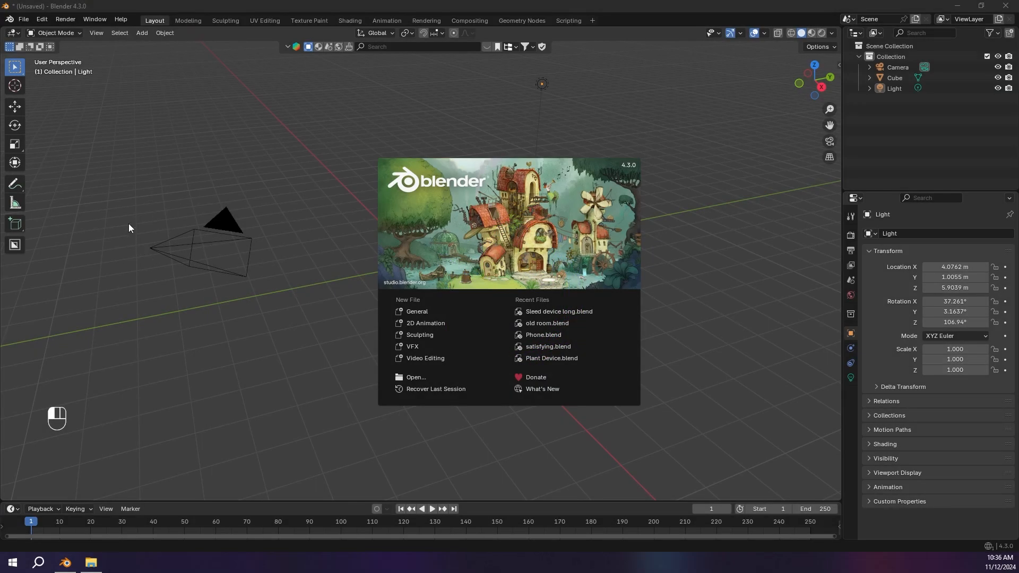
Step: Select the default cube and scale it along the X axis to about 0.56
click(129, 229)
click(427, 250)
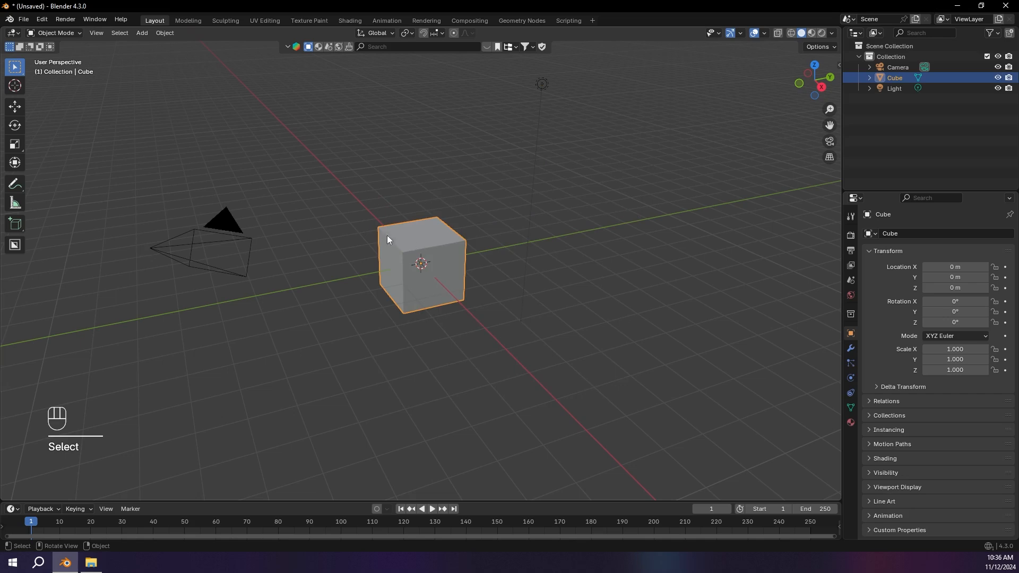
middle_drag(391, 244, 533, 232)
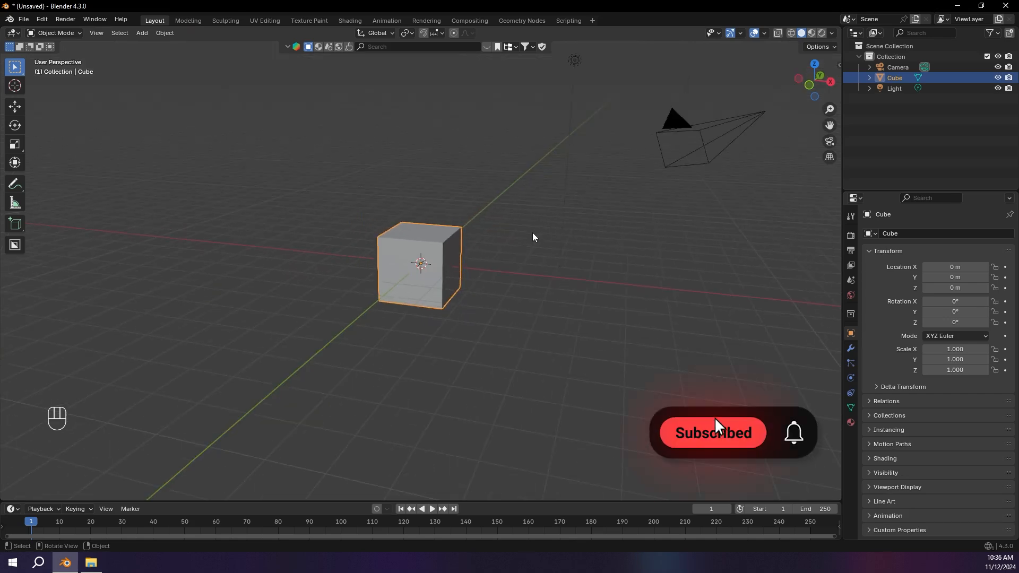
key(s)
key(x)
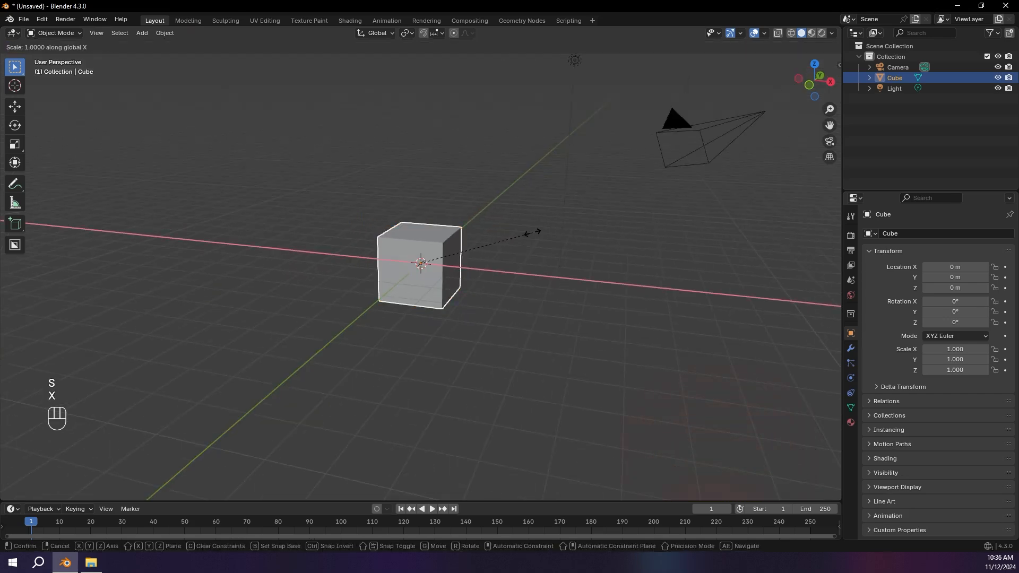
click(459, 243)
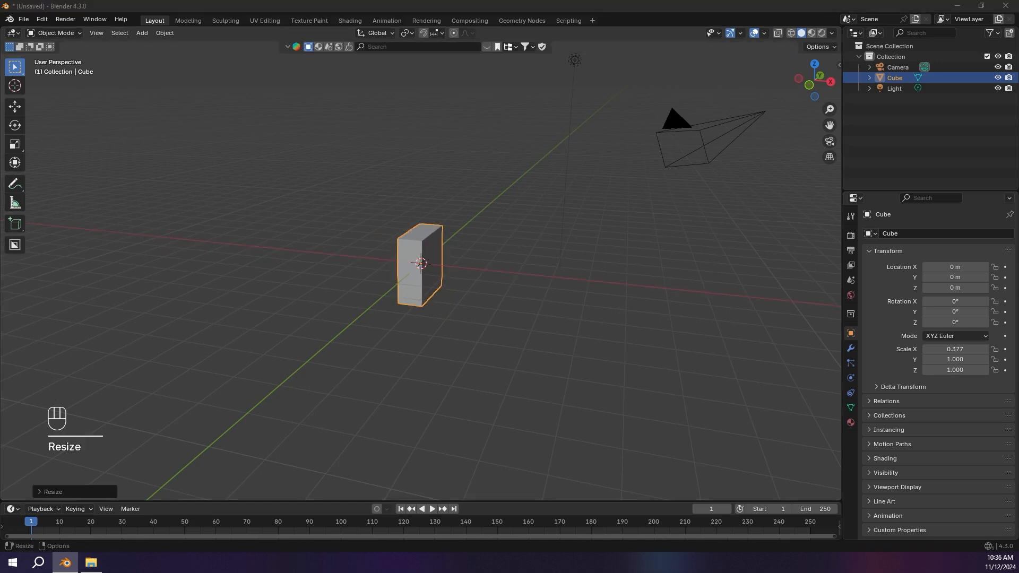
click(434, 254)
key(s)
key(x)
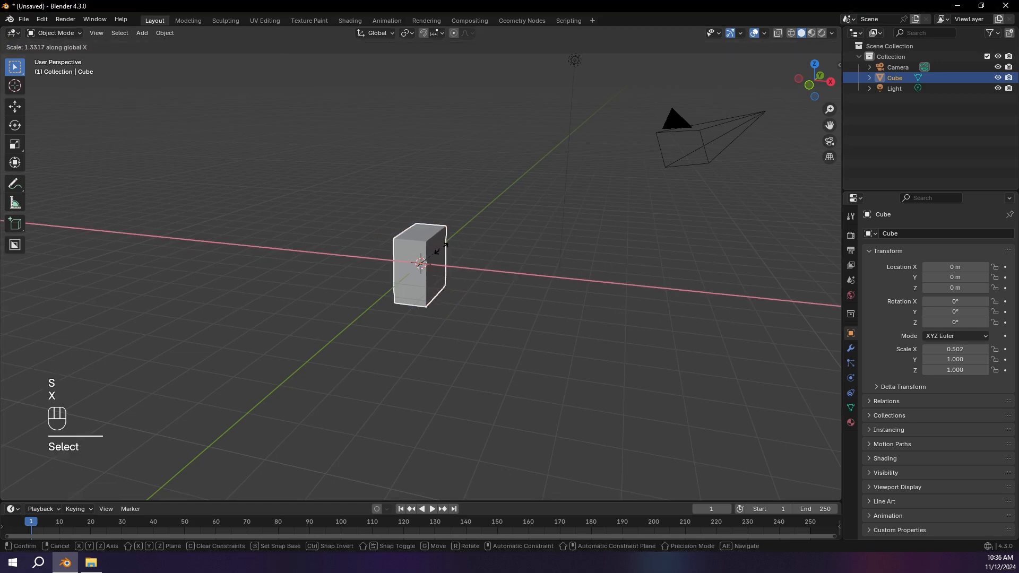
click(446, 248)
Step: Scale the cube along the Y axis to about 2.05
middle_drag(458, 246, 499, 246)
key(s)
key(y)
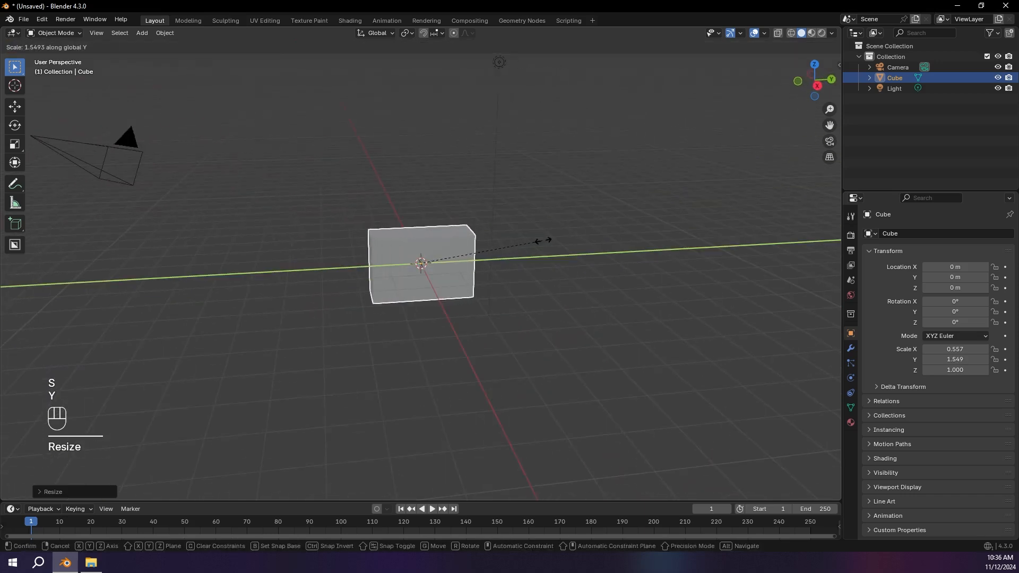
click(582, 235)
Step: Scale the cube along the Z axis to about 2.74 to make a tall slab
middle_drag(557, 215, 546, 234)
key(s)
key(z)
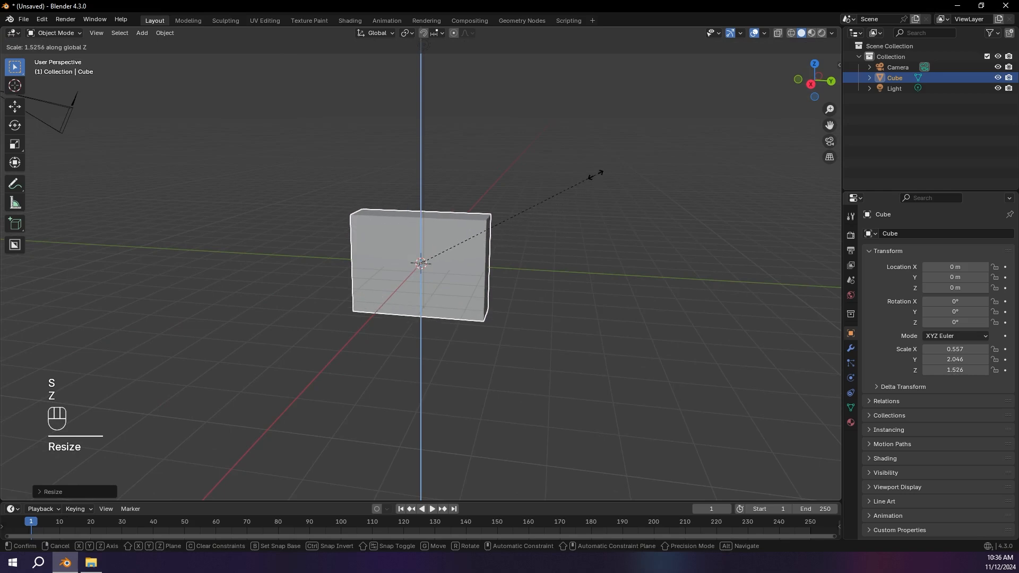
click(787, 159)
key(s)
key(z)
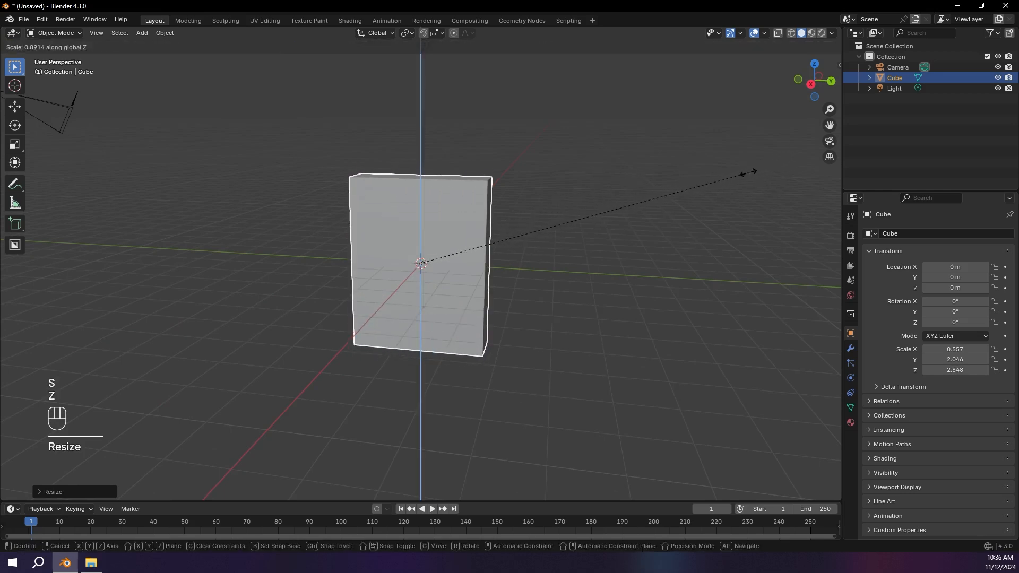
click(735, 175)
Step: Enable Cavity in the viewport shading options and set its type to Both
middle_drag(735, 175, 702, 186)
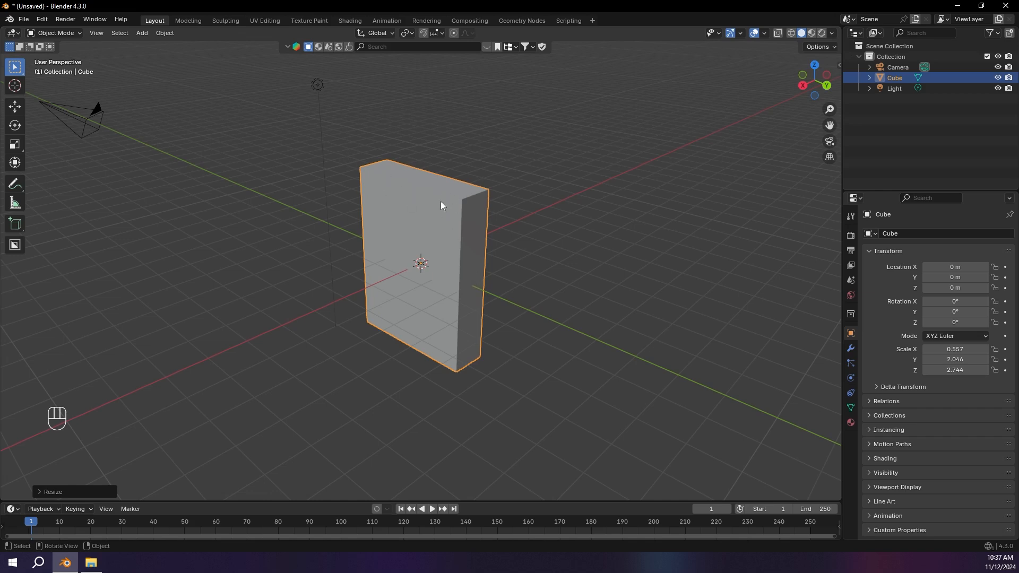
click(831, 35)
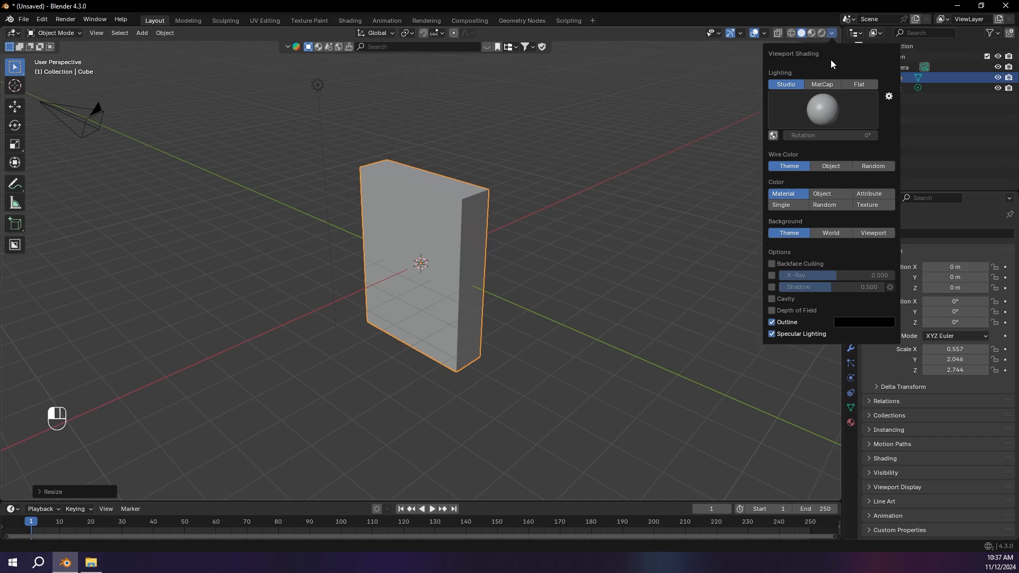
click(773, 298)
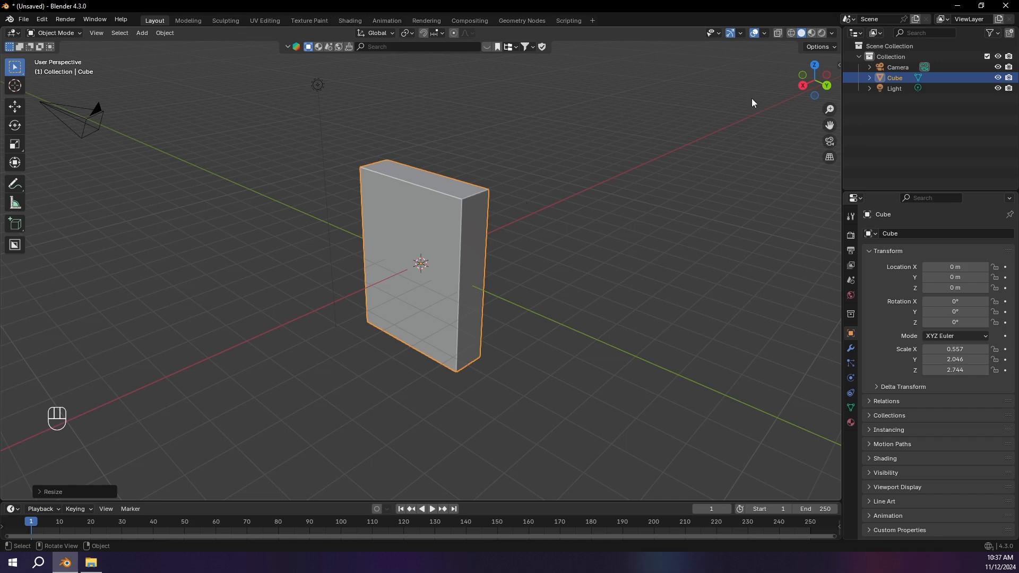
click(832, 33)
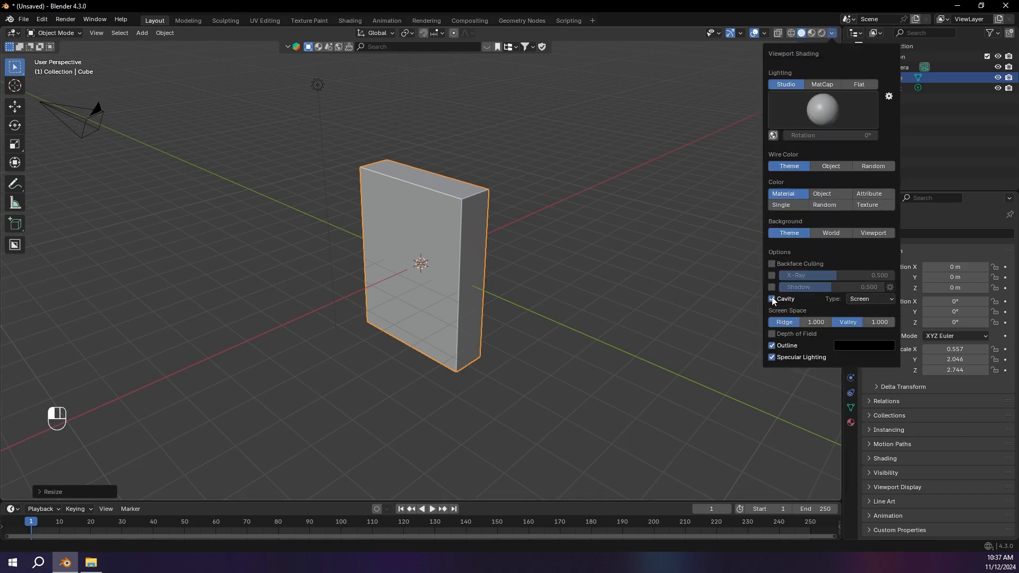
click(864, 298)
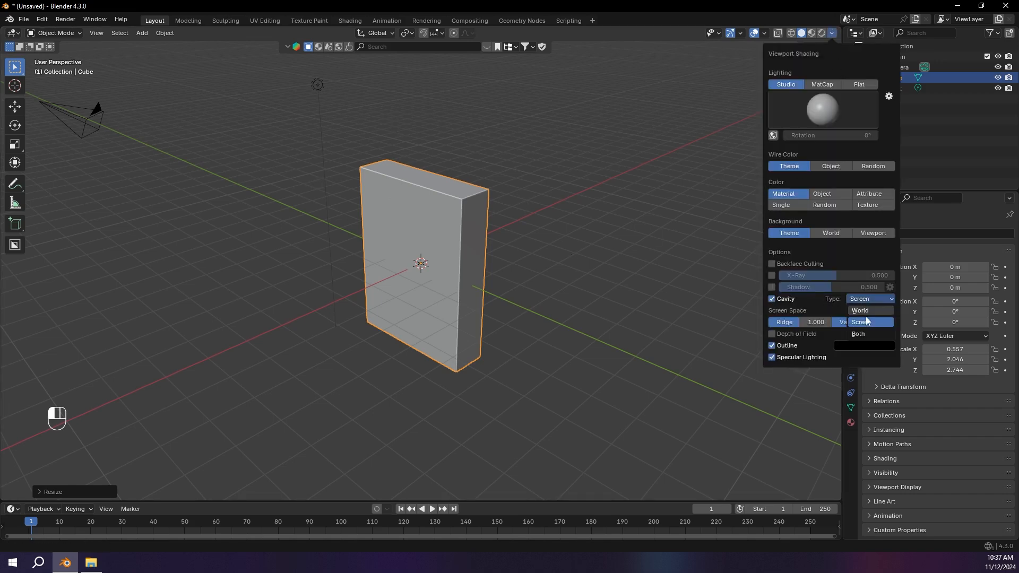
click(865, 335)
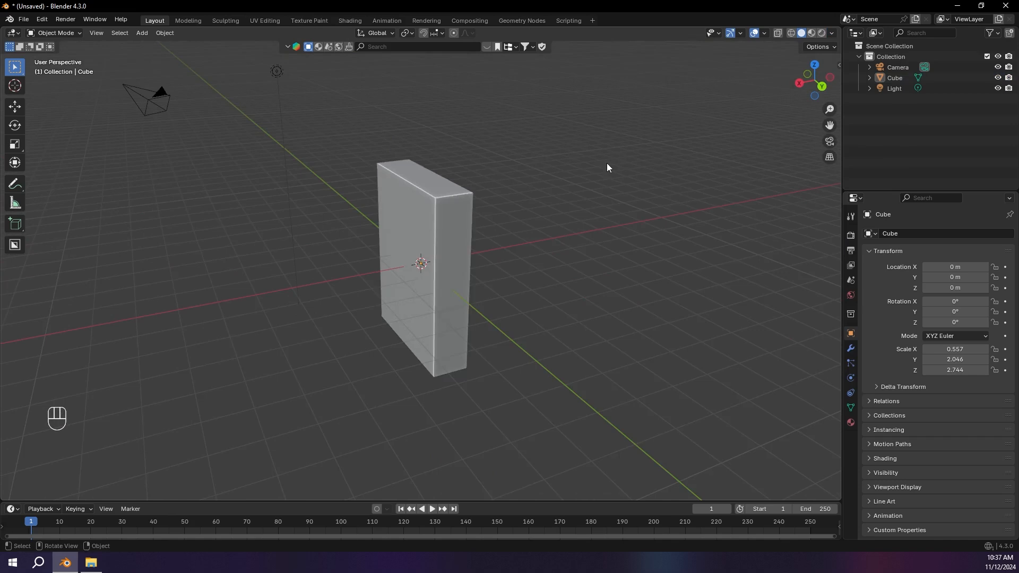
Step: Delete the light from the scene
middle_drag(608, 168, 380, 101)
drag(366, 70, 464, 125)
key(x)
click(464, 126)
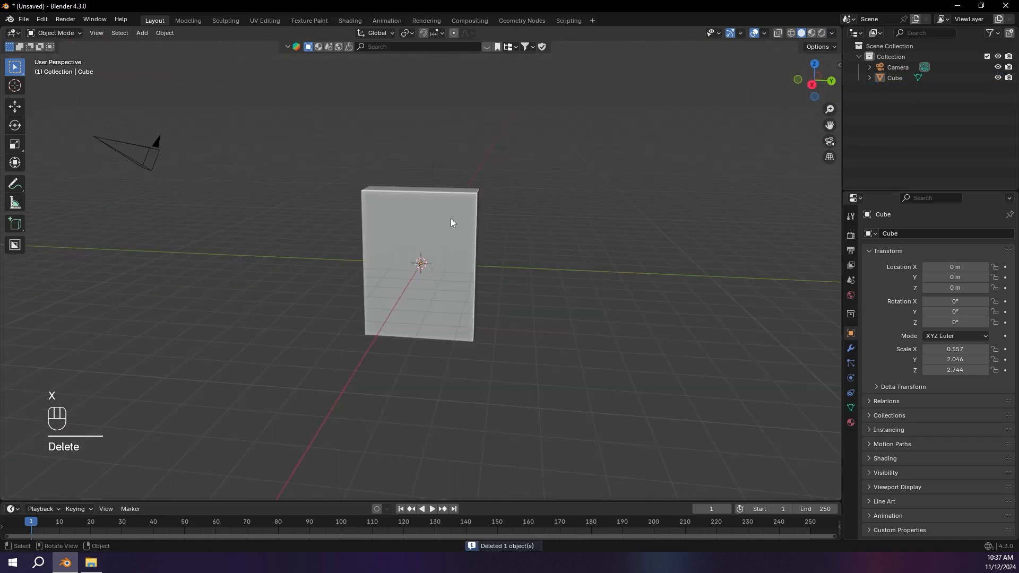
Step: Add a new cube mesh at the centre of the tall slab
scroll(393, 207, up, 2)
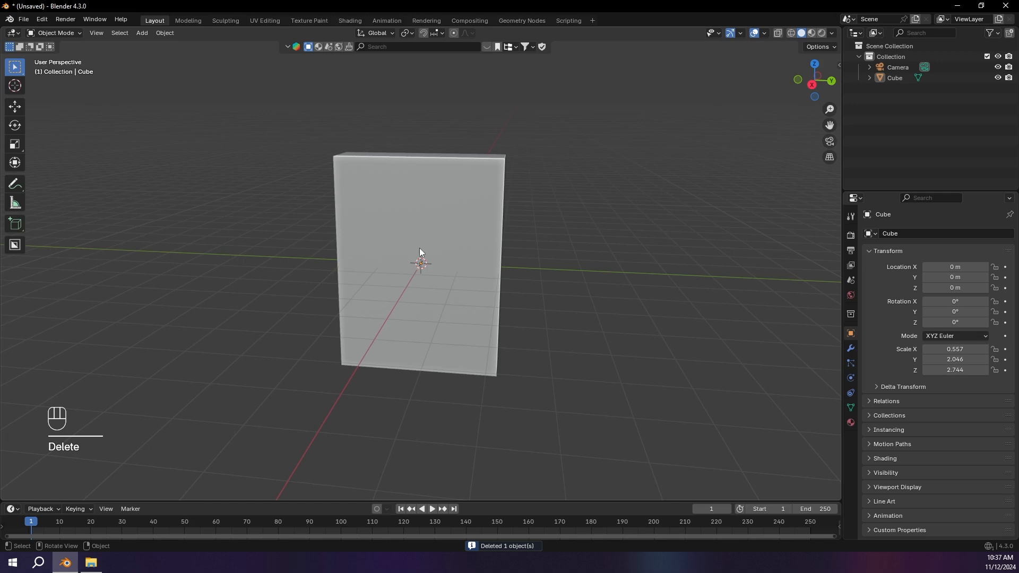
middle_drag(460, 214, 461, 202)
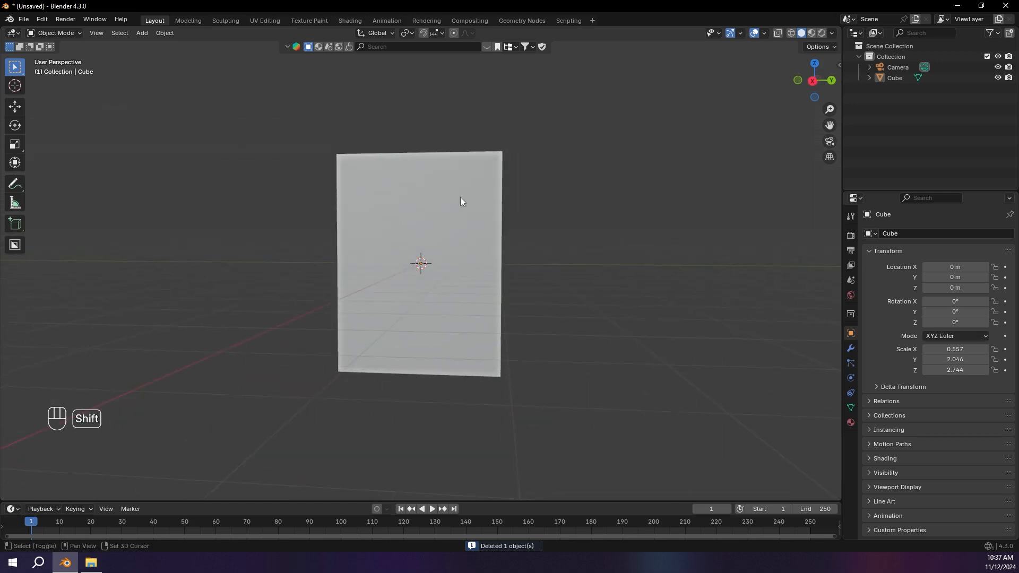
key(shift+a)
mouse_move(436, 211)
click(494, 222)
Step: Scale the new cube to about 1.45 and raise it along Z to about 0.8 m, over the slab's upper part
middle_drag(494, 223, 579, 221)
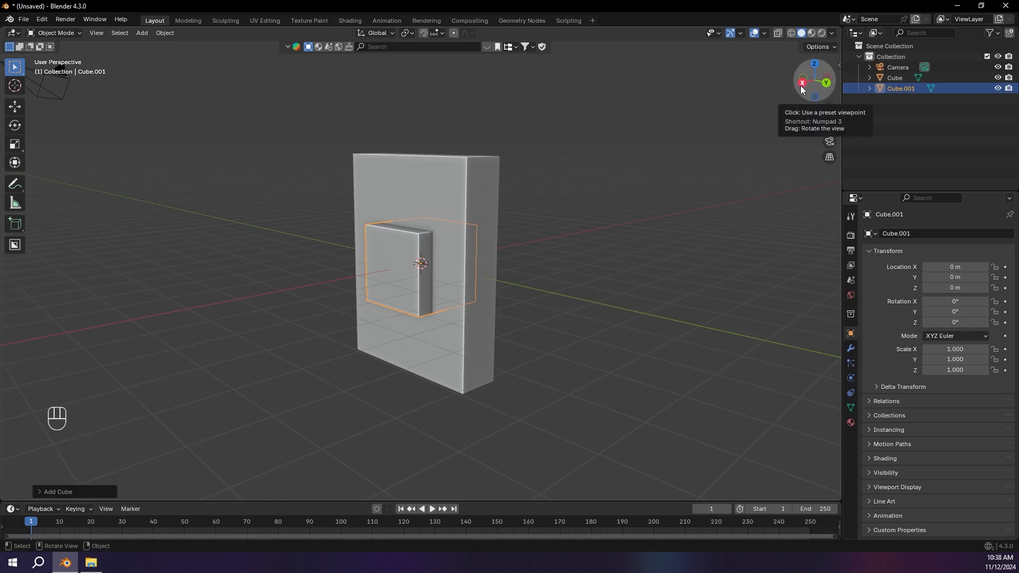
key(KP_3)
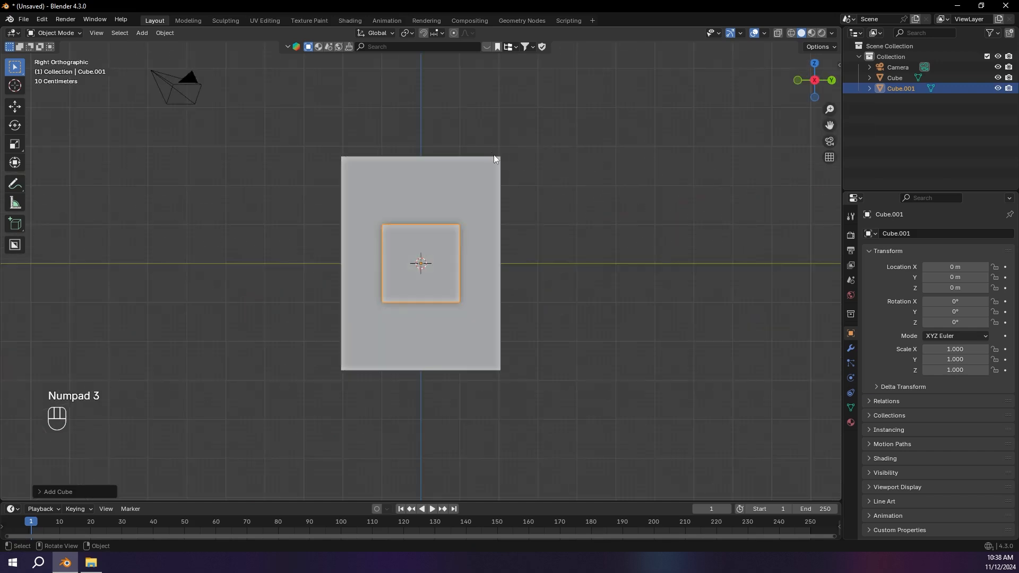
scroll(497, 193, up, 3)
key(g)
key(z)
click(506, 116)
key(s)
click(560, 148)
key(s)
key(g)
key(z)
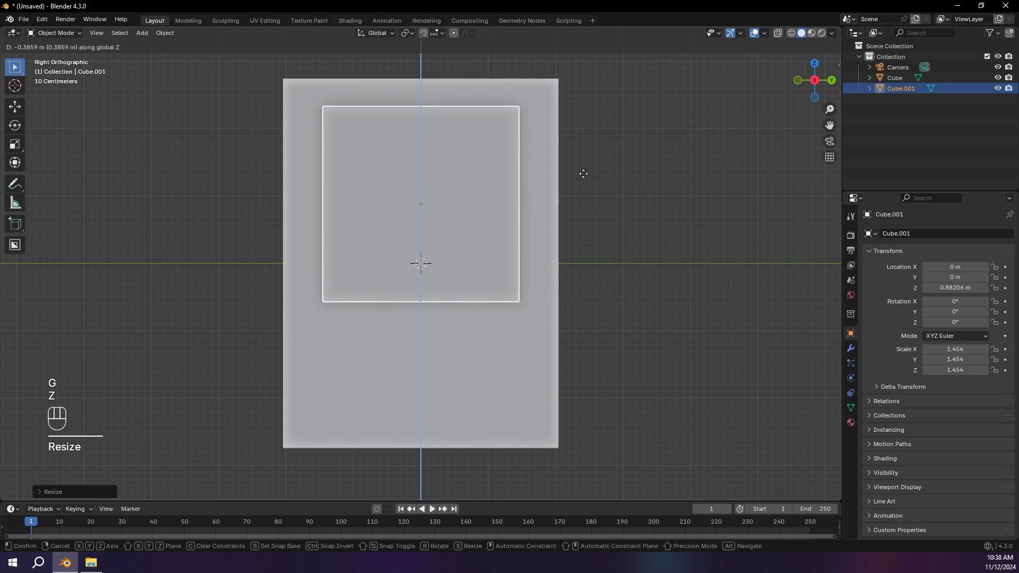
click(583, 178)
Step: Try out a rectangular annotation on the upper front face of the slab while the smaller cube is hidden
mouse_move(582, 178)
middle_down()
mouse_move(538, 183)
mouse_move(582, 186)
middle_up()
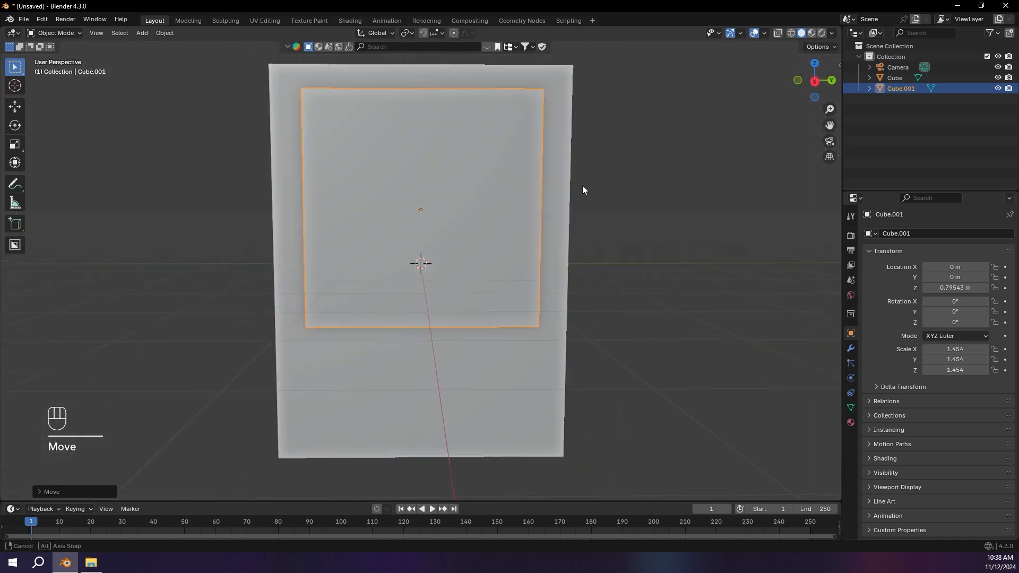
drag(822, 93, 435, 158)
mouse_move(367, 144)
middle_down()
mouse_move(353, 151)
mouse_move(463, 132)
middle_up()
key(h)
mouse_move(319, 148)
mouse_down()
mouse_move(498, 145)
mouse_move(498, 225)
mouse_move(322, 146)
mouse_up()
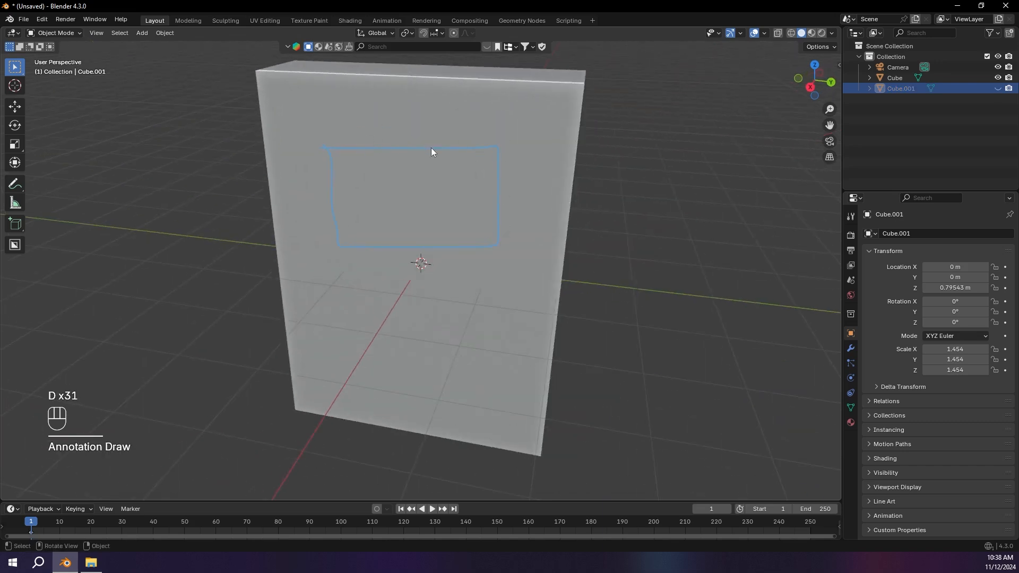
mouse_move(313, 142)
right_down()
mouse_move(405, 146)
mouse_move(483, 223)
mouse_move(496, 185)
right_up()
key(alt+h)
click(472, 181)
Step: Open the smaller cube in Edit Mode and isolate it in Local View
middle_drag(471, 181, 462, 181)
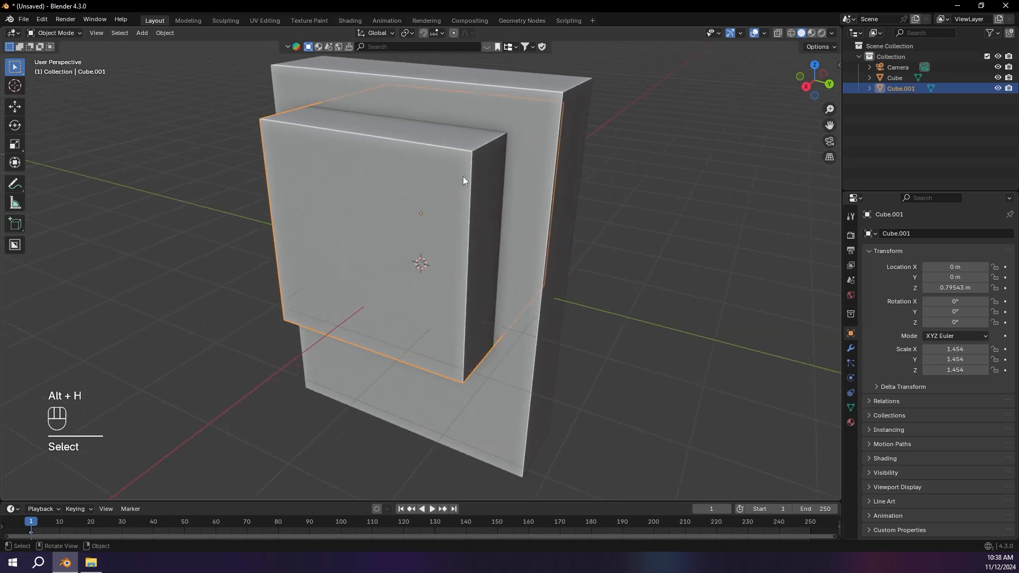
key(Tab)
middle_drag(463, 180, 422, 184)
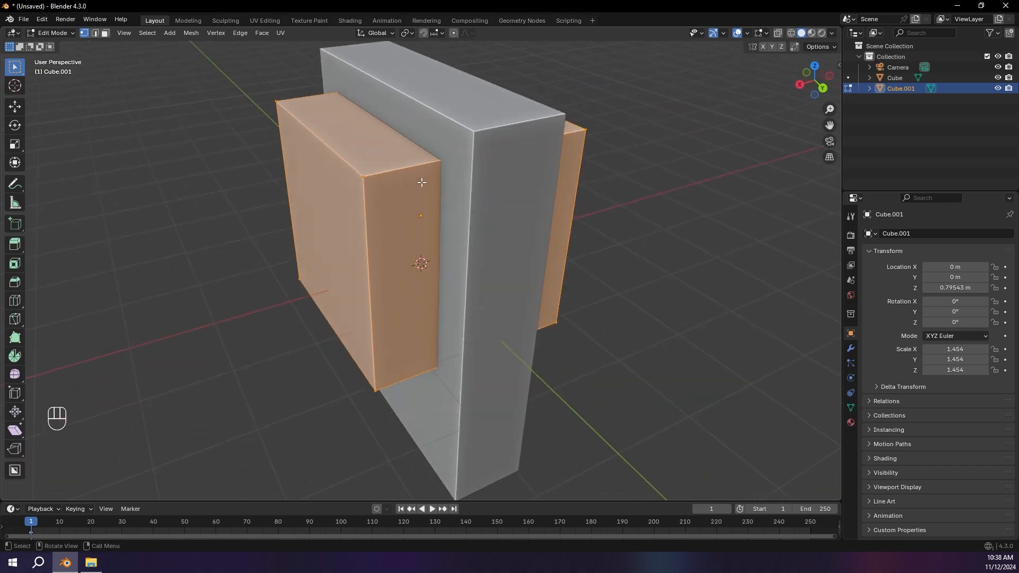
key(slash)
scroll(421, 182, up, 3)
scroll(420, 182, down, 3)
middle_drag(418, 182, 459, 152)
key(slash)
key(slash)
key(slash)
scroll(475, 162, up, 2)
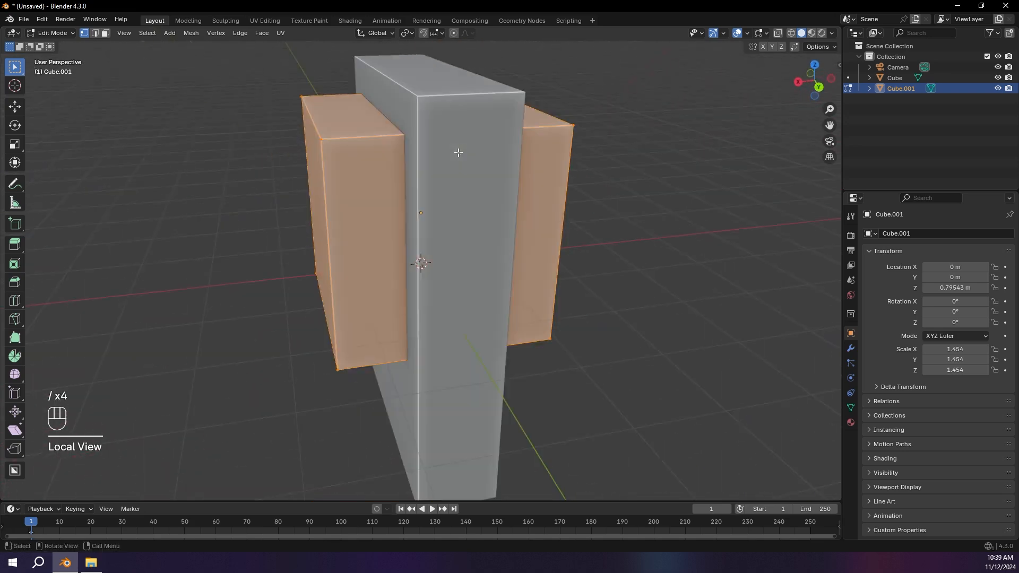
key(slash)
scroll(460, 154, down, 4)
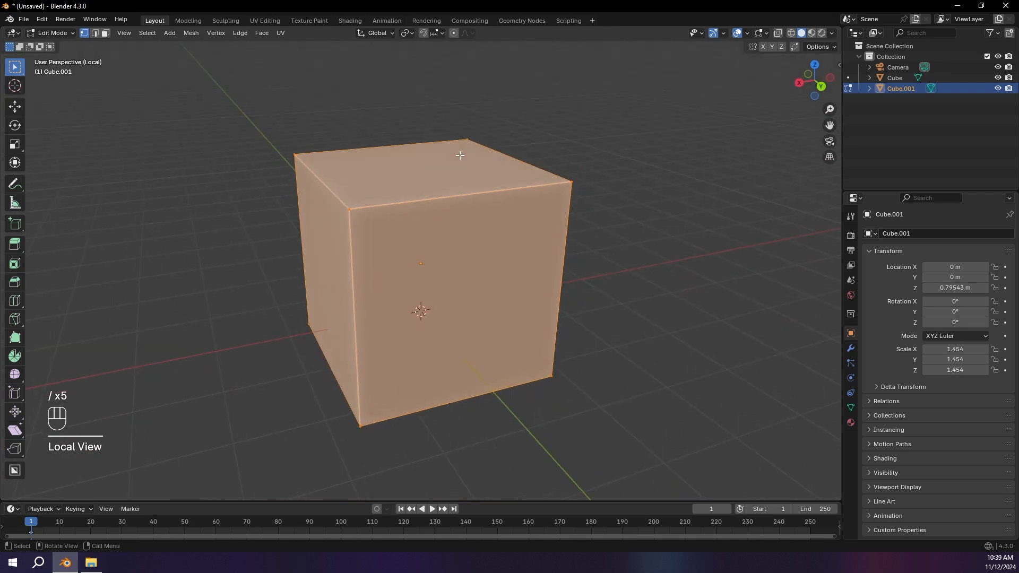
Step: Bevel the cube's four edges parallel to the X axis by about 0.42 m with 10 segments, and return to the full scene in Object Mode
click(430, 200)
middle_drag(431, 199, 458, 195)
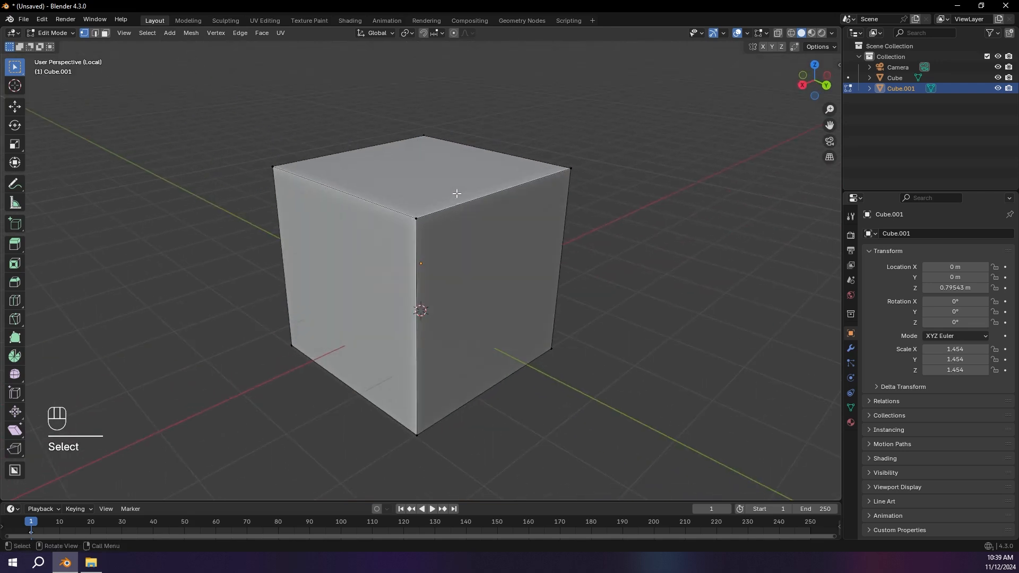
key(2)
click(451, 206)
shift+click(364, 150)
middle_drag(444, 253, 549, 282)
middle_drag(432, 234, 413, 259)
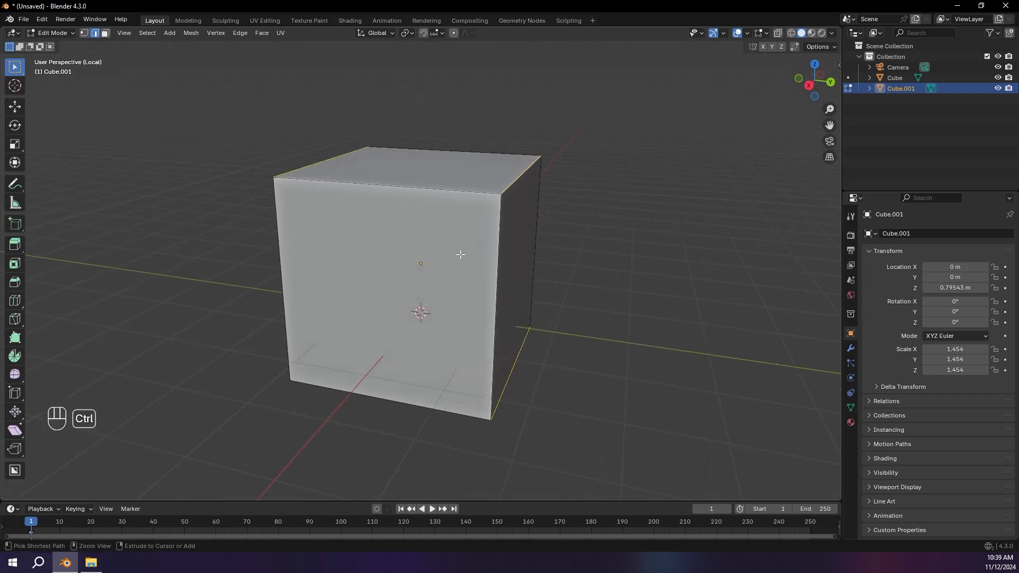
key(ctrl+b)
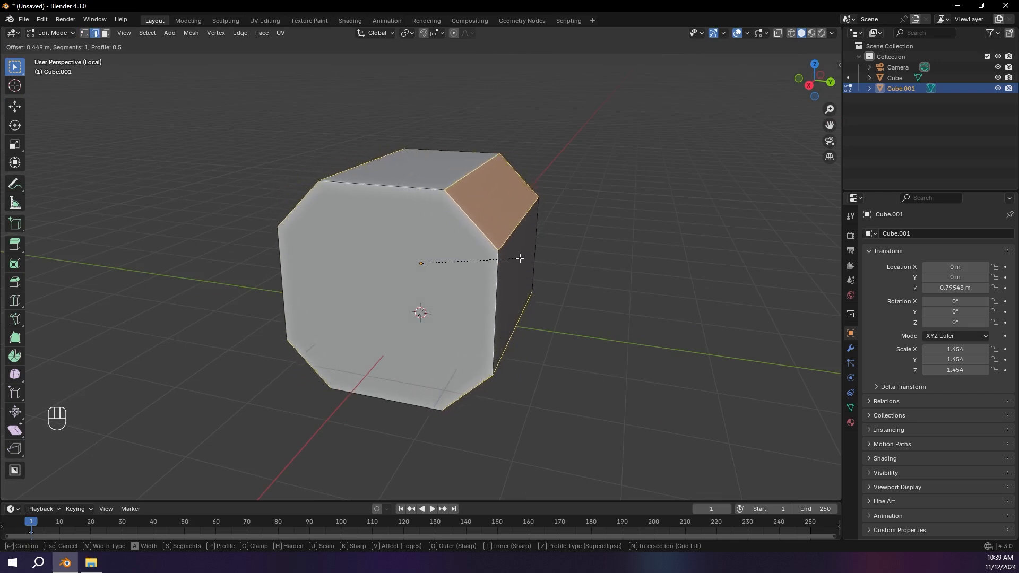
scroll(520, 258, up, 6)
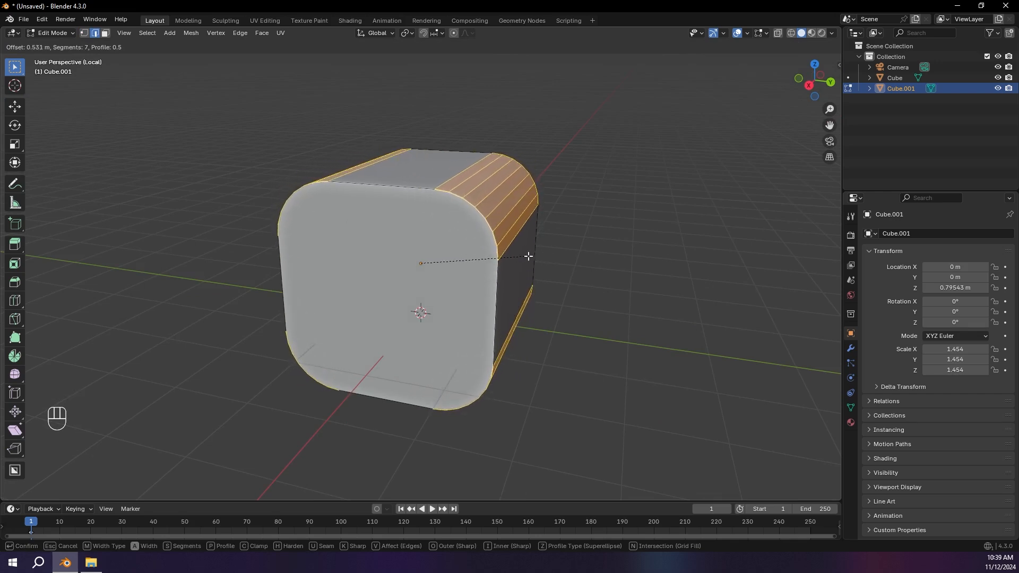
scroll(515, 252, up, 3)
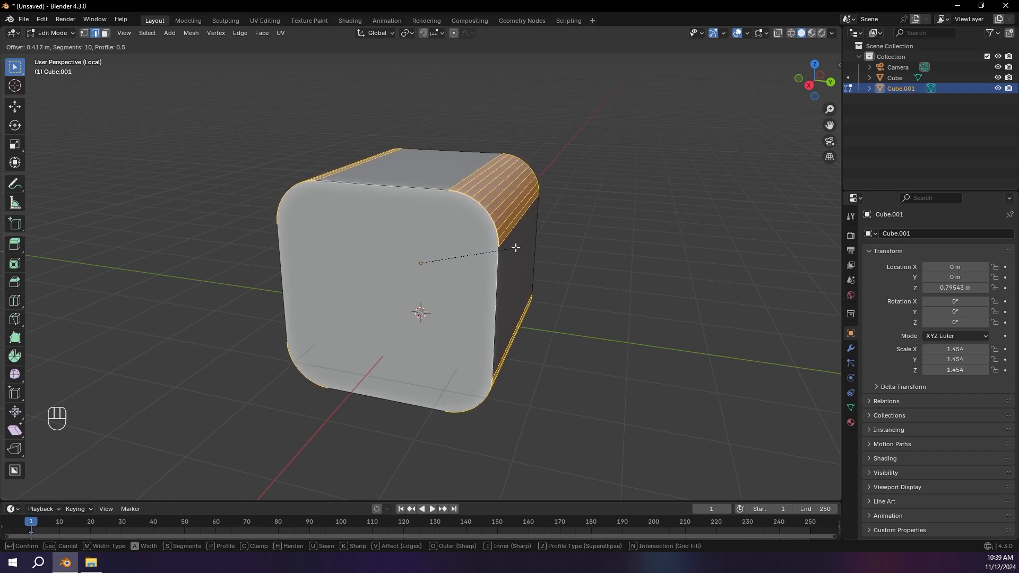
click(515, 248)
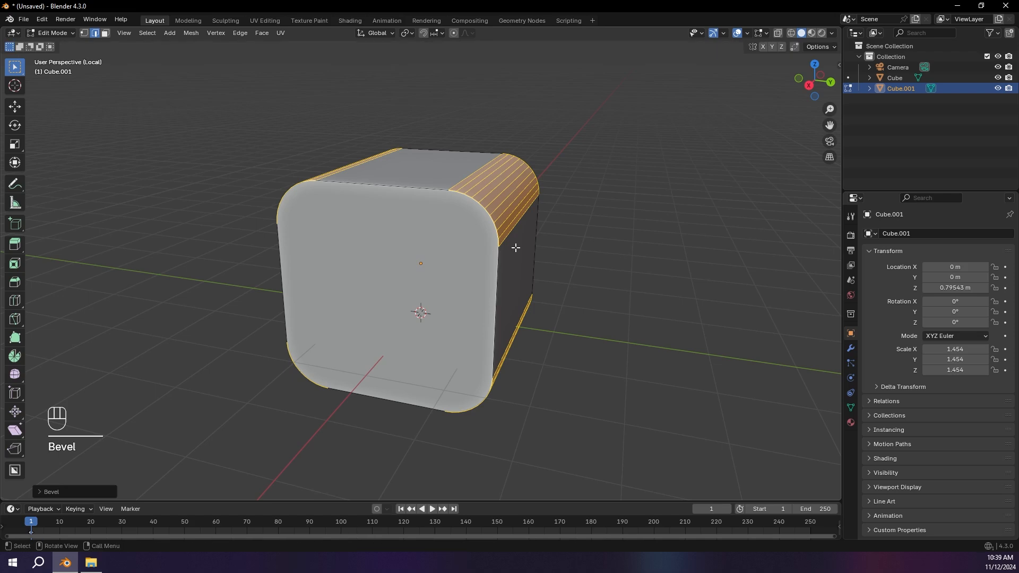
key(Tab)
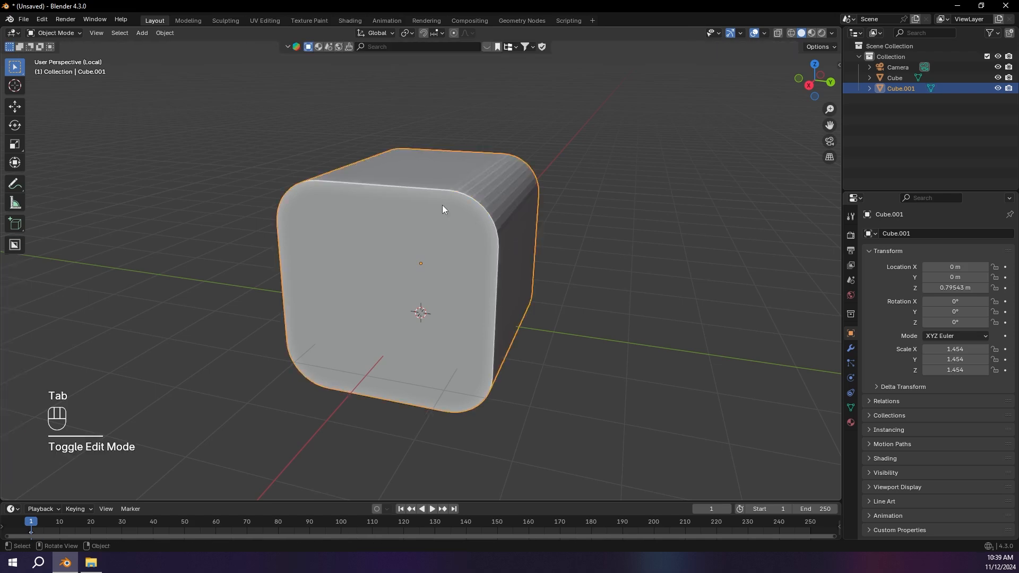
key(KP_Divide)
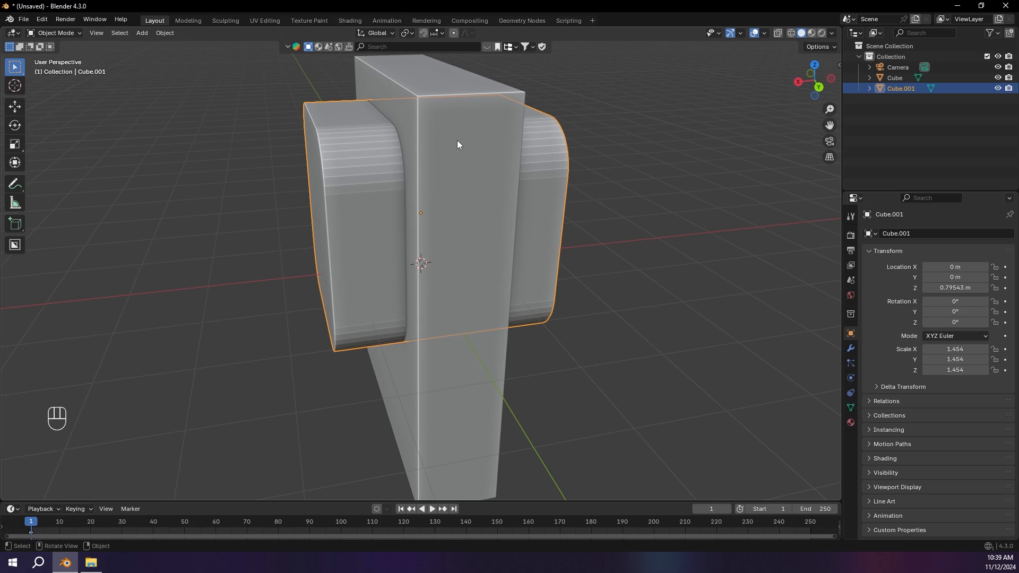
Step: Move the rounded cube along X to about 1.78 m so it only slightly overlaps the slab
key(KP_1)
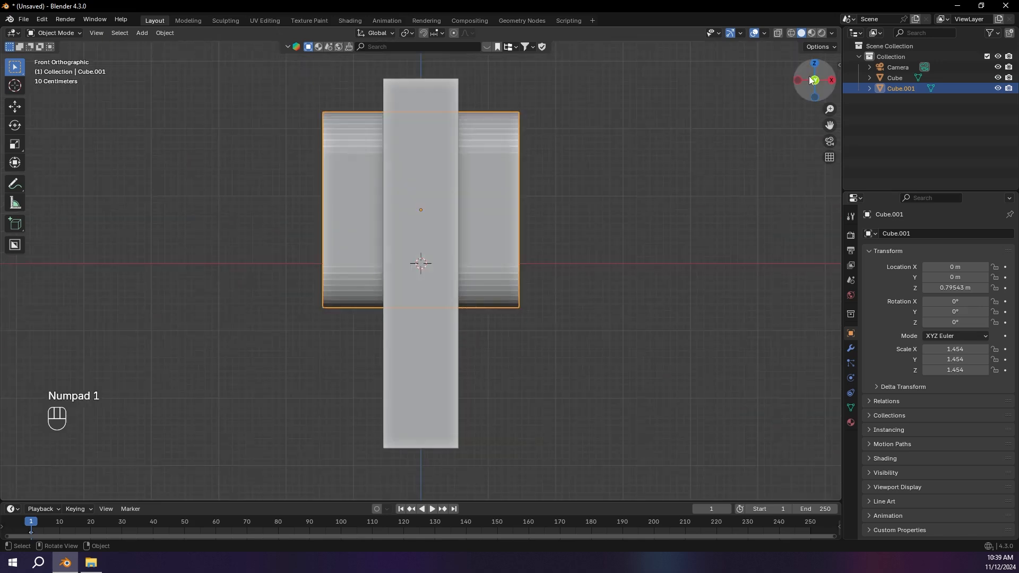
click(812, 80)
key(g)
key(y)
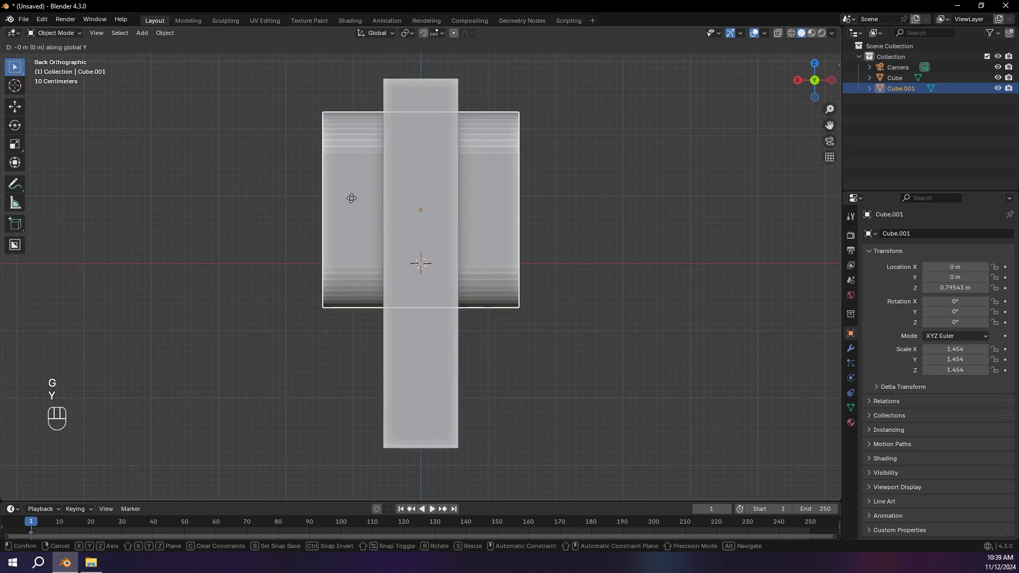
key(x)
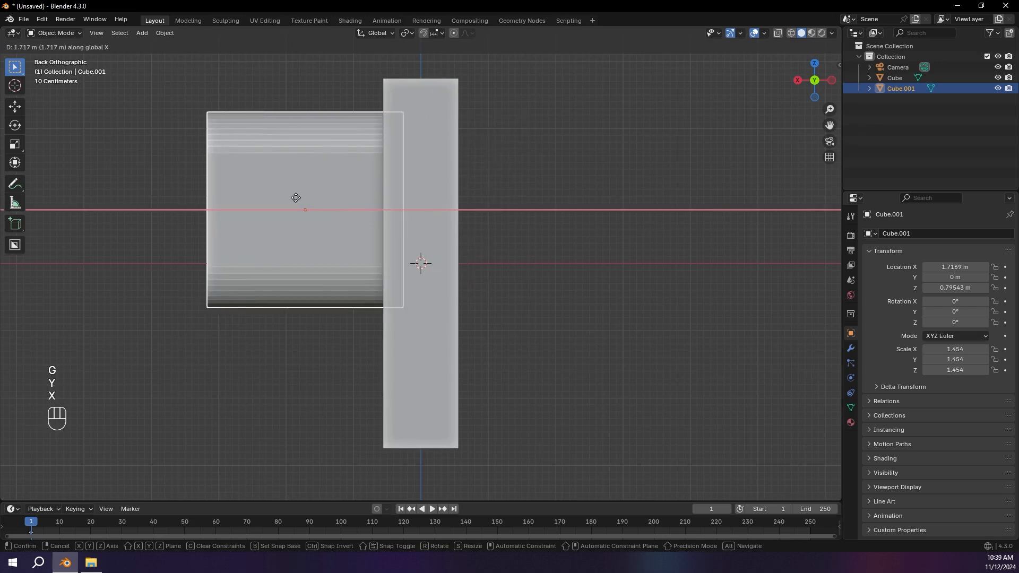
click(291, 199)
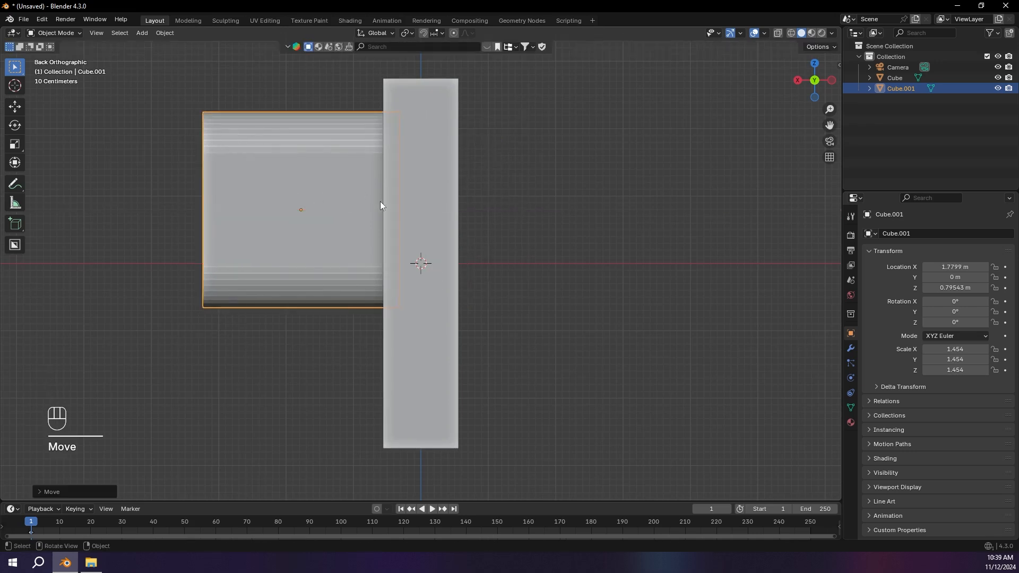
Step: Annotate the depth to which the rounded cube reaches into the slab, and erase the marks
scroll(380, 201, up, 5)
drag(403, 121, 404, 267)
drag(351, 202, 401, 201)
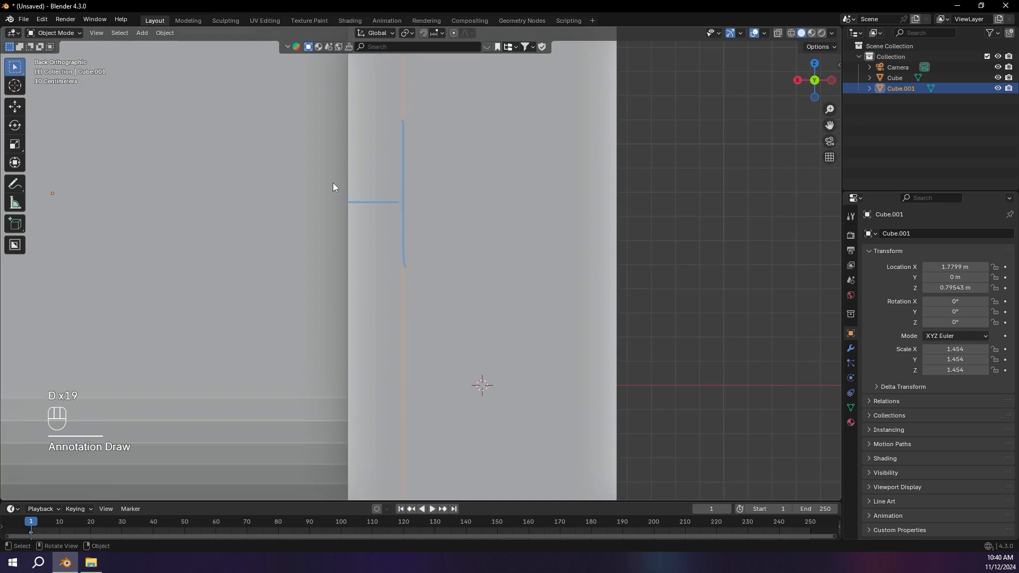
scroll(332, 183, down, 5)
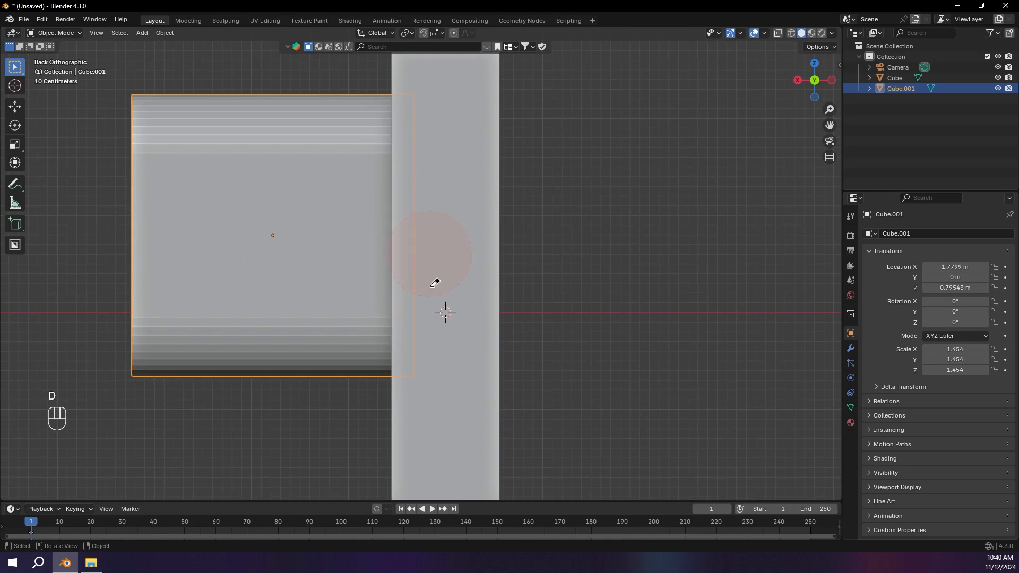
middle_drag(432, 282, 355, 188)
Step: Add a Boolean modifier set to Difference to the slab, with the rounded cube as its object
click(363, 228)
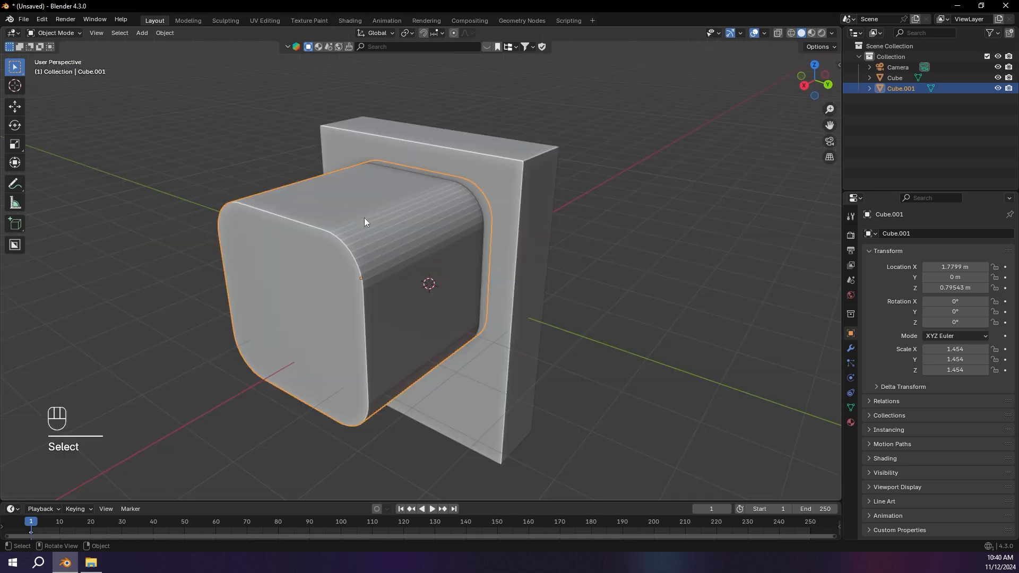
click(515, 157)
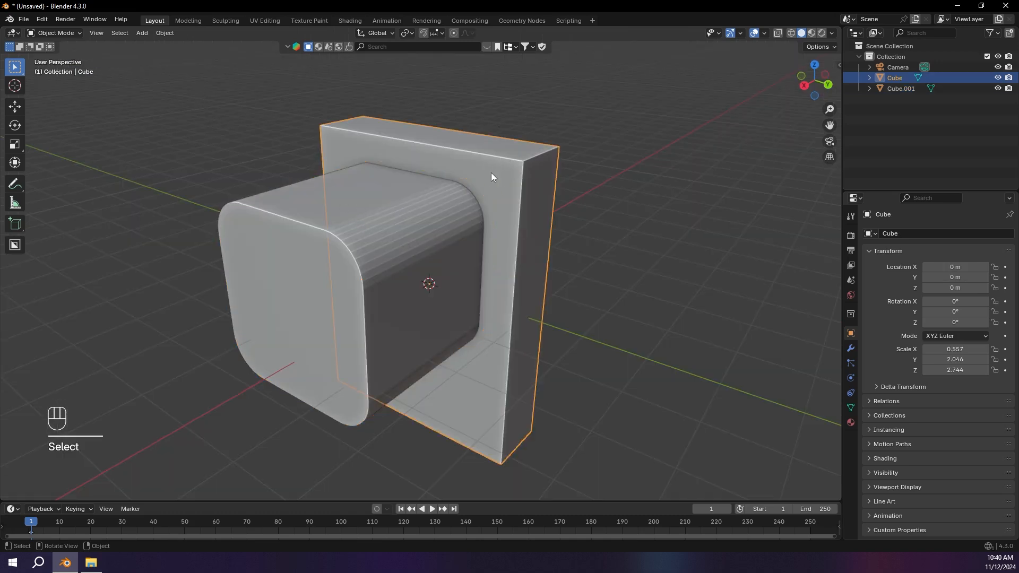
click(851, 348)
key(shift+a)
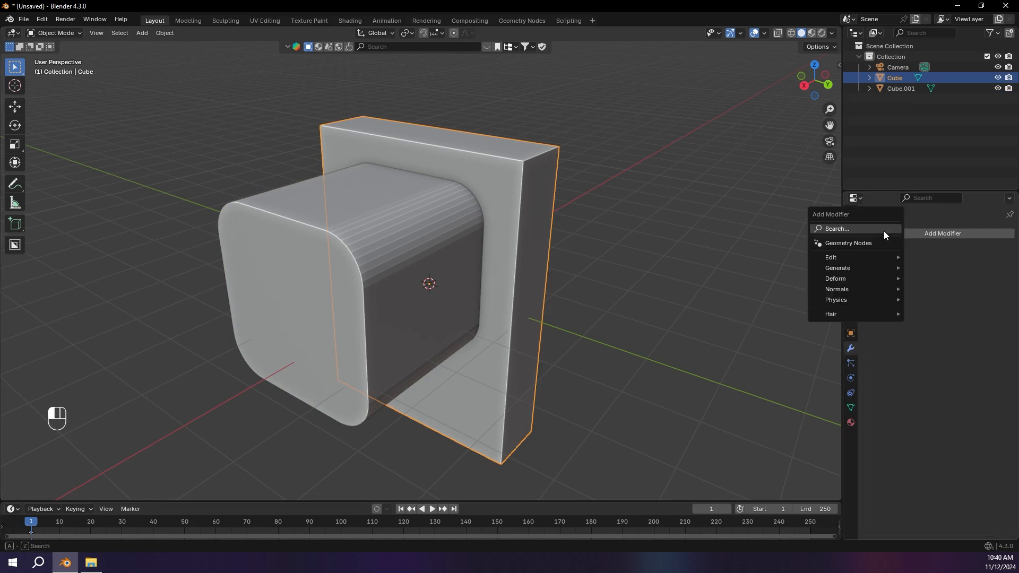
text(bool)
key(Return)
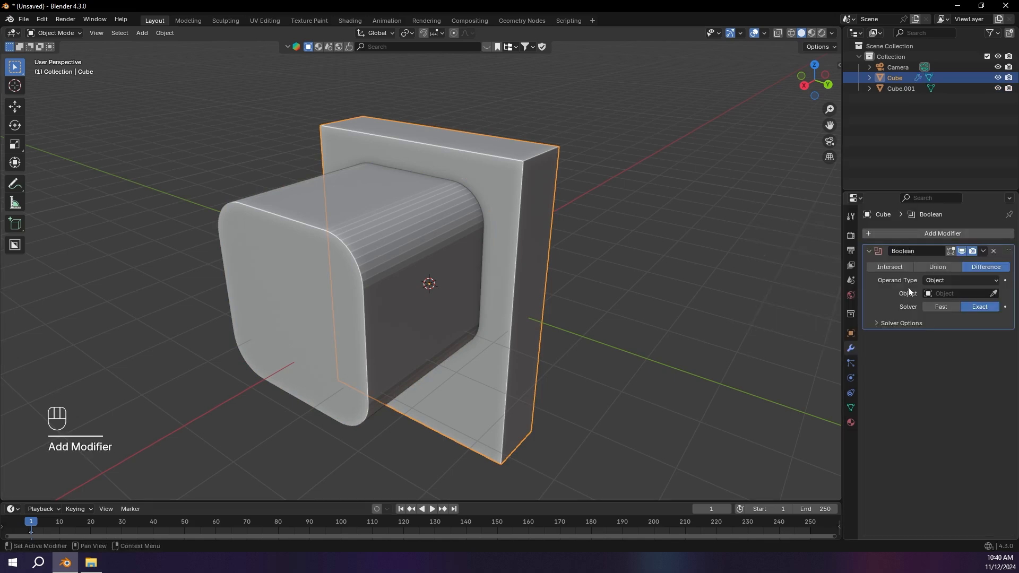
click(994, 293)
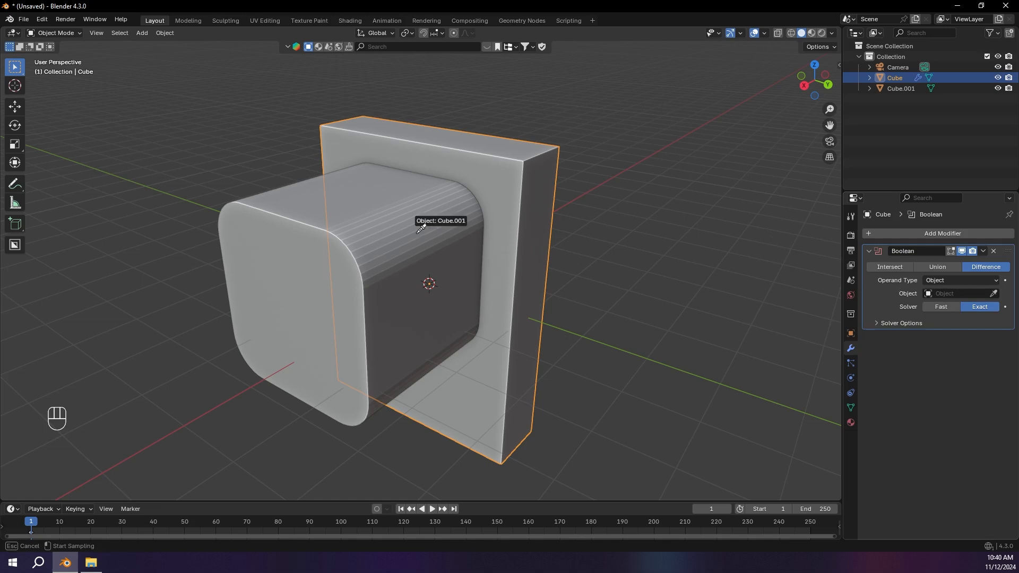
click(439, 234)
Step: Hide the rounded cutter cube in the viewport and compare the slab with the cutter shown and hidden
click(400, 237)
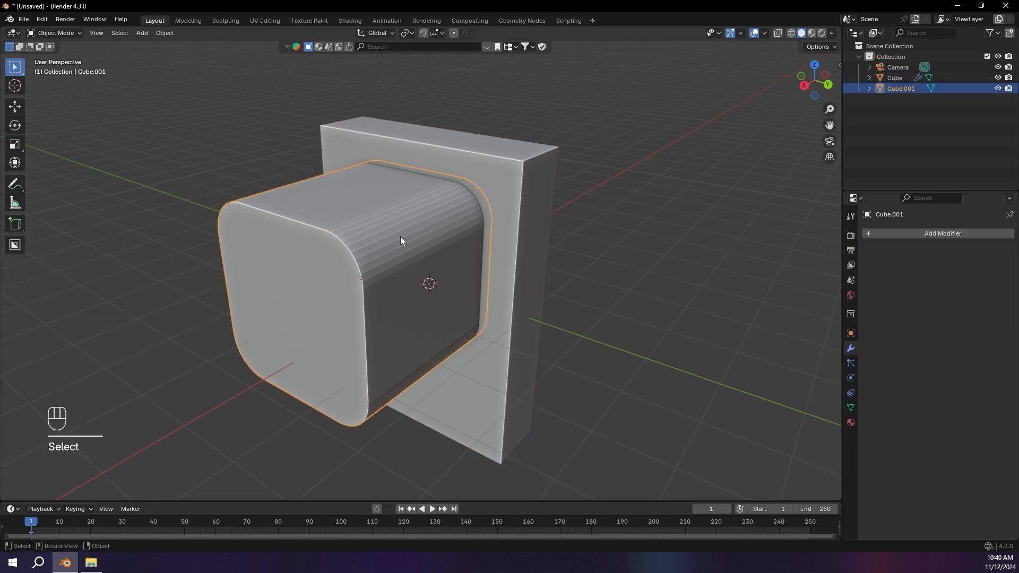
key(h)
middle_drag(400, 237, 468, 310)
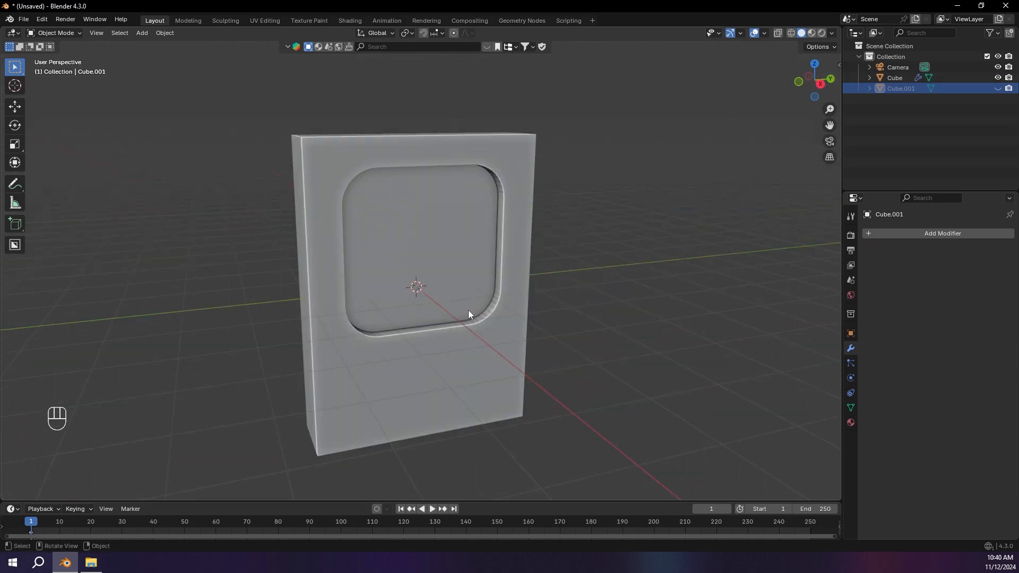
click(998, 88)
middle_drag(712, 207, 610, 195)
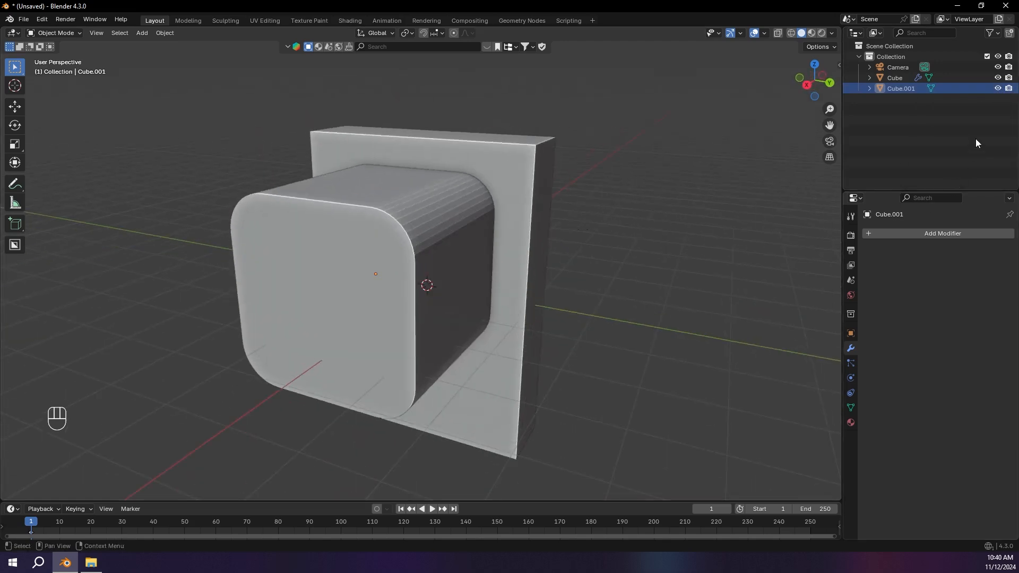
click(997, 89)
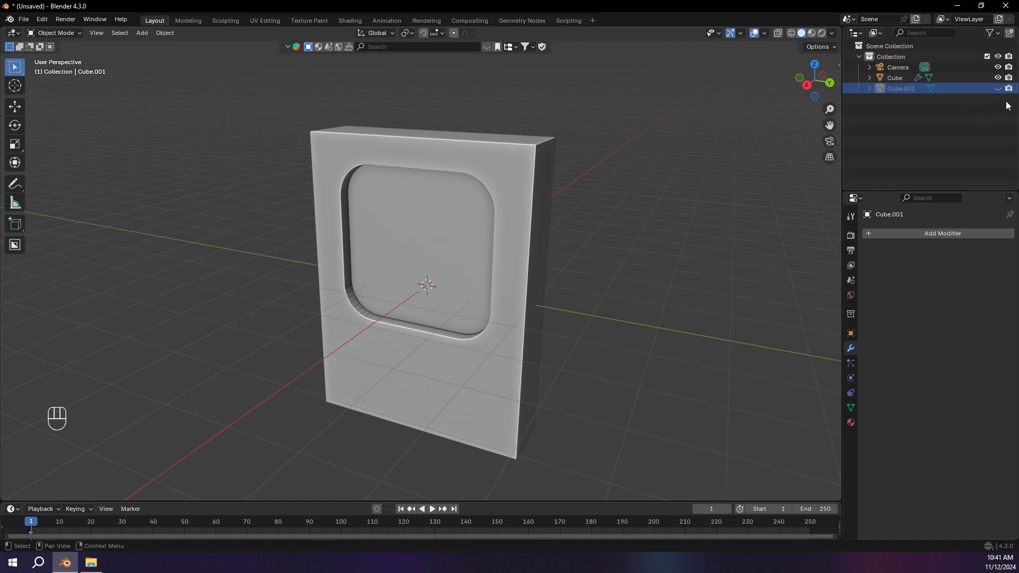
Step: Rename the hidden cutter cube to "Screen Cutter"
double_click(940, 88)
key(BackSpace)
key(BackSpace)
key(BackSpace)
key(BackSpace)
key(BackSpace)
key(BackSpace)
key(BackSpace)
key(BackSpace)
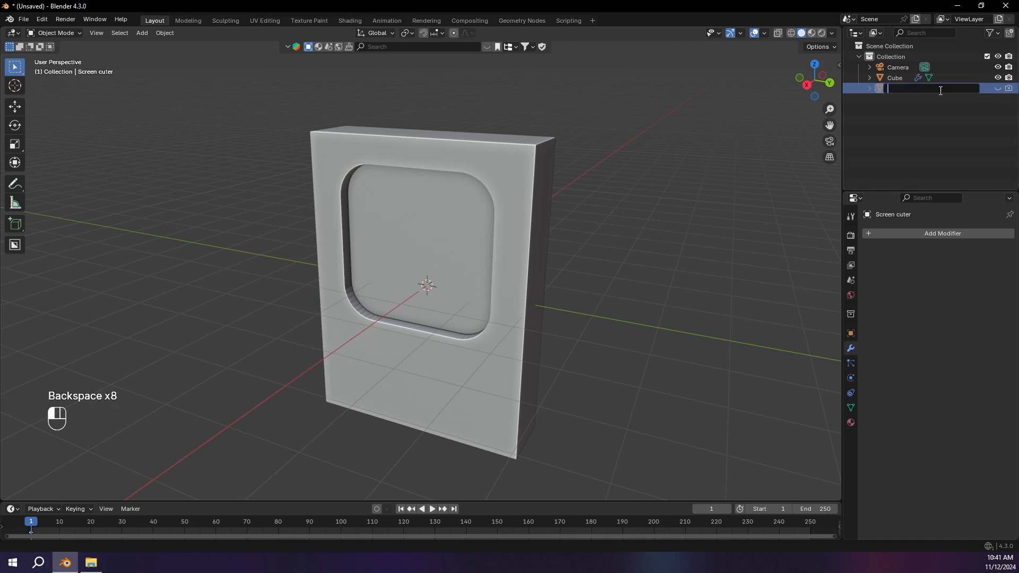
text(Screen C)
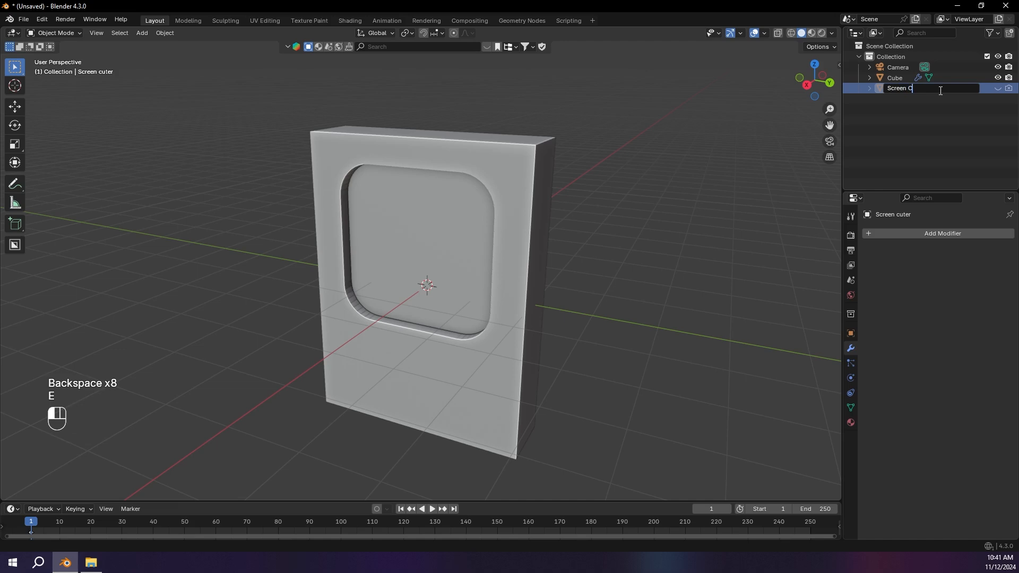
text(utter)
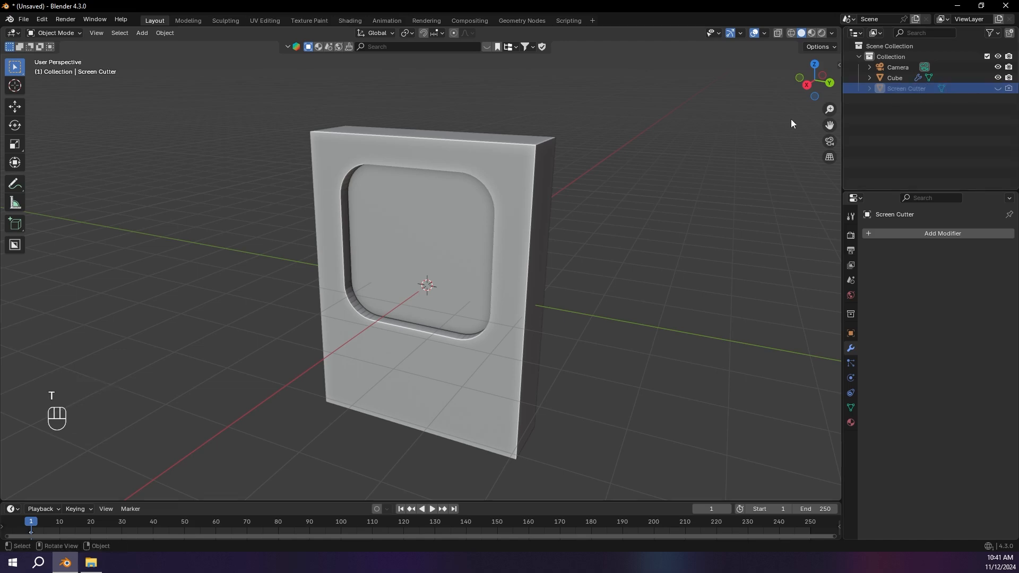
Step: Rename the slab object to "Main Body"
middle_drag(568, 125, 592, 117)
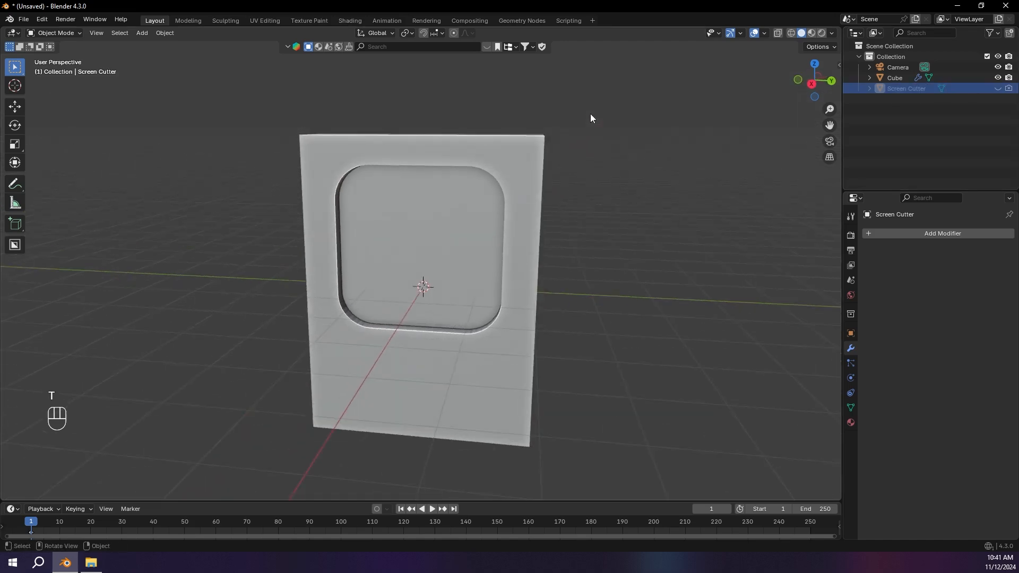
click(520, 162)
double_click(899, 80)
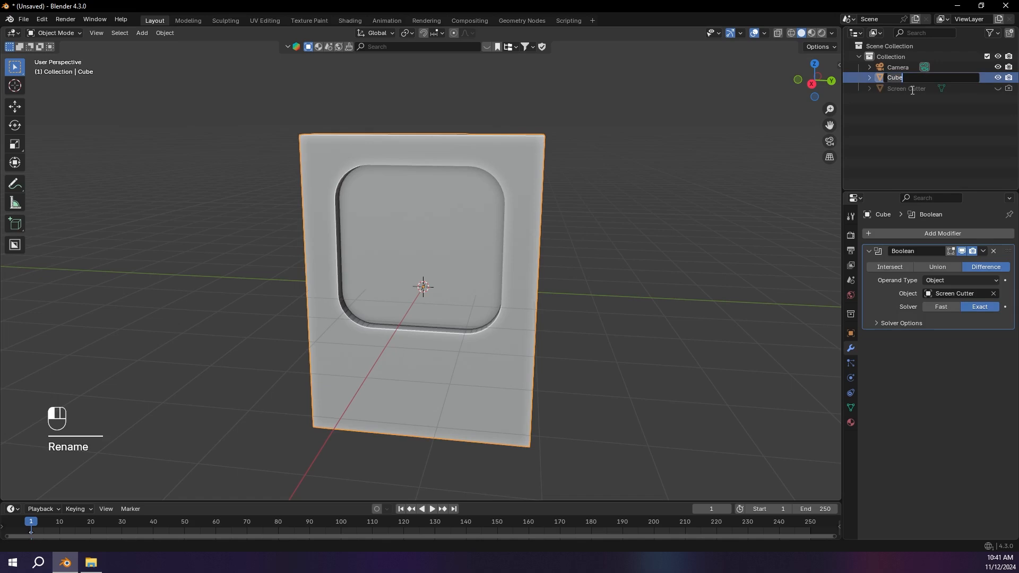
key(BackSpace)
key(BackSpace)
key(BackSpace)
key(BackSpace)
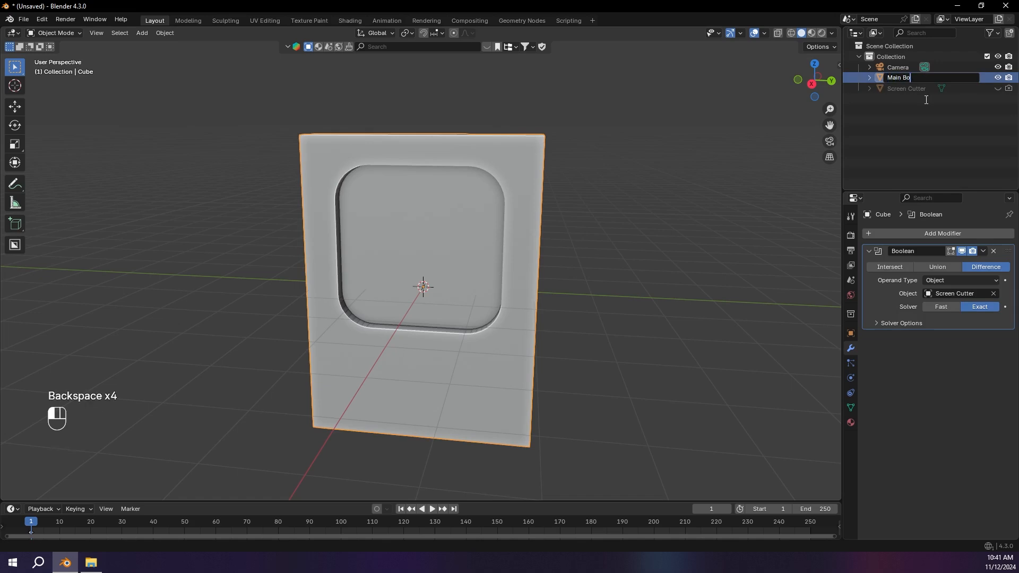
click(926, 100)
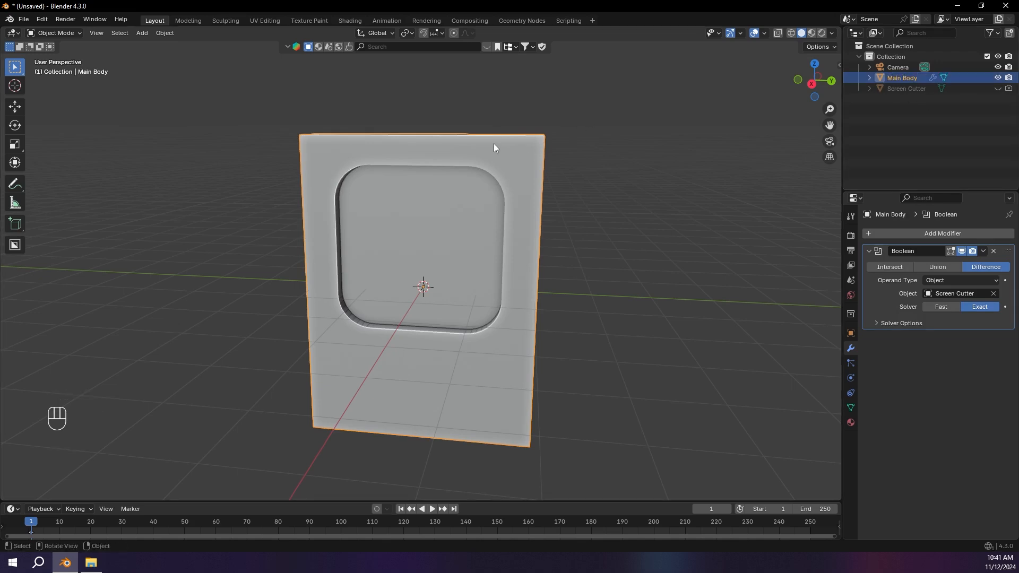
Step: Try out annotation strokes along the slab's short upper corner edge and erase them
middle_drag(493, 143, 335, 171)
drag(342, 171, 357, 174)
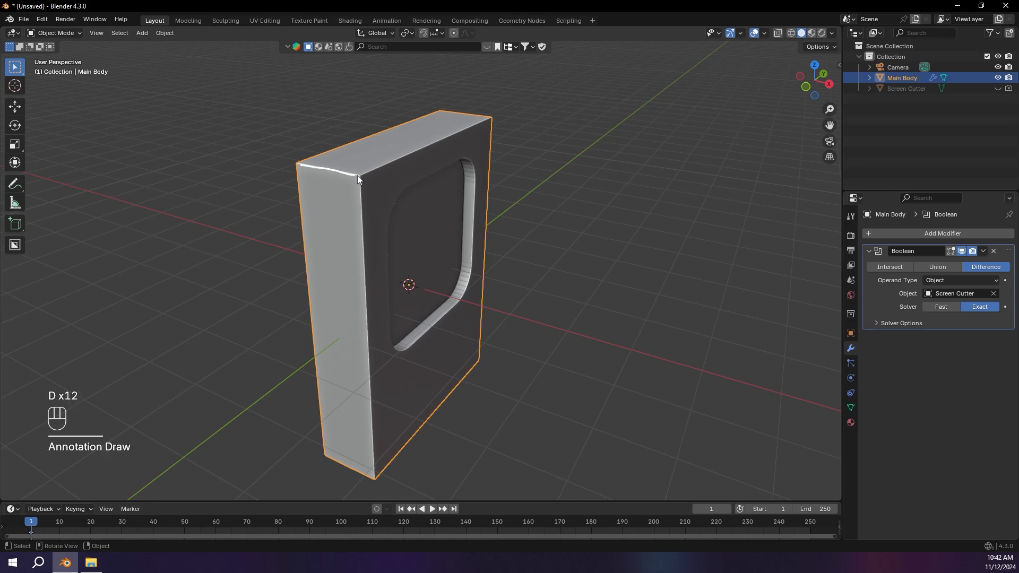
right_drag(362, 167, 377, 167)
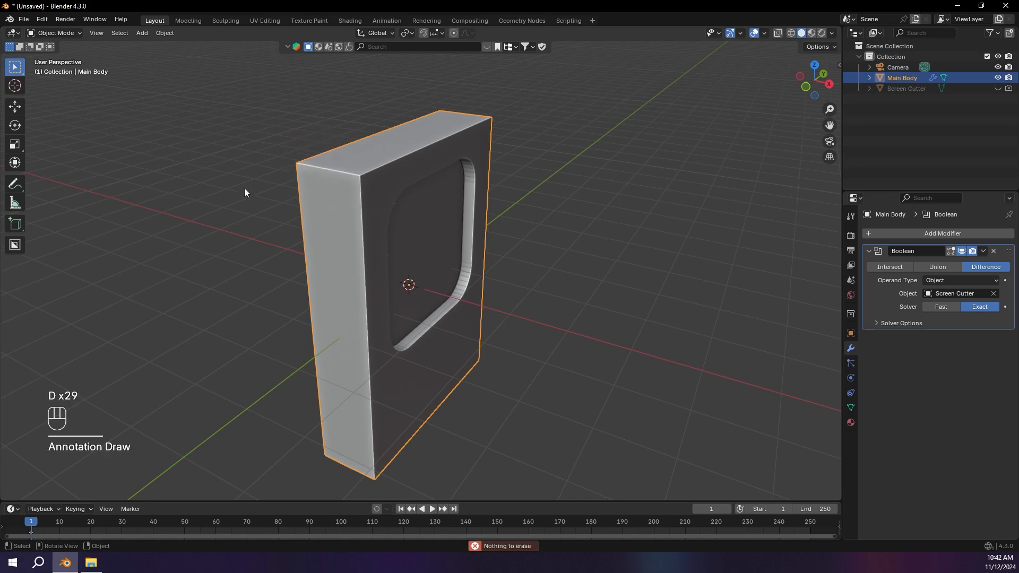
Step: Open the main body in Edit Mode and select its four corner edges parallel to the X axis
key(Tab)
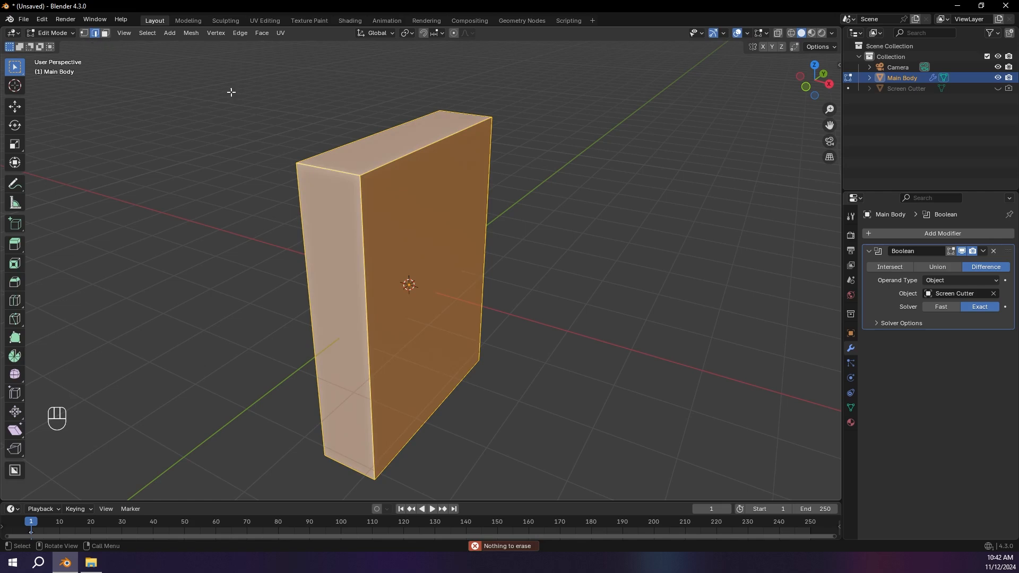
click(340, 174)
middle_drag(339, 173, 239, 158)
shift+click(539, 155)
middle_drag(537, 155, 504, 53)
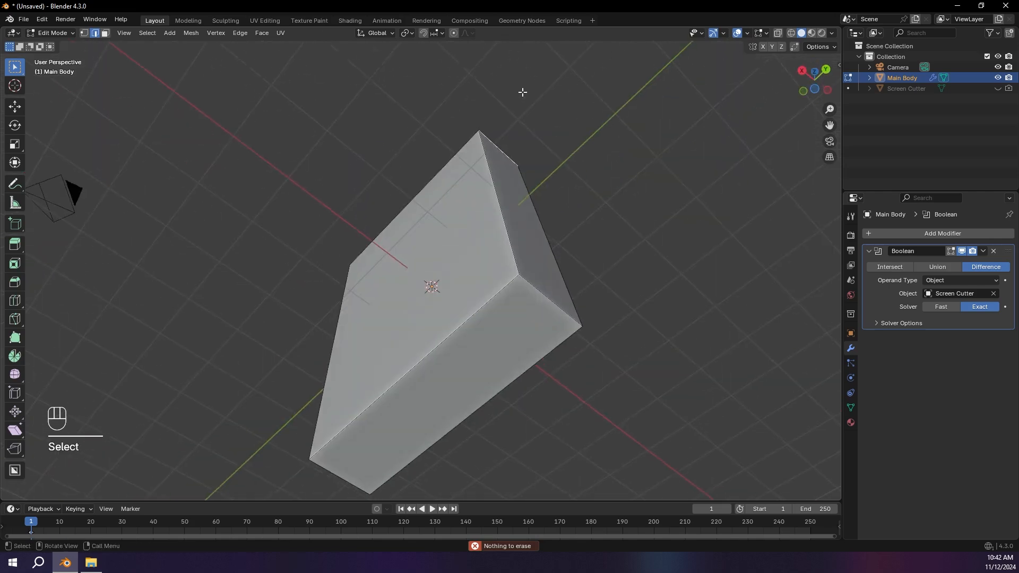
middle_drag(543, 290, 408, 289)
shift+click(407, 290)
middle_drag(551, 116, 472, 218)
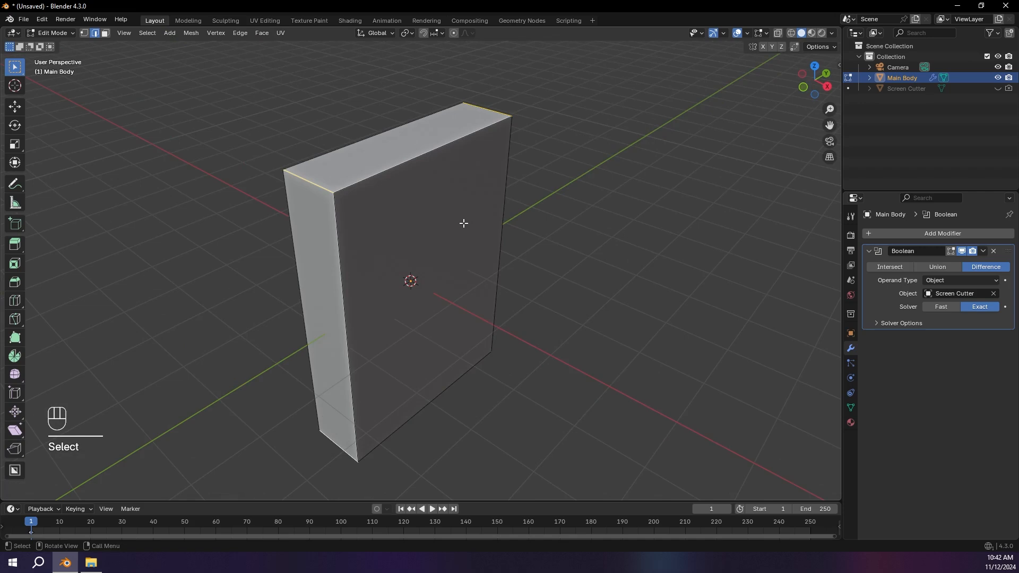
Step: Try a bevel of about 0.27 m with 10 segments on the four corner edges and undo it
key(ctrl+b)
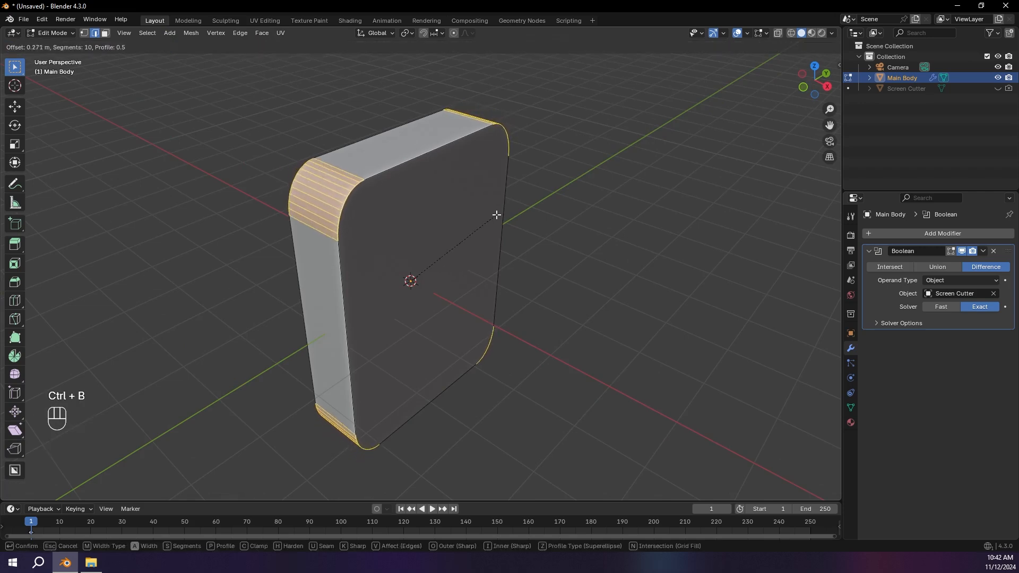
click(499, 212)
middle_drag(498, 212, 302, 166)
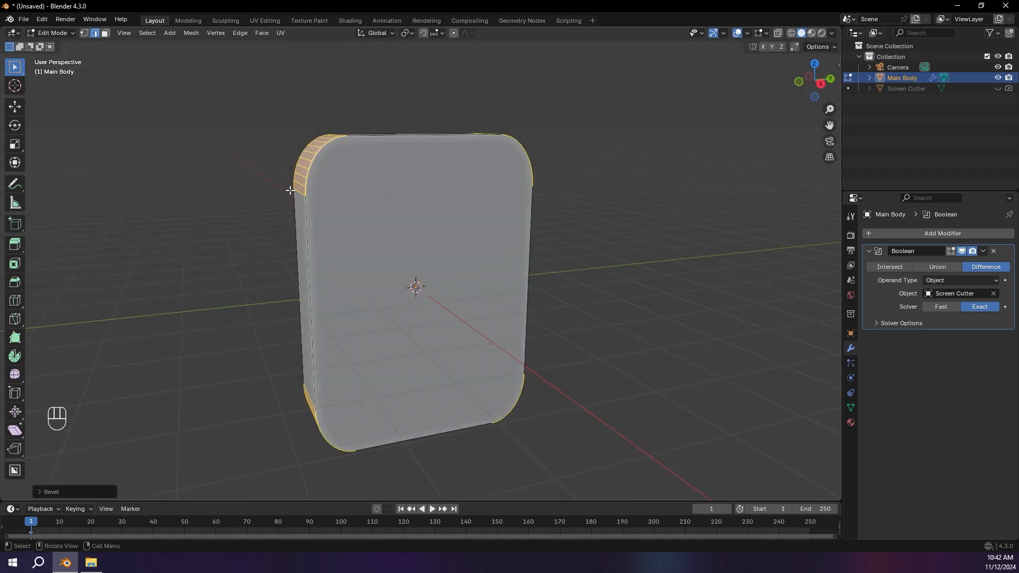
middle_drag(365, 133, 405, 144)
key(ctrl+z)
Step: Apply the main body's scale in Object Mode and return to Edit Mode
key(Tab)
key(ctrl+a)
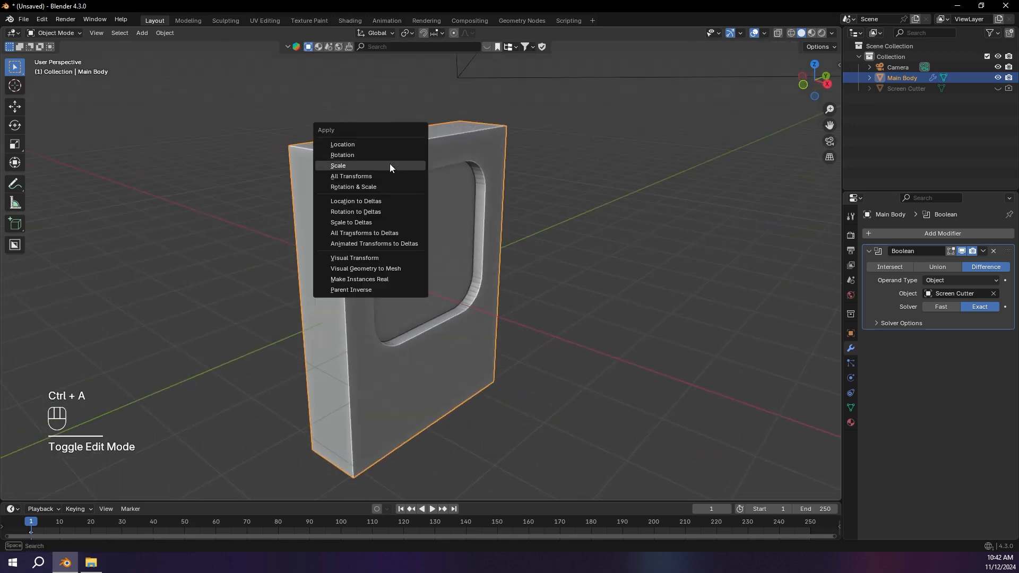
click(390, 166)
key(Tab)
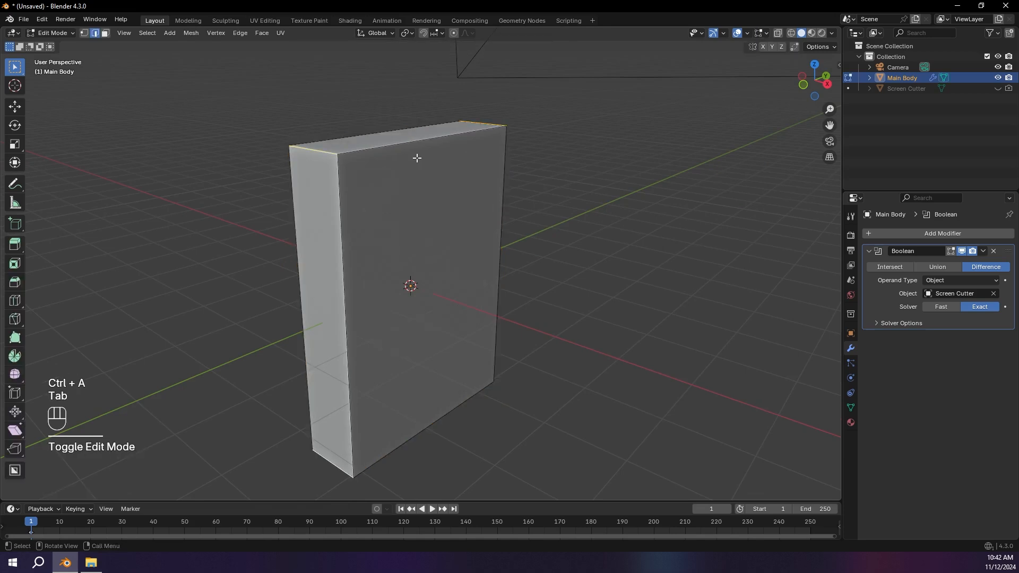
Step: Try out a 10-segment bevel on the four corner edges with the scale applied, and undo it
key(ctrl+b)
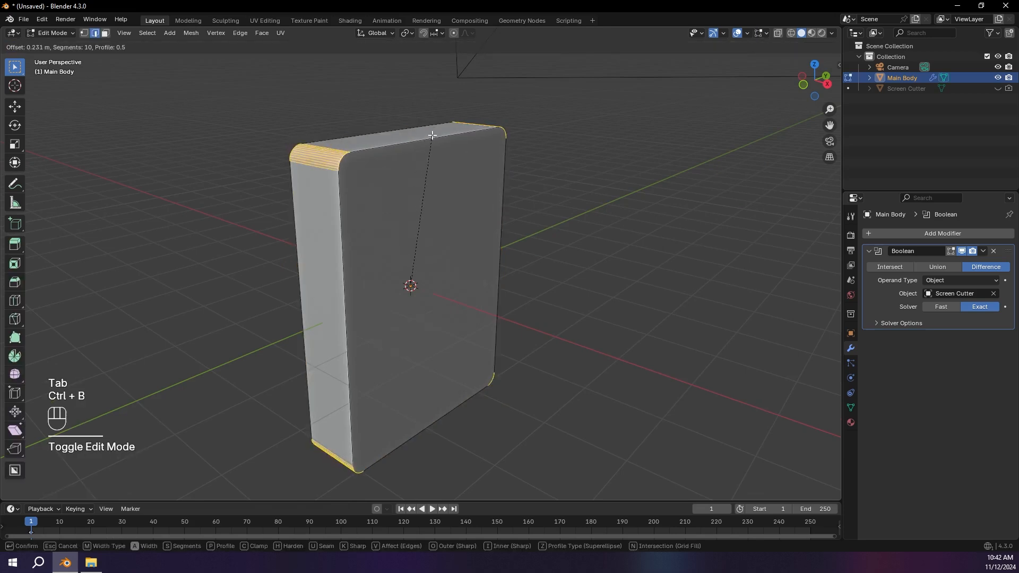
click(360, 175)
middle_drag(375, 152, 427, 159)
key(ctrl+z)
Step: Bevel the main body's four corner edges by about 0.8 m with 15 segments
key(ctrl+b)
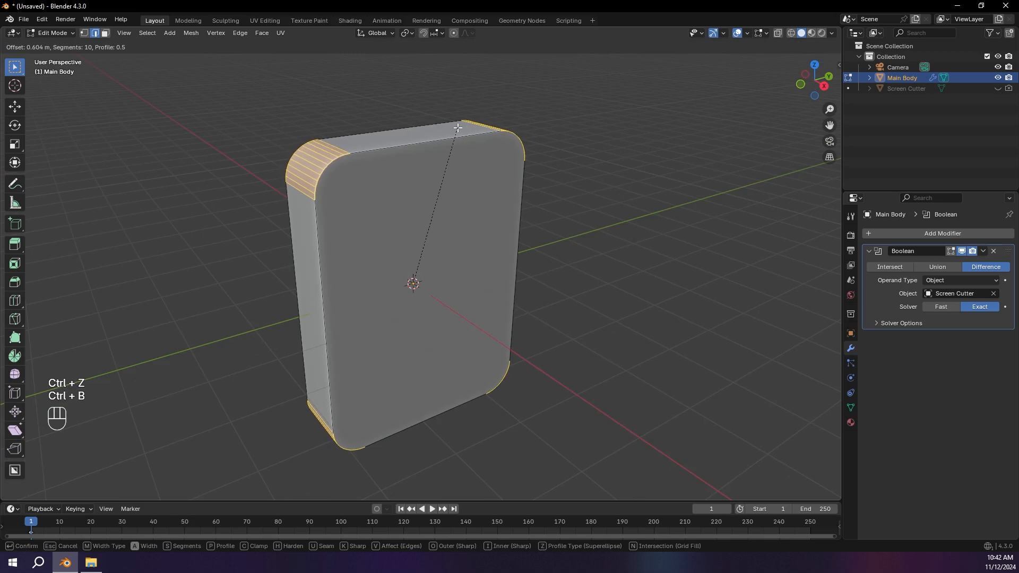
scroll(474, 124, up, 5)
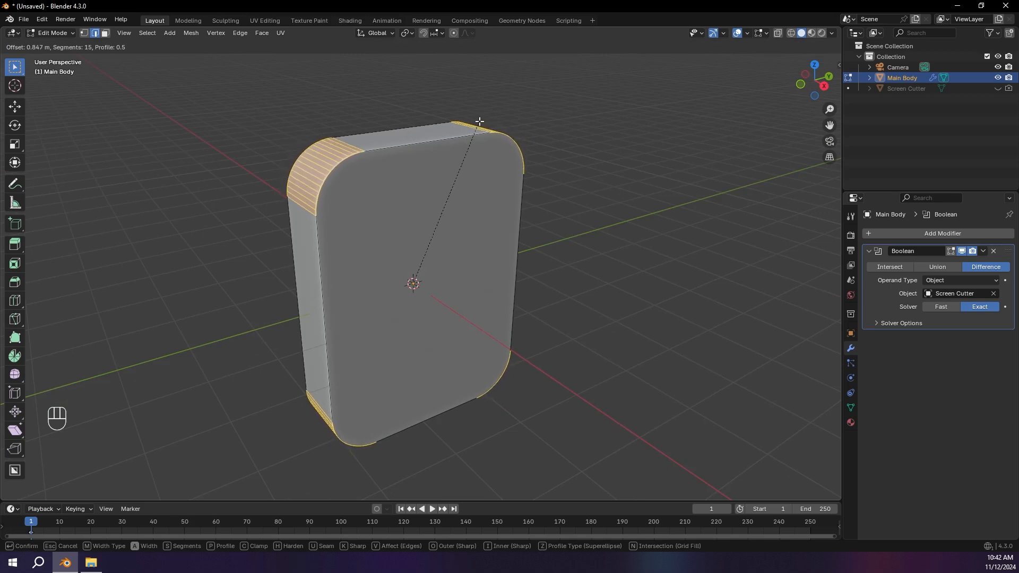
click(472, 122)
middle_drag(472, 122, 518, 123)
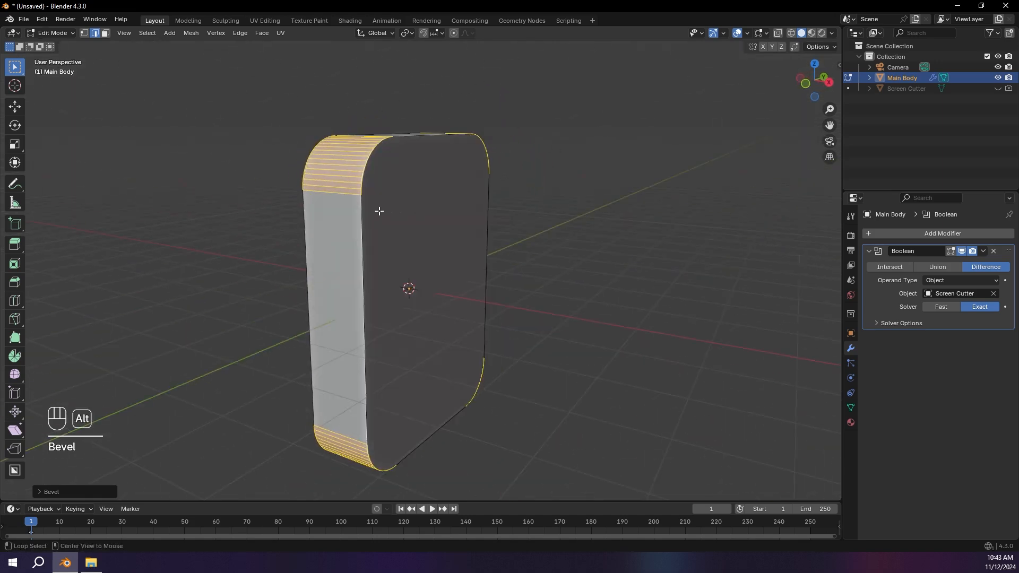
Step: Select the main body's front and back faces and bevel their borders by about 0.3 m with a single segment
alt+click(362, 214)
middle_drag(361, 214, 433, 217)
click(300, 223)
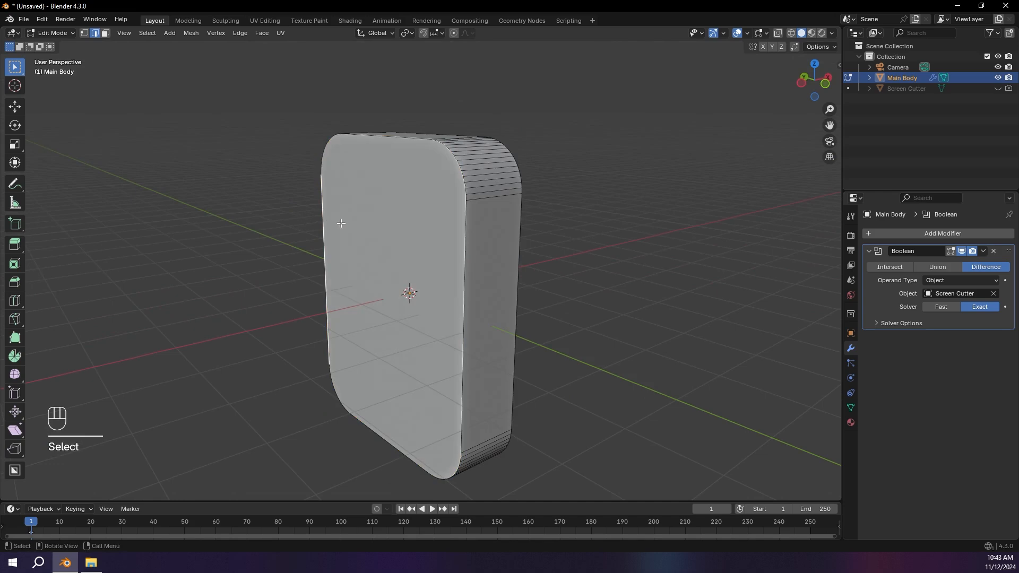
click(106, 32)
middle_drag(221, 90, 465, 228)
click(378, 244)
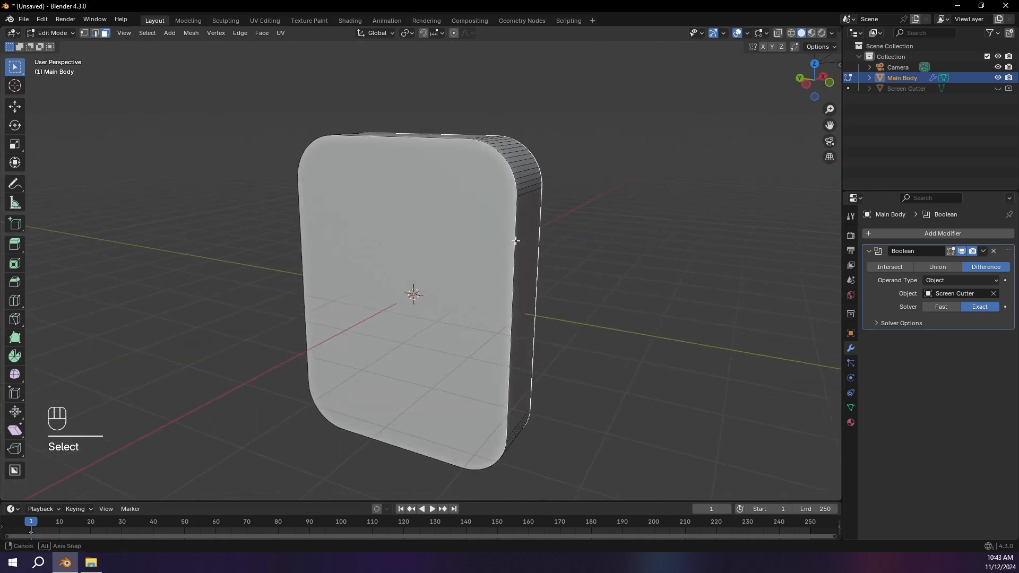
shift+click(450, 194)
middle_drag(607, 193, 496, 206)
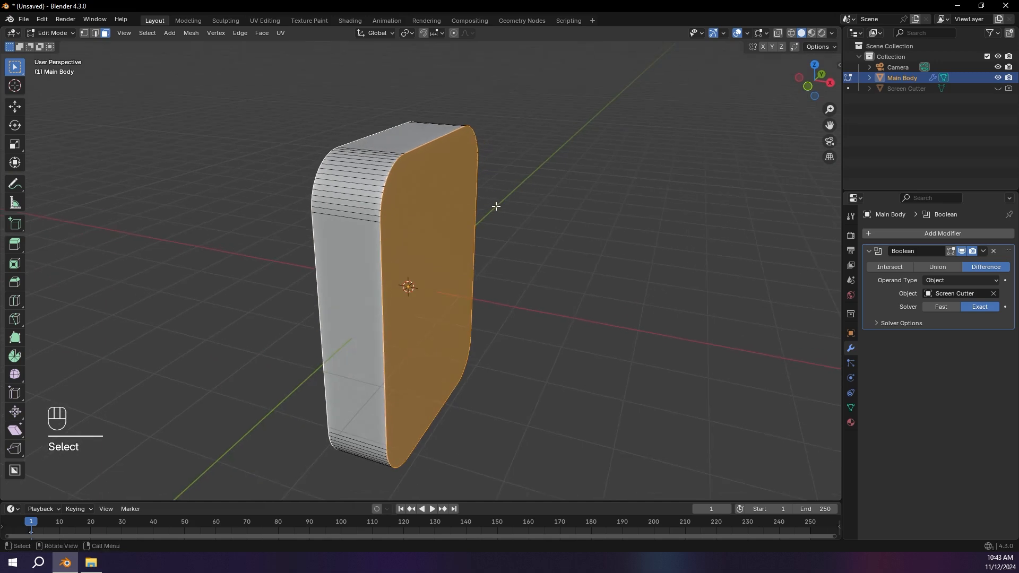
key(ctrl+b)
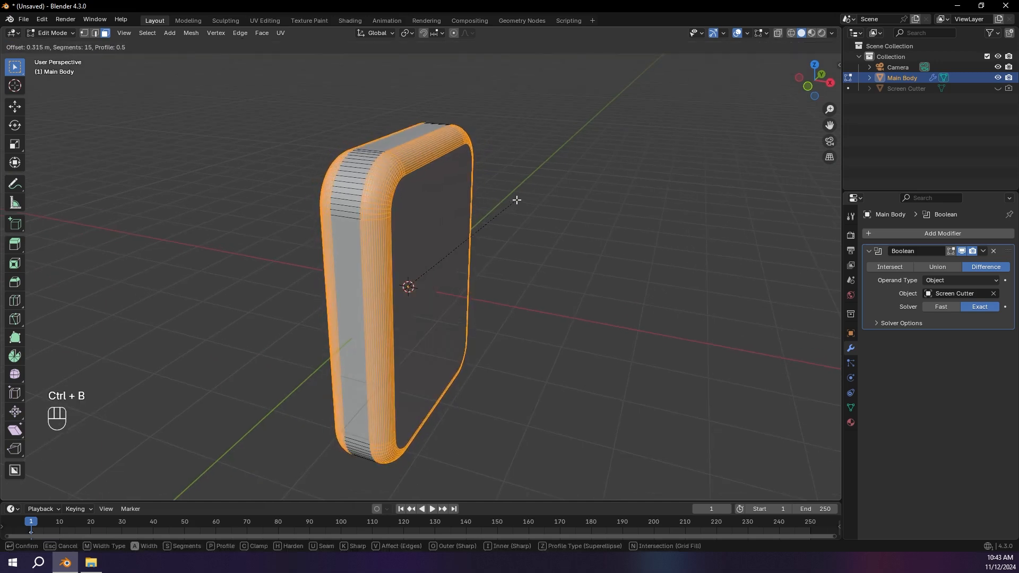
scroll(517, 200, down, 11)
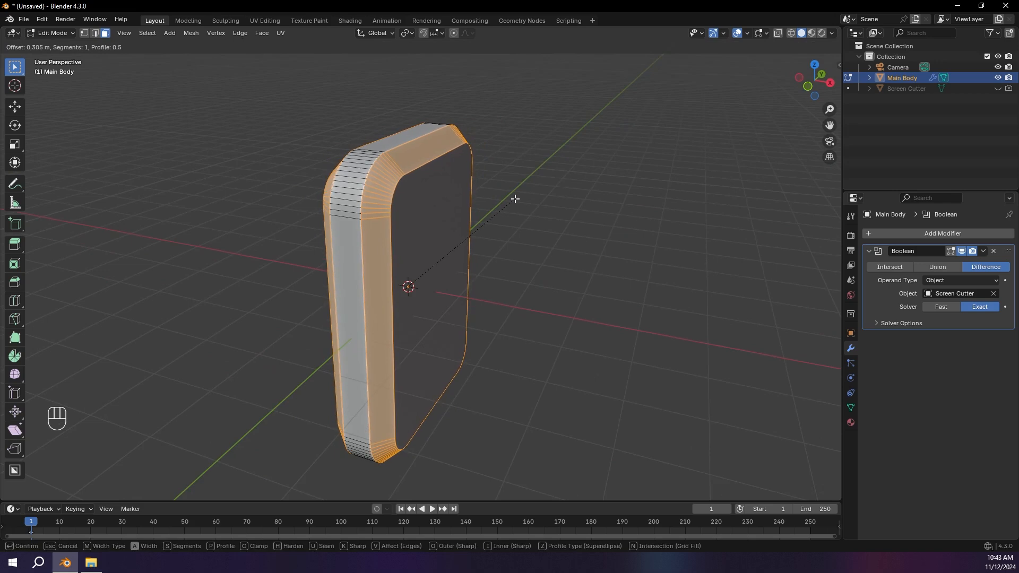
click(511, 198)
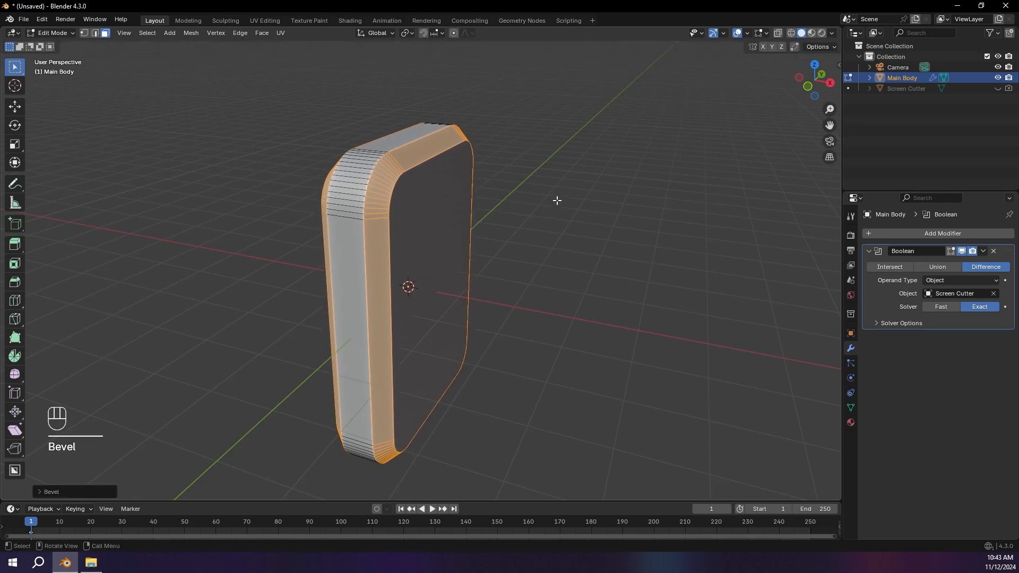
Step: Return to Object Mode and apply Shade Auto Smooth to the main body
key(Tab)
middle_drag(560, 203, 411, 183)
right_click(520, 157)
click(514, 168)
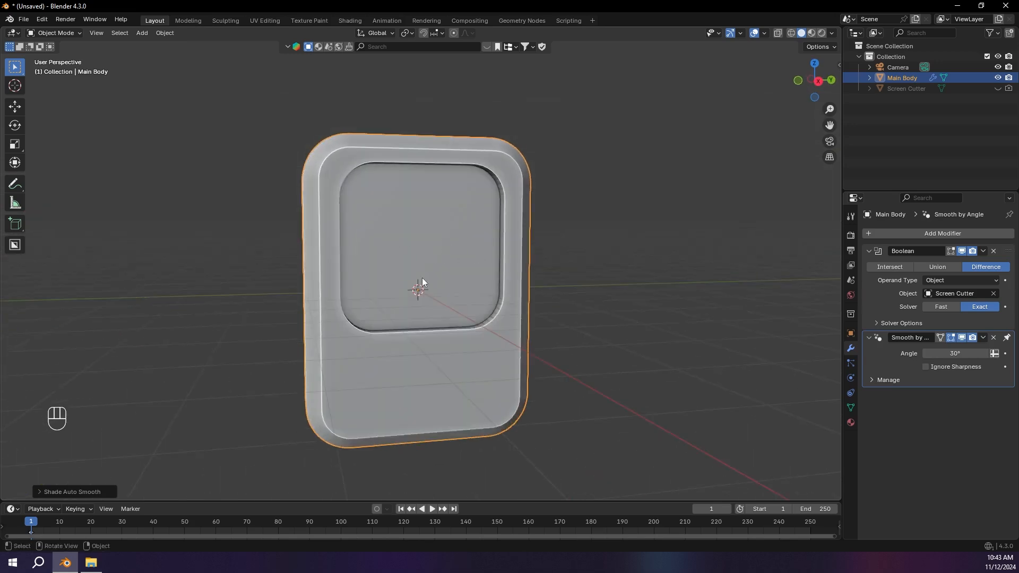
Step: Mark the edge of the screen recess with a temporary annotation and remove it
middle_drag(362, 211, 416, 211)
middle_drag(391, 164, 426, 165)
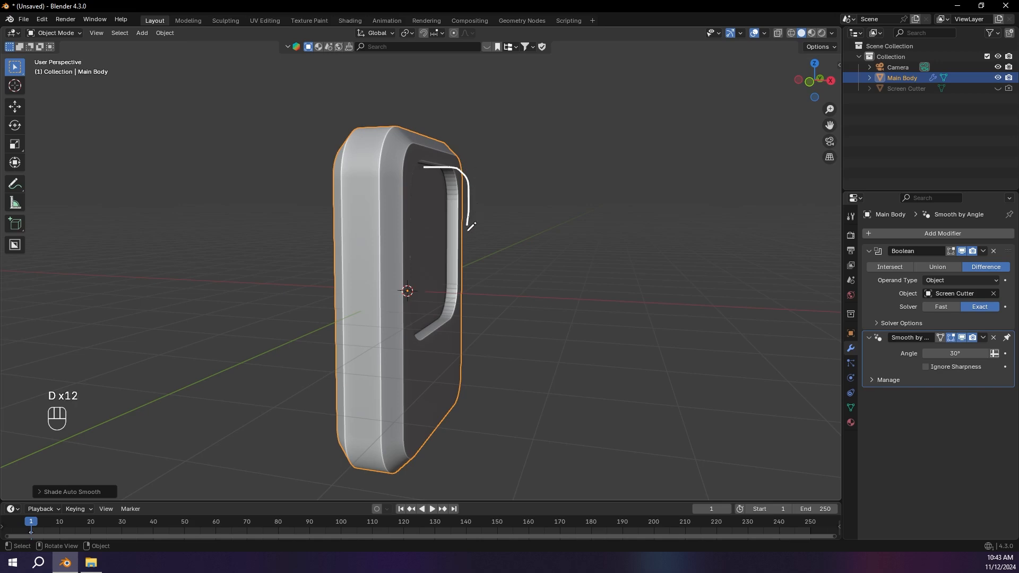
drag(466, 299, 433, 321)
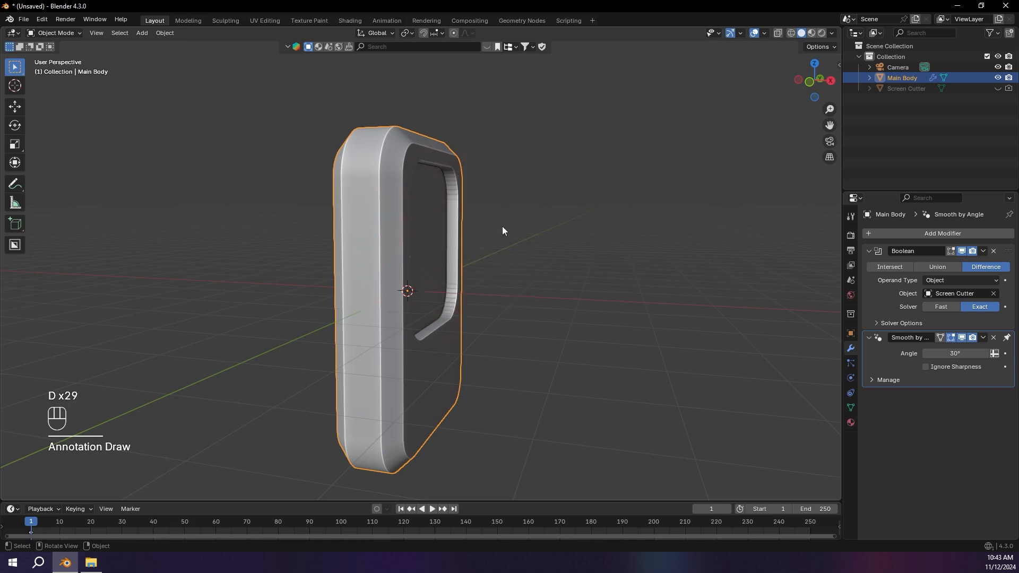
Step: Unhide the Screen Cutter, duplicate it in place, and hide the original cutter again
click(998, 88)
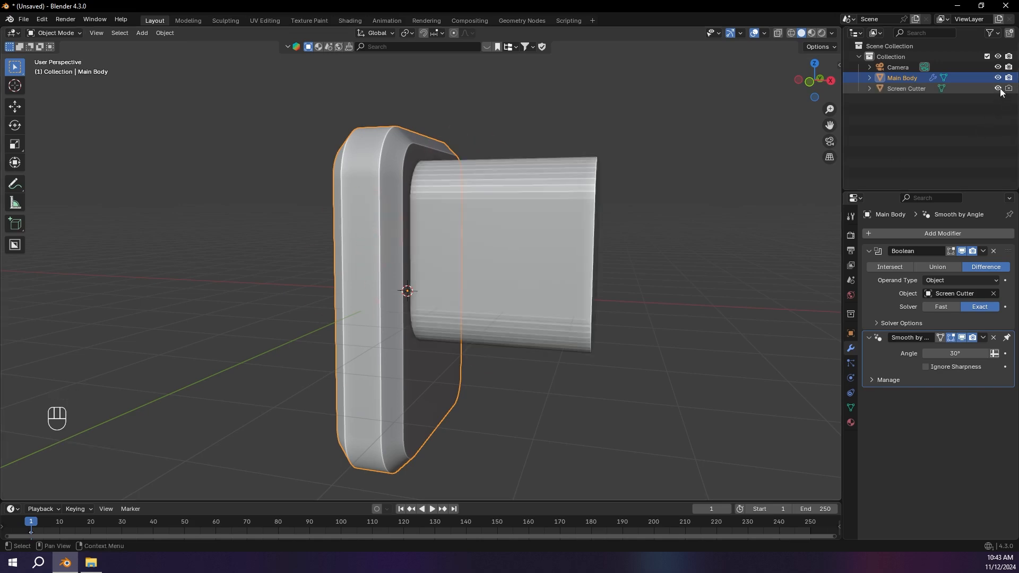
middle_drag(820, 124, 711, 175)
click(549, 184)
middle_drag(550, 185, 517, 193)
key(shift+d)
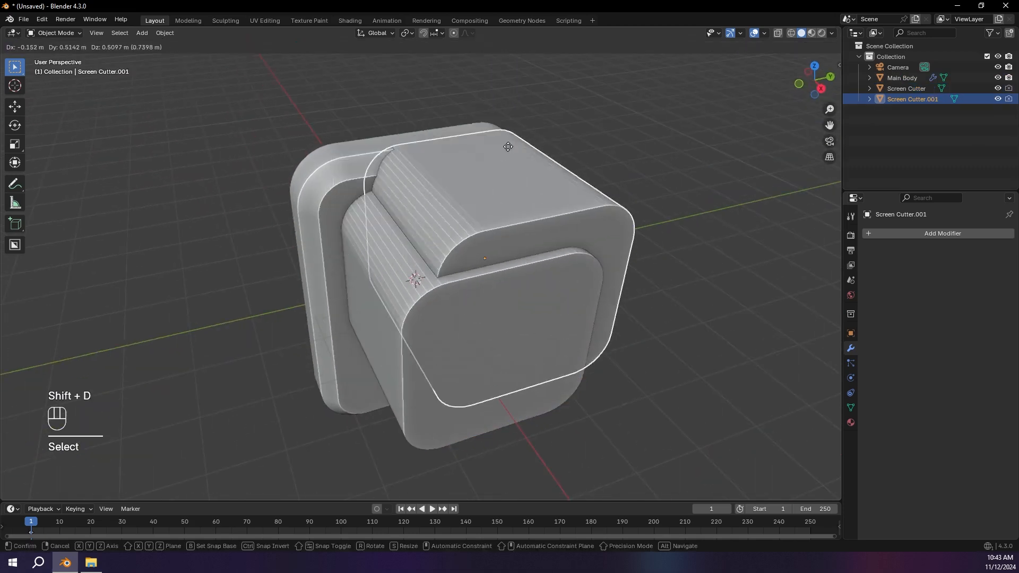
right_click(561, 95)
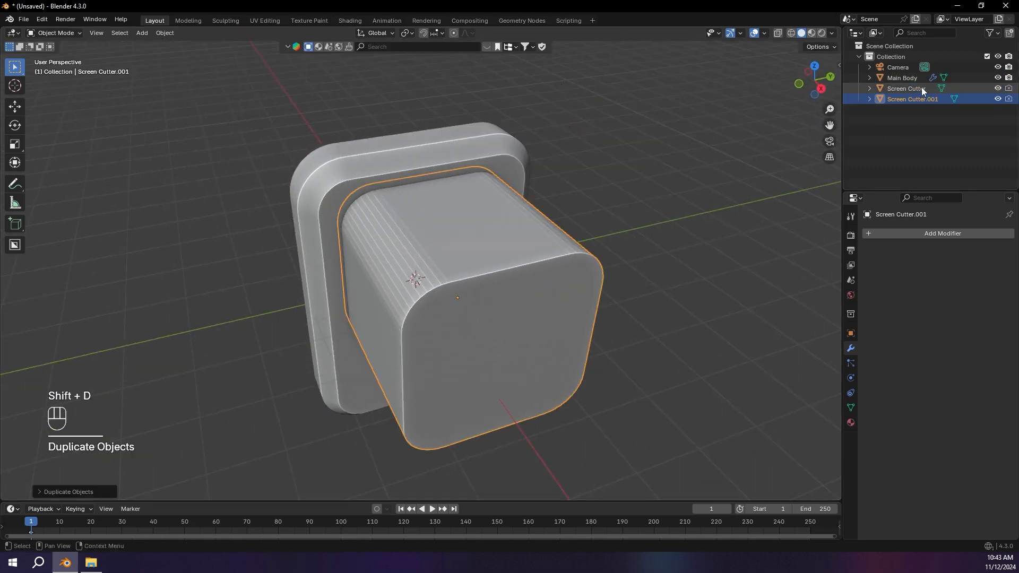
click(999, 89)
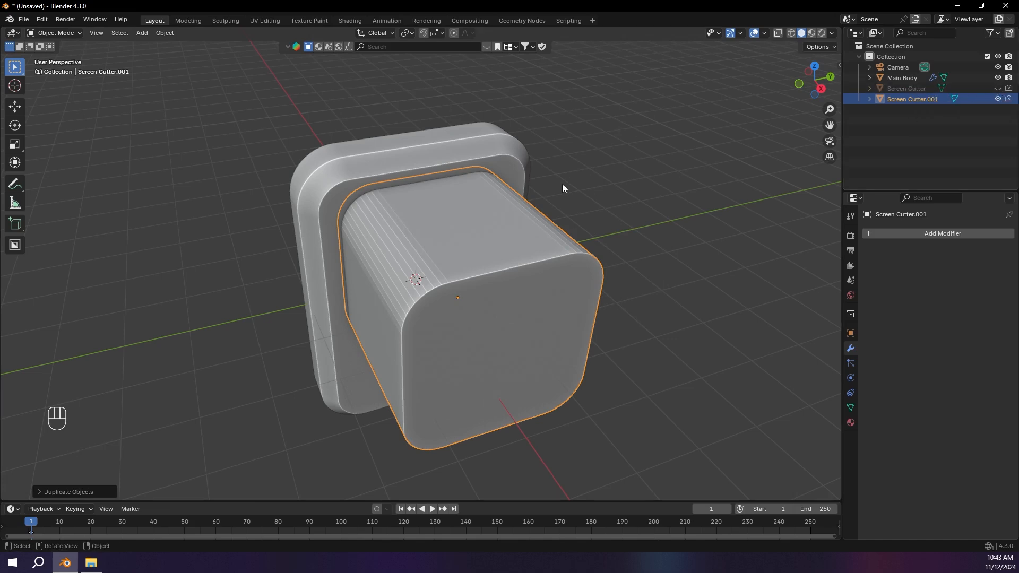
Step: Move the outer end face of the cutter copy along X toward the body, leaving a thin slab in front of the recess
middle_drag(561, 184, 528, 164)
key(Tab)
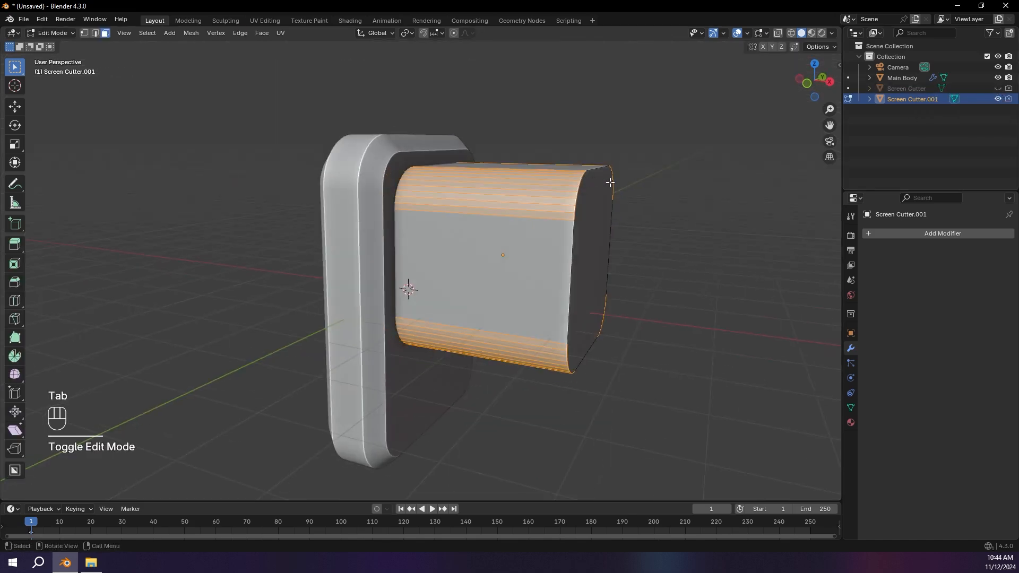
click(609, 185)
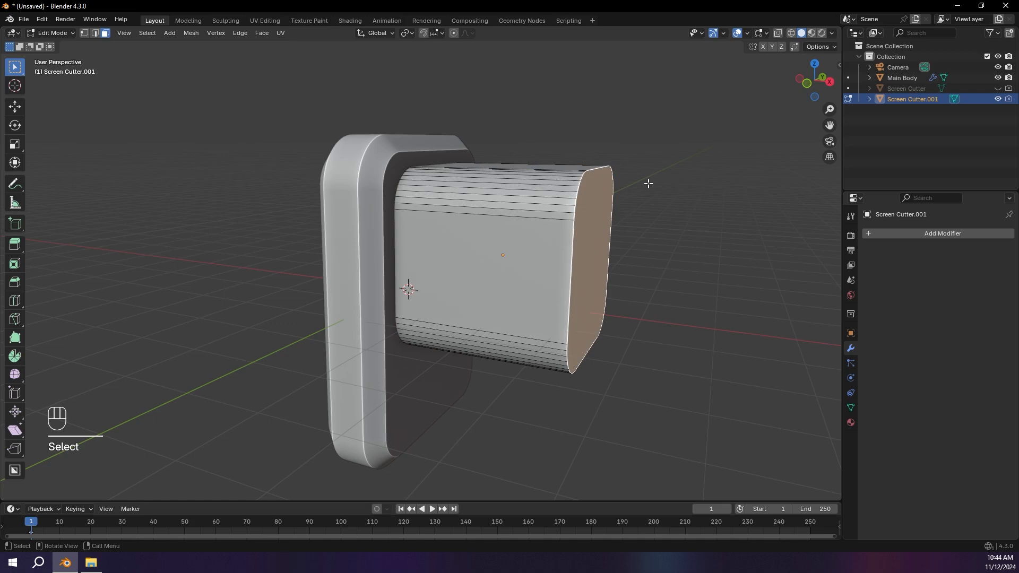
key(g)
key(x)
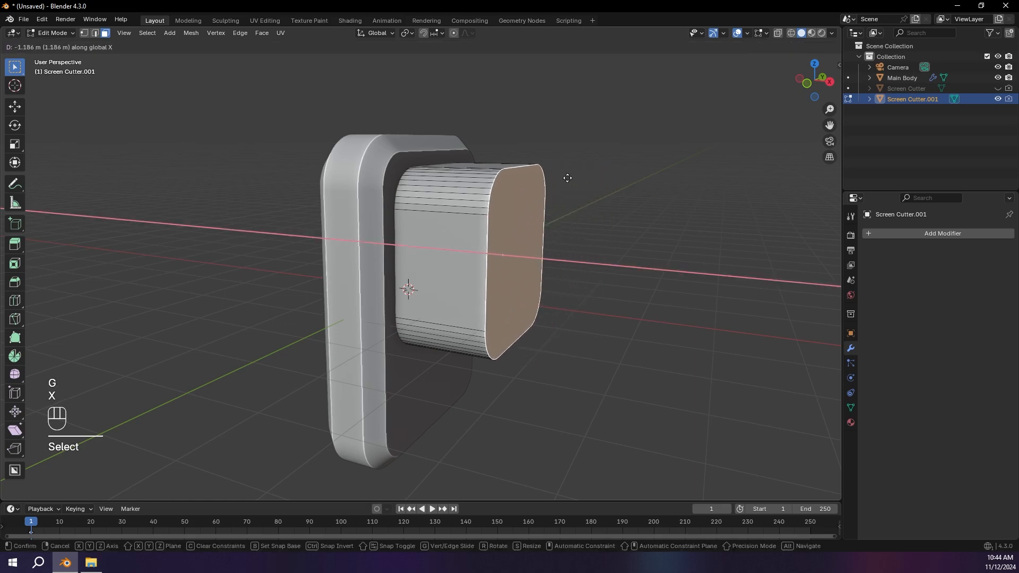
click(497, 177)
Step: Bevel the border of the slab's front face with 8 segments for a rounded rim, and return to Object Mode
middle_drag(498, 178, 407, 183)
scroll(519, 191, up, 3)
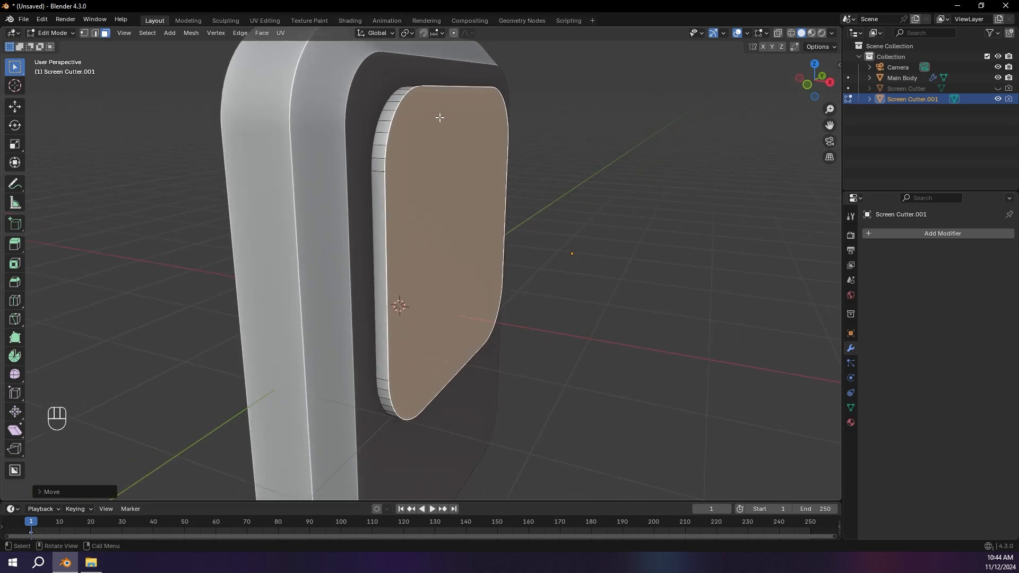
key(ctrl+b)
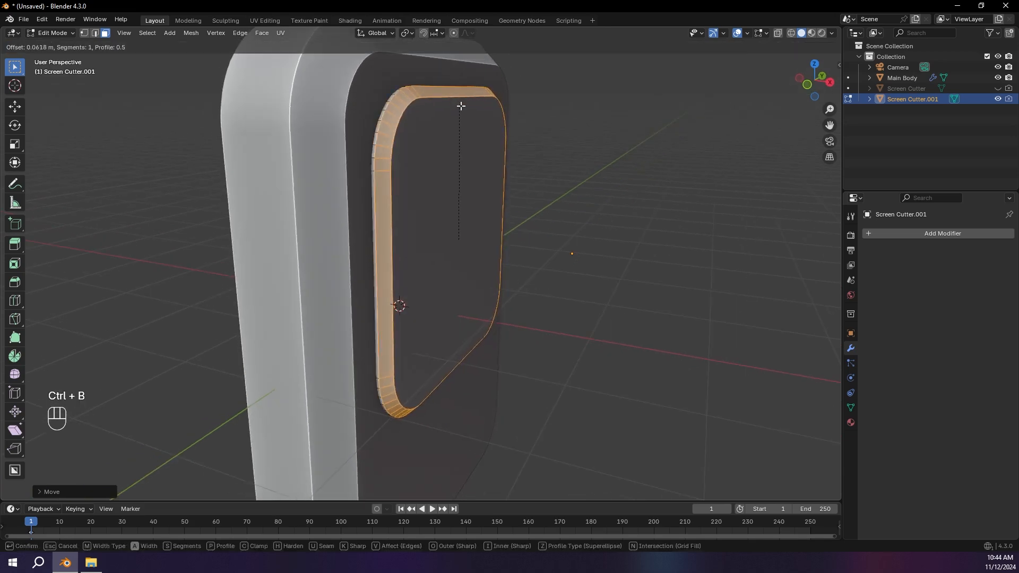
scroll(460, 107, up, 4)
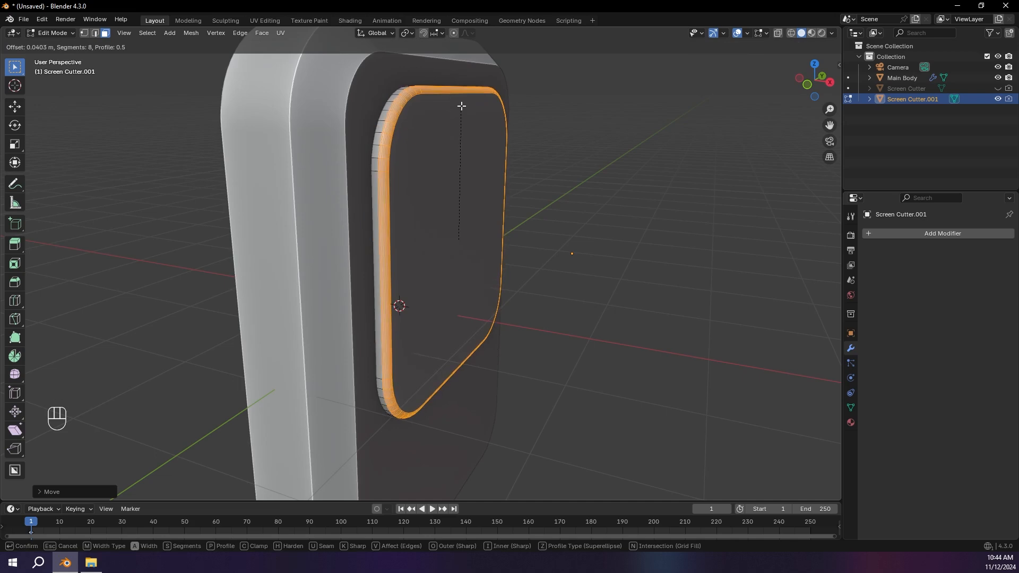
scroll(461, 93, up, 1)
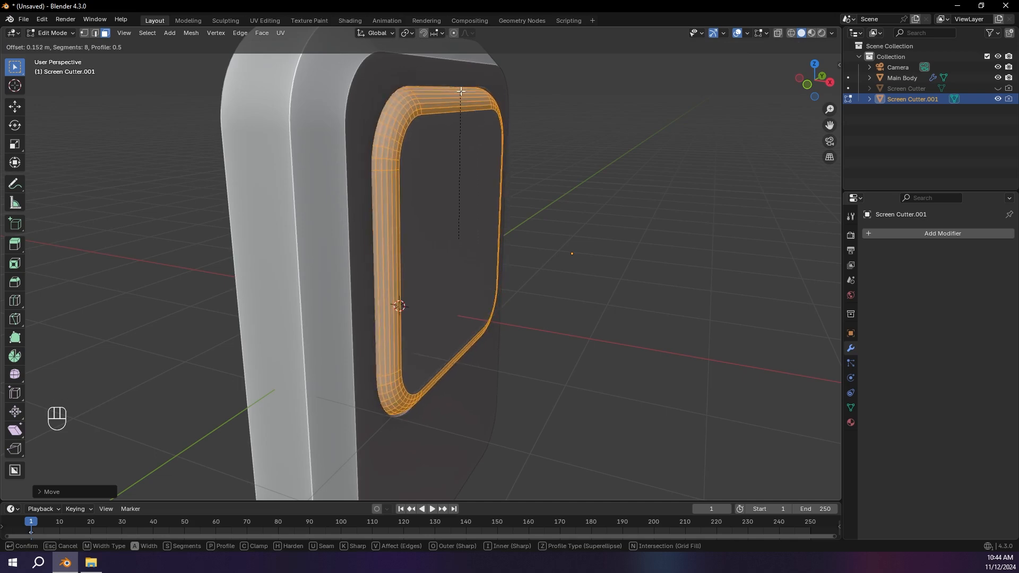
scroll(459, 103, up, 1)
click(459, 98)
key(Tab)
Step: Move the rounded screen slab slightly outward along the X axis
middle_drag(531, 117, 492, 125)
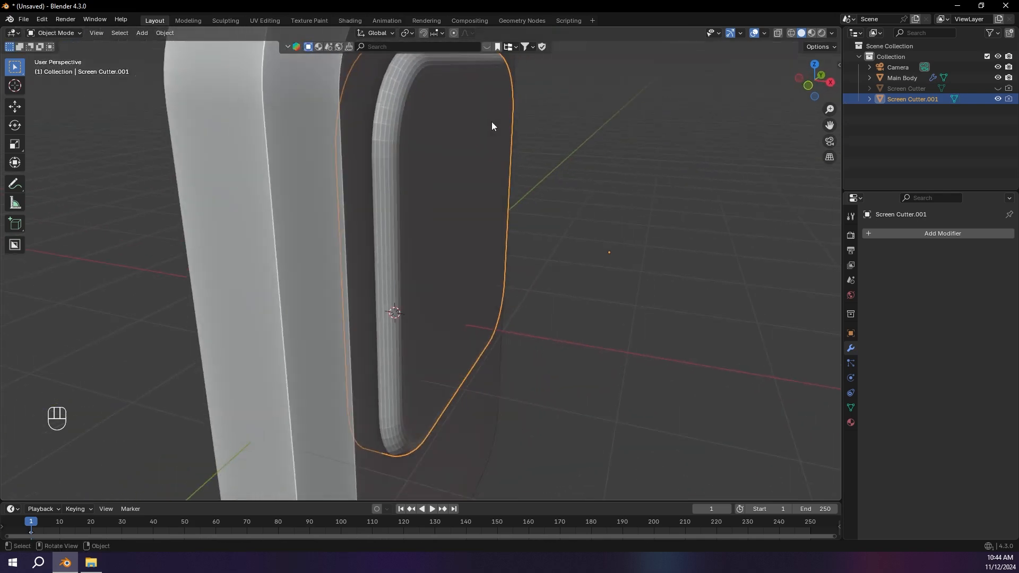
key(g)
key(x)
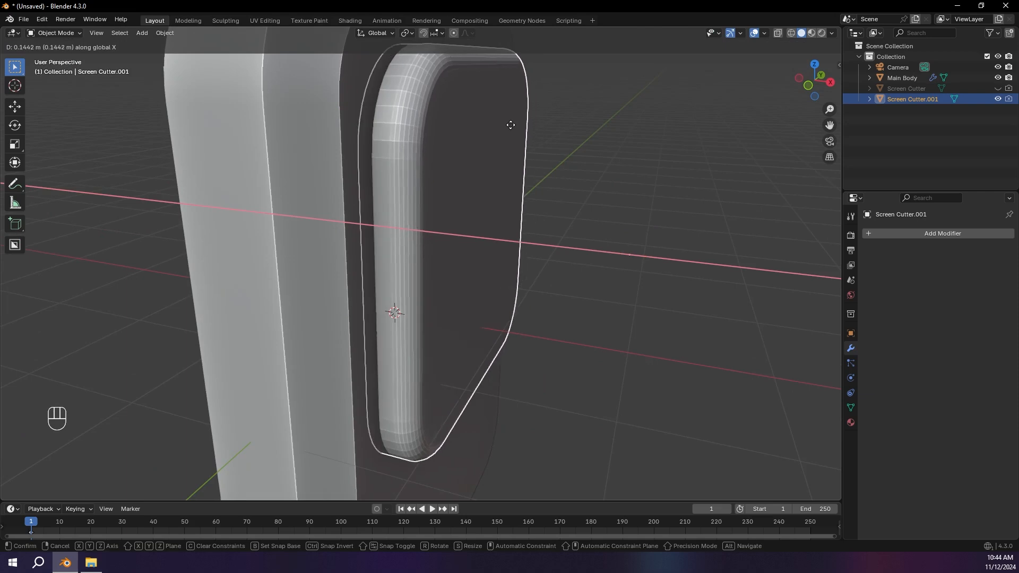
click(498, 122)
Step: Scale the screen slab down to about 0.986 in the right view so a thin gap separates it from the recess
middle_drag(599, 121, 327, 119)
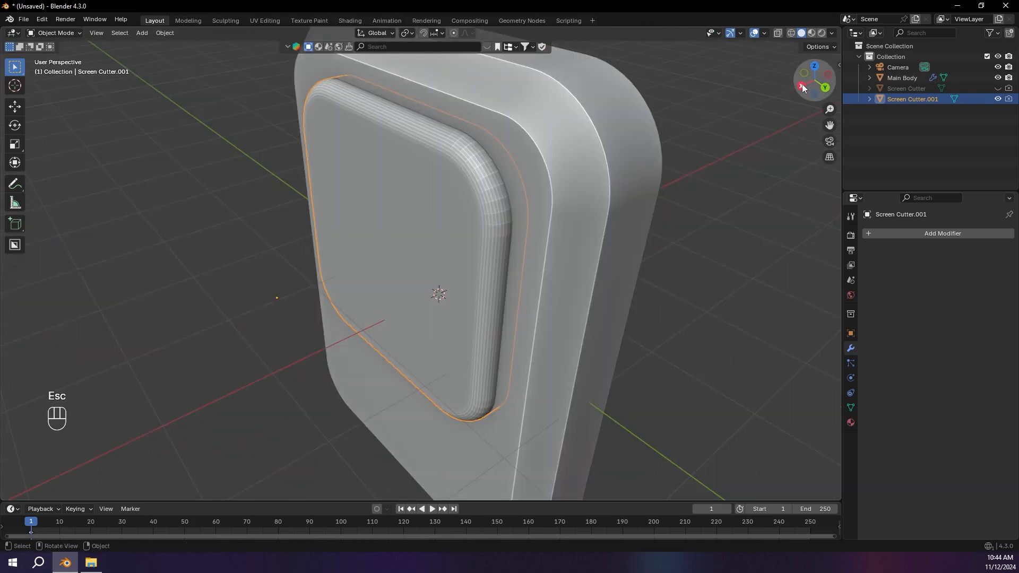
click(802, 86)
key(s)
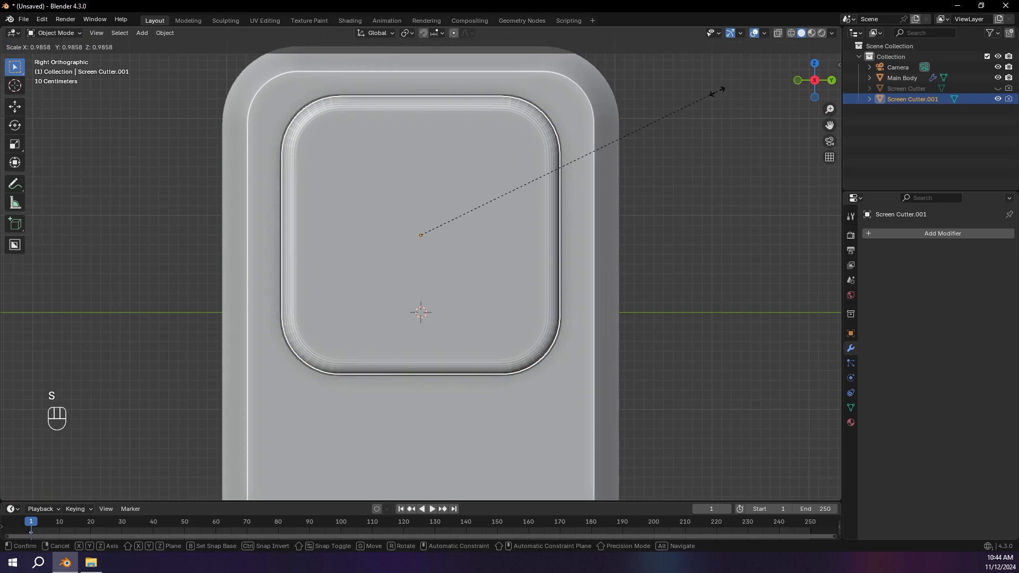
click(724, 85)
Step: Fine-tune the screen slab's depth in the recess along the X axis and deselect it
middle_drag(724, 85, 639, 99)
key(g)
key(x)
click(636, 98)
middle_drag(636, 99, 557, 107)
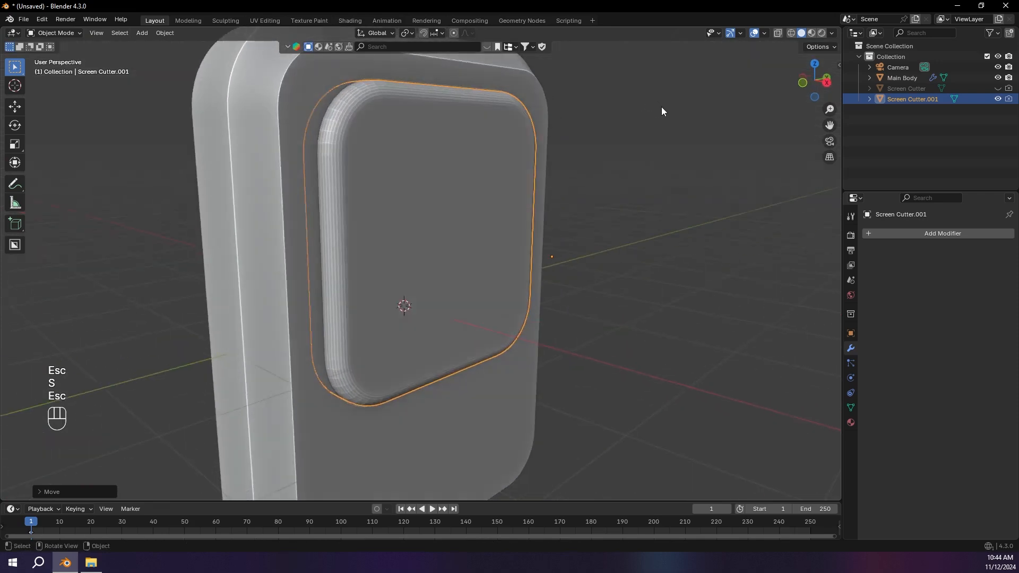
click(662, 106)
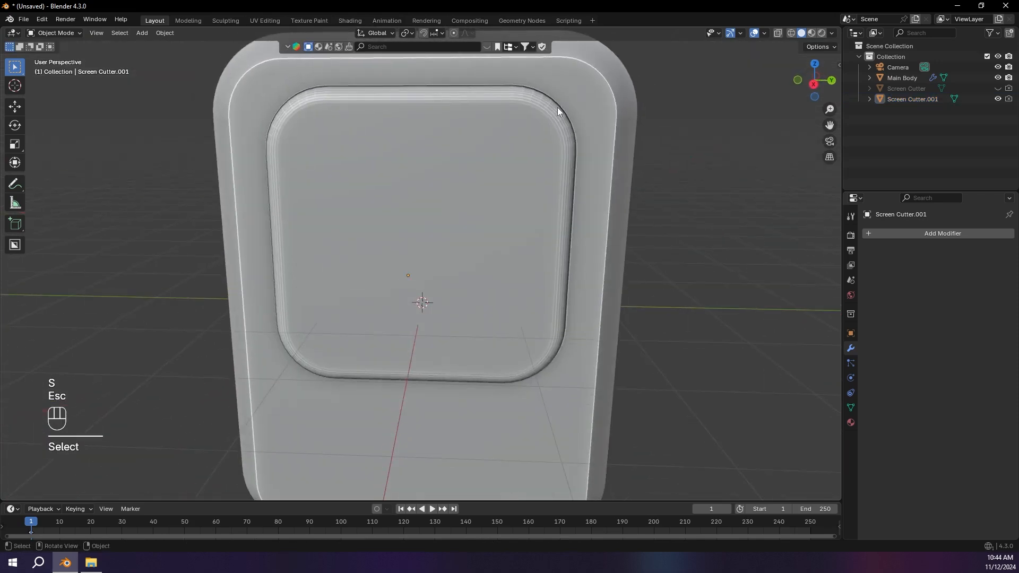
Step: Try Shade Auto Smooth on the screen slab and replace it with Shade Smooth
click(558, 109)
right_click(547, 109)
click(546, 106)
right_click(533, 99)
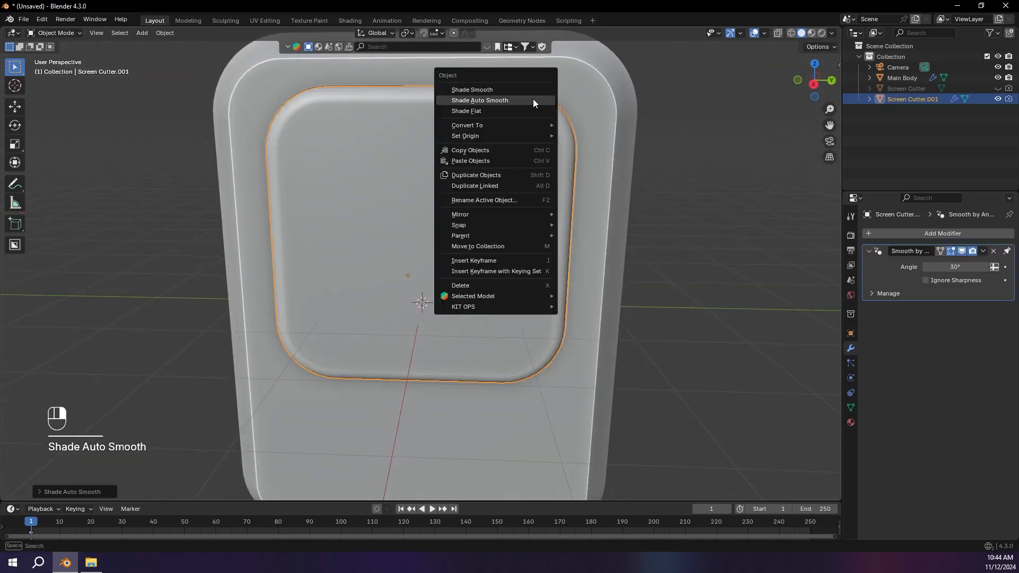
click(526, 89)
middle_drag(568, 117, 553, 119)
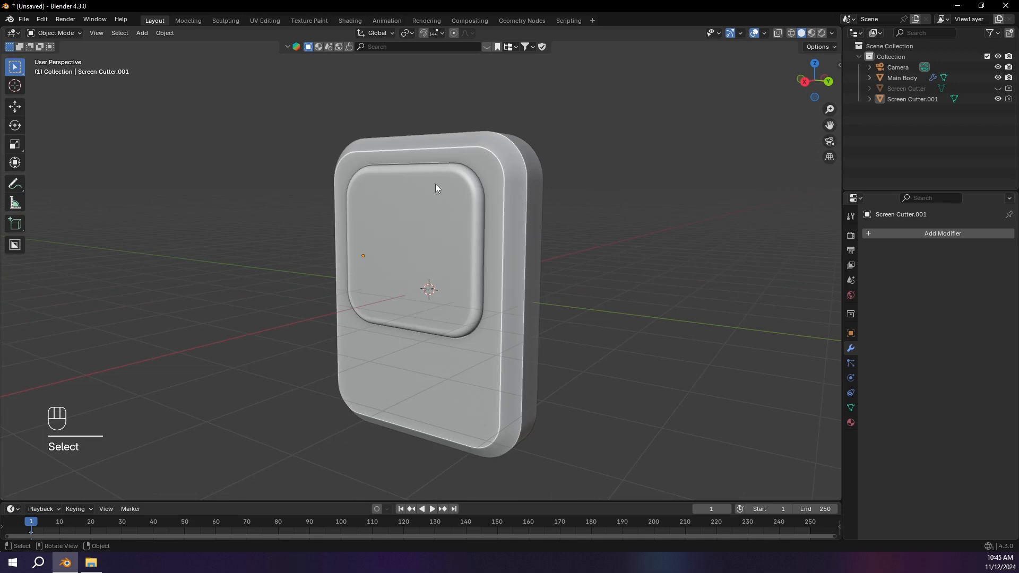
click(436, 185)
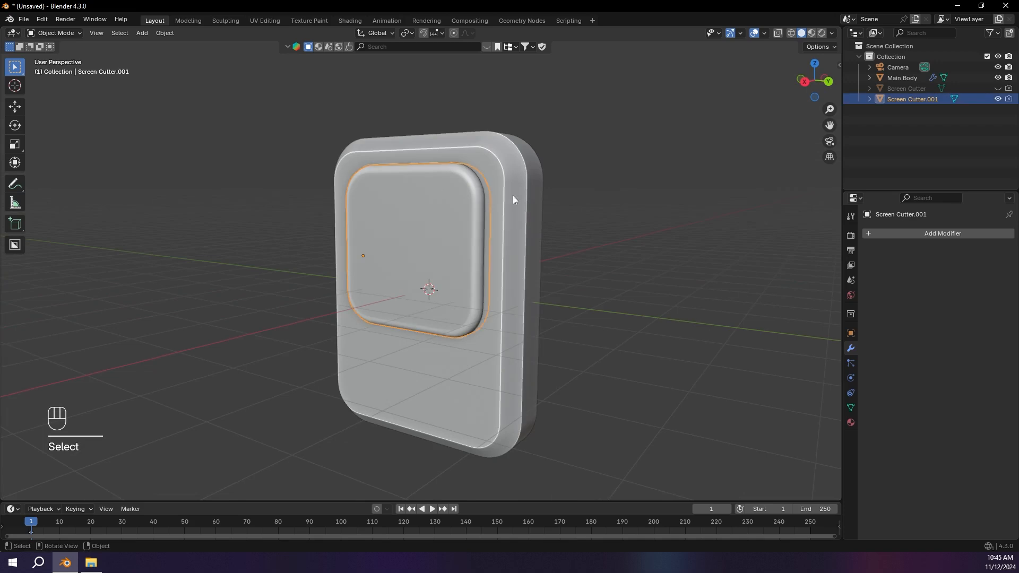
Step: Rename the duplicated cutter object to Screen Glass
double_click(939, 99)
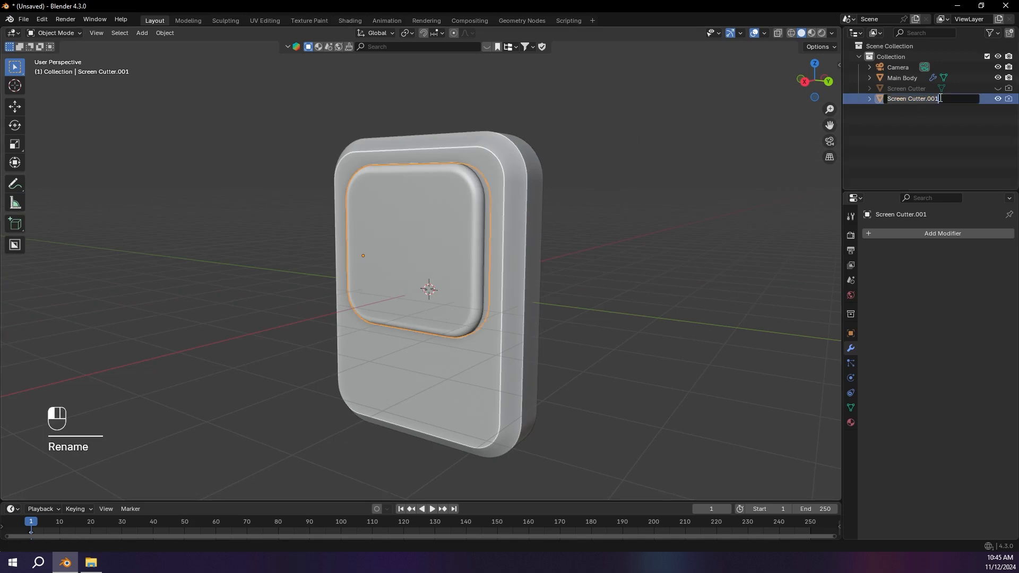
text(Screen Glass)
key(Return)
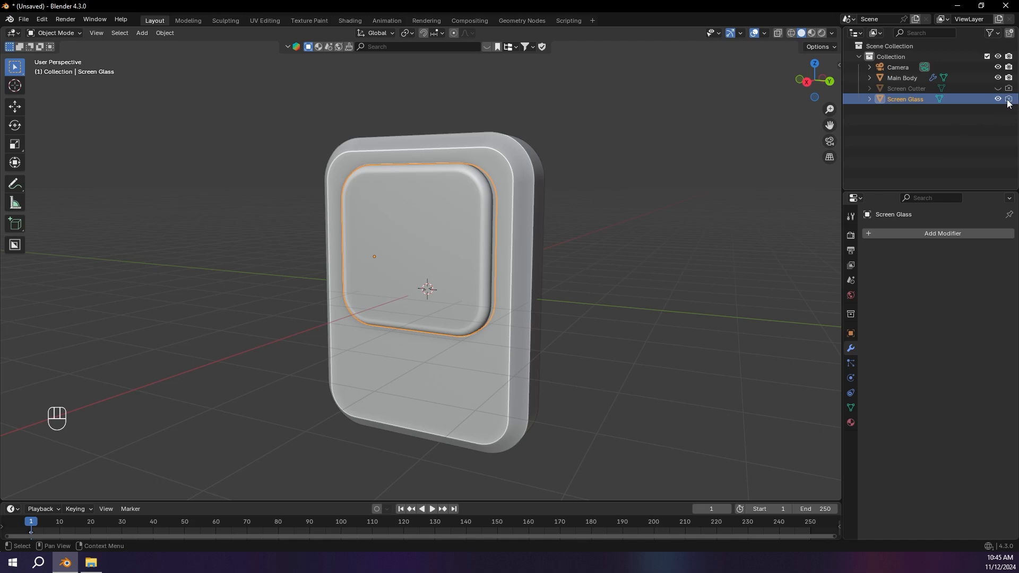
Step: Sketch a temporary plus-shaped D-pad annotation on the main body's front below the screen and remove it
middle_drag(552, 122, 629, 138)
click(510, 128)
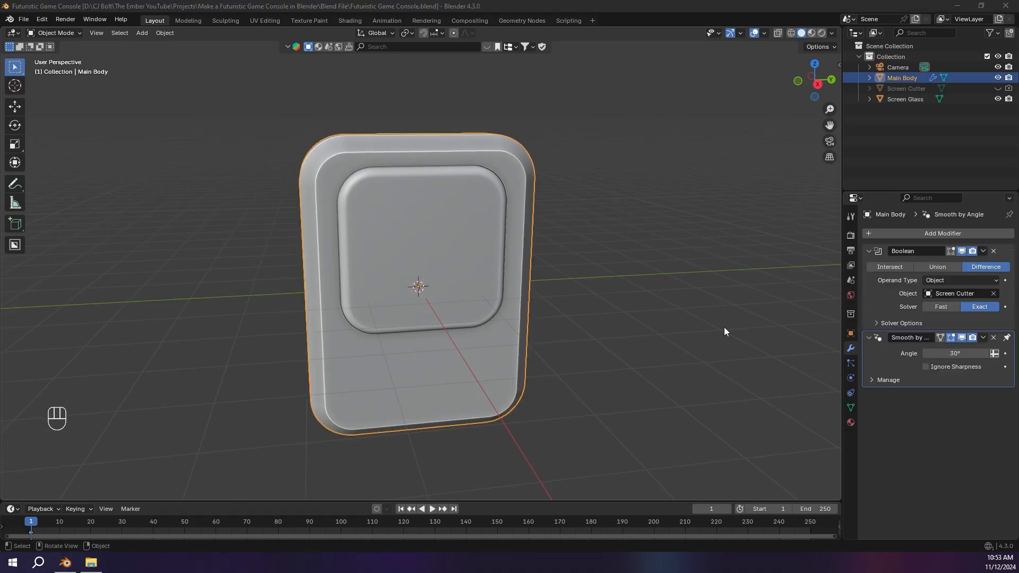
middle_drag(650, 345, 648, 335)
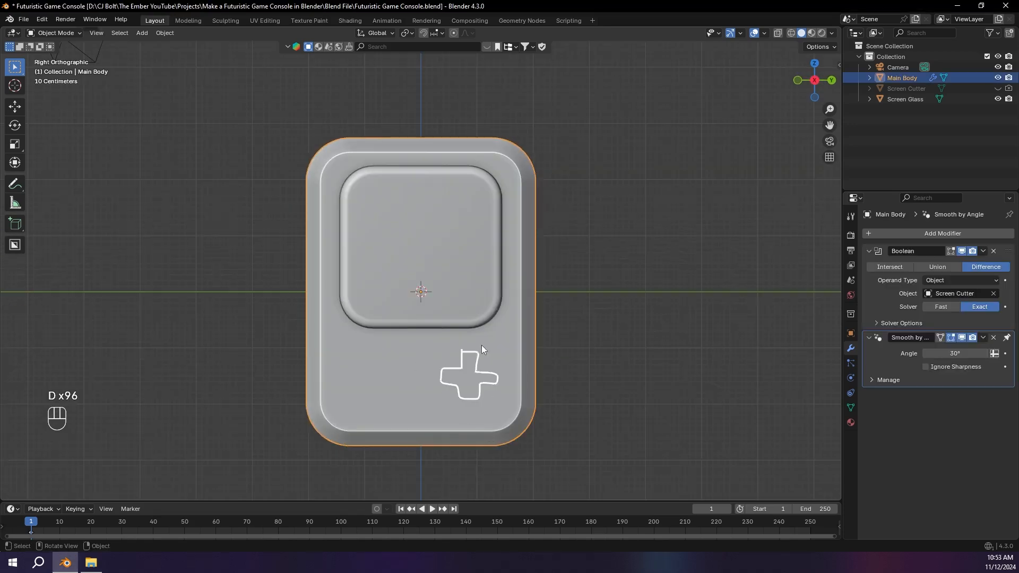
mouse_move(515, 368)
right_down()
mouse_move(467, 353)
mouse_move(488, 361)
right_up()
middle_drag(489, 361, 549, 302)
Step: Add a cube mesh at the 3D cursor and isolate it in local view
key(shift+a)
mouse_move(543, 279)
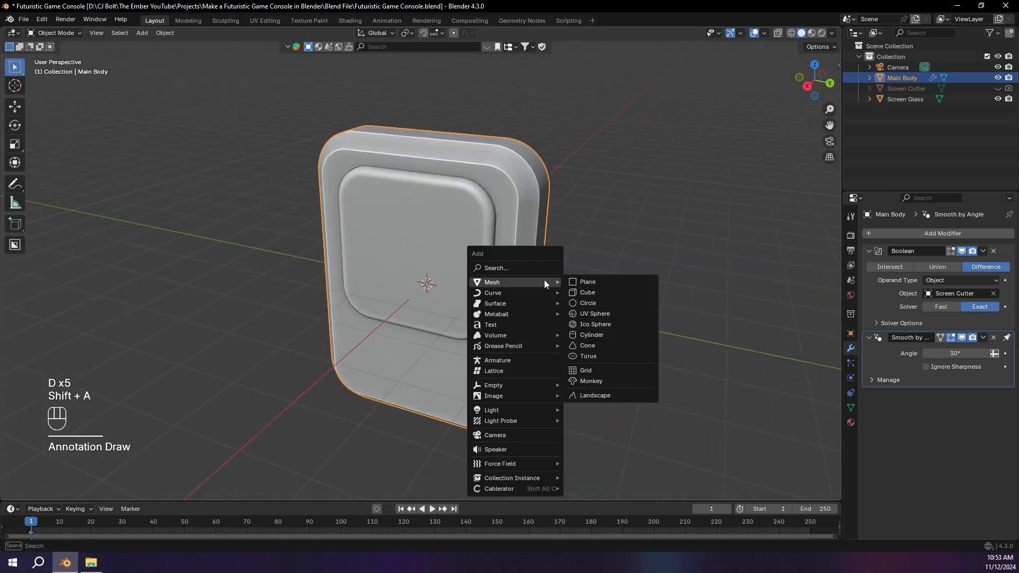
click(617, 291)
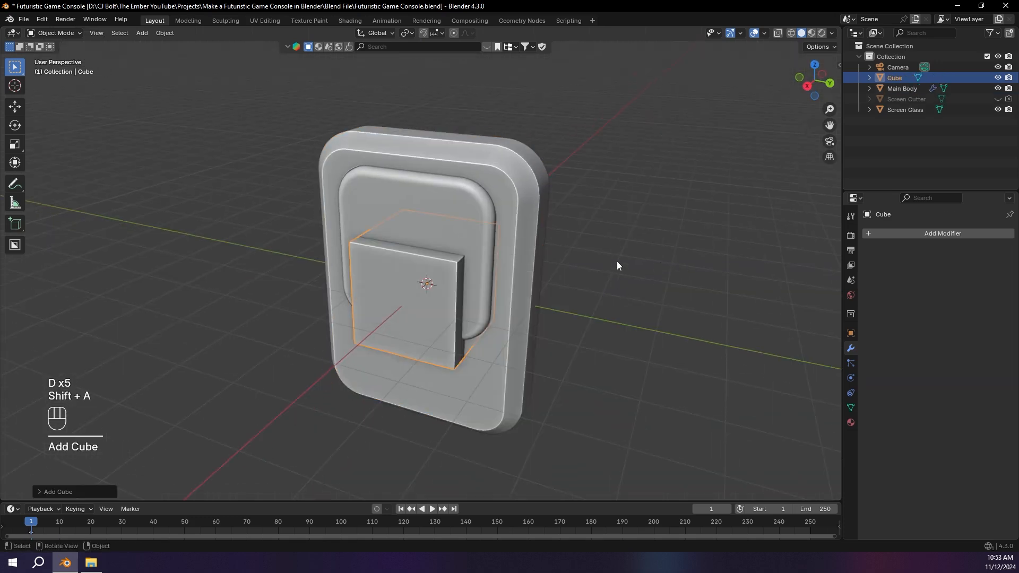
key(KP_Divide)
Step: Flatten the cube by scaling it to 0.3 along Z
middle_drag(596, 203, 524, 216)
scroll(620, 207, down, 4)
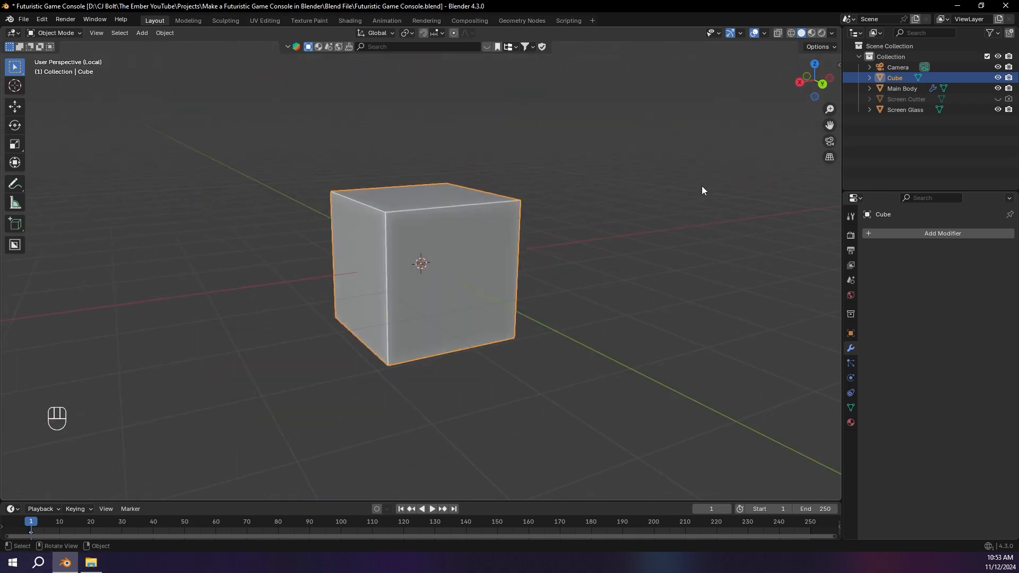
key(s)
key(z)
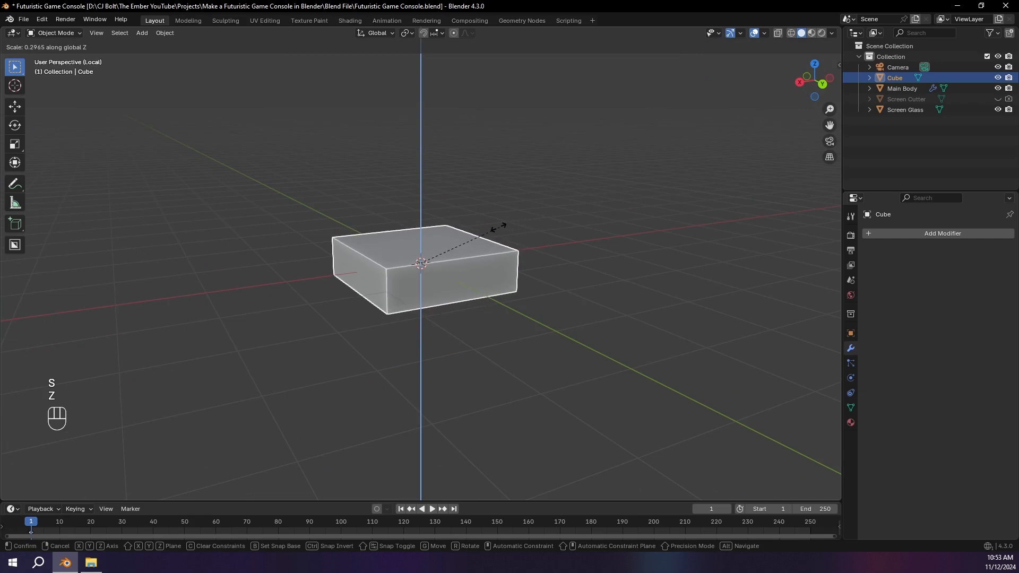
key(ctrl+z)
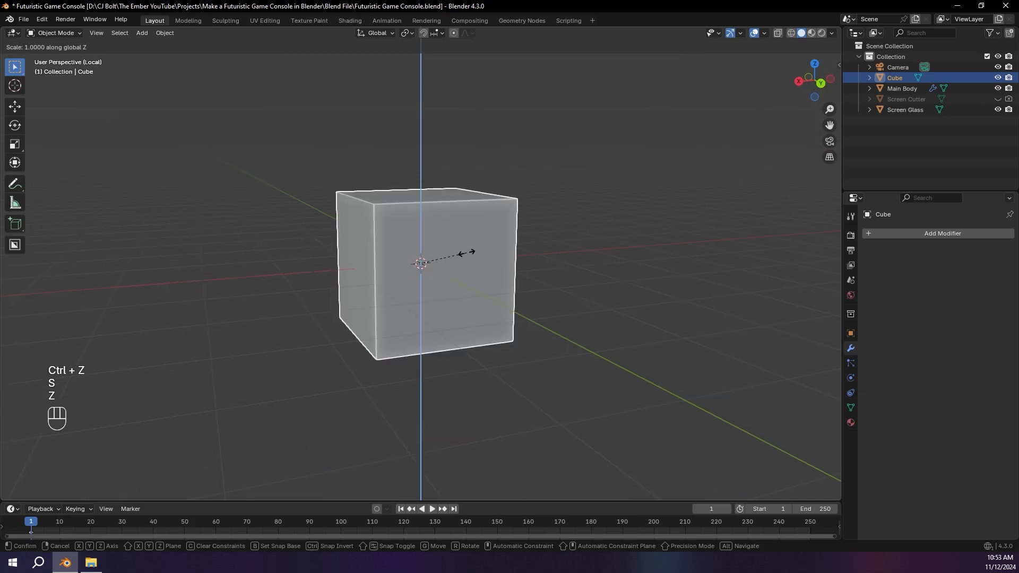
text(.3)
key(KP_Enter)
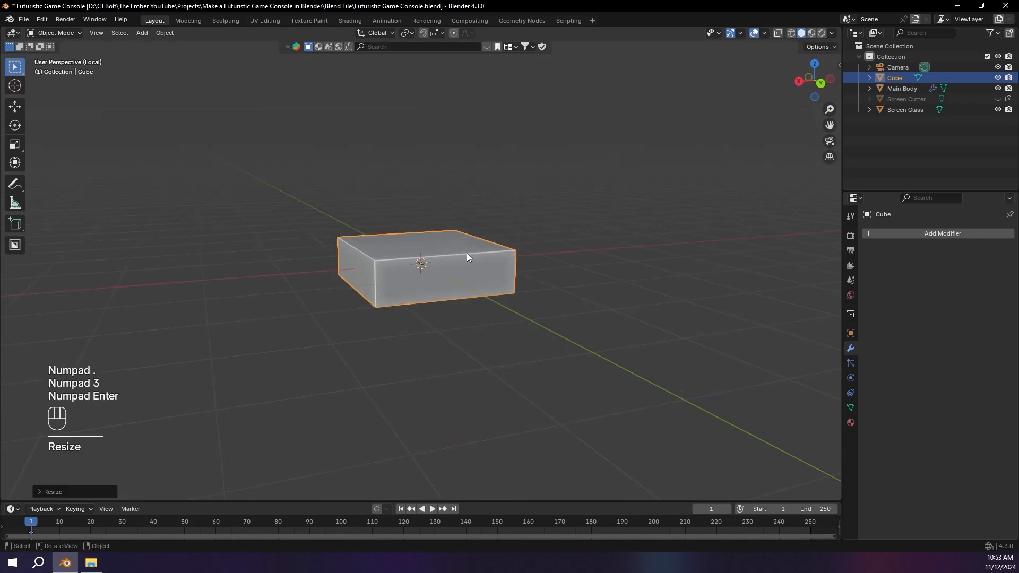
Step: Enter Edit Mode and extrude one side face of the flattened cube outward by 2 m
key(Tab)
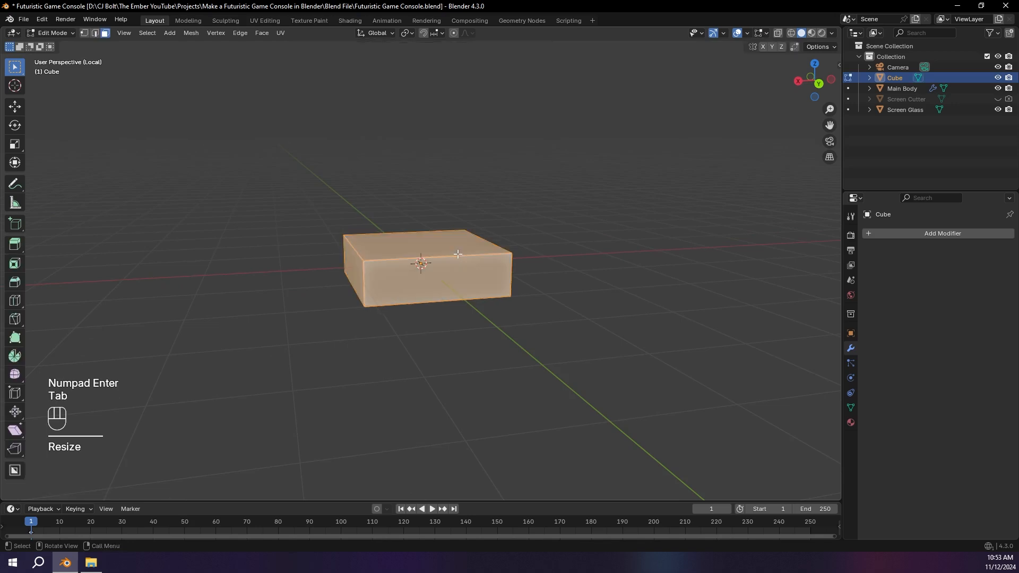
click(425, 265)
middle_drag(424, 266, 498, 299)
key(e)
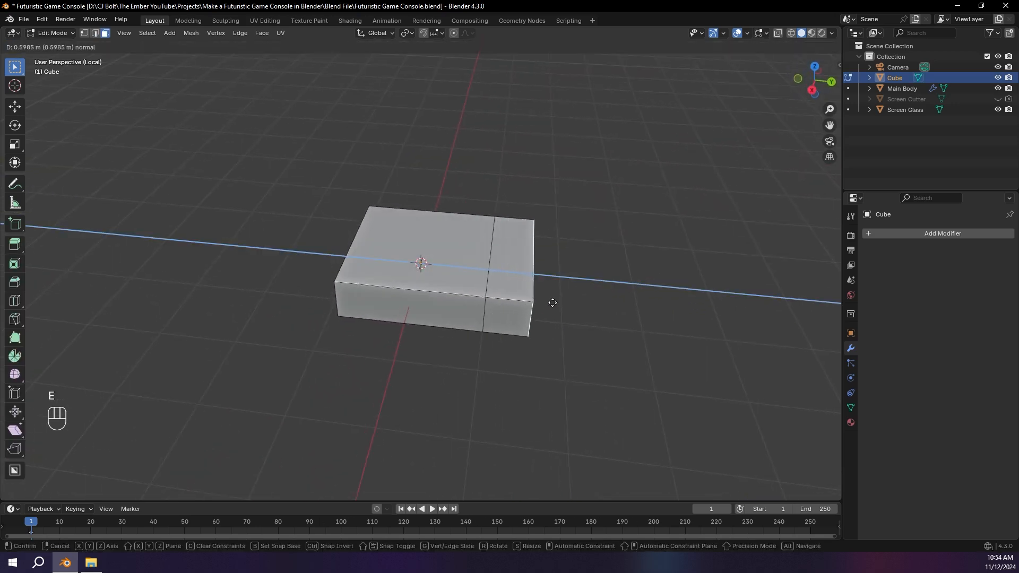
key(KP_2)
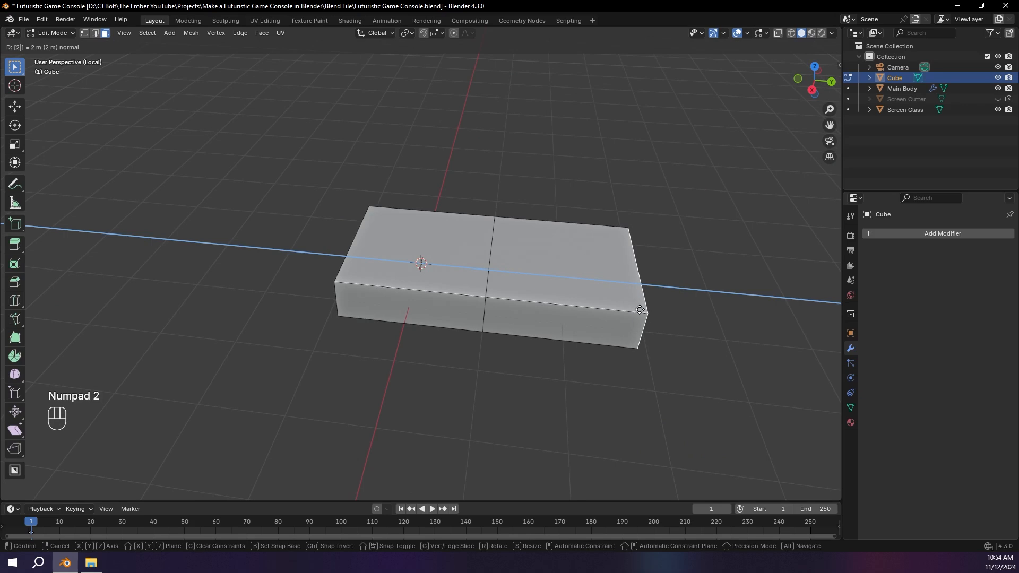
click(640, 310)
Step: Extrude the other three side faces outward by 2 m each to complete a plus shape
middle_drag(640, 310, 263, 341)
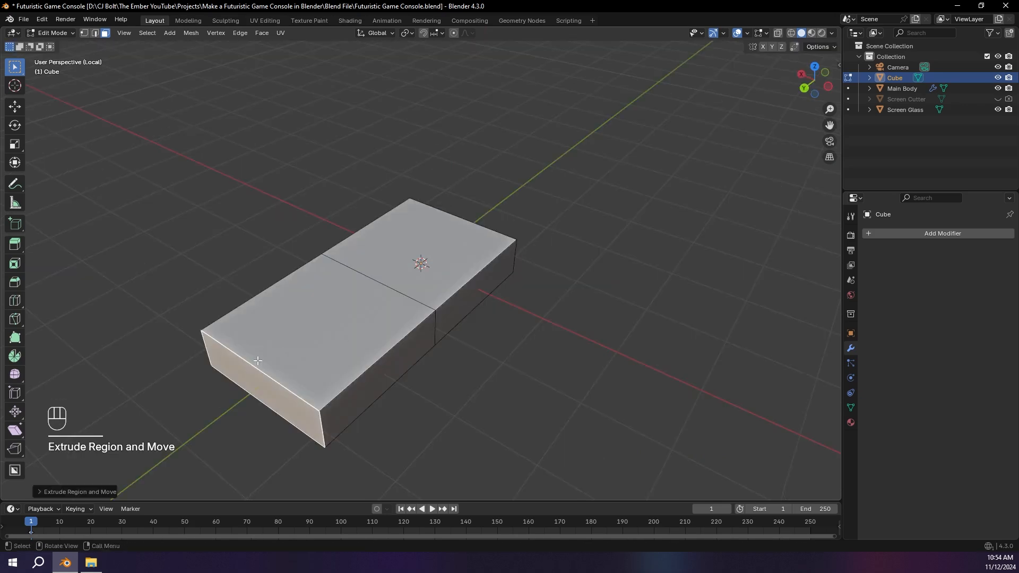
click(488, 297)
key(shift+r)
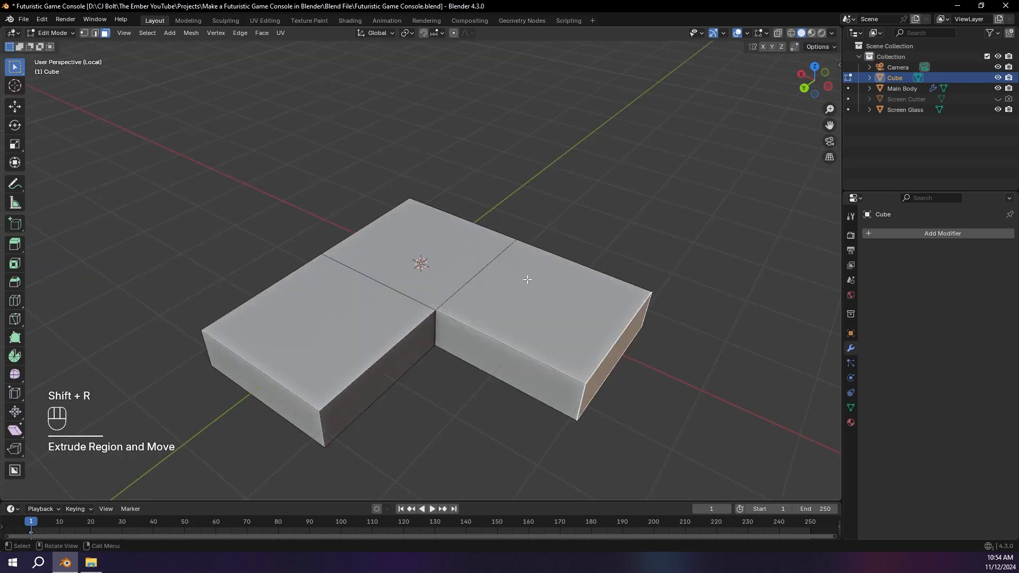
middle_drag(527, 278, 416, 273)
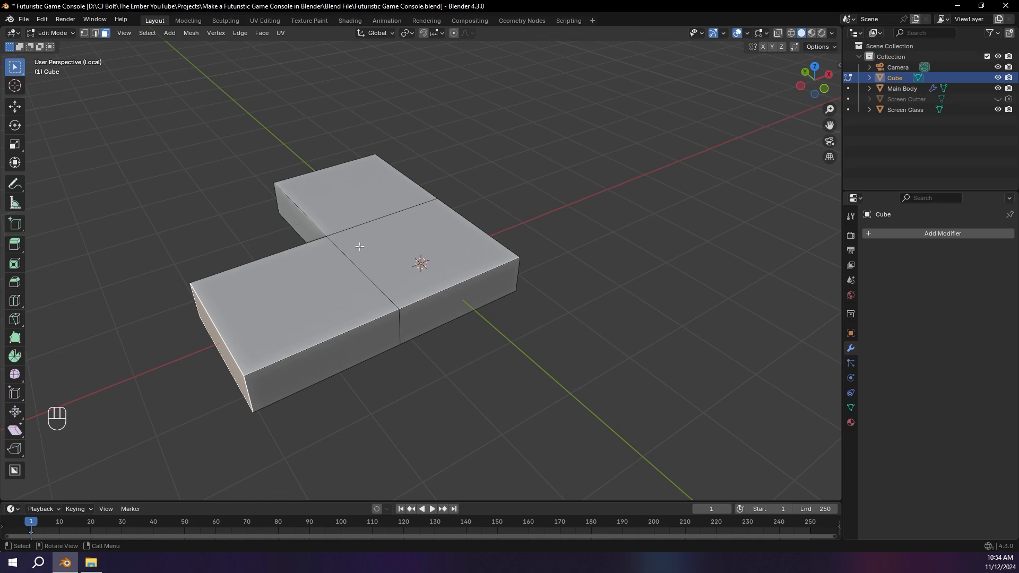
middle_drag(349, 267, 375, 276)
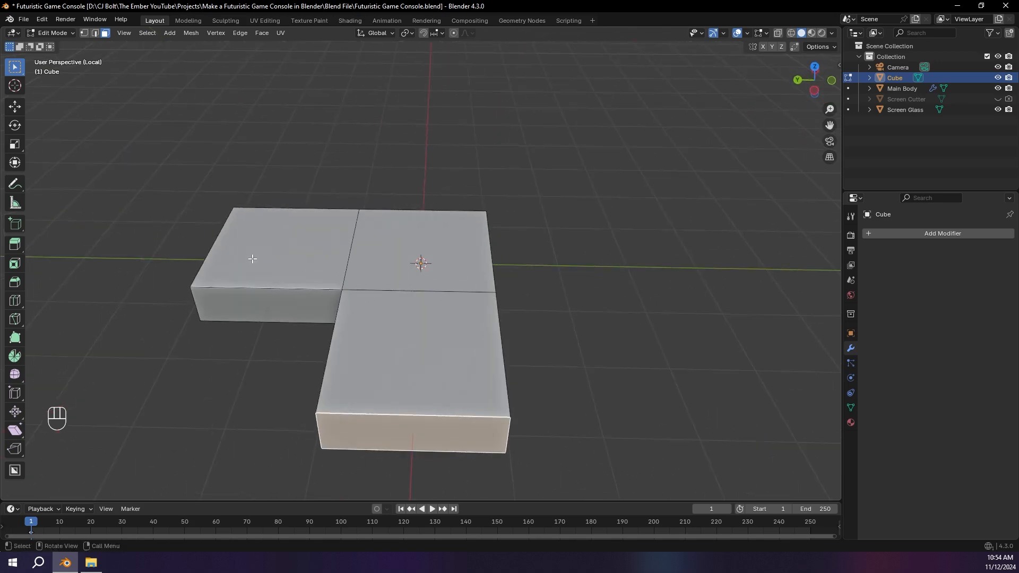
key(ctrl+z)
middle_drag(484, 261, 451, 300)
key(shift+r)
key(e)
key(2)
click(545, 324)
click(479, 310)
key(shift+r)
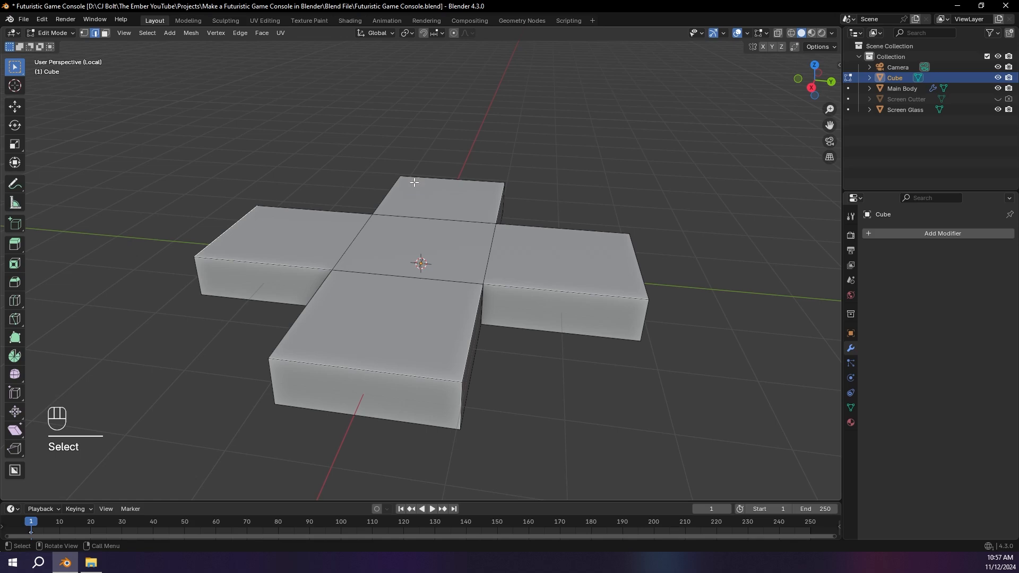
Step: Select the outer top edges of the four arms and raise them slightly along Z
shift+click(432, 172)
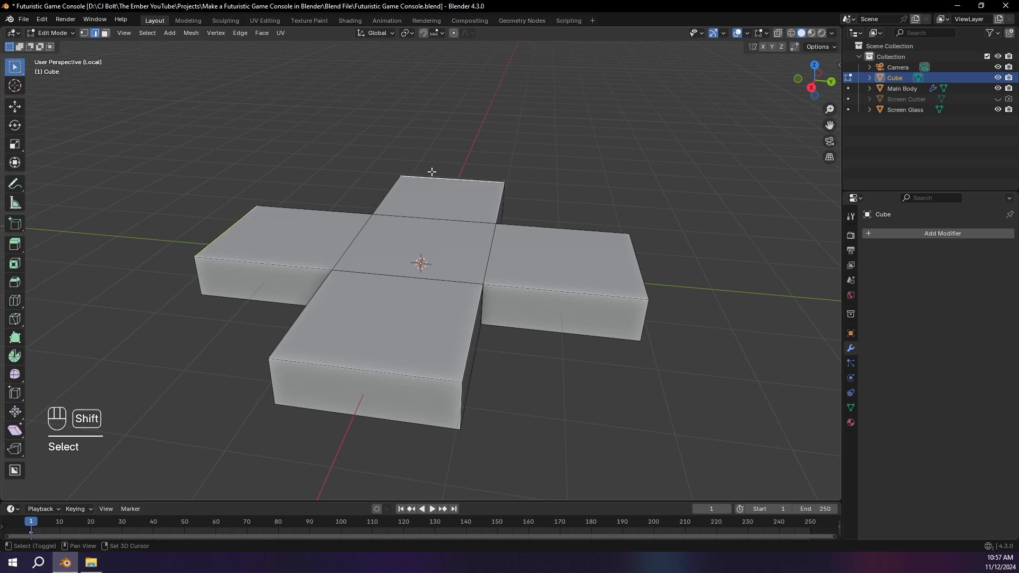
middle_drag(432, 172, 580, 285)
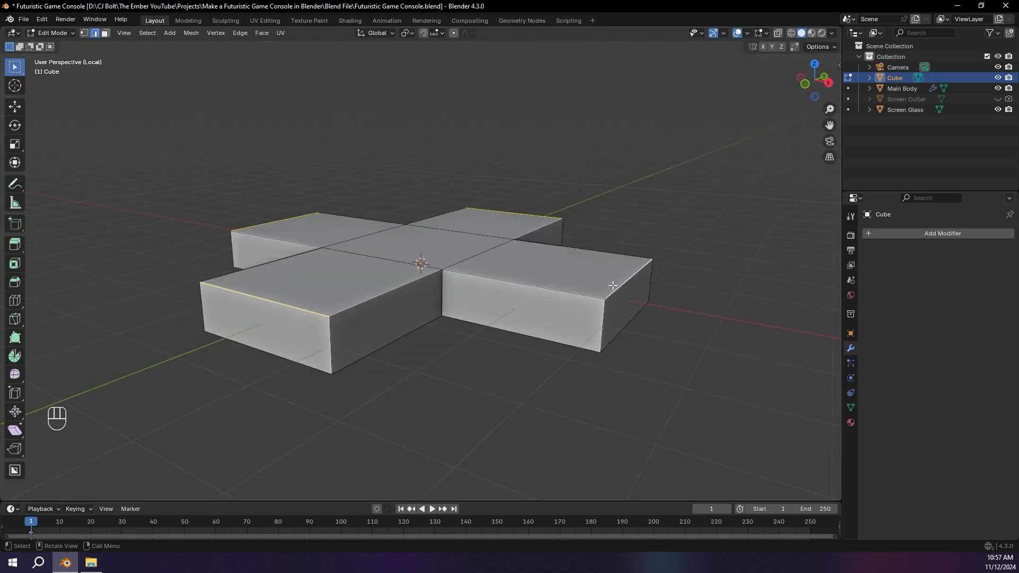
key(g)
key(z)
click(637, 272)
middle_drag(637, 272, 518, 274)
Step: Apply the plus shape's object transform and add a Bevel modifier with an amount of 0.159 m and 8 segments
key(Tab)
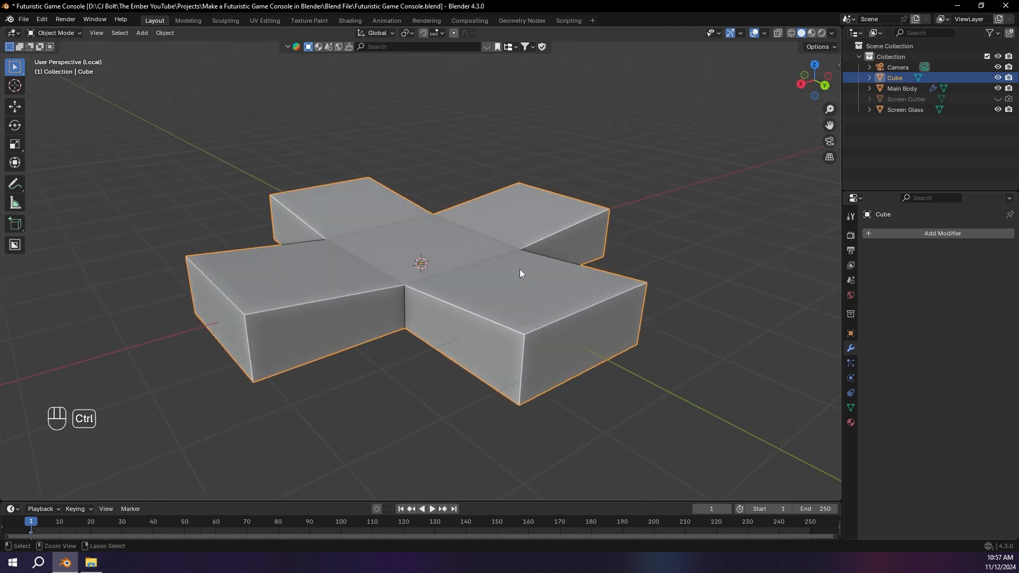
key(ctrl+a)
click(520, 269)
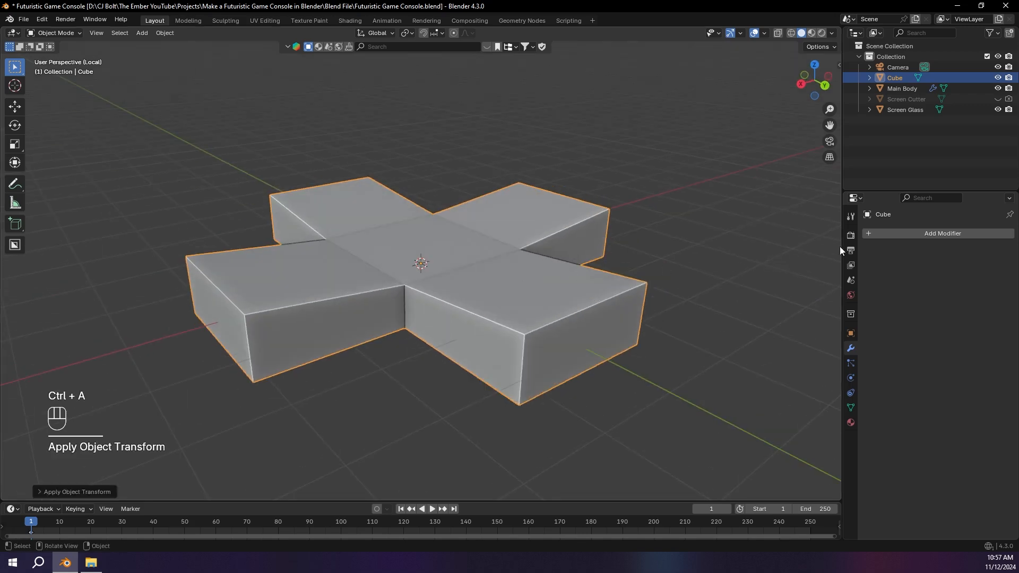
click(901, 235)
text(bevel)
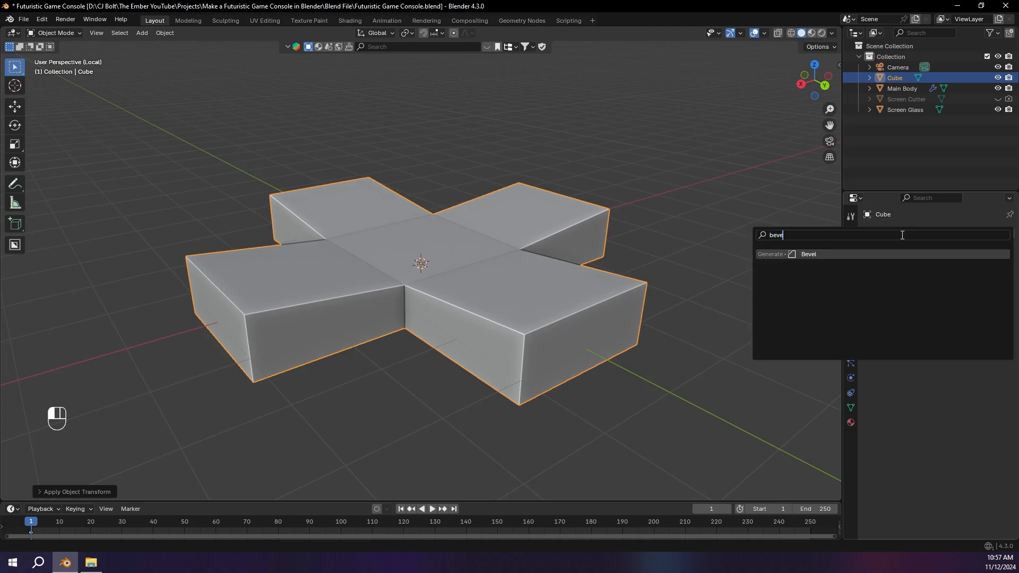
key(Return)
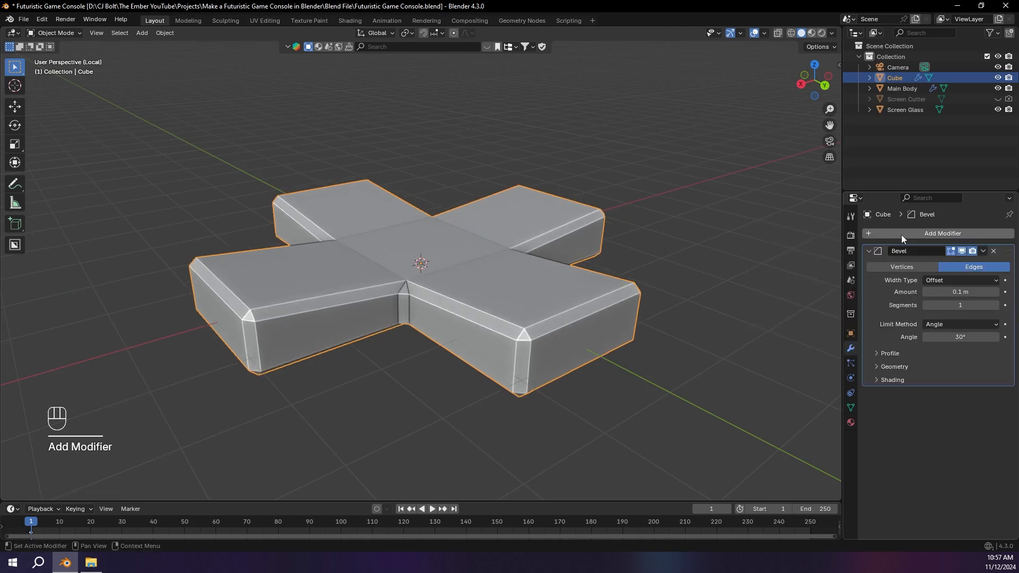
click(965, 306)
text(8)
key(Return)
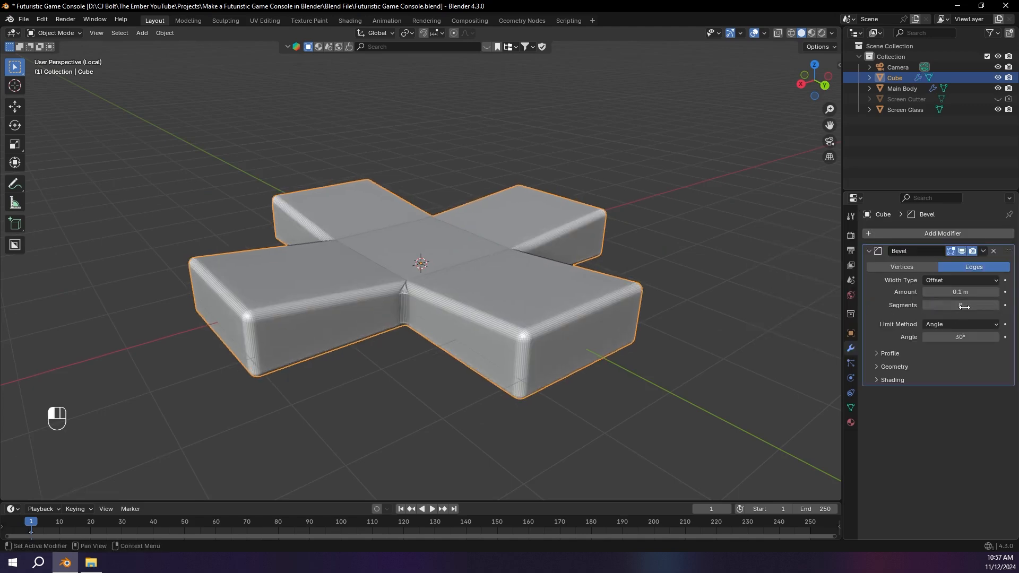
shift+drag(961, 293, 998, 292)
Step: Shade the plus shape smooth and exit local view to show the whole console
middle_drag(440, 261, 534, 180)
right_click(438, 263)
click(437, 264)
scroll(555, 177, down, 3)
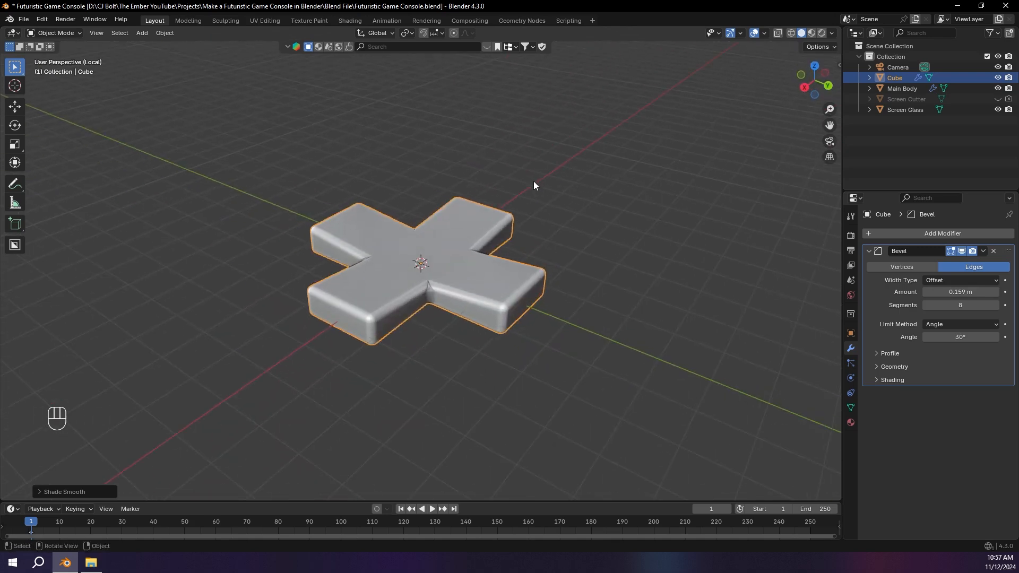
key(slash)
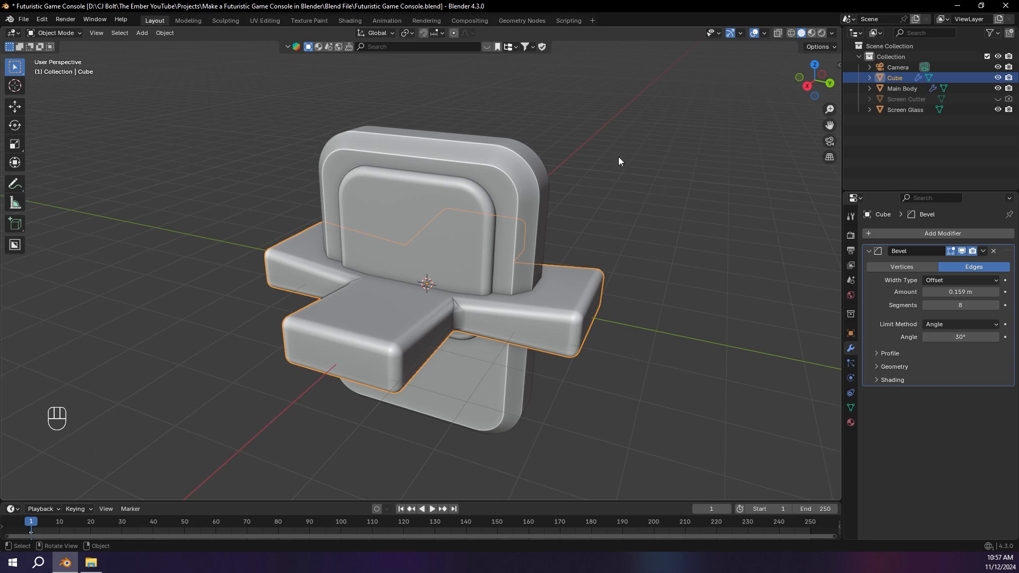
Step: Scale the D-pad down to a small size and move it along X in front of the main body
key(s)
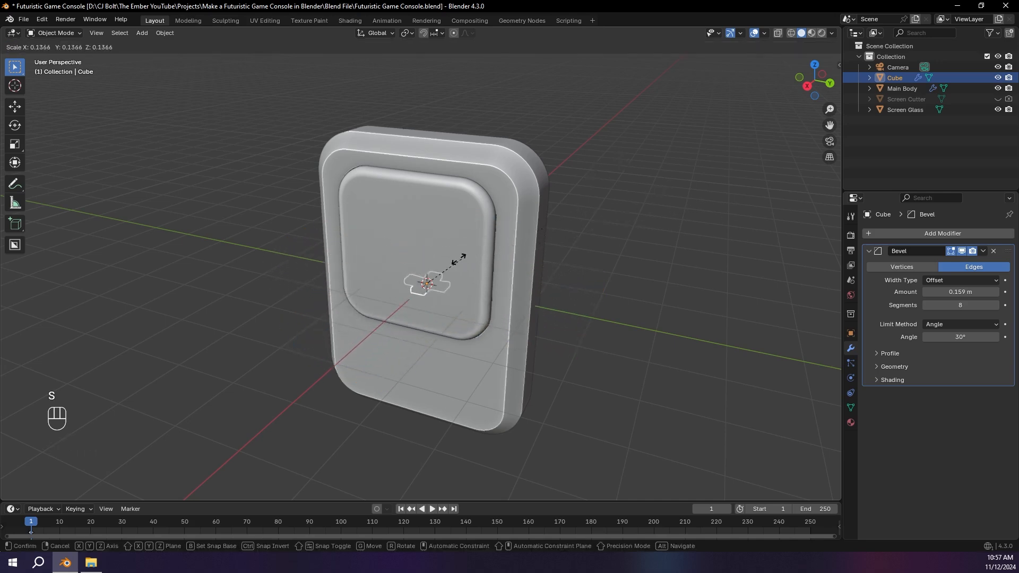
click(472, 255)
key(g)
key(y)
key(x)
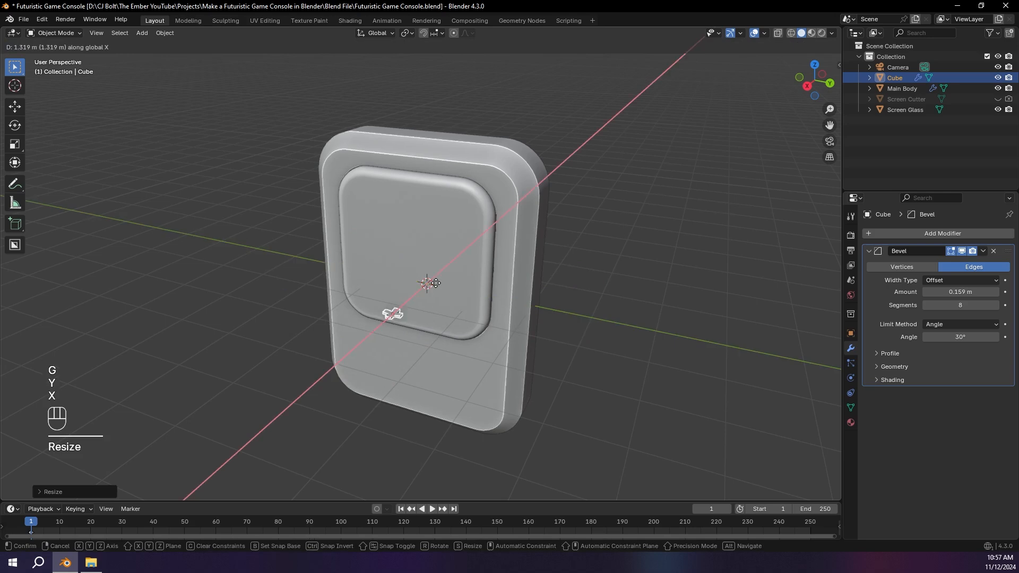
click(403, 314)
key(s)
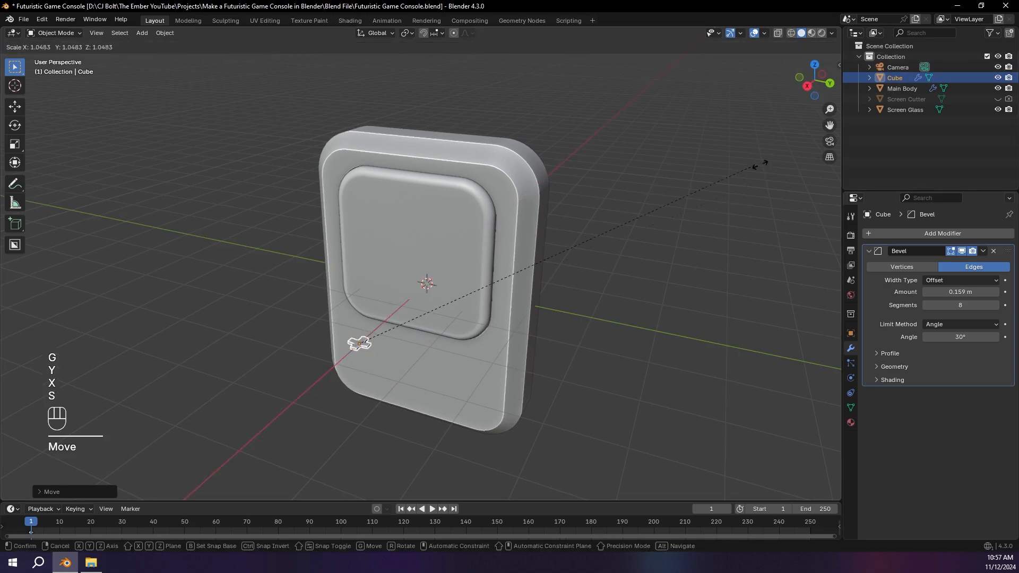
click(516, 126)
Step: Rotate the D-pad upright in the back orthographic view, parallel to the console's front
click(829, 83)
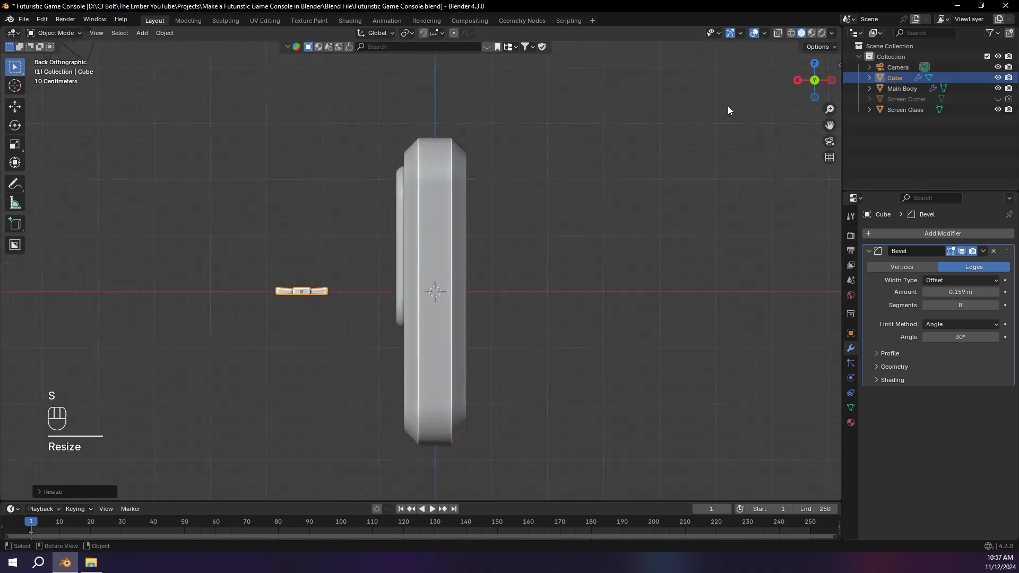
scroll(524, 143, up, 2)
key(r)
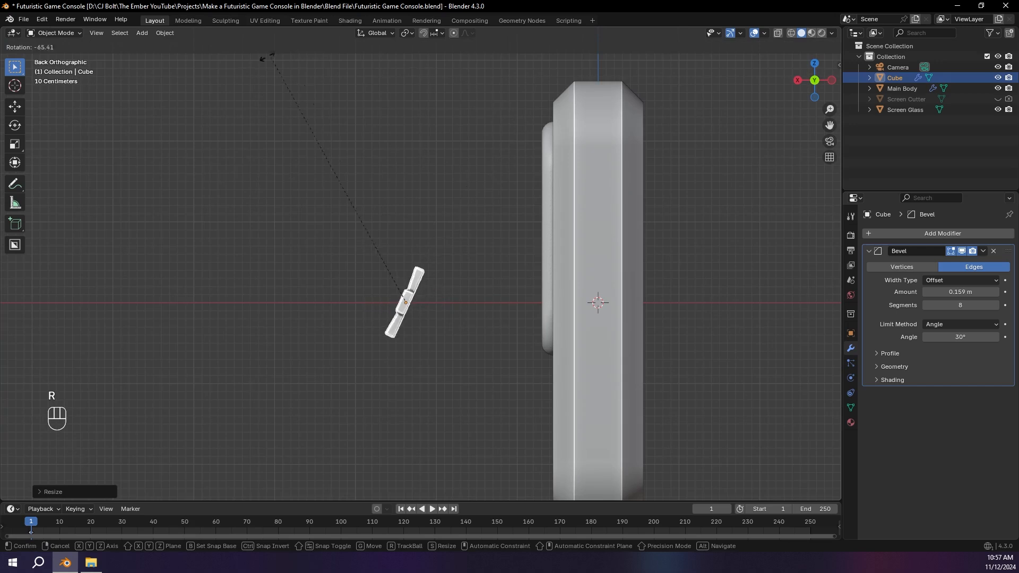
click(140, 96)
middle_drag(140, 97, 376, 106)
Step: Enlarge the D-pad and place it below the screen in the right orthographic view, about 0.8 m along Y and 1.5 m down
click(830, 85)
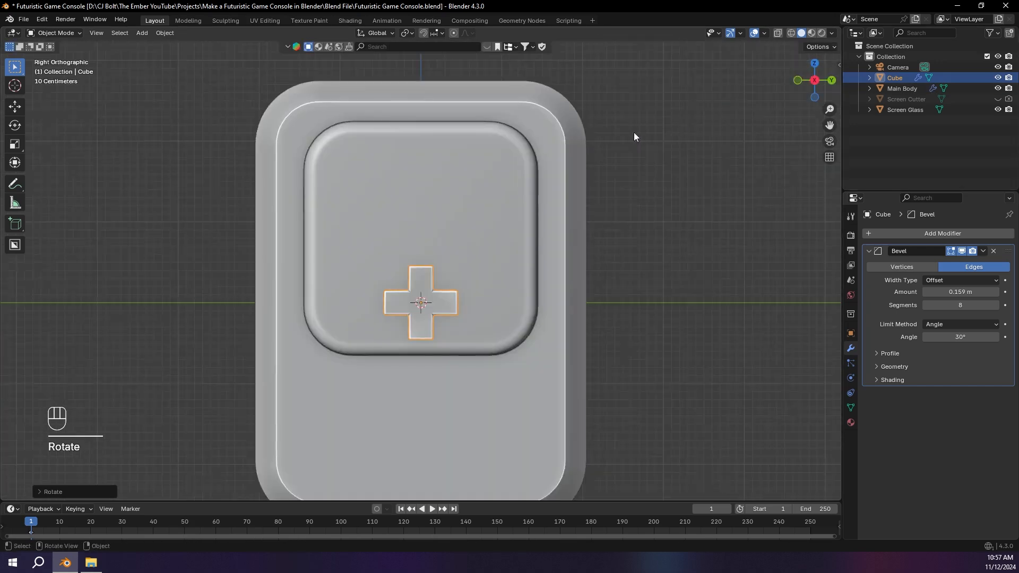
scroll(584, 141, up, 3)
scroll(555, 133, down, 3)
key(s)
click(603, 87)
key(g)
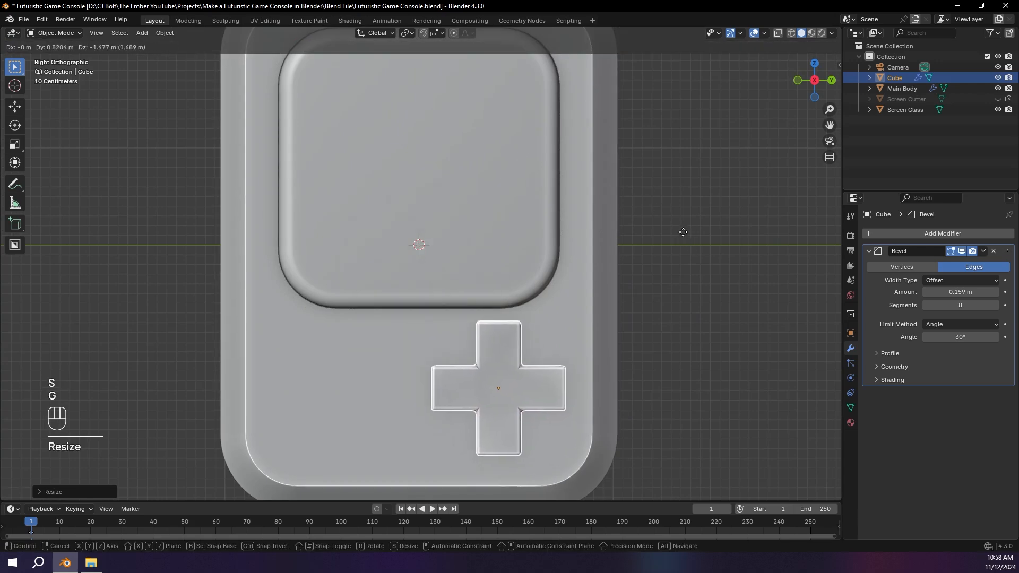
click(700, 225)
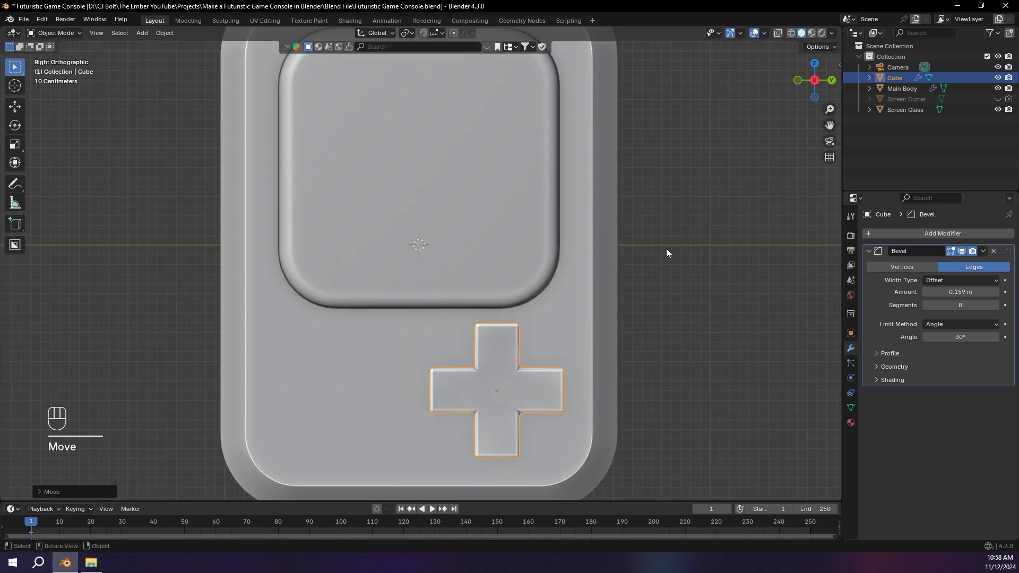
Step: Sketch temporary annotation marks on the body's front beside the D-pad, below the screen
mouse_move(314, 323)
mouse_down()
mouse_move(354, 348)
mouse_move(313, 319)
mouse_up()
mouse_move(330, 380)
mouse_down()
mouse_move(317, 449)
mouse_move(328, 377)
mouse_up()
mouse_move(334, 324)
right_down()
mouse_move(269, 371)
mouse_move(326, 364)
right_up()
Step: Move the D-pad along X in the back orthographic view until it sits partly embedded in the body's front face
middle_drag(546, 367, 505, 372)
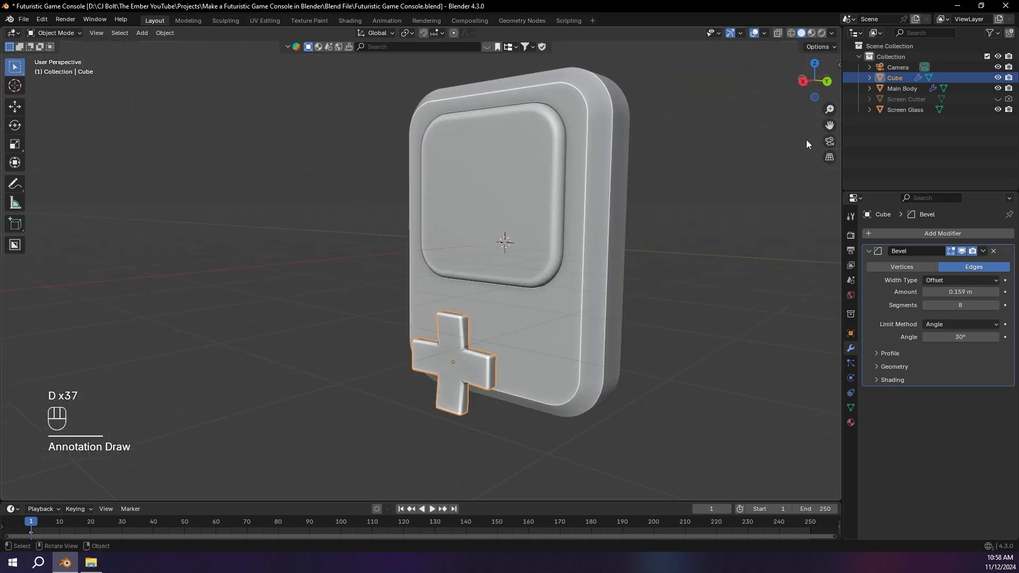
click(829, 87)
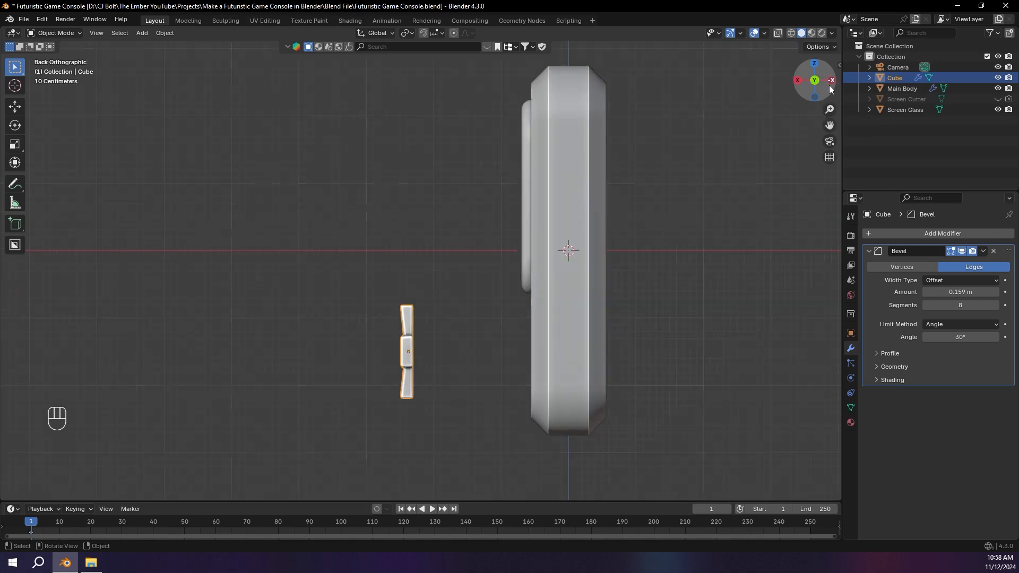
key(g)
key(x)
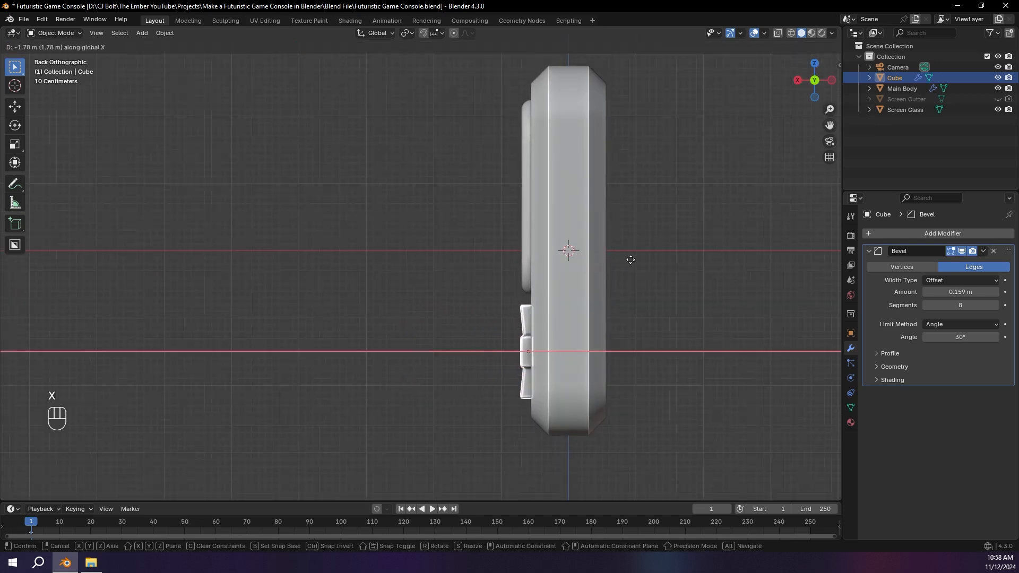
click(630, 259)
click(680, 260)
middle_drag(680, 260, 496, 292)
scroll(509, 316, up, 3)
shift+middle_drag(586, 336, 430, 346)
scroll(495, 358, up, 2)
Step: Duplicate the D-pad in place, scale the copy up slightly, and select the main body
click(543, 333)
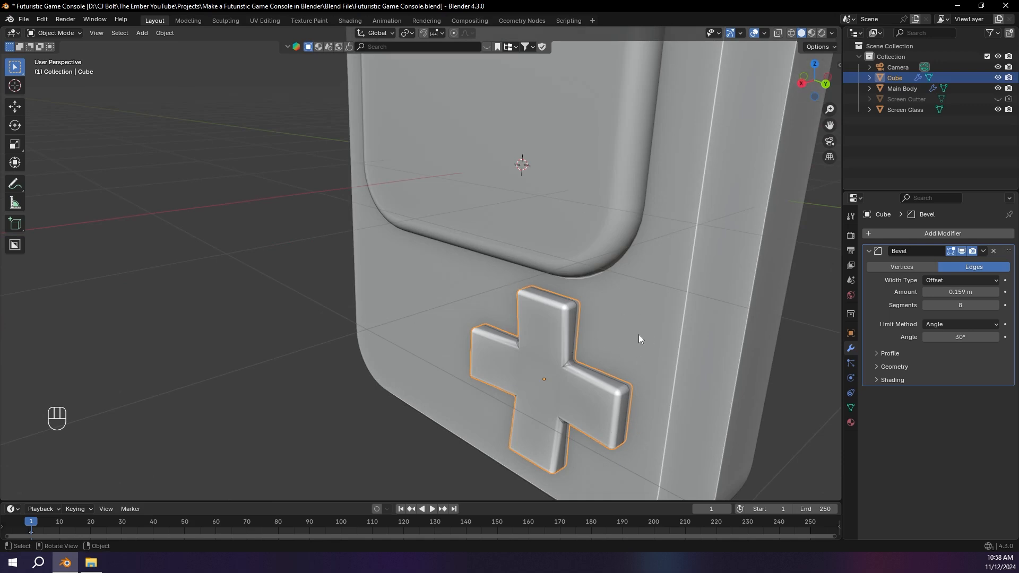
key(shift+d)
right_click(662, 386)
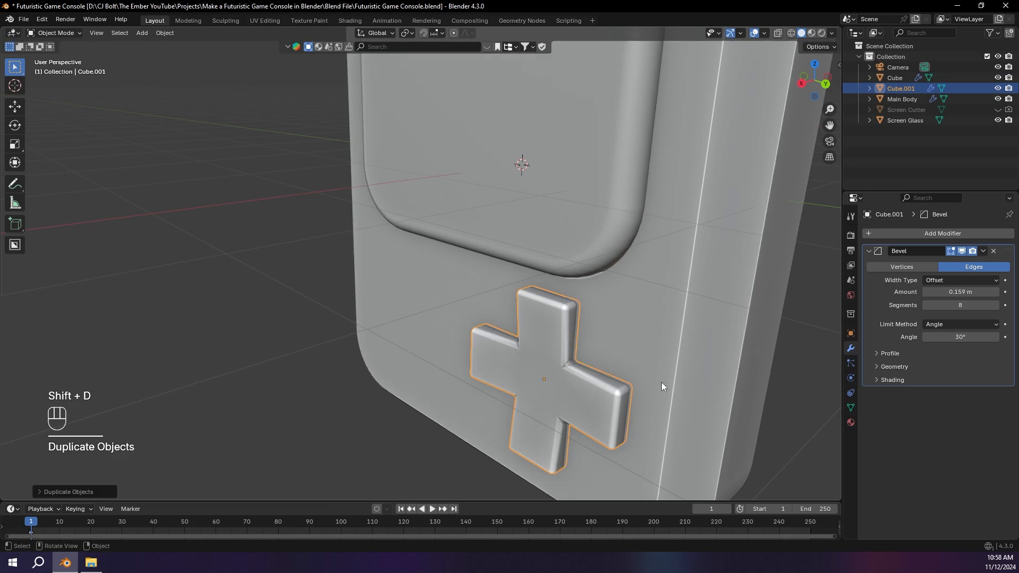
key(s)
click(701, 351)
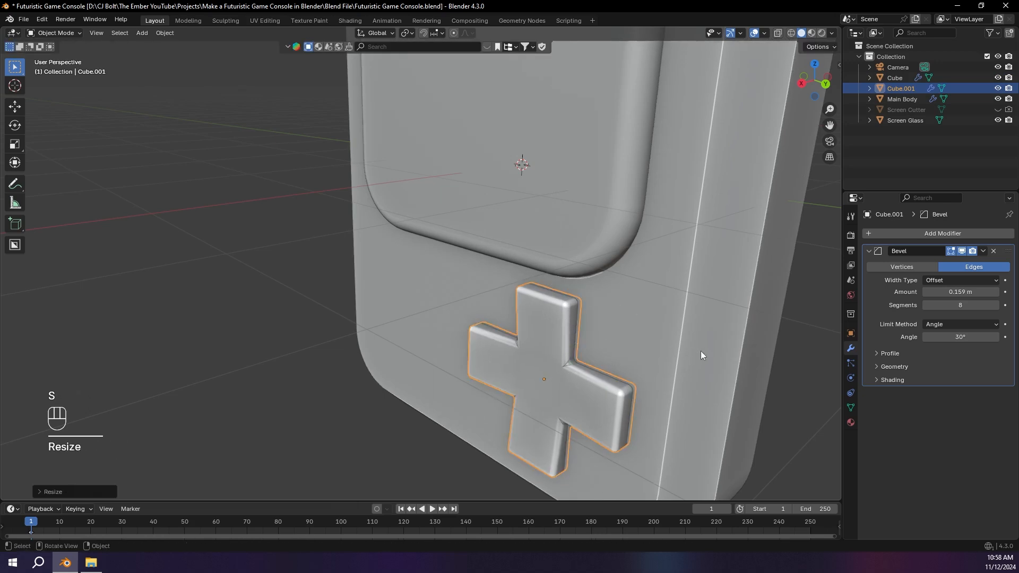
click(686, 287)
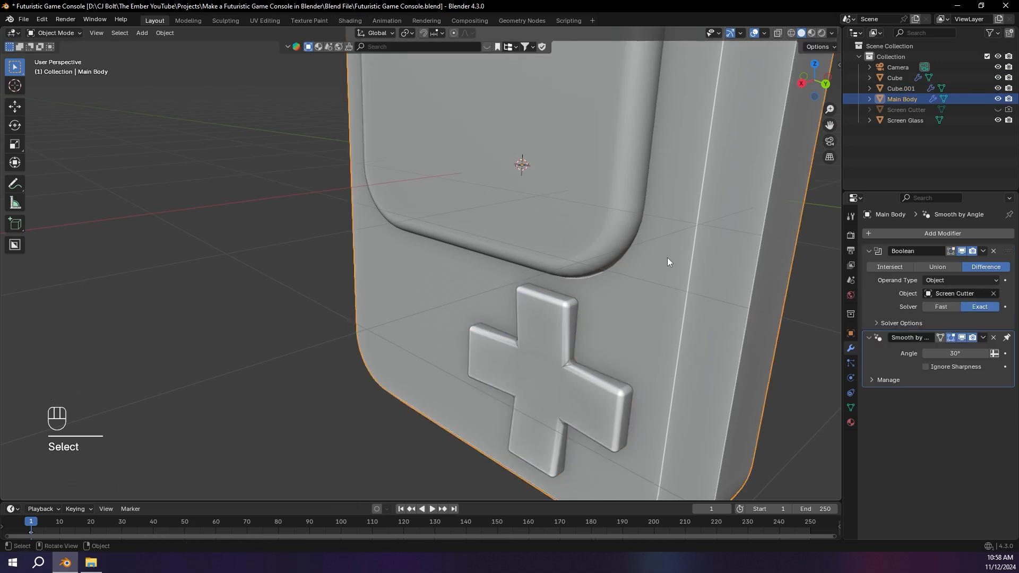
Step: Add a second Boolean Difference modifier to the main body, using the enlarged D-pad copy as the cutter object
click(937, 232)
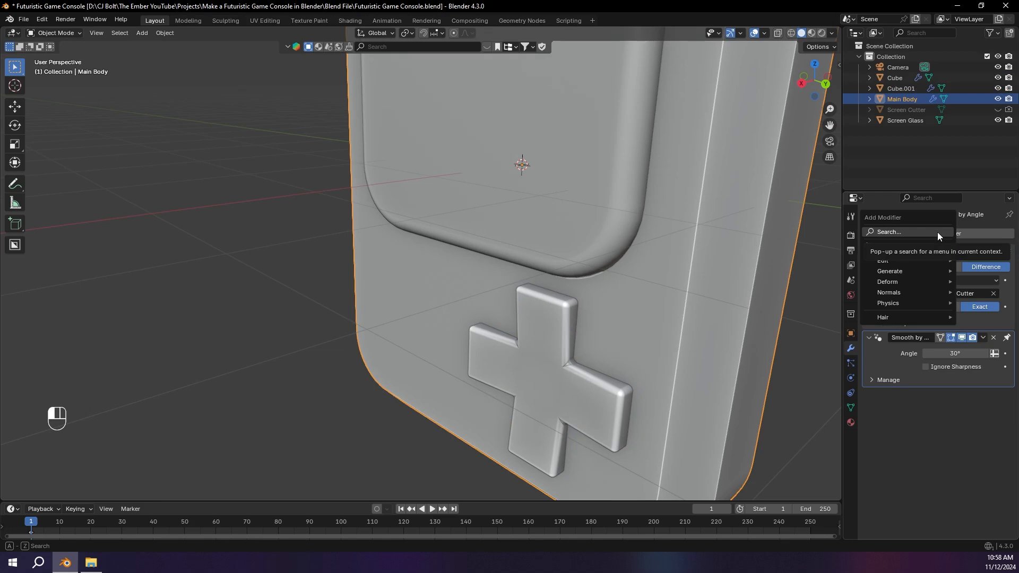
text(boo)
key(Return)
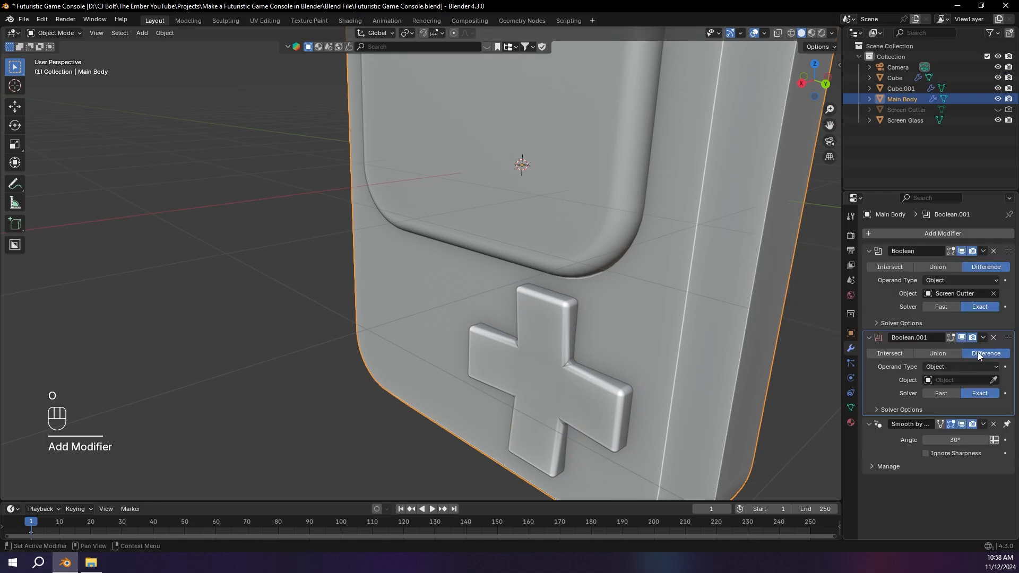
click(994, 380)
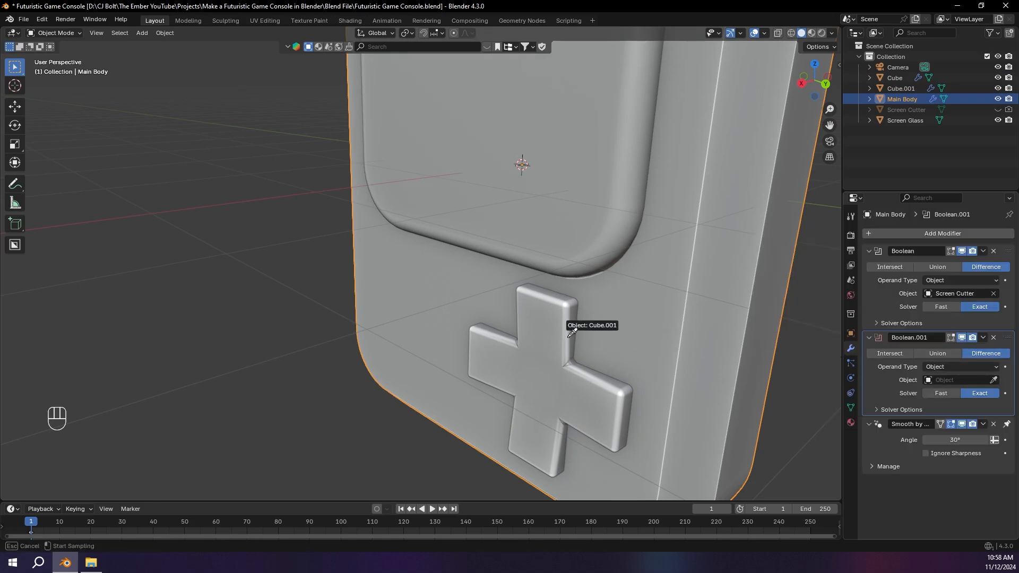
click(544, 307)
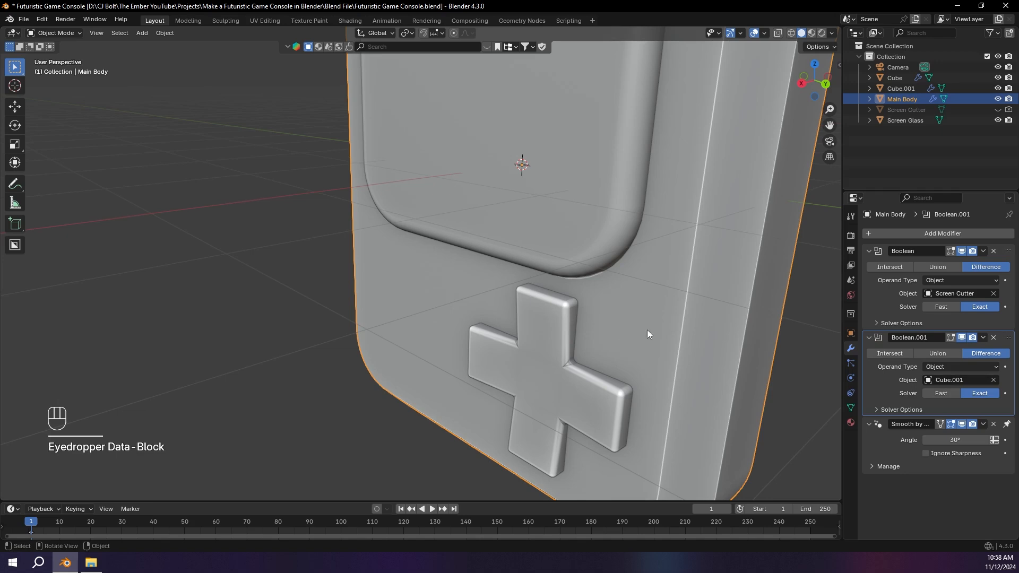
Step: Hide the enlarged D-pad copy temporarily and examine the recess around the original D-pad
click(568, 313)
key(h)
middle_drag(568, 312, 464, 340)
key(grave)
click(576, 406)
middle_drag(576, 407, 590, 379)
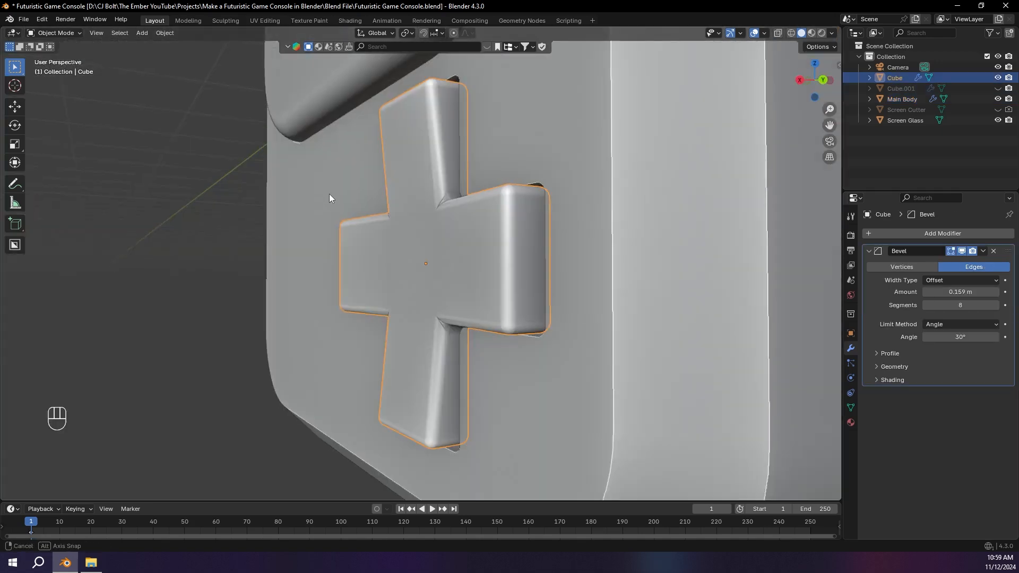
middle_drag(329, 199, 416, 200)
scroll(549, 219, down, 2)
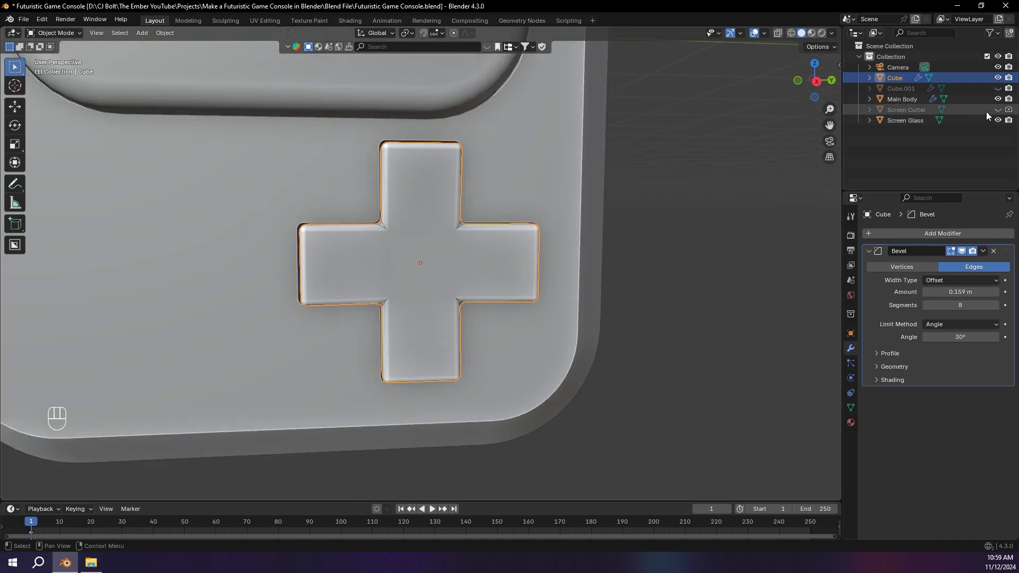
Step: Show the enlarged D-pad copy again and shift it outward by about 0.03 m along X in the back orthographic view
click(999, 88)
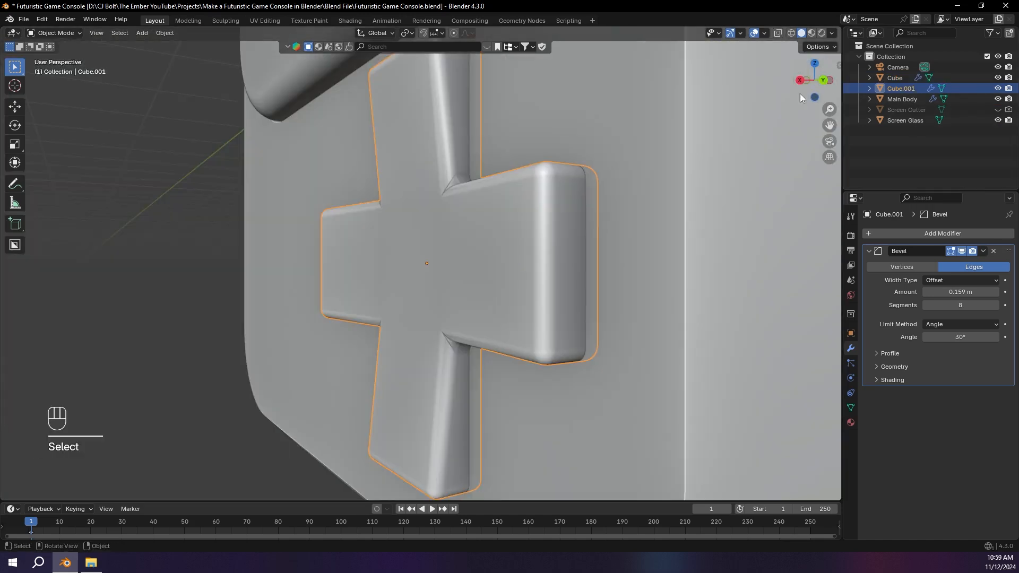
click(810, 86)
scroll(611, 219, up, 2)
key(g)
key(x)
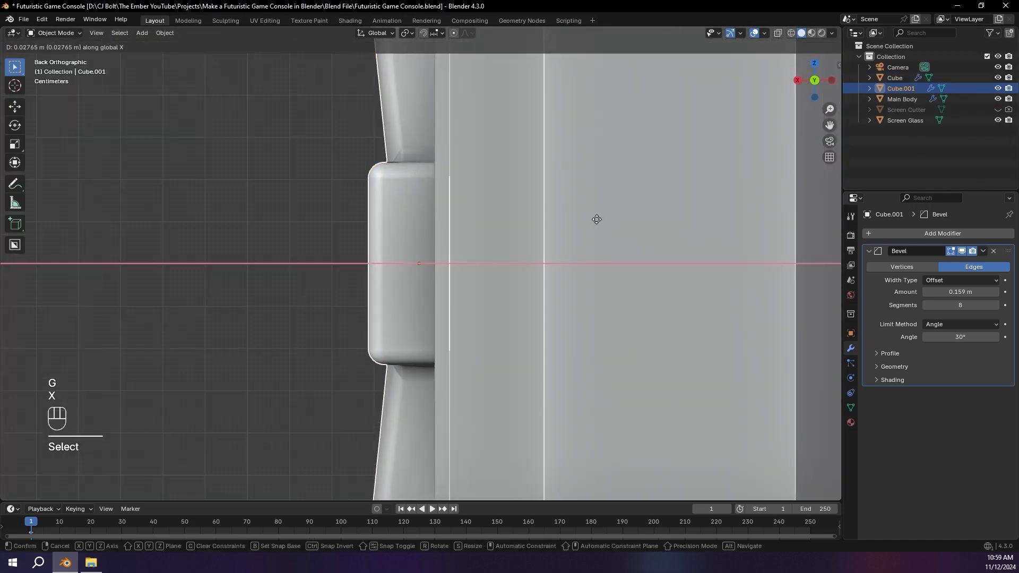
click(604, 219)
key(g)
key(x)
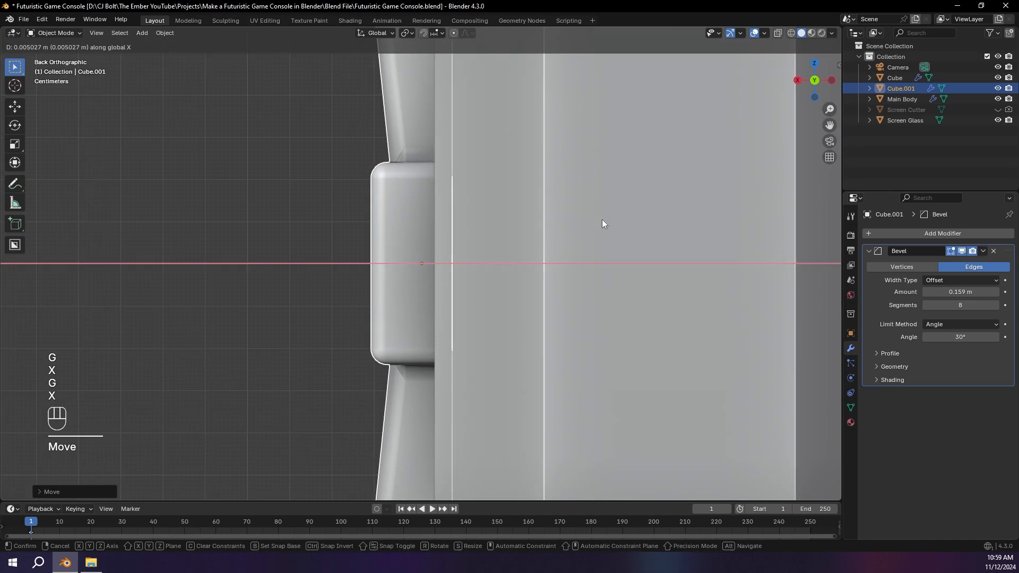
click(601, 219)
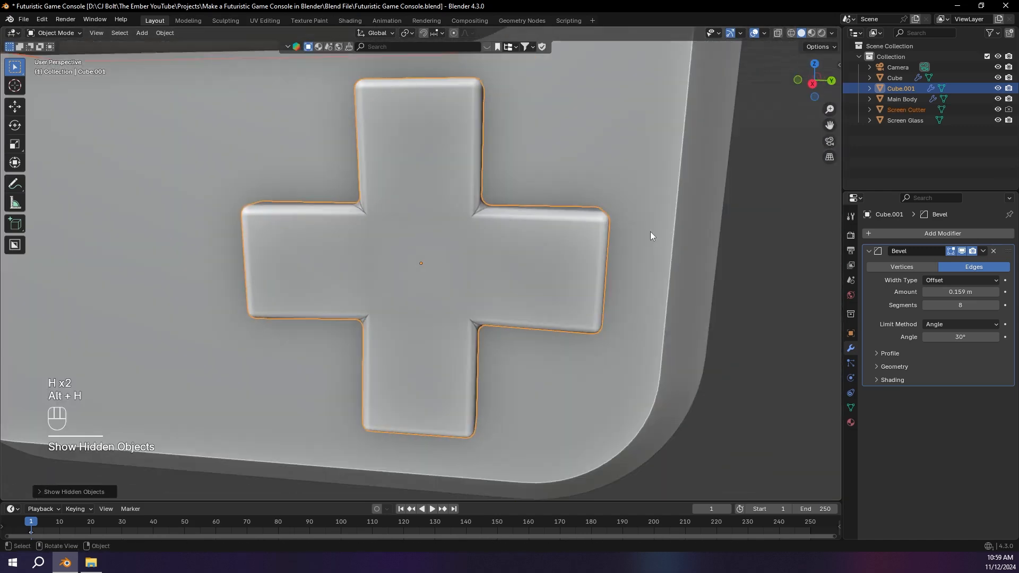
Step: Reveal all hidden objects and set the enlarged D-pad copy's viewport display to Wire
key(alt+h)
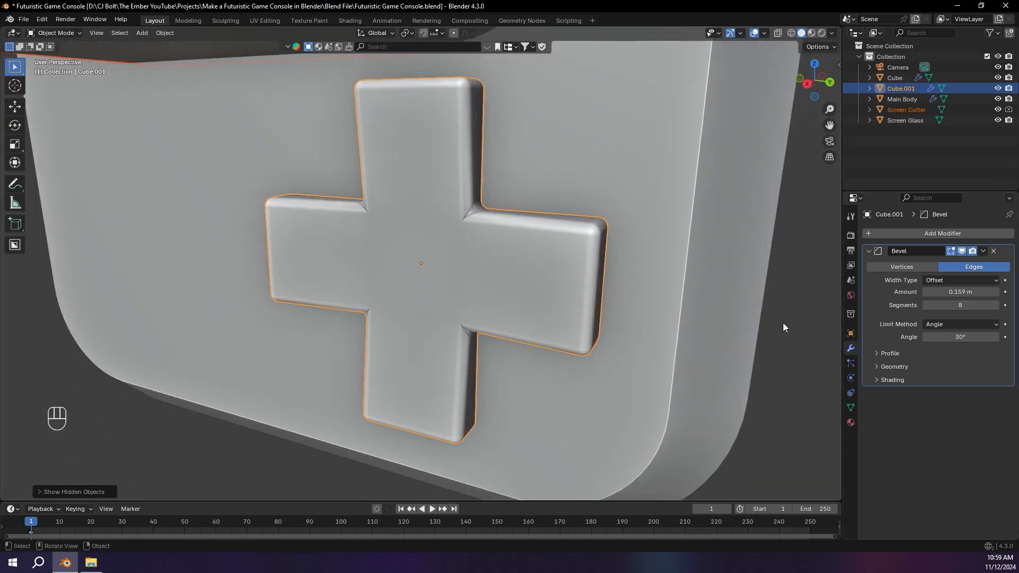
click(851, 334)
click(924, 486)
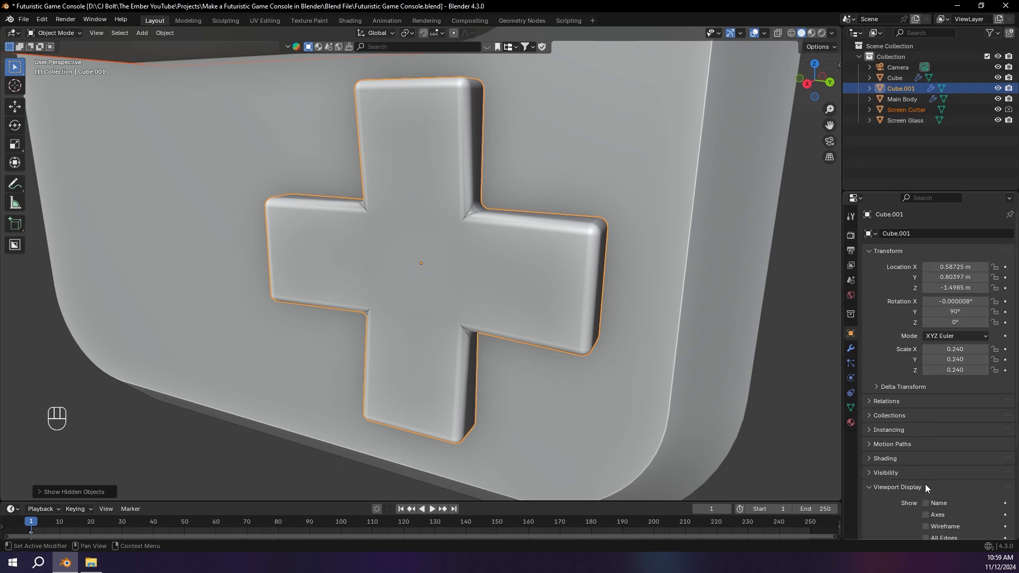
scroll(927, 483, down, 5)
click(945, 474)
click(948, 497)
Step: Rename the wireframe D-pad copy as Plus Button Cutter
middle_drag(632, 310, 702, 284)
click(811, 86)
click(693, 186)
middle_drag(679, 145, 675, 214)
click(464, 157)
scroll(673, 173, down, 3)
double_click(901, 88)
text(Plus)
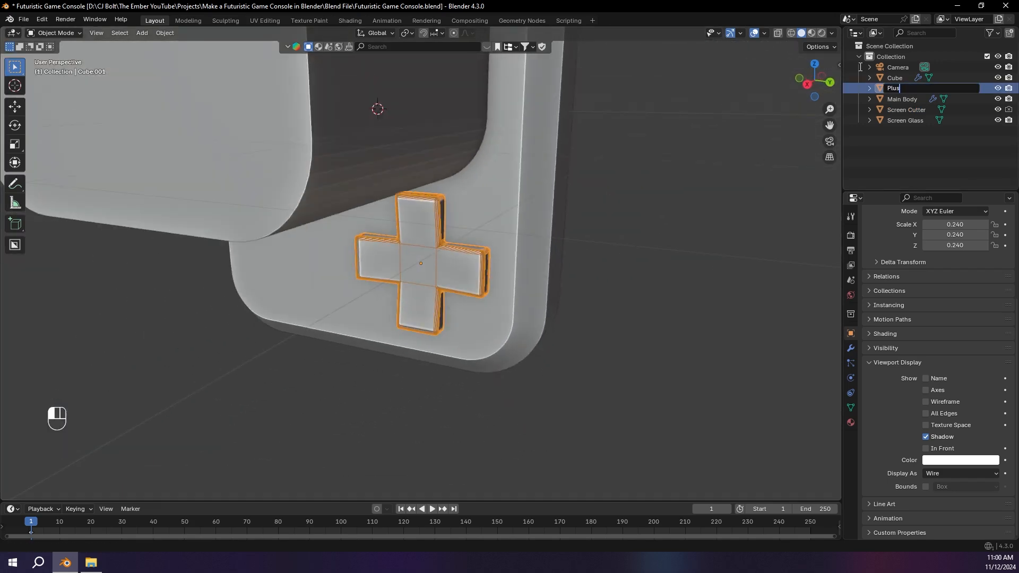
text( buttons)
key(BackSpace)
text(Cutter)
key(Return)
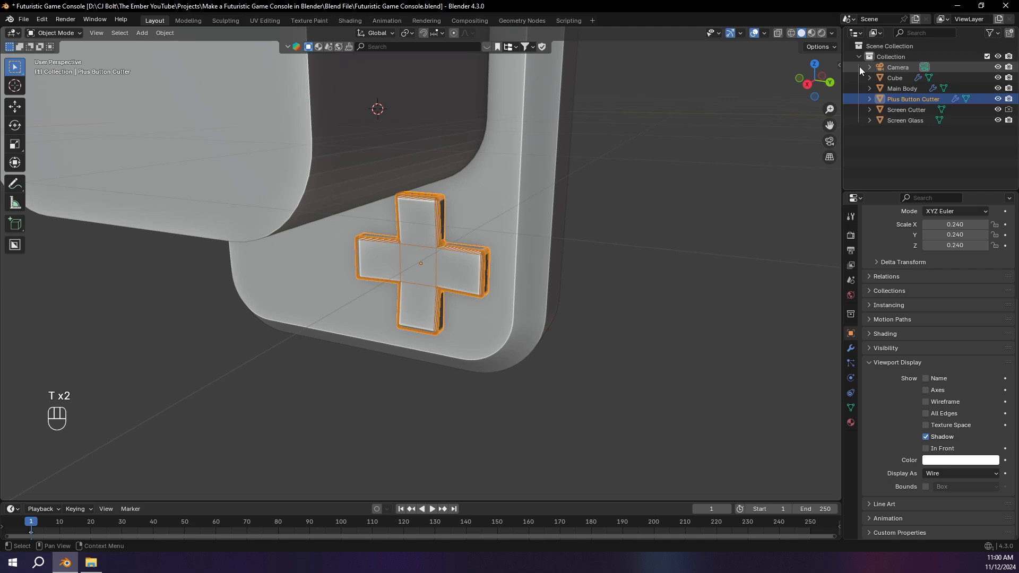
Step: Rename the original D-pad object as Plus Button and hide the screen cutter
click(906, 89)
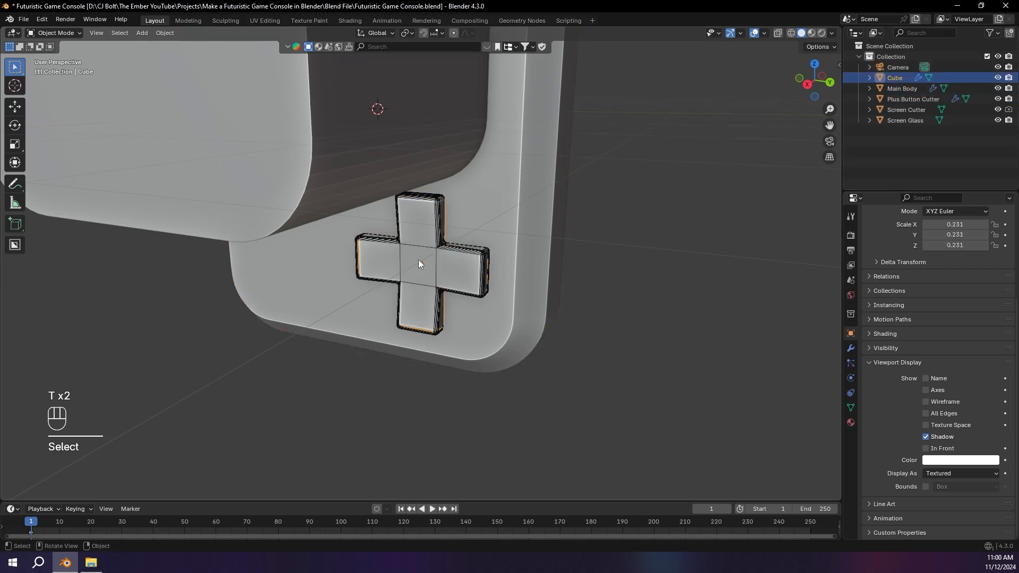
double_click(898, 67)
double_click(903, 78)
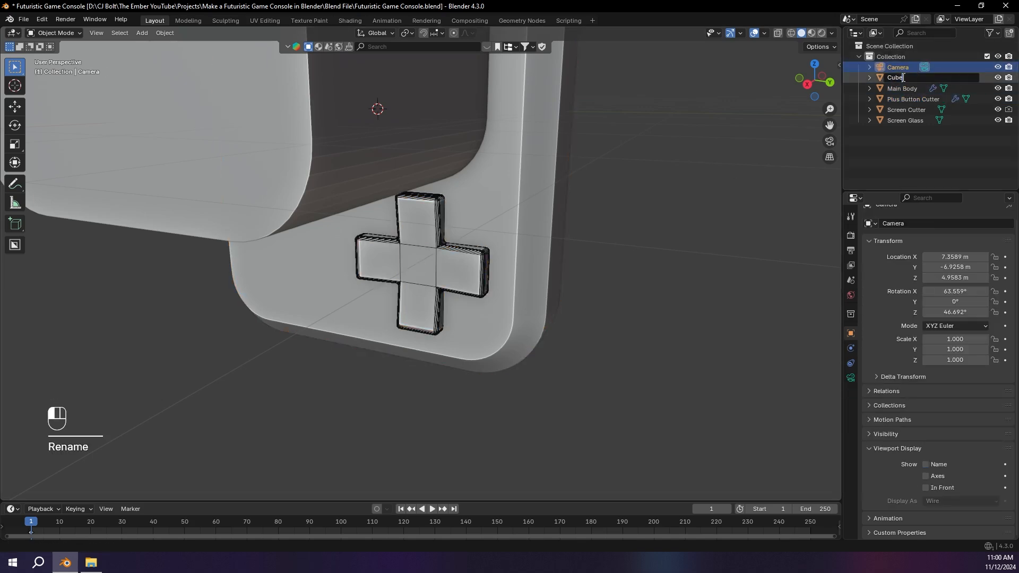
text(Plus Button)
key(Return)
click(370, 202)
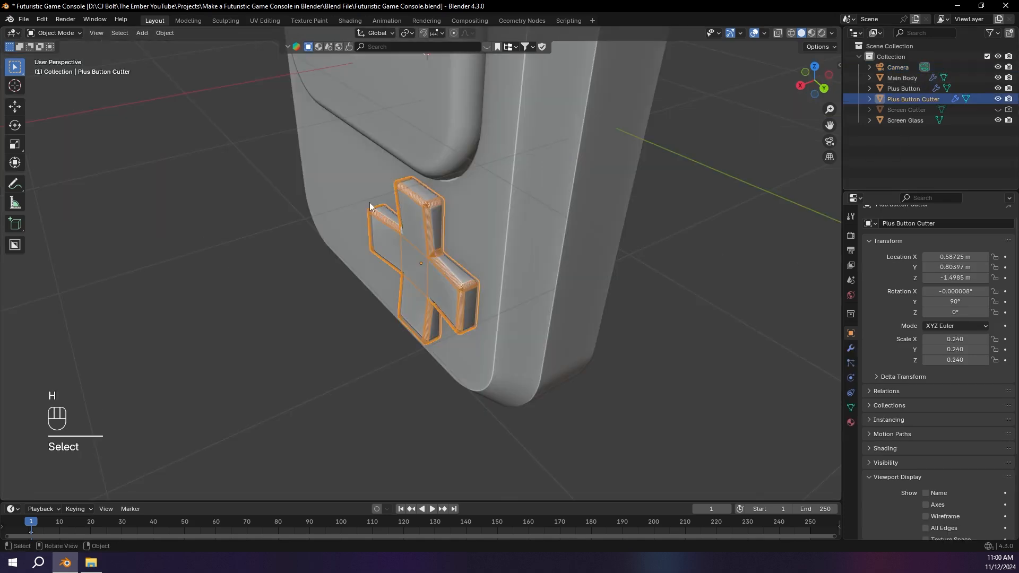
middle_drag(372, 203, 402, 186)
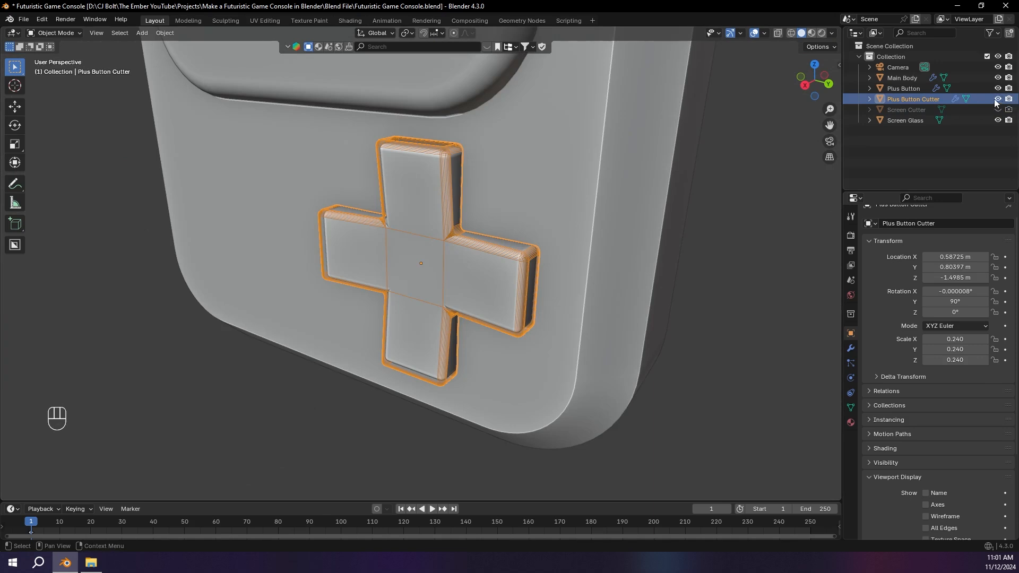
Step: Turn off rendering for the Plus Button Cutter and save the file
middle_drag(498, 138, 264, 228)
scroll(444, 166, down, 1)
scroll(425, 190, down, 2)
key(ctrl+s)
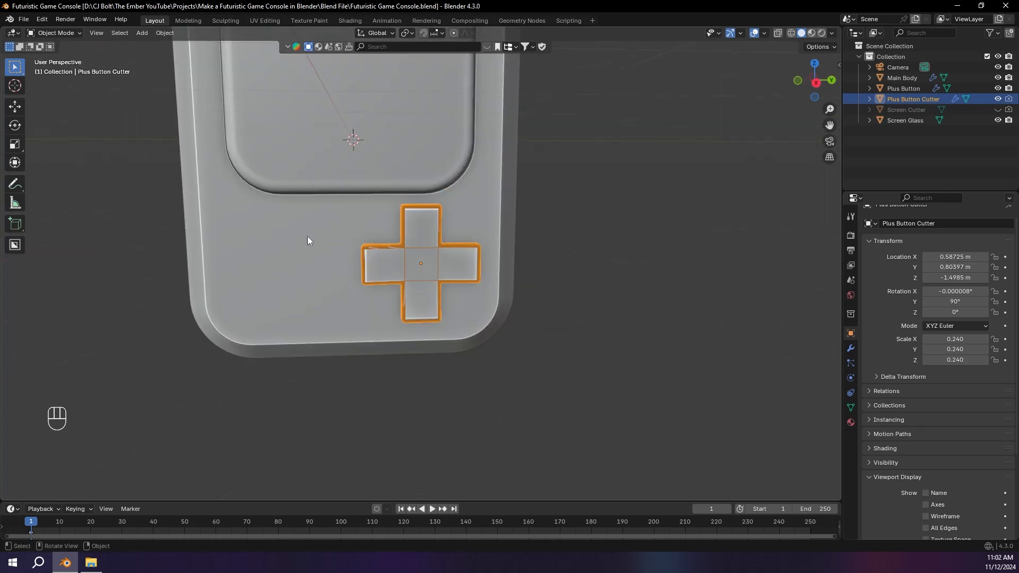
Step: Add a cylinder mesh at the world origin with 64 vertices
key(shift+a)
mouse_move(332, 203)
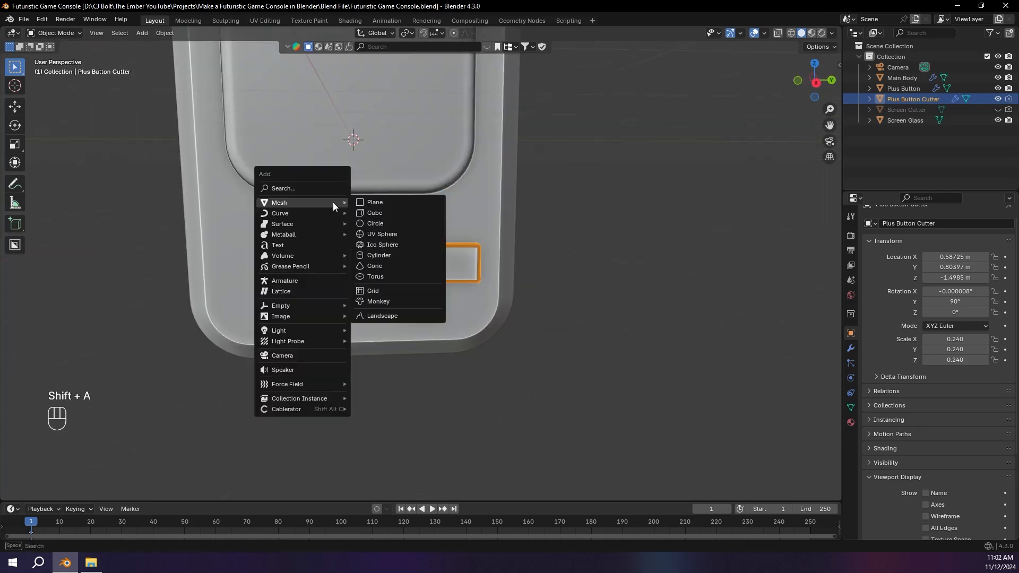
click(379, 255)
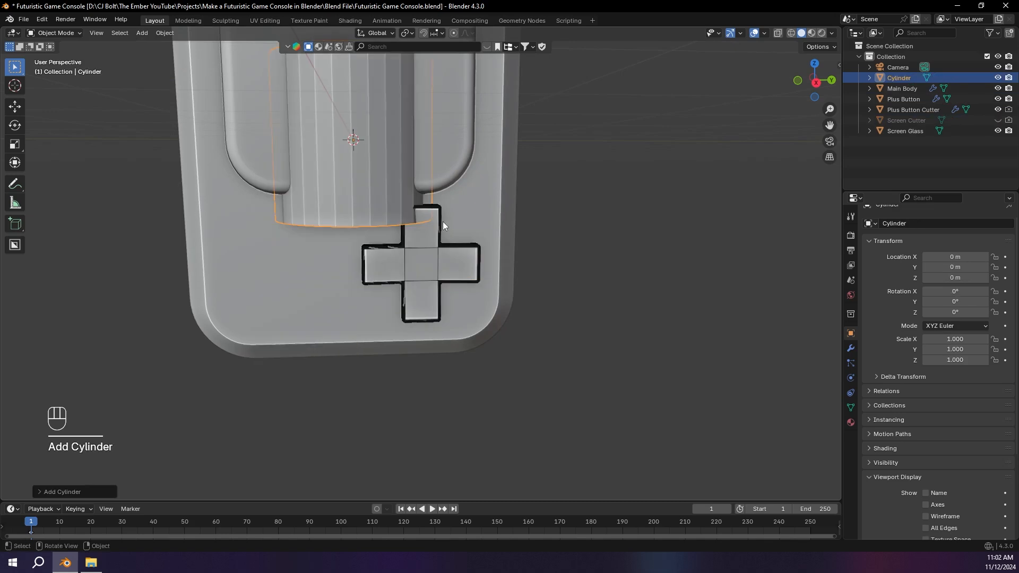
scroll(442, 221, down, 3)
middle_drag(442, 221, 177, 374)
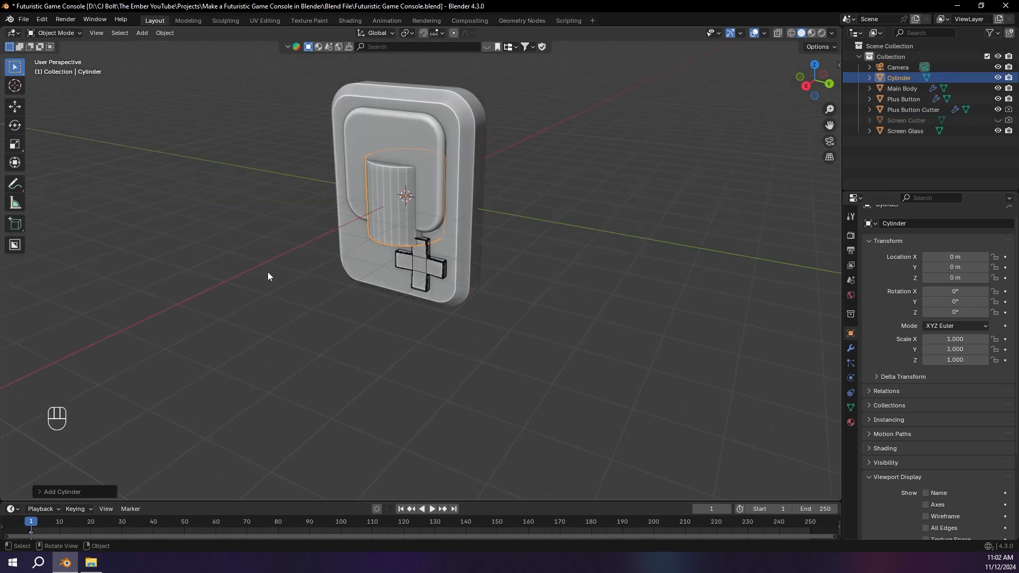
click(38, 493)
click(125, 366)
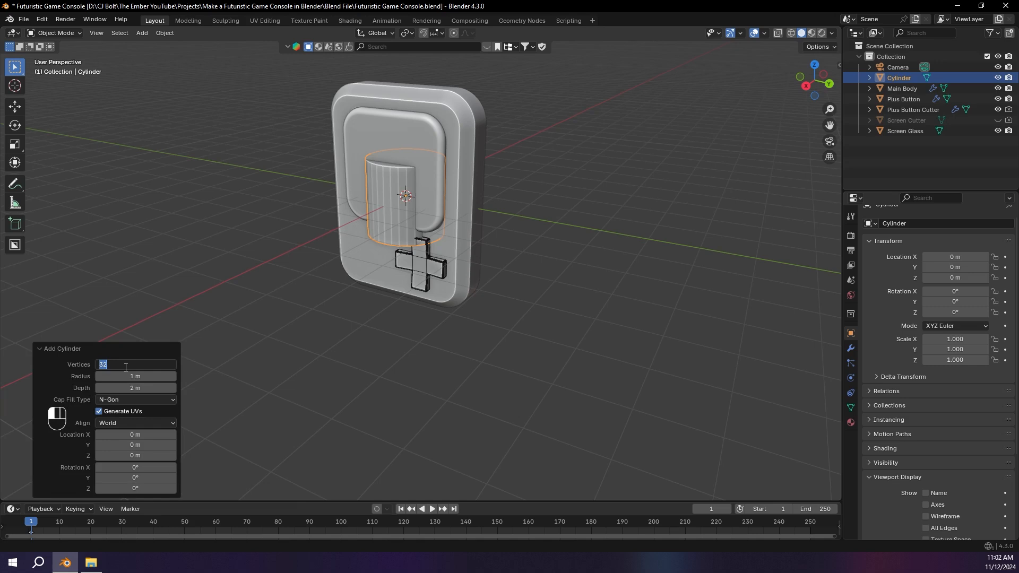
key(Return)
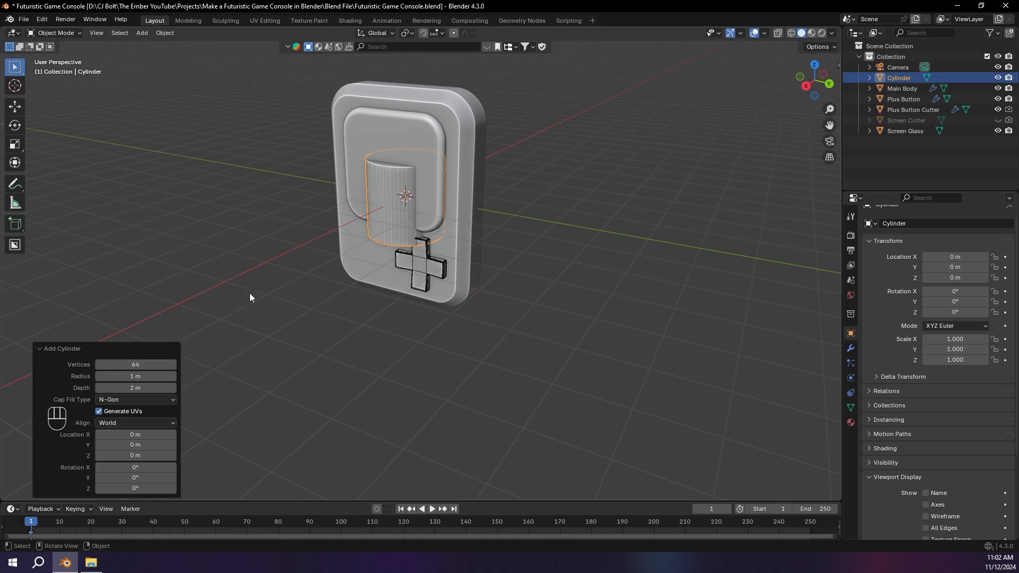
Step: Isolate the cylinder and bevel its top rim by about 0.35 m with 9 segments
key(slash)
middle_drag(358, 230, 434, 253)
key(Tab)
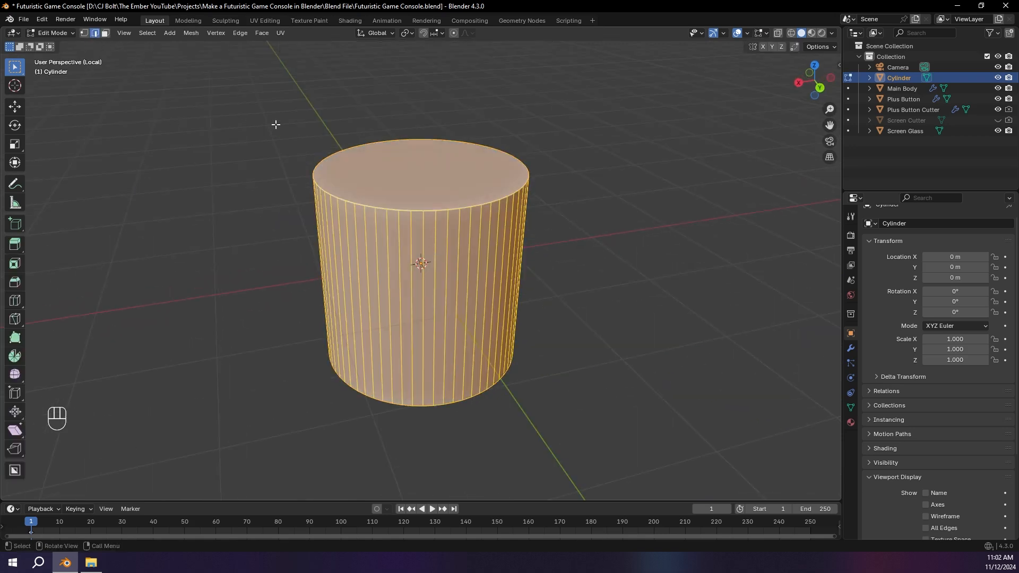
alt+click(415, 210)
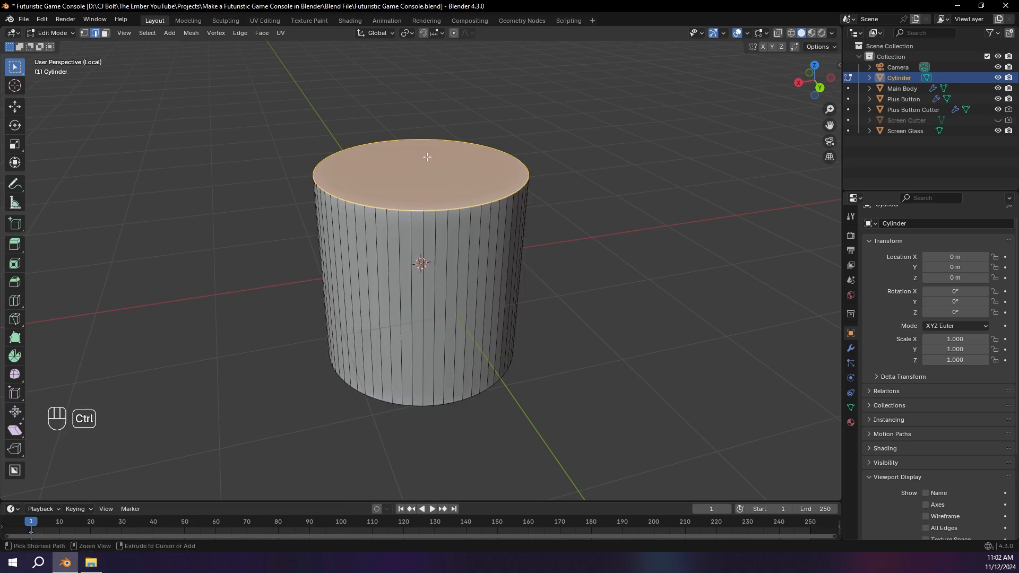
key(ctrl+b)
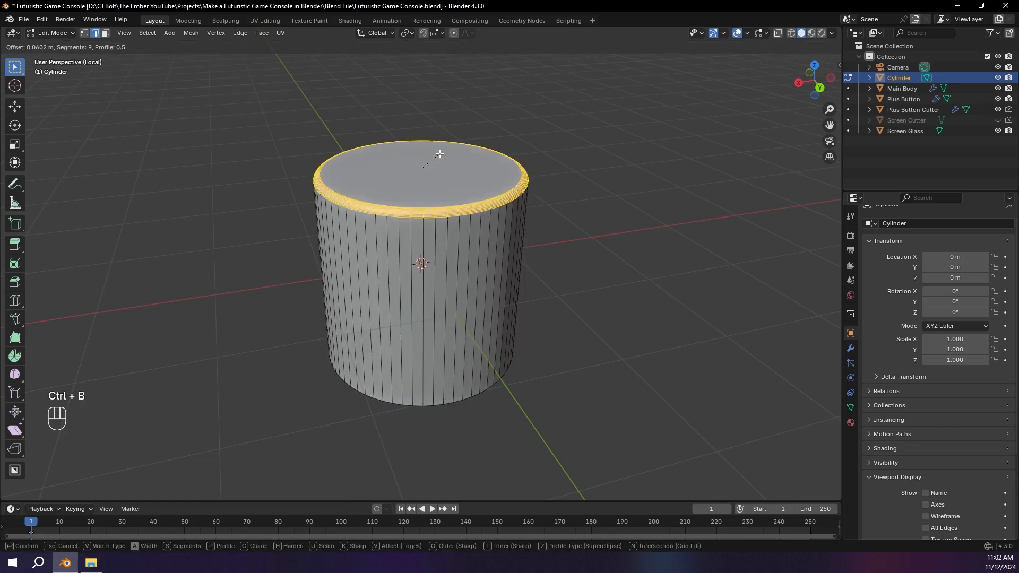
scroll(457, 146, up, 8)
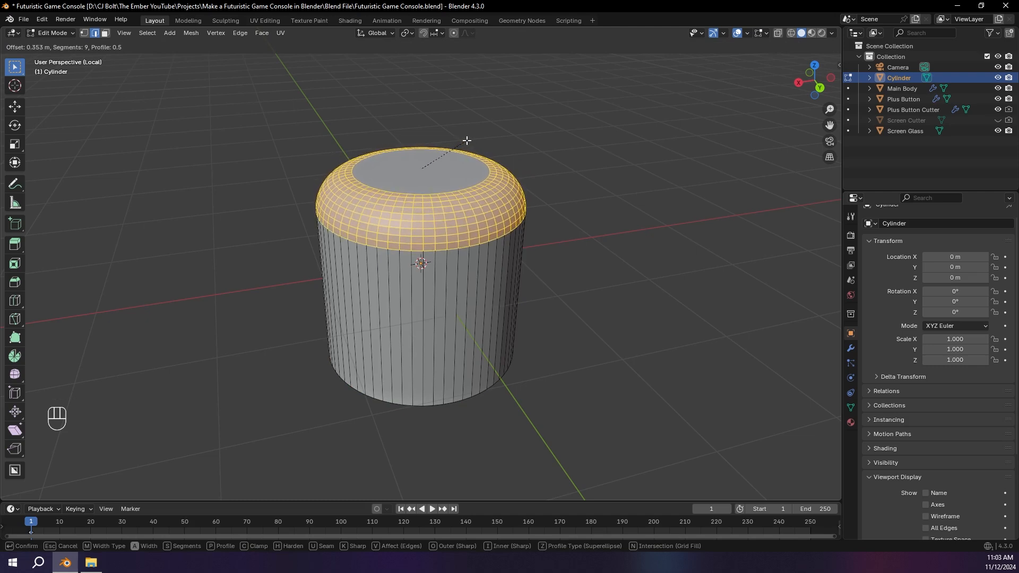
click(467, 140)
key(Tab)
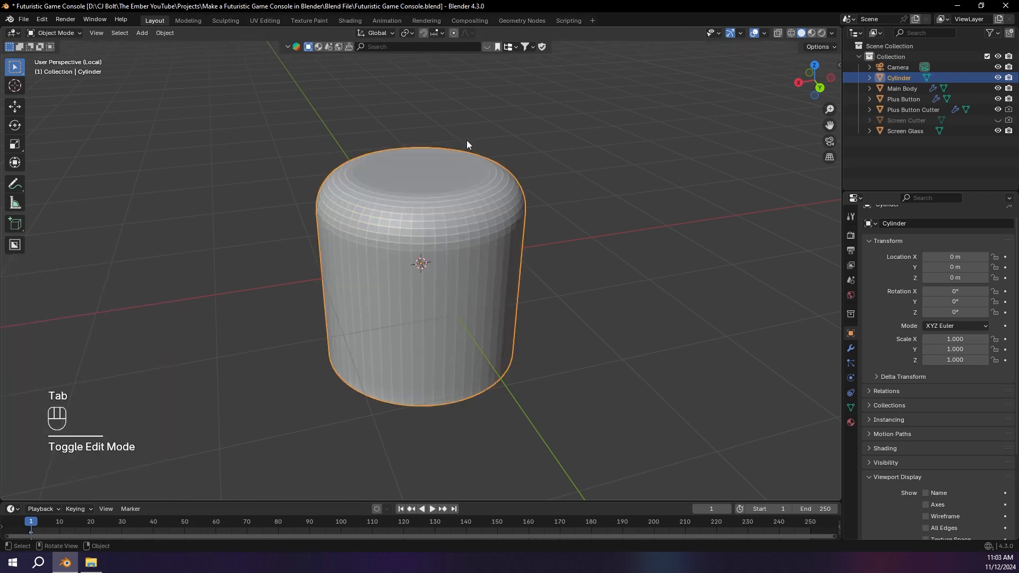
Step: Apply Shade Auto Smooth to the beveled cylinder and leave local view
right_click(415, 200)
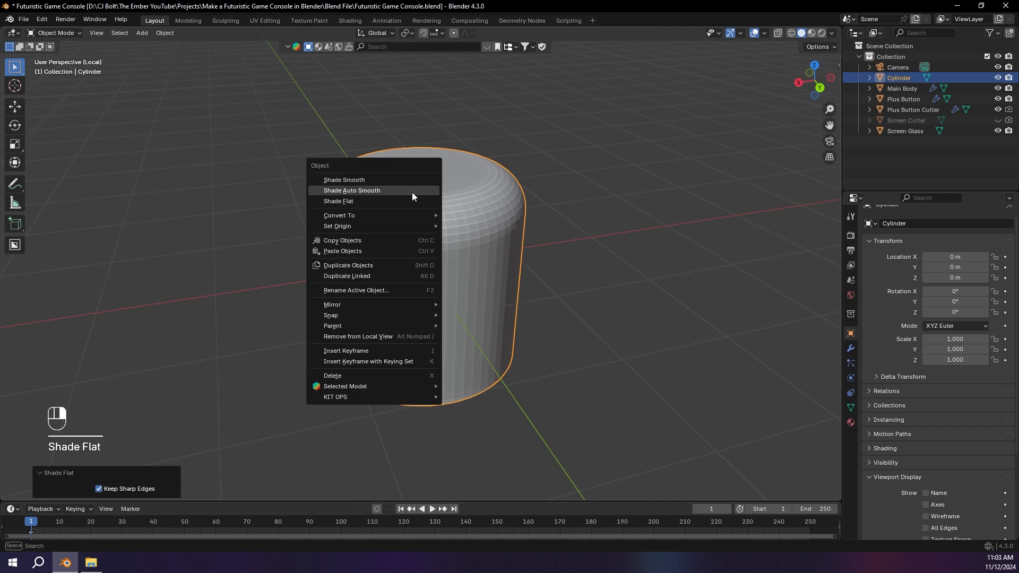
click(411, 191)
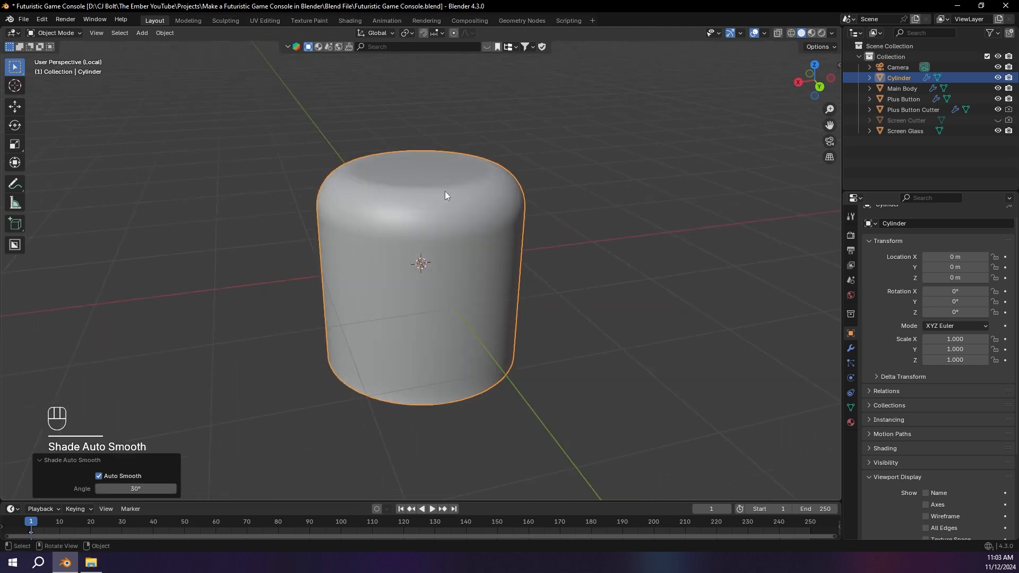
key(slash)
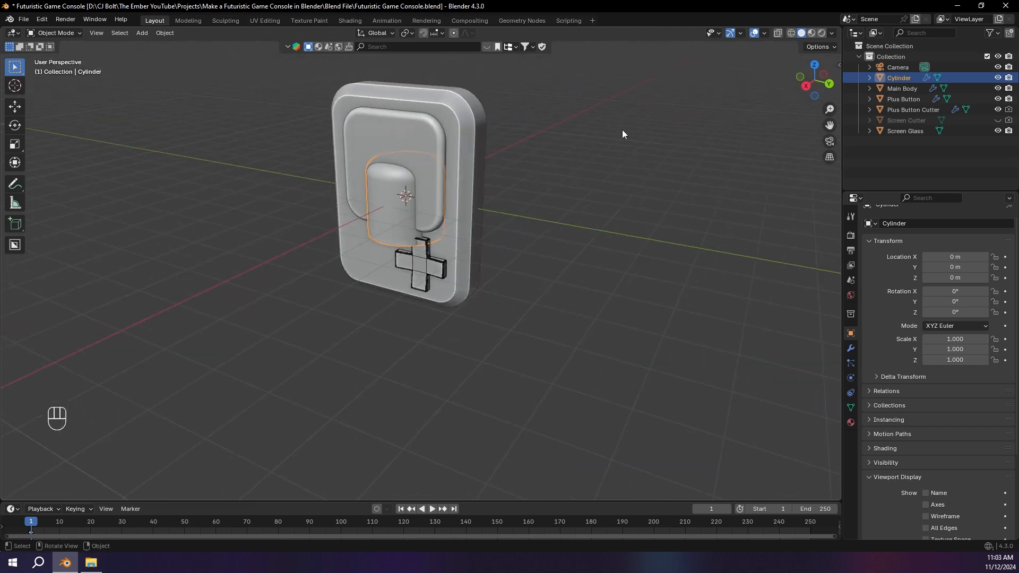
Step: Rotate the cylinder 90 degrees about the global Y axis
key(r)
key(x)
key(y)
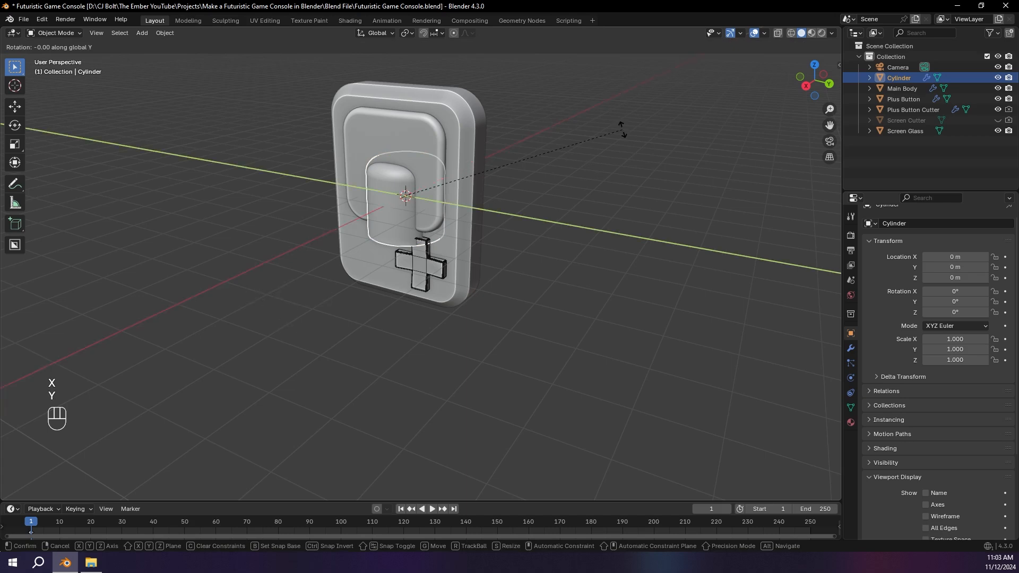
key(9)
key(0)
key(Return)
Step: Shrink the cylinder and place it beside the D-pad in the right orthographic view, about -1.04 m along Y and 1.84 m down
click(806, 86)
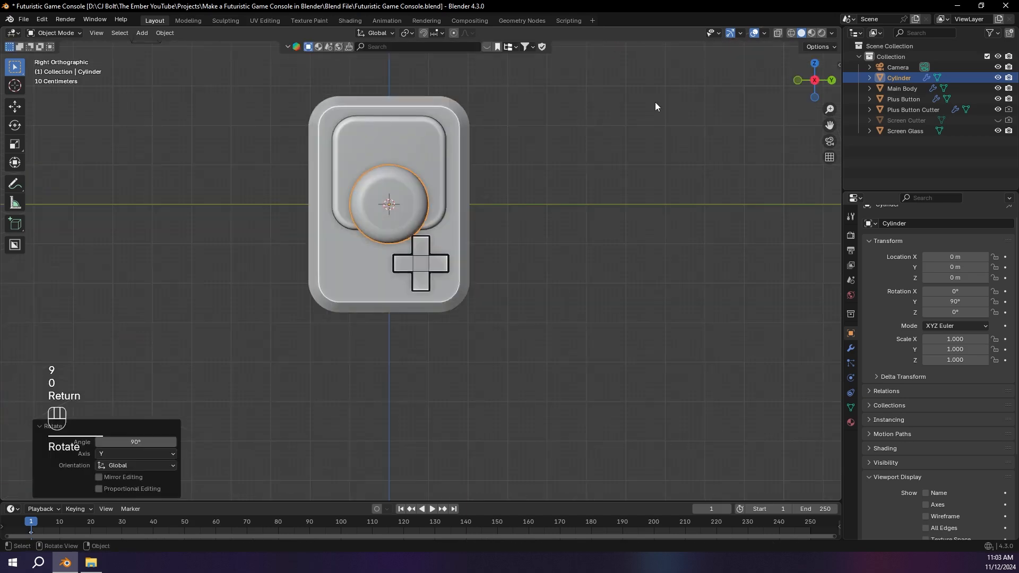
scroll(594, 106, up, 4)
shift+middle_drag(572, 106, 688, 150)
key(s)
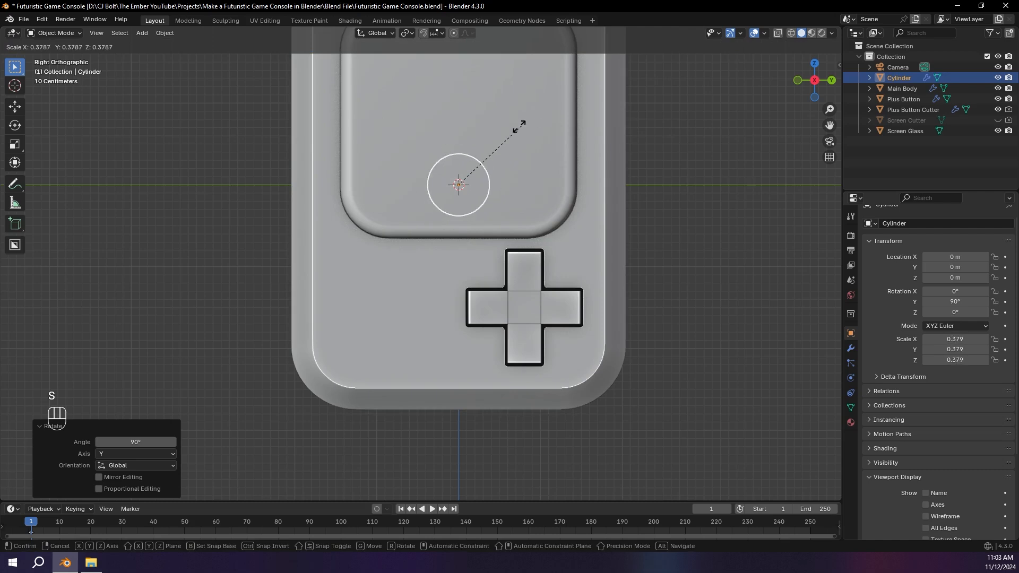
click(489, 147)
key(g)
click(402, 310)
Step: Scale the cylinder beside the D-pad up by about 1.22, to a scale of about 0.27
scroll(504, 238, up, 1)
shift+middle_drag(509, 237, 542, 195)
key(s)
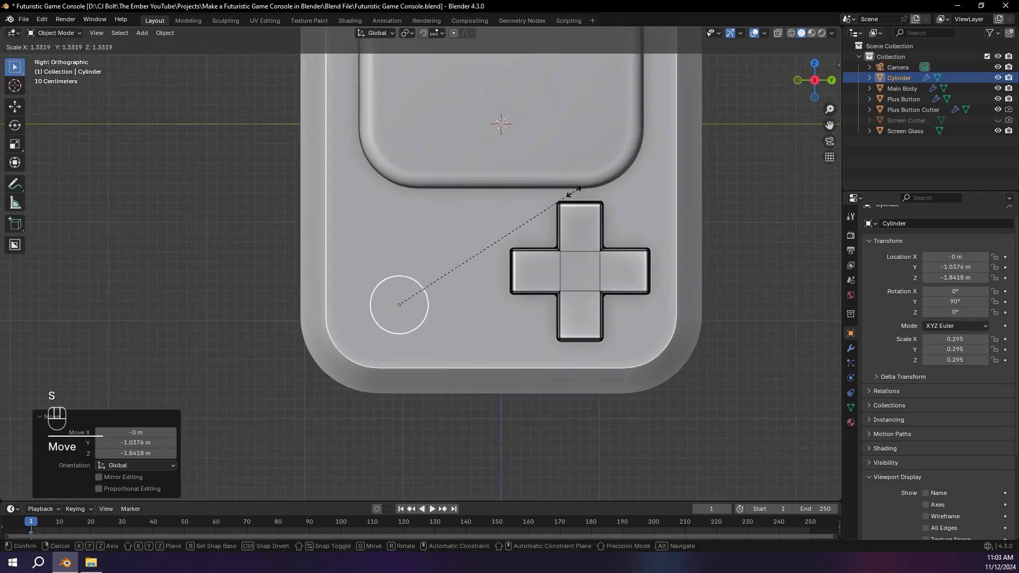
click(557, 201)
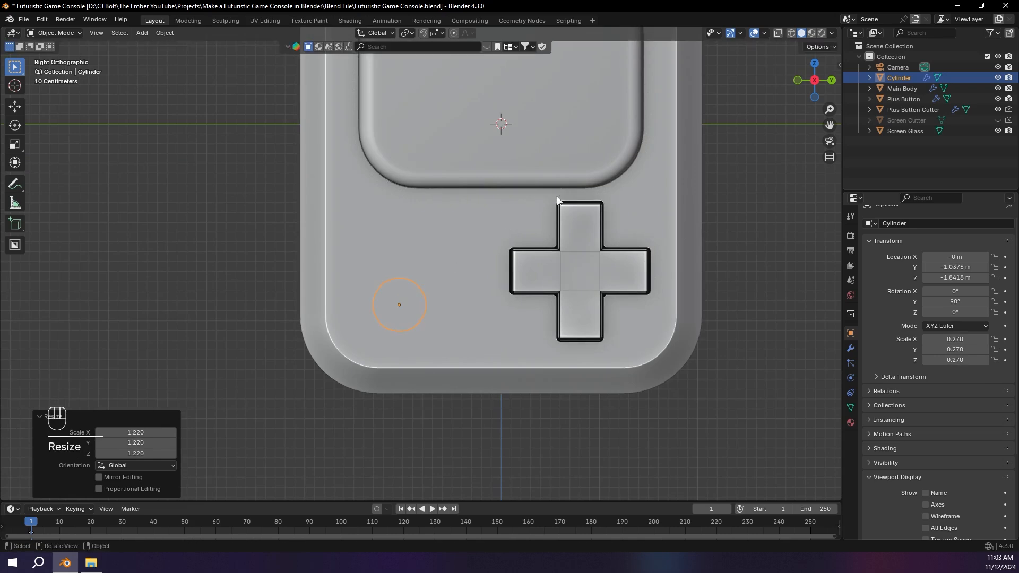
Step: Move the cylinder about 0.44 m along the global X axis so it protrudes from the body's front face
click(796, 81)
shift+middle_drag(619, 166, 610, 162)
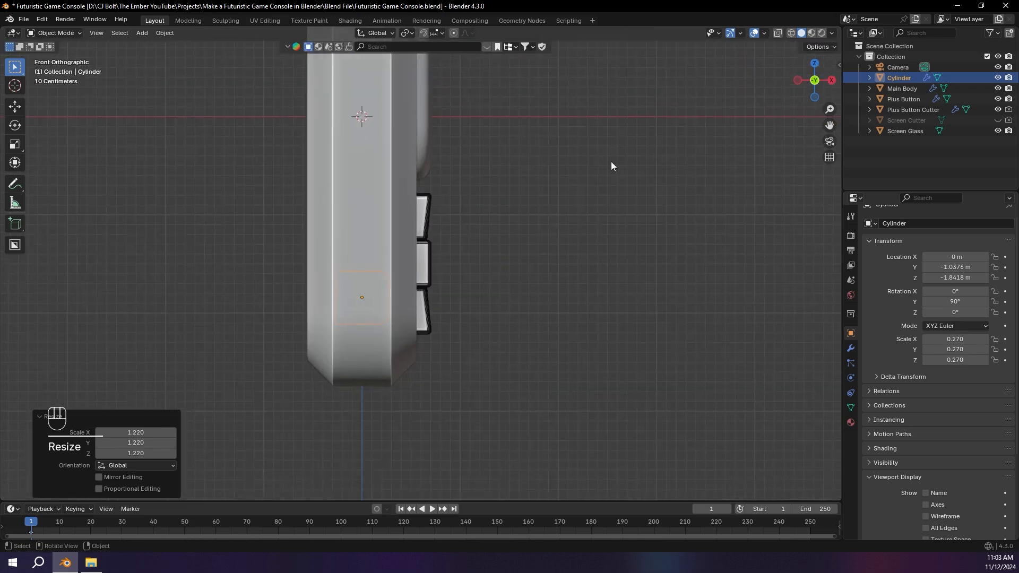
scroll(610, 161, up, 1)
key(g)
key(x)
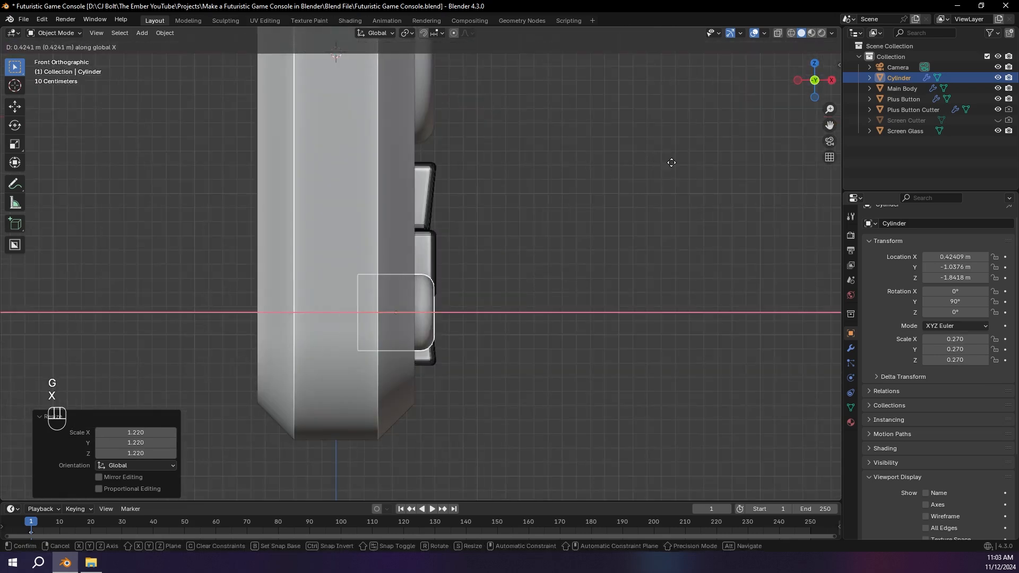
click(674, 166)
middle_drag(673, 168, 539, 184)
click(814, 84)
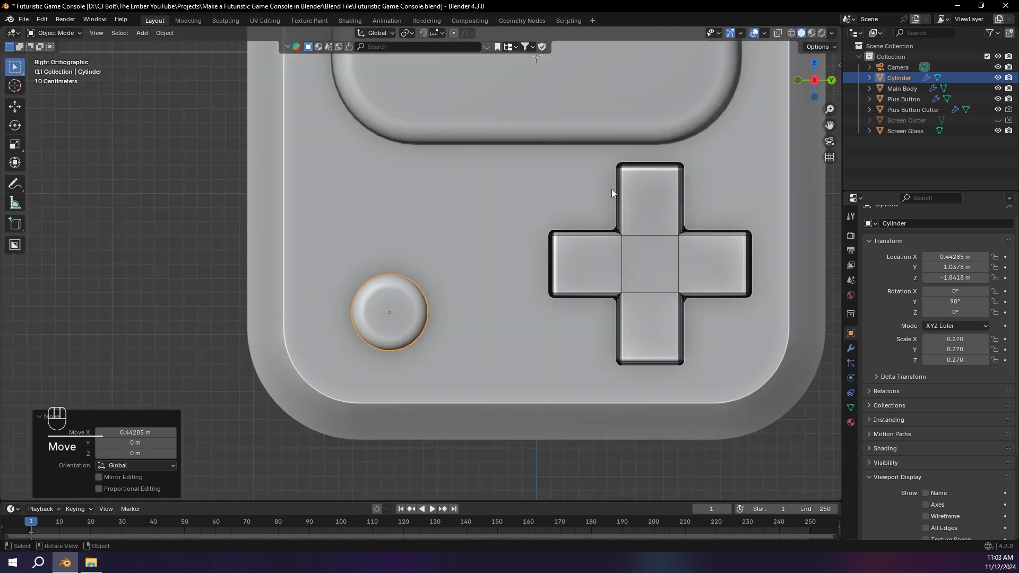
Step: Duplicate the round button and place the copy diagonally above it, at about -0.53 m along Y and -1.22 m along Z
key(shift+d)
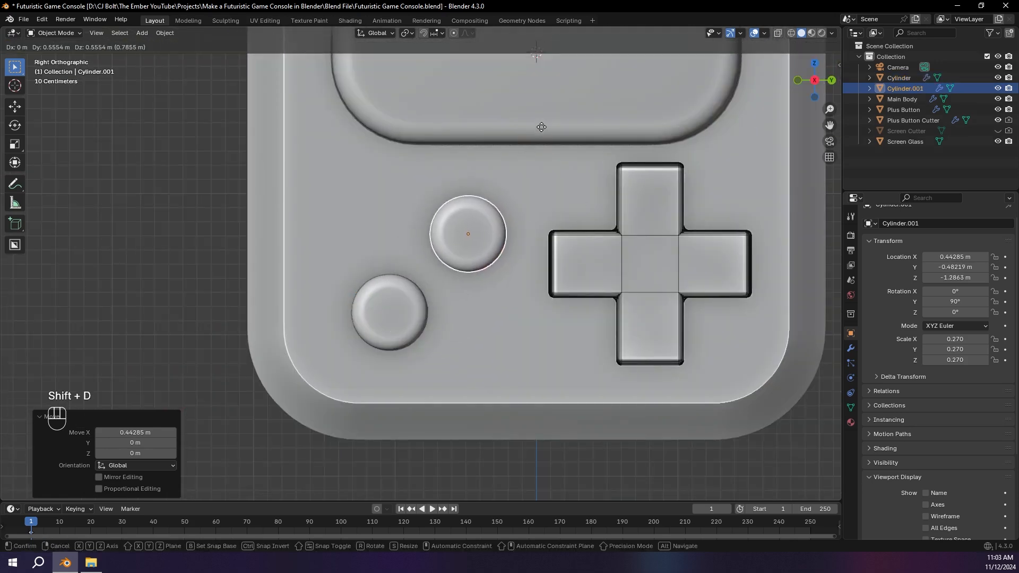
scroll(503, 189, down, 3)
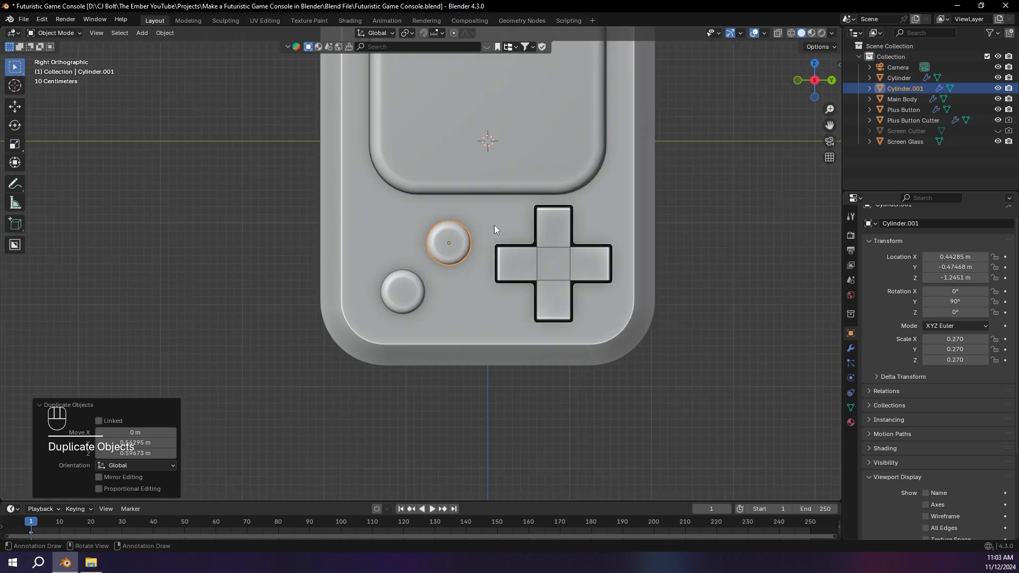
click(403, 291)
shift+click(455, 240)
key(g)
click(452, 238)
Step: Reposition the lower round button to about -1.03 m along Y and -1.78 m along Z, then deselect it
click(395, 288)
key(g)
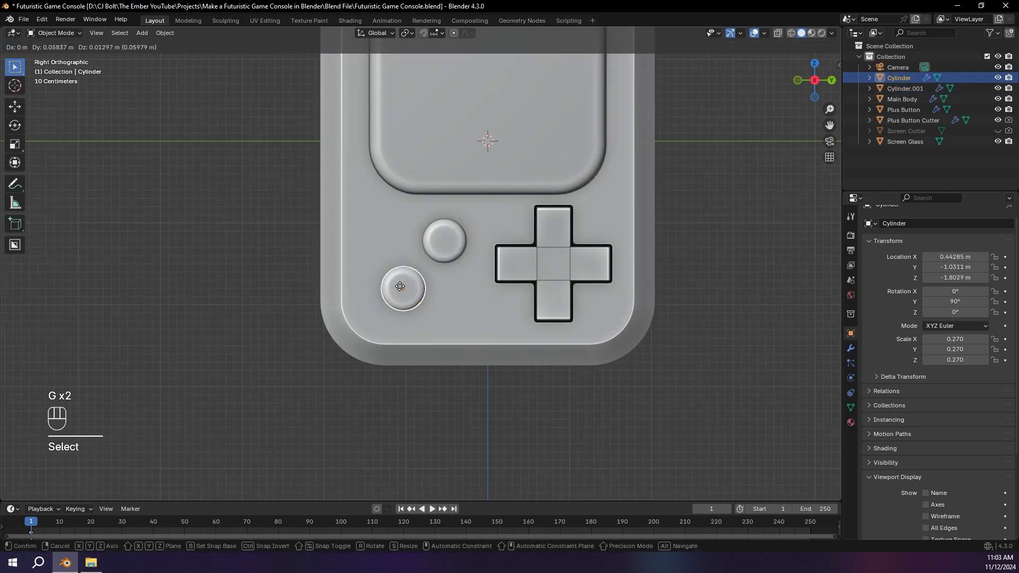
click(399, 285)
scroll(531, 247, down, 1)
click(696, 238)
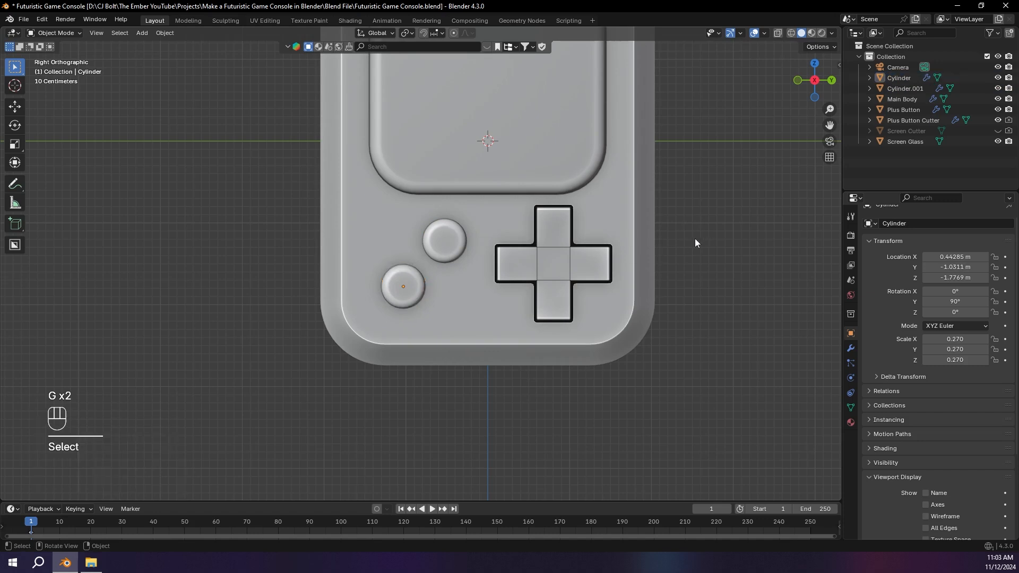
Step: Duplicate the upper round button in place and scale the copy up by about 1.06
mouse_move(687, 237)
middle_down()
mouse_move(695, 231)
mouse_move(657, 237)
mouse_move(689, 239)
middle_up()
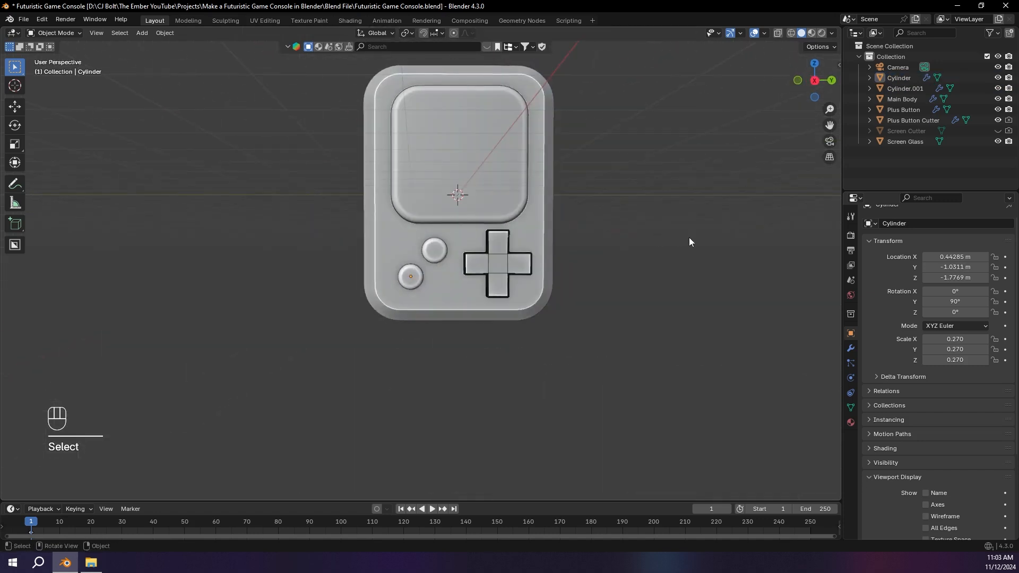
scroll(489, 241, up, 3)
middle_drag(489, 241, 514, 244)
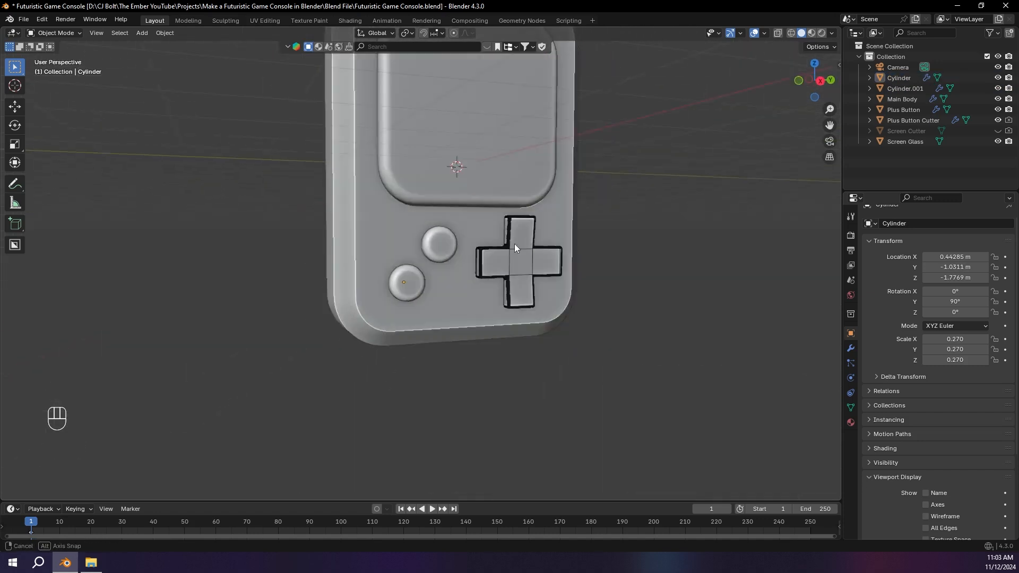
scroll(514, 243, up, 2)
click(456, 234)
key(shift+d)
right_click(530, 211)
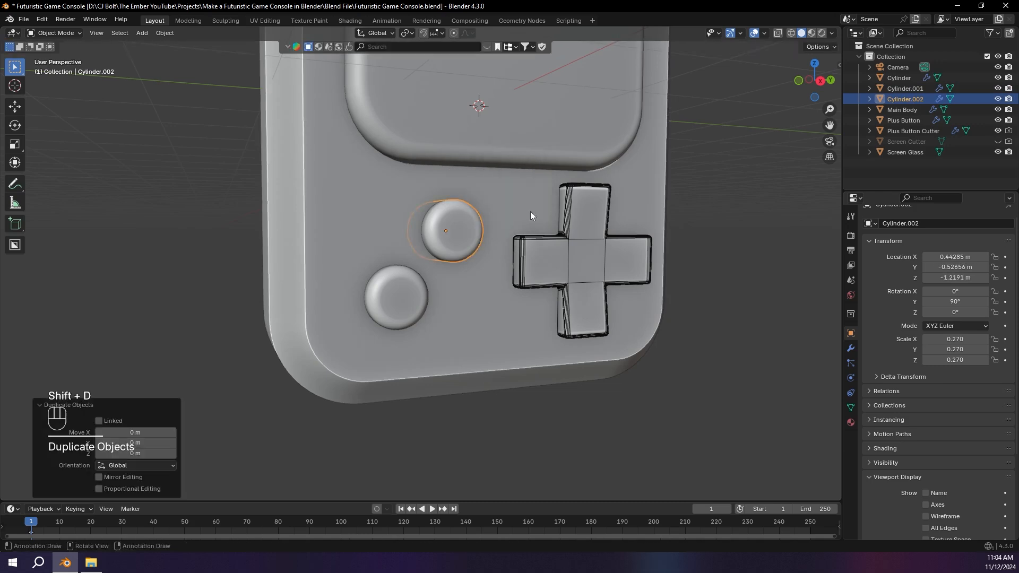
click(821, 80)
scroll(696, 161, up, 3)
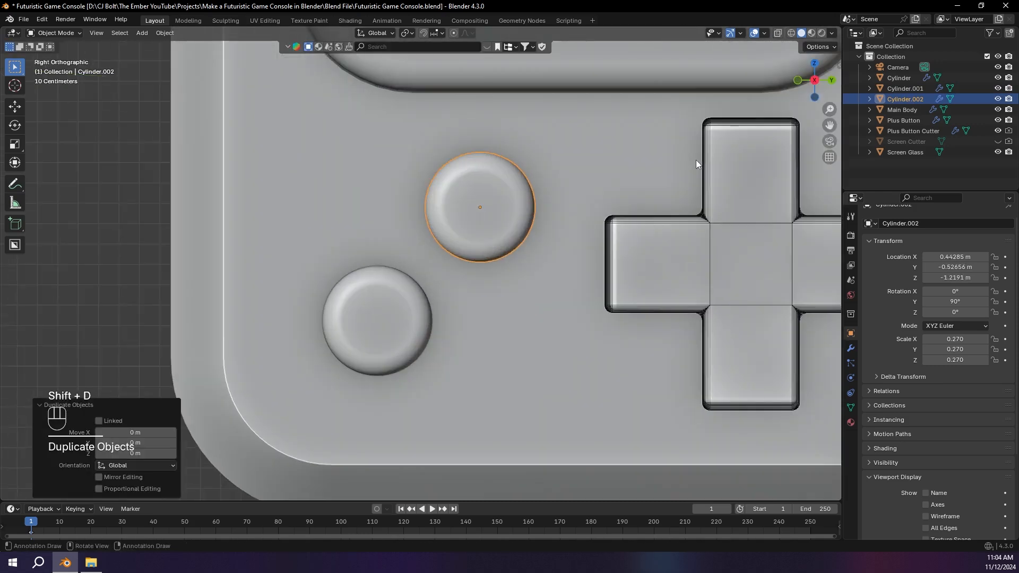
key(s)
click(706, 155)
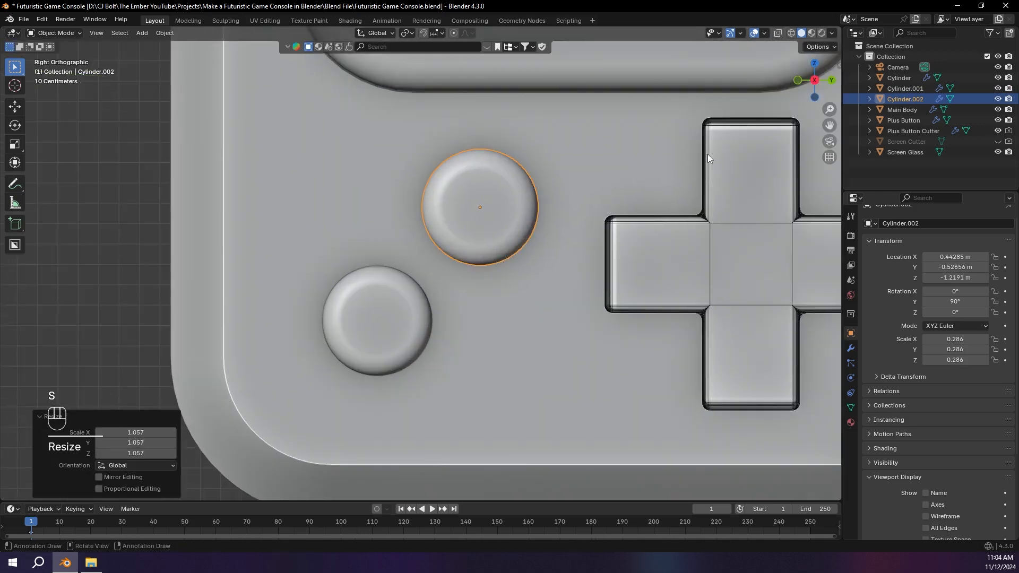
Step: Add a Difference Boolean modifier to the Main Body with the enlarged upper button copy, Cylinder.002, as its object
click(587, 156)
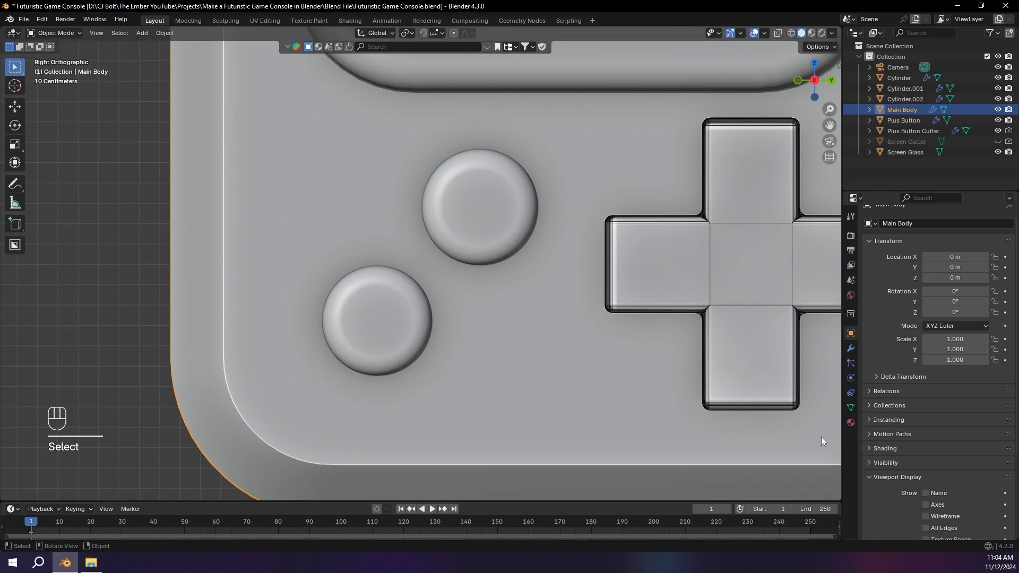
click(851, 349)
click(902, 234)
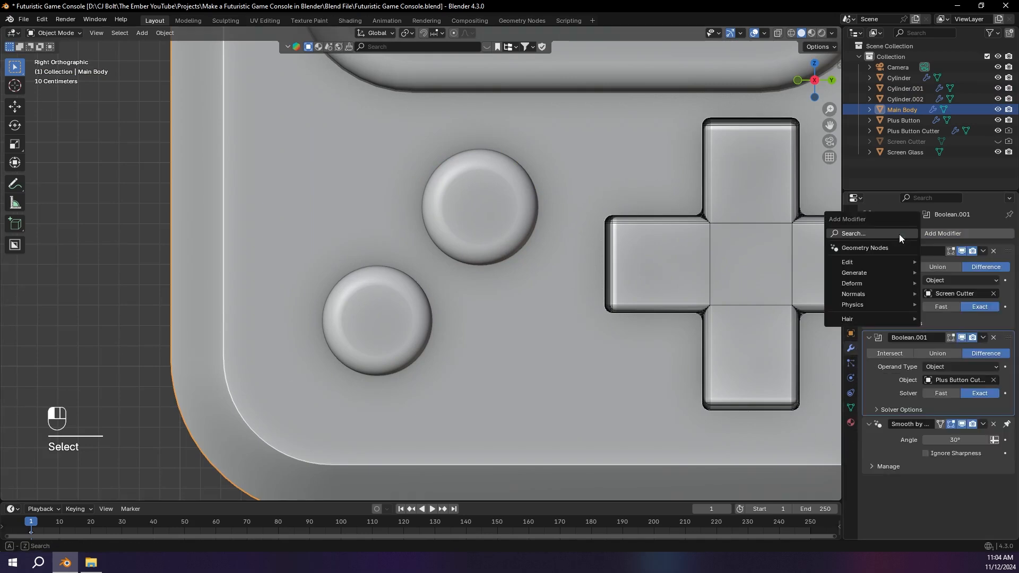
text(bool)
key(Return)
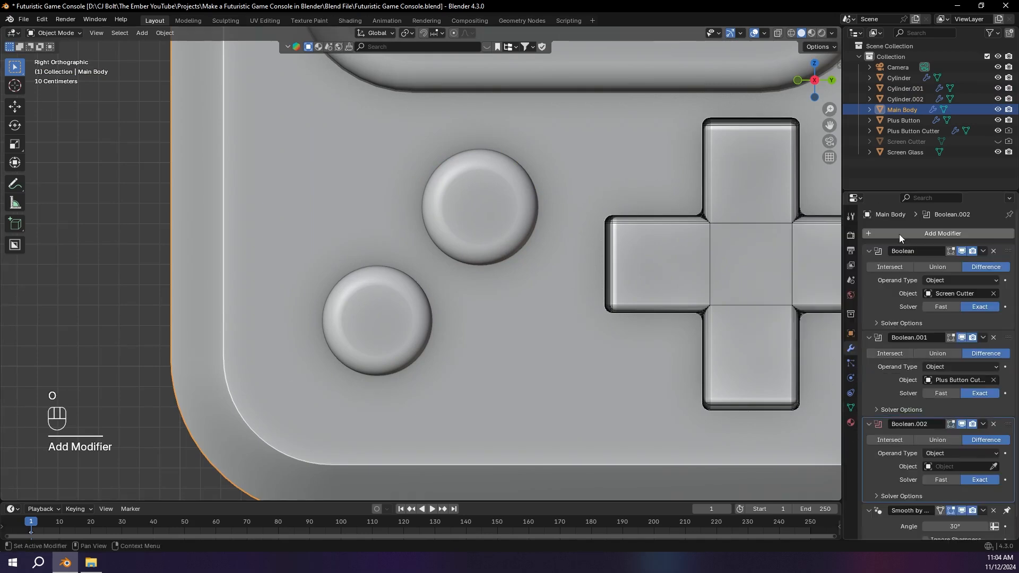
click(996, 467)
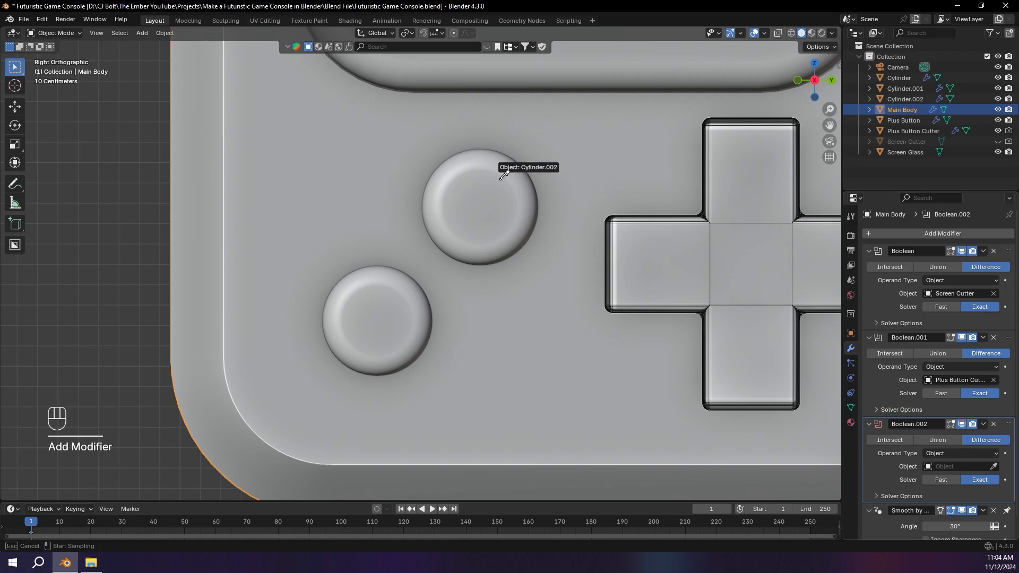
click(526, 184)
Step: Hide the enlarged upper button copy and inspect the cut around the button
click(495, 170)
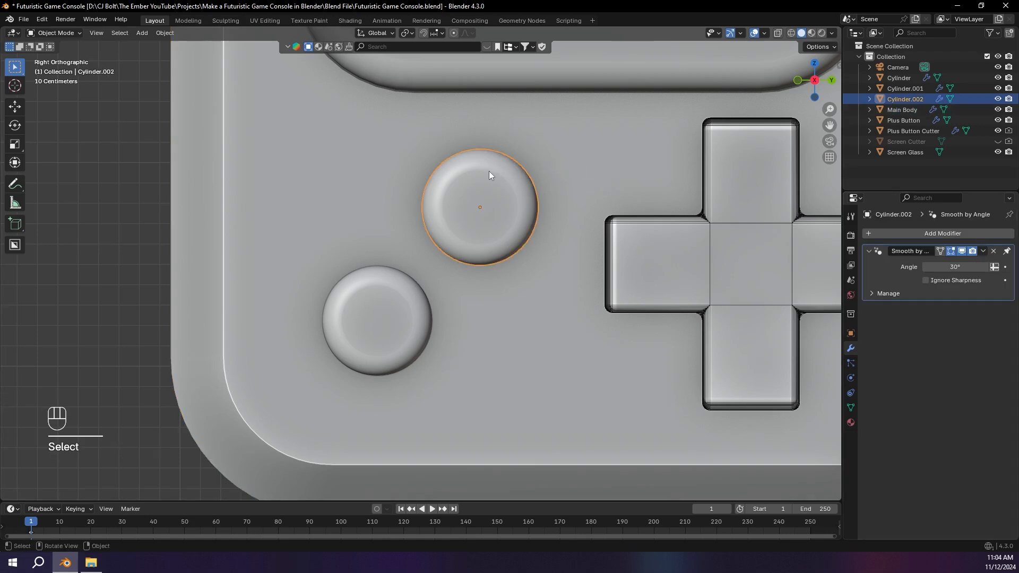
key(h)
middle_drag(495, 171, 628, 103)
scroll(464, 183, up, 3)
scroll(451, 196, up, 4)
Step: Move the upper button's cutter, Cylinder.002, about 0.31 m outward along the global X axis
click(517, 140)
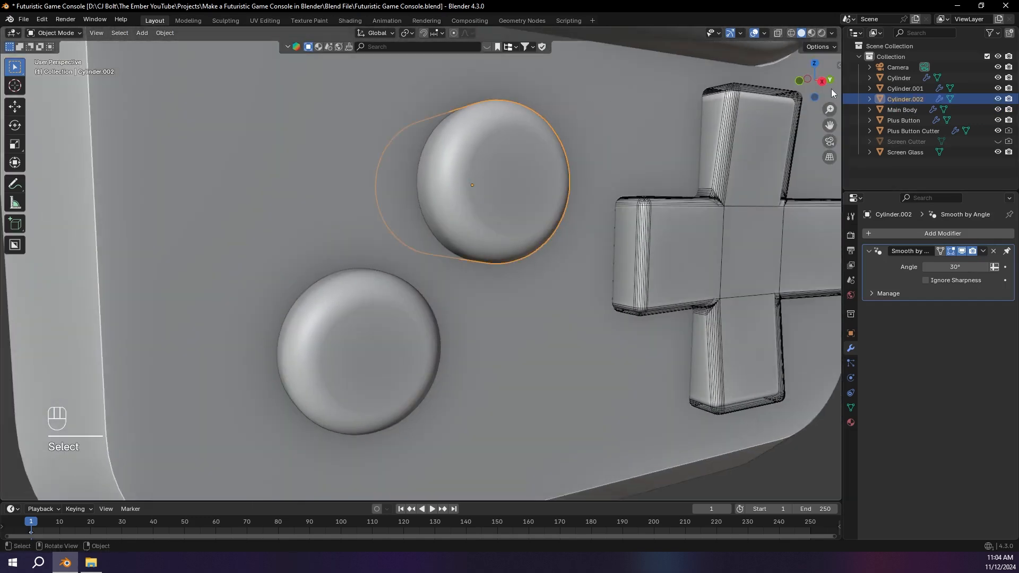
click(799, 81)
key(g)
key(x)
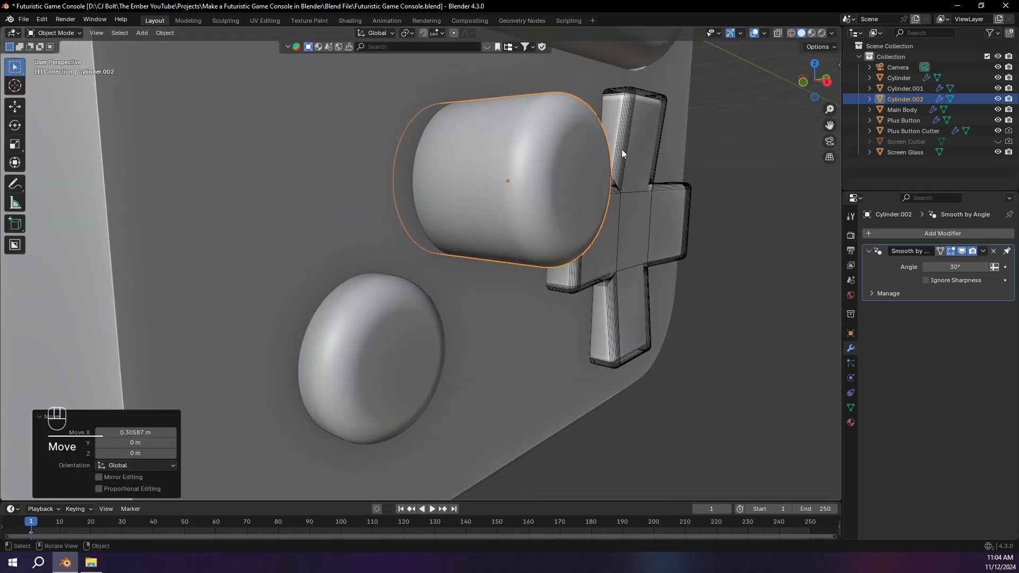
Step: Enlarge the upper button's cutter slightly and hide it to expose the recess around the button
key(h)
scroll(566, 155, up, 3)
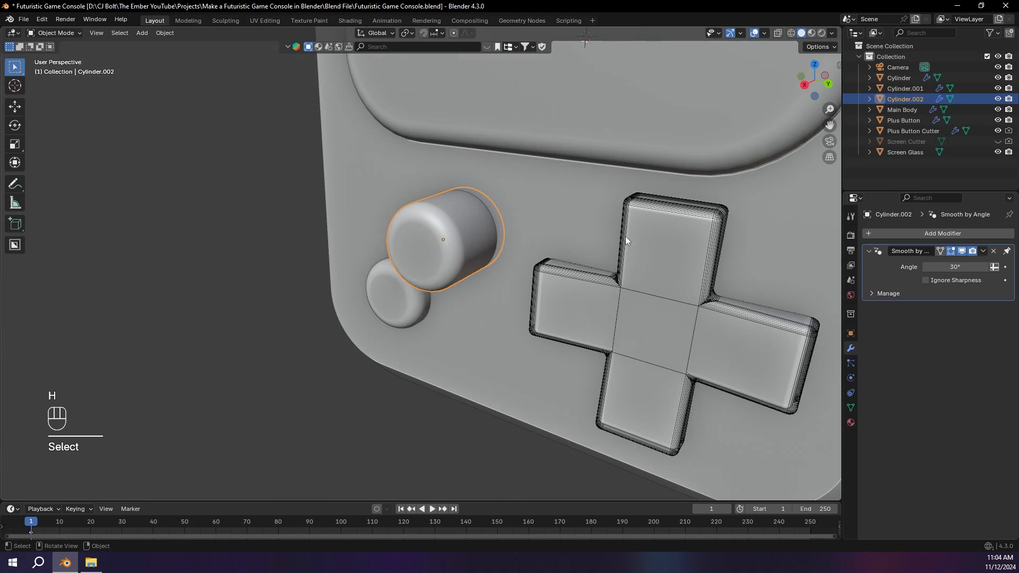
middle_drag(625, 237, 704, 219)
key(s)
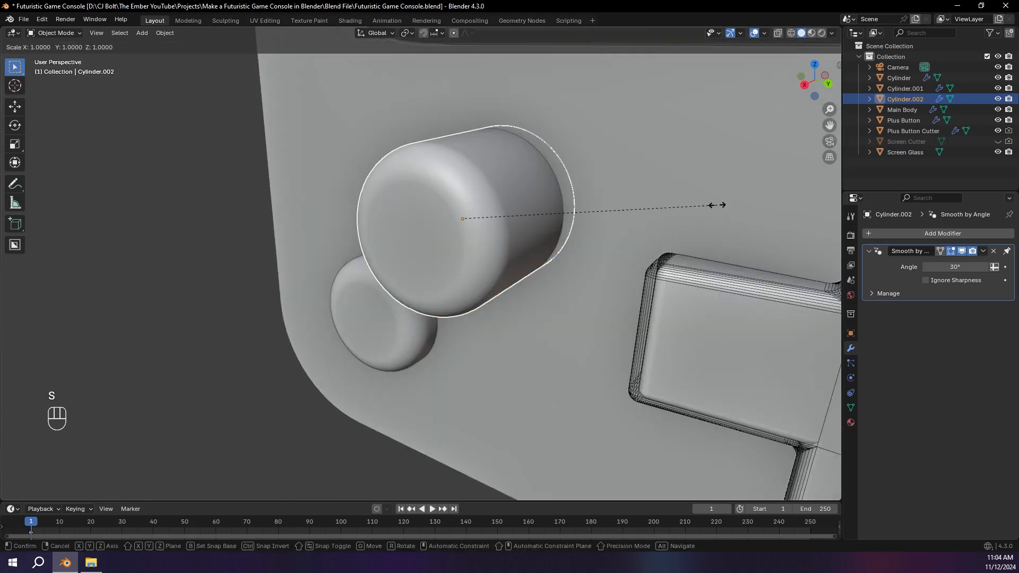
click(717, 208)
key(h)
middle_drag(716, 209, 536, 276)
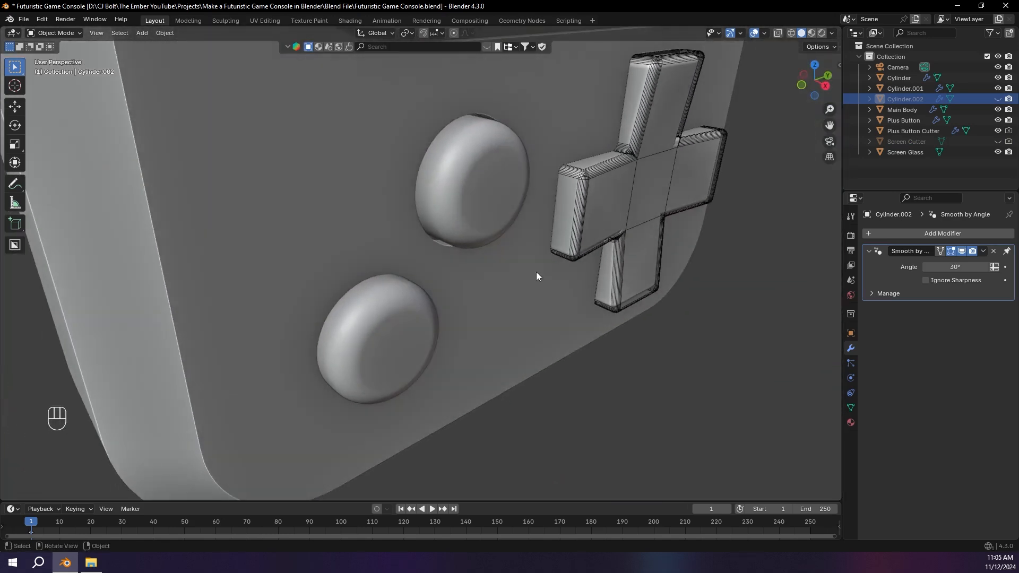
Step: Duplicate the lower round button in place and scale the copy up slightly
click(384, 328)
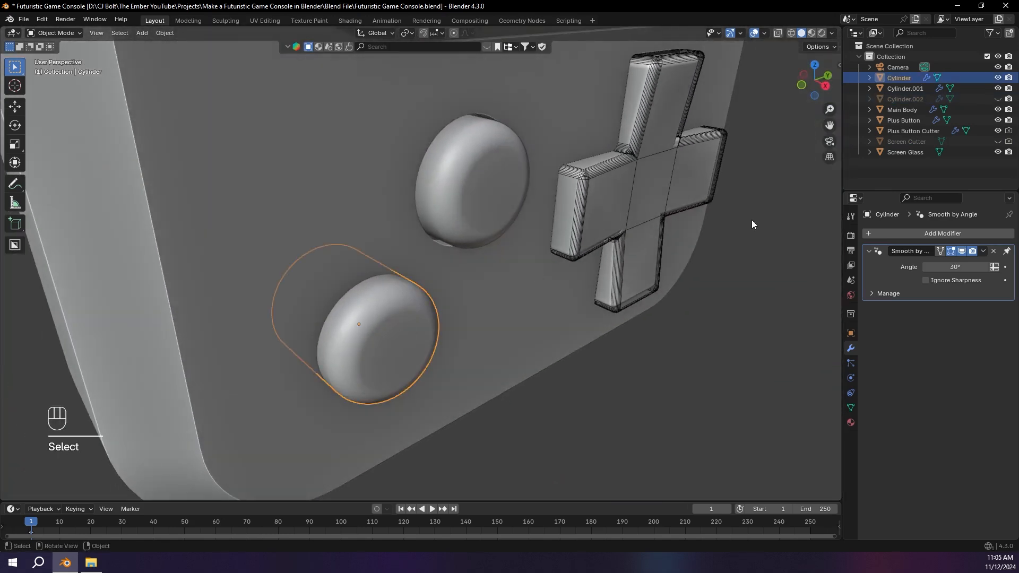
click(825, 86)
key(shift+d)
right_click(537, 247)
key(s)
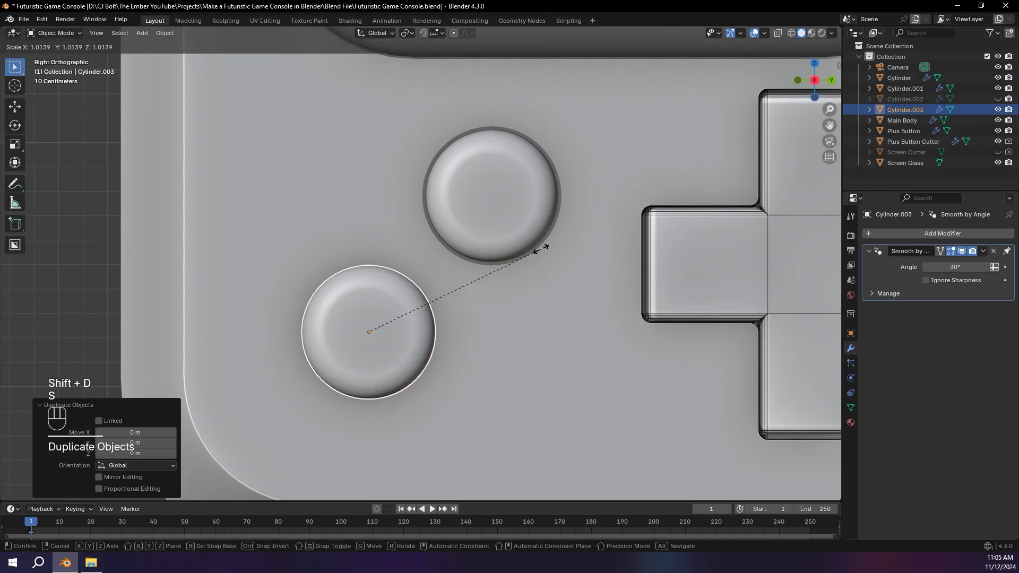
click(541, 250)
Step: Add another Difference Boolean modifier to the Main Body with the enlarged lower button copy, Cylinder.003, as its object
click(566, 281)
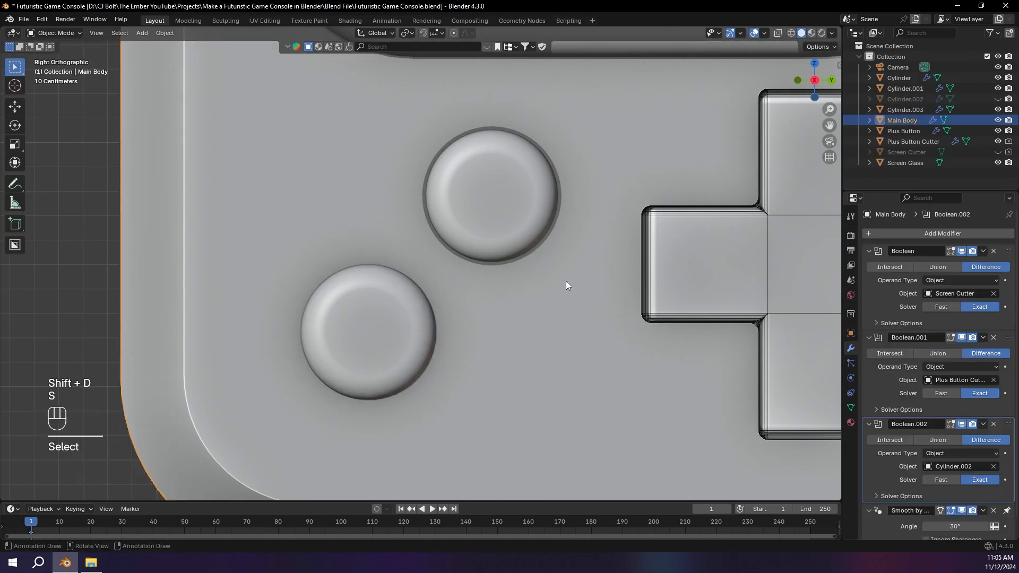
click(919, 229)
text(boo)
key(Return)
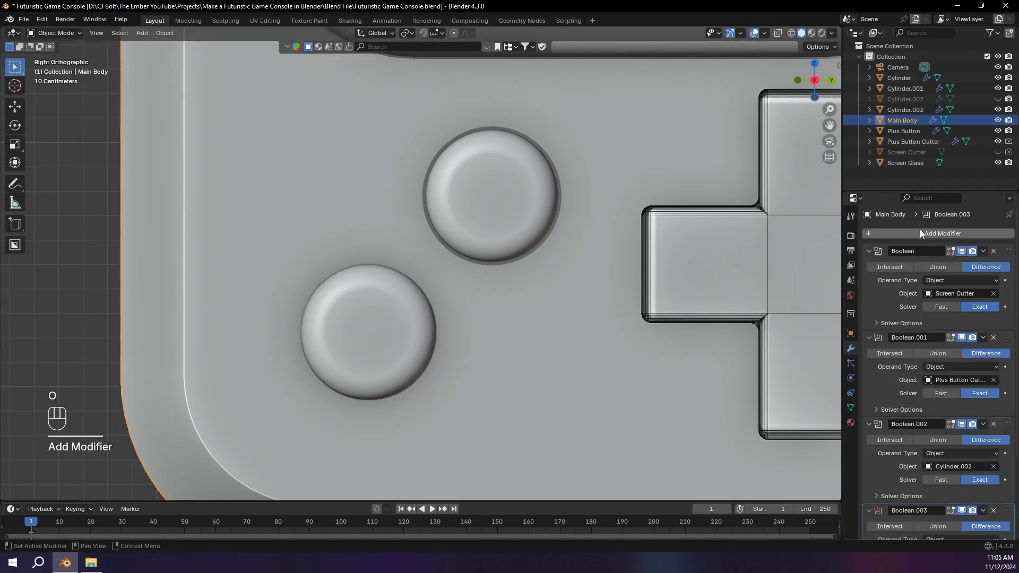
scroll(992, 500, down, 5)
click(994, 447)
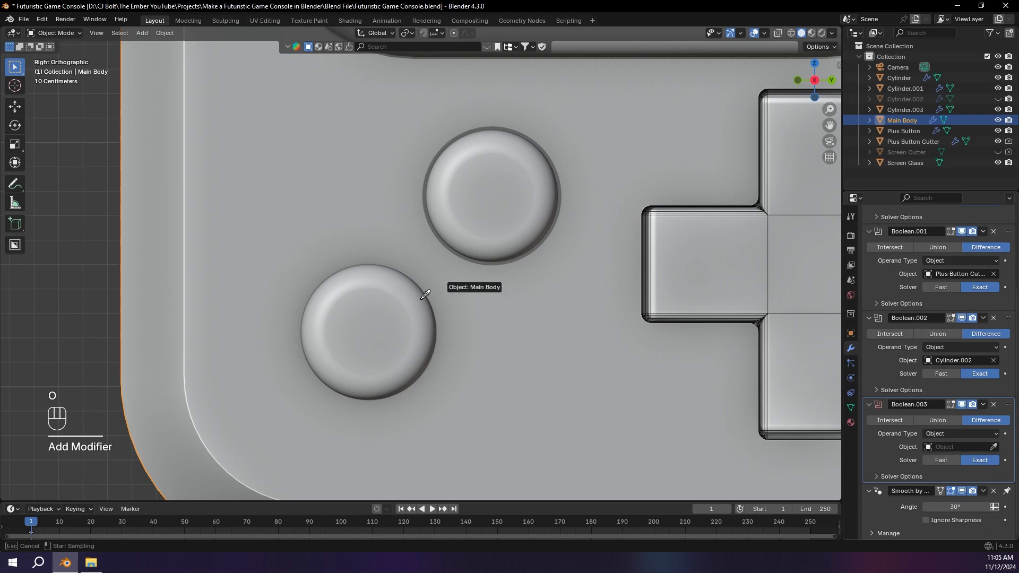
click(442, 307)
Step: Hide the enlarged lower button copy to check the cut around the lower button
click(402, 301)
key(h)
mouse_move(402, 299)
middle_down()
mouse_move(435, 304)
mouse_move(445, 281)
mouse_move(405, 307)
middle_up()
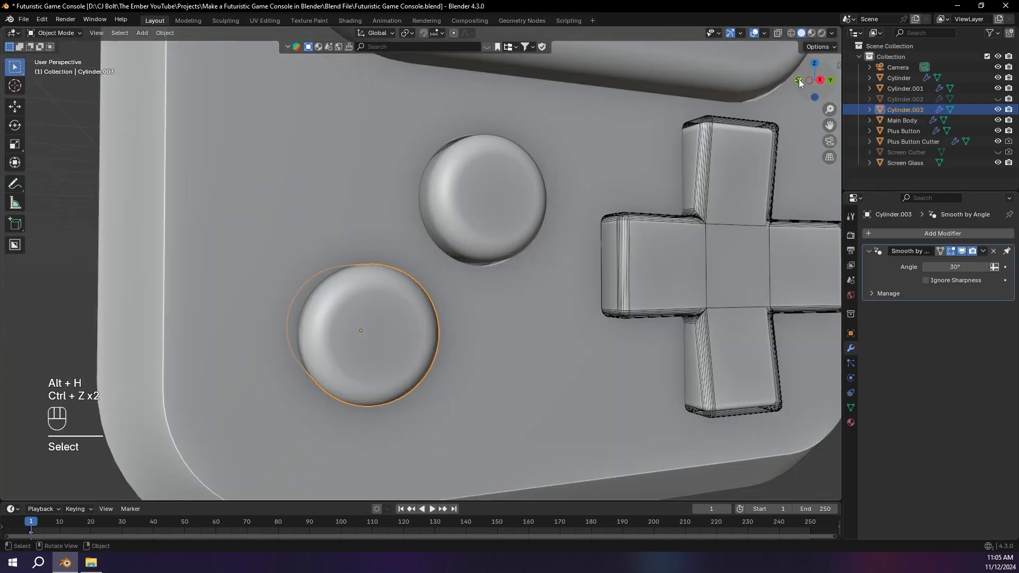
Step: Move the lower button's cutter, Cylinder.003, about 0.3 m outward along the global X axis and hide it
click(798, 81)
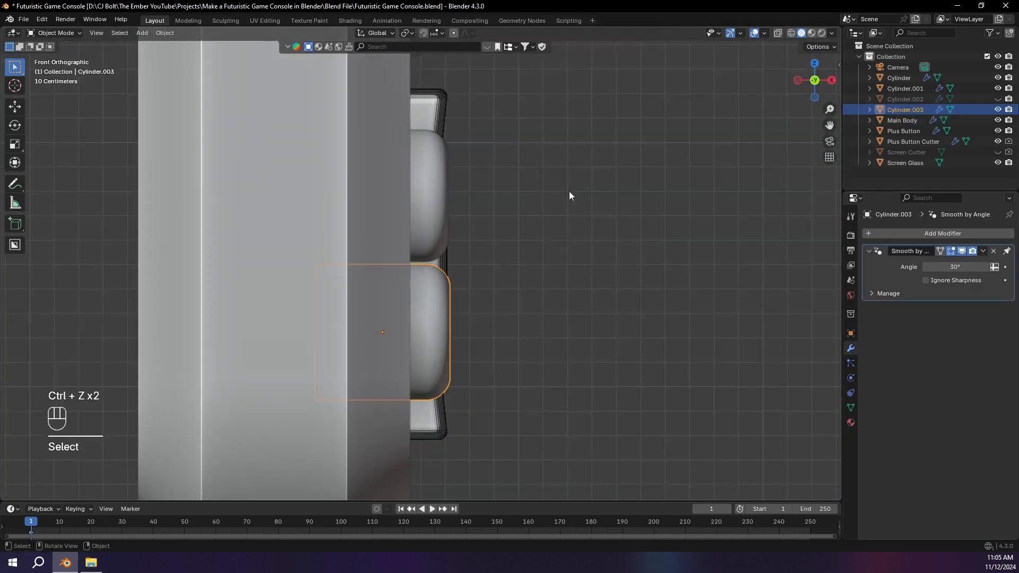
key(g)
key(x)
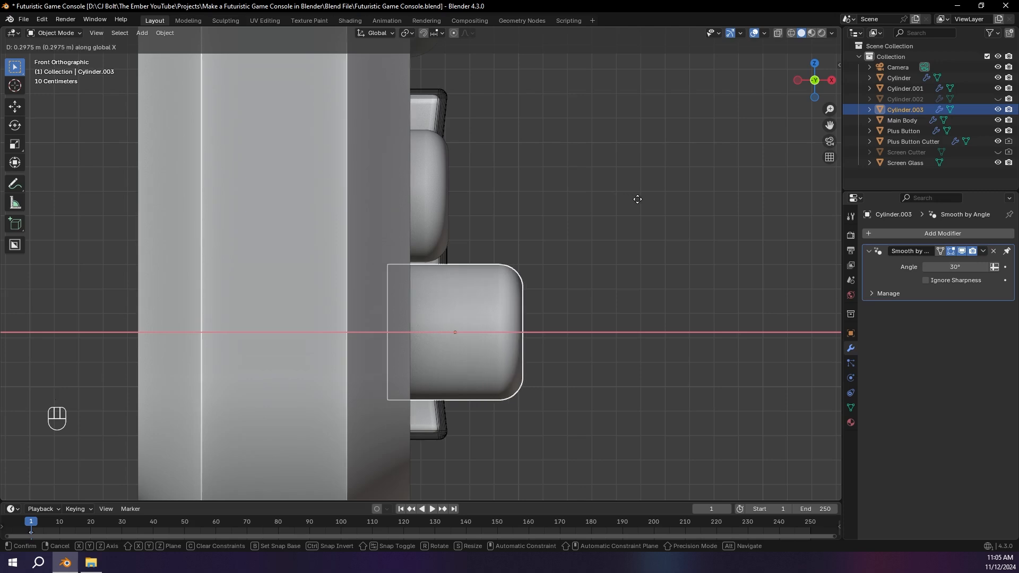
click(638, 199)
middle_drag(638, 199, 531, 219)
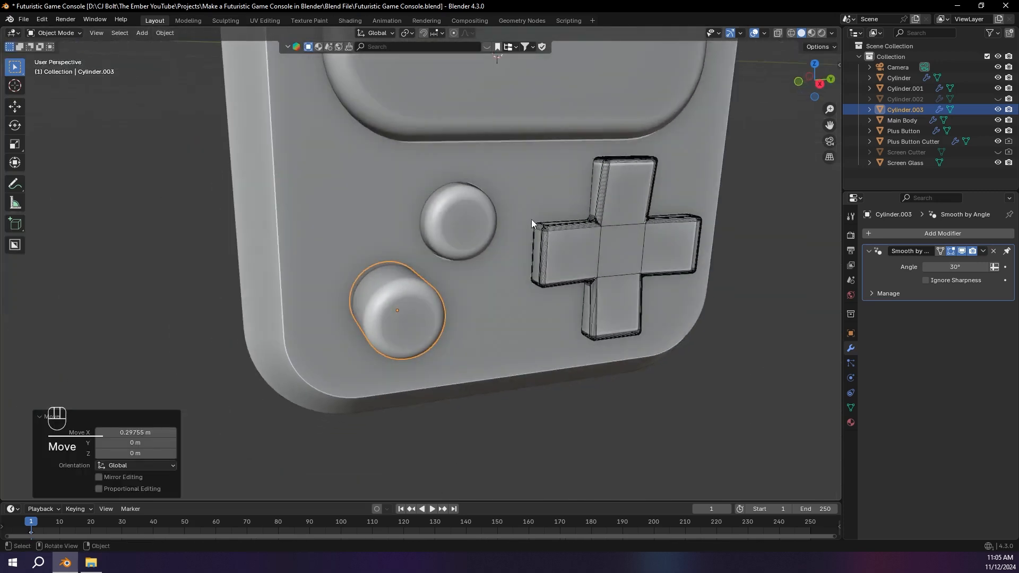
key(h)
Step: Rename the upper round button object as Button A
click(466, 205)
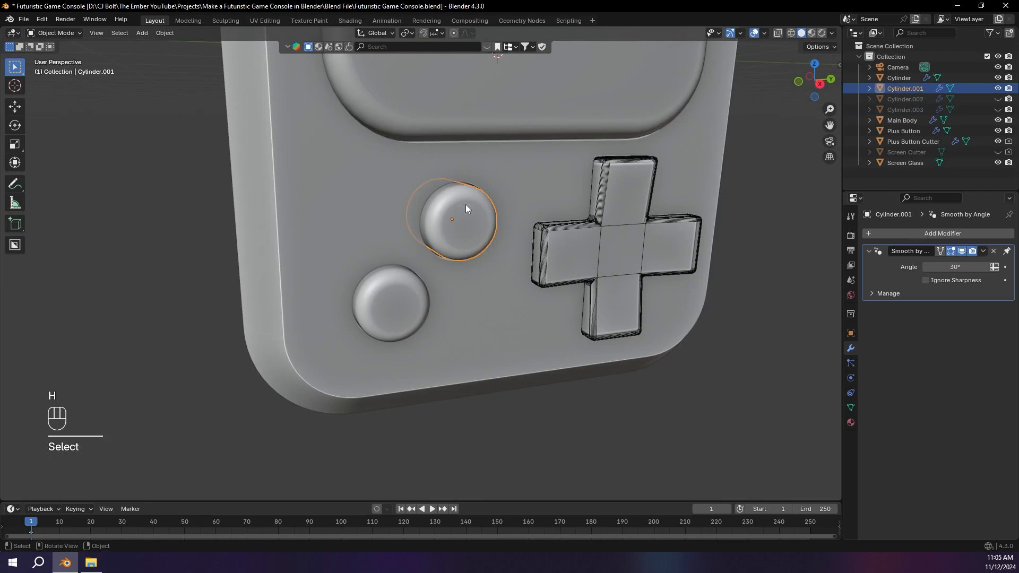
double_click(904, 88)
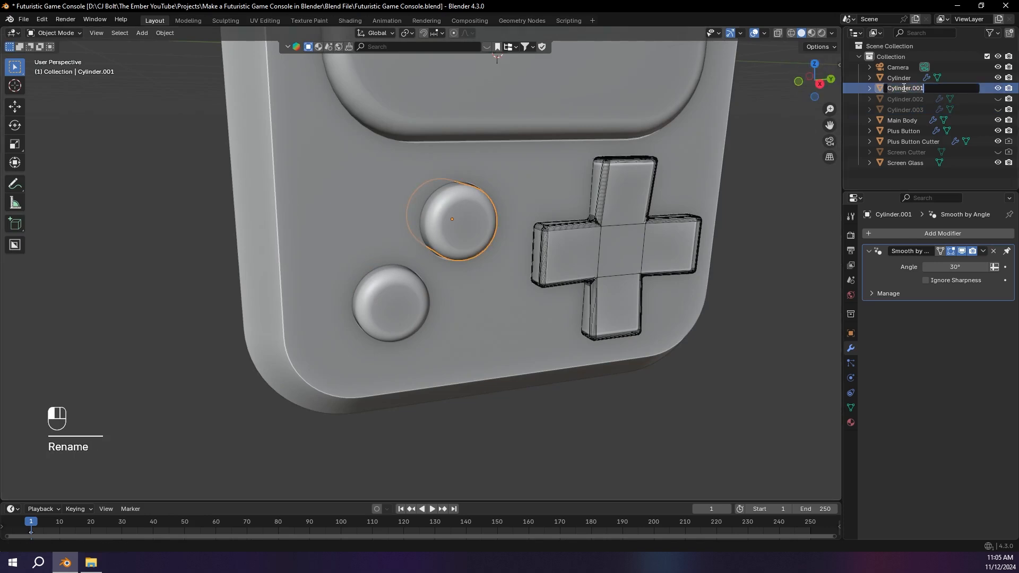
text(Button A)
key(Return)
Step: Rename the lower round button object as Button B
click(950, 88)
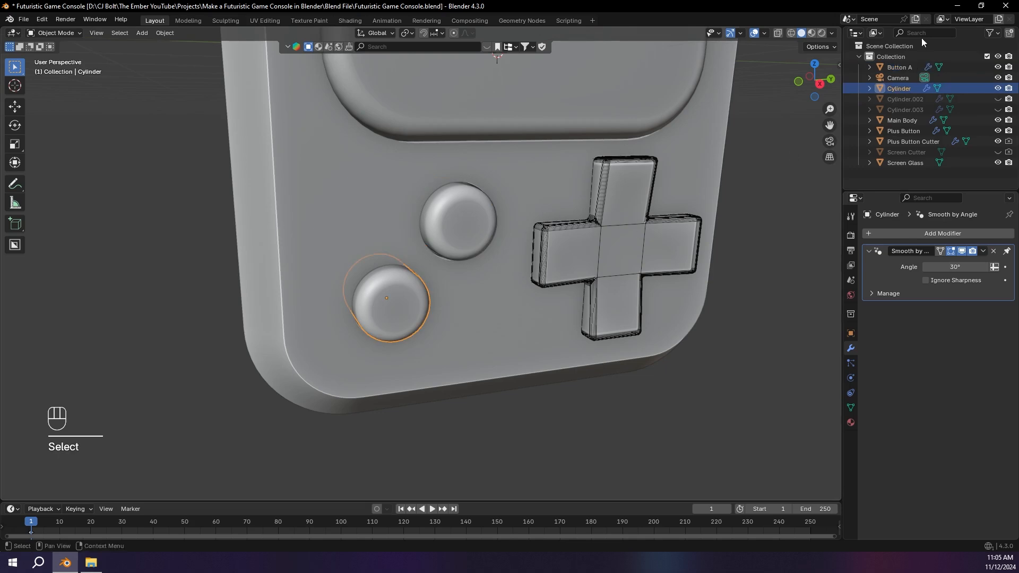
double_click(899, 88)
text(Button B)
key(Return)
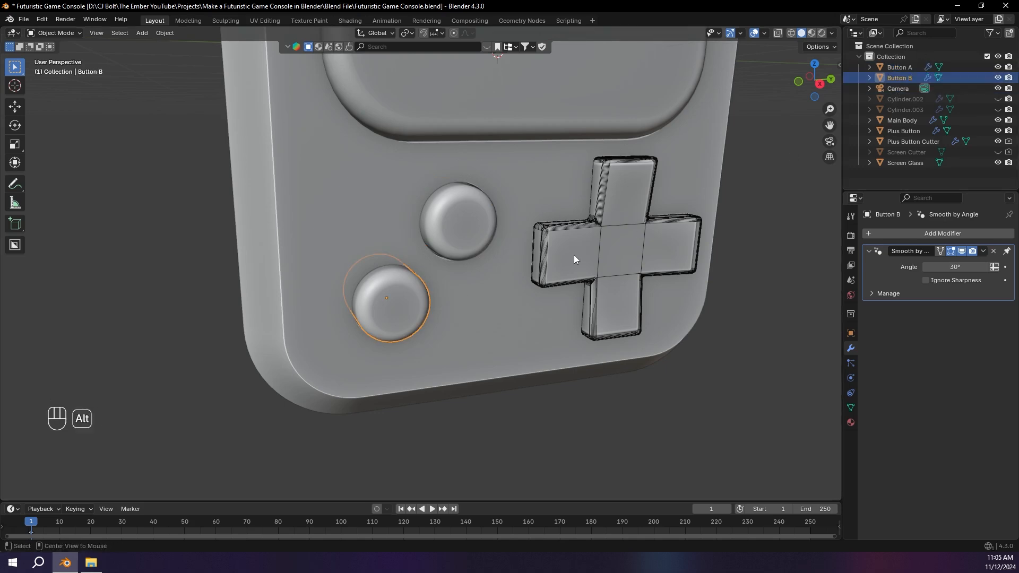
Step: Reveal all hidden objects, then hide the Screen Cutter again
key(alt+h)
scroll(562, 256, down, 3)
middle_drag(489, 250, 507, 300)
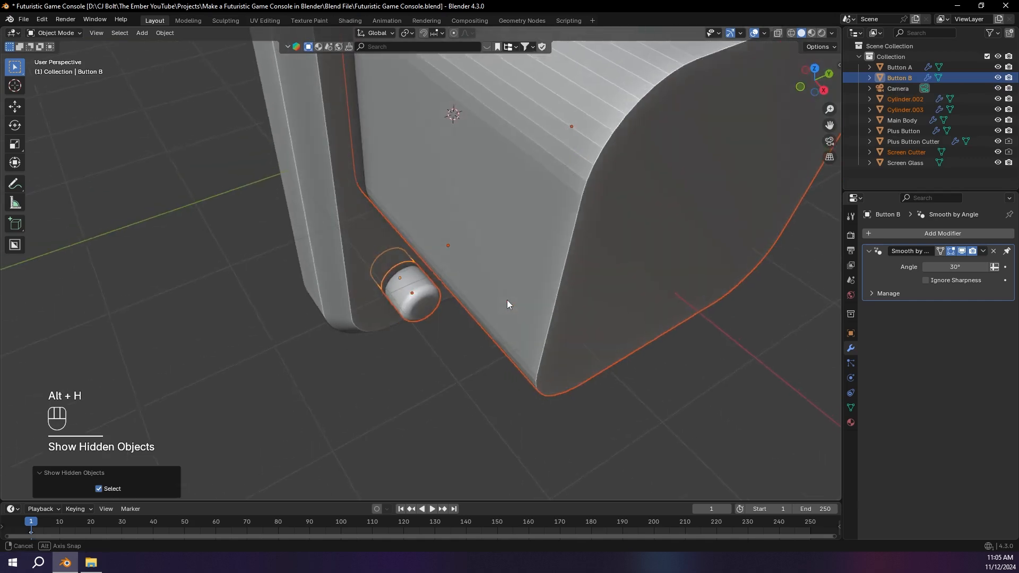
click(515, 147)
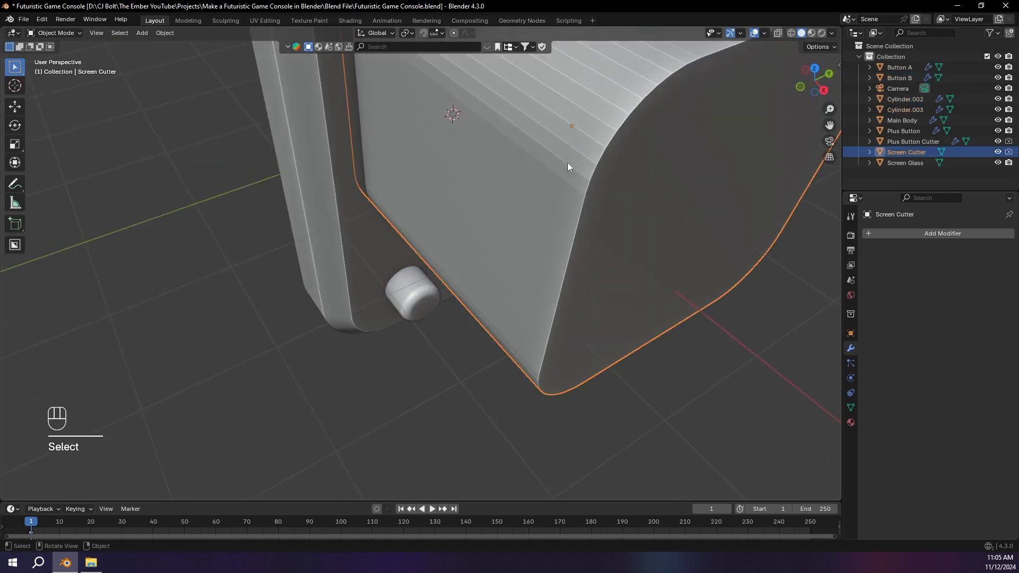
key(h)
Step: Rename the upper round button's cutter, Cylinder.002, as Button A Cutter
scroll(491, 164, up, 3)
middle_drag(426, 183, 421, 146)
click(497, 218)
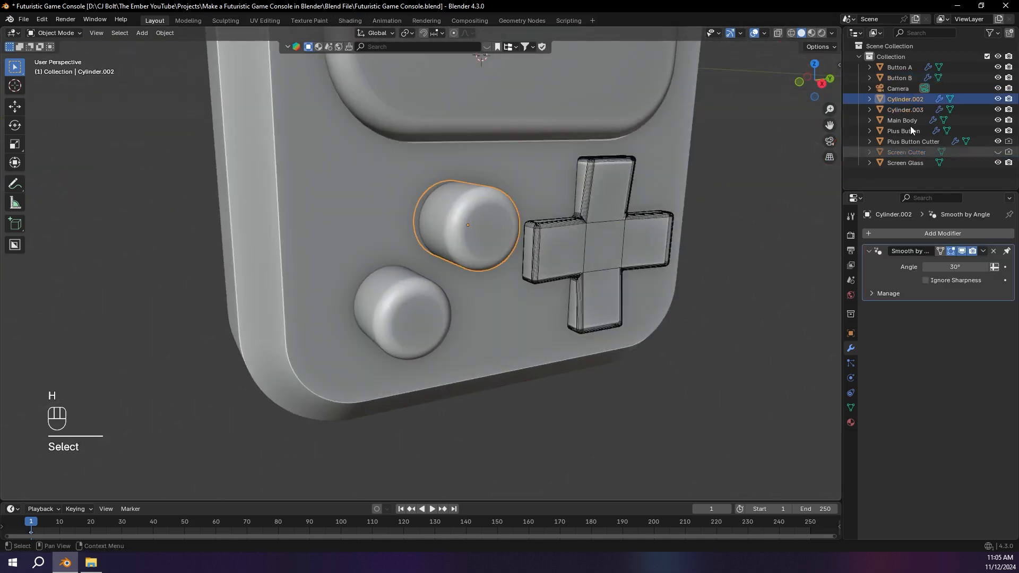
double_click(903, 99)
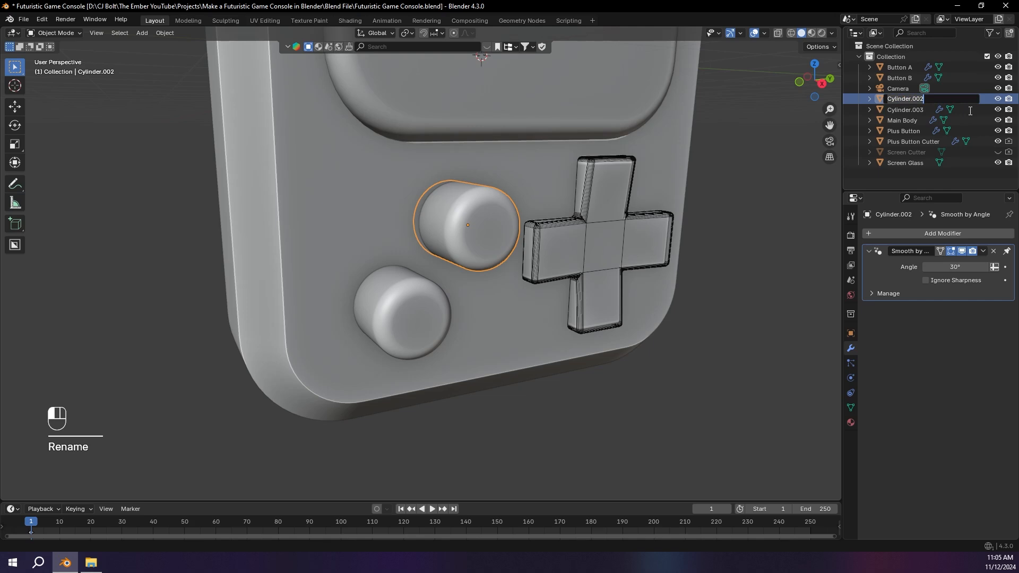
text(Button A Cutter)
key(Return)
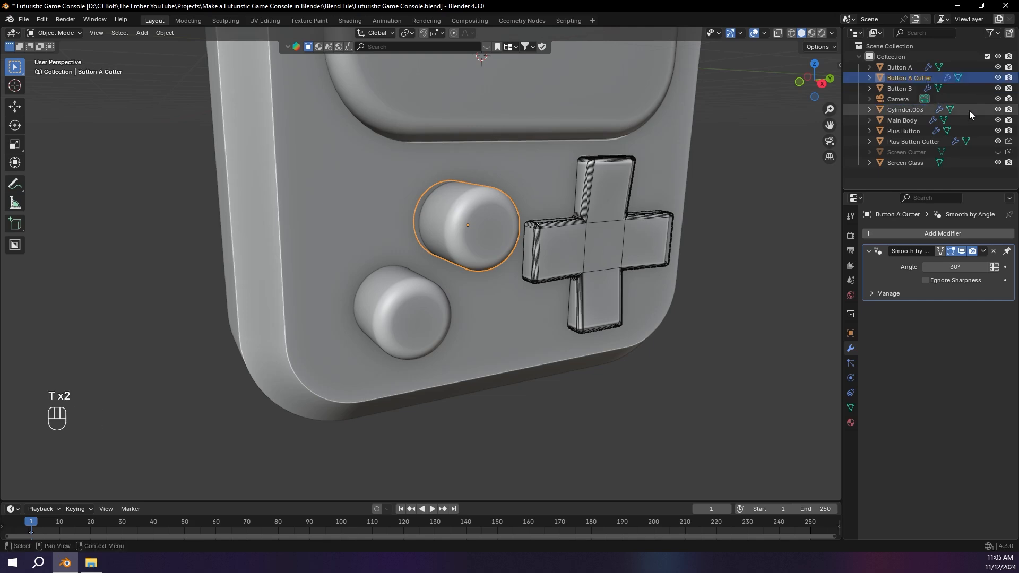
Step: Rename the lower round button's cutter, Cylinder.003, as Button B Cutter
click(436, 297)
double_click(922, 109)
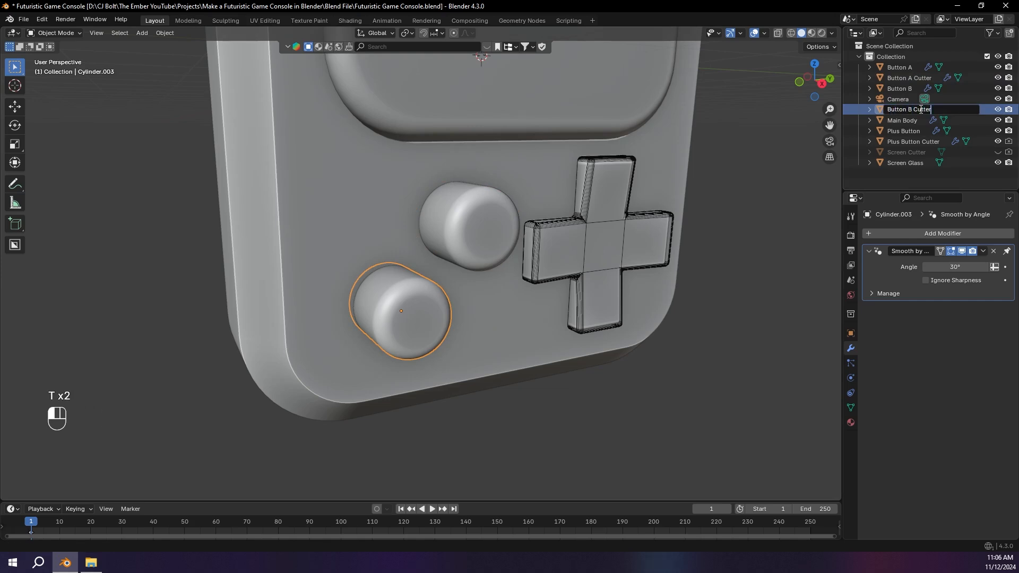
key(Return)
Step: Create a new collection in the scene and name it Buttons
scroll(619, 148, down, 3)
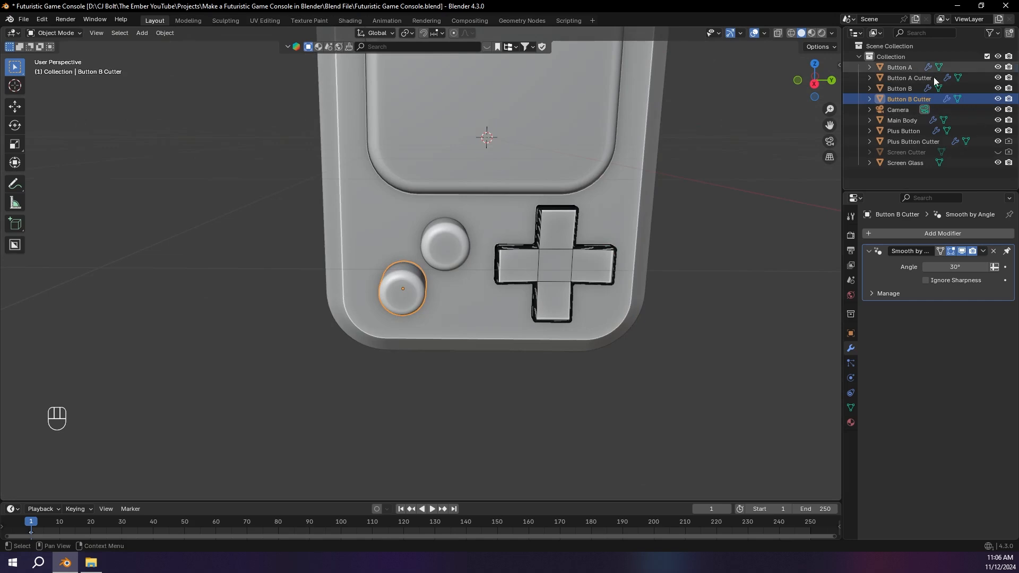
click(1009, 33)
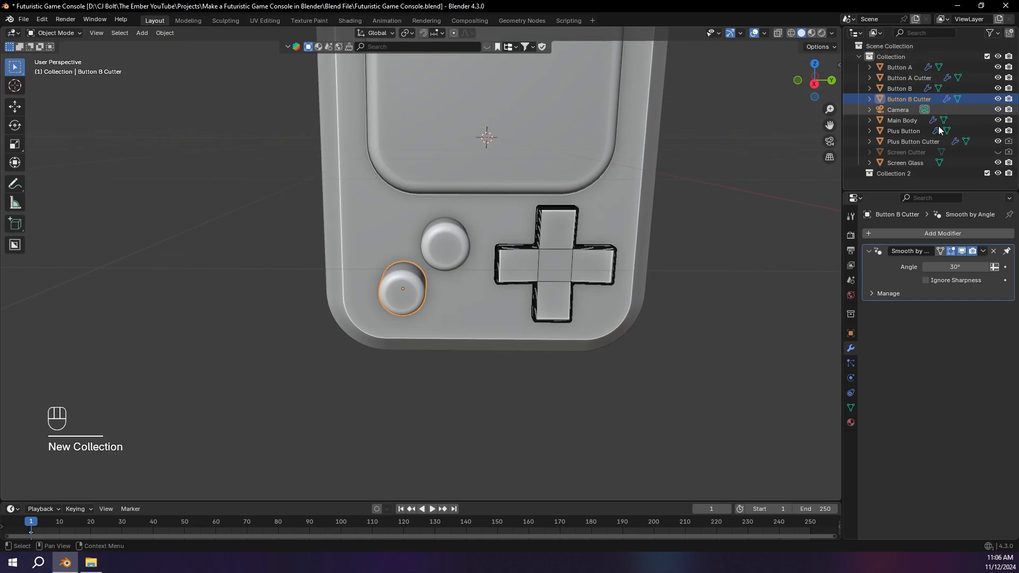
double_click(893, 174)
text(Butt)
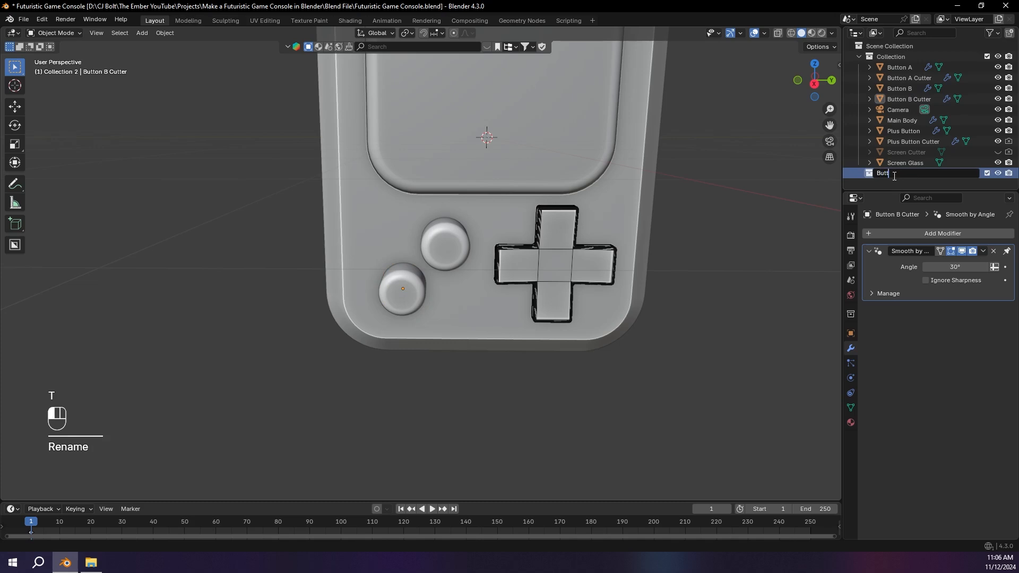
text(ons)
key(Return)
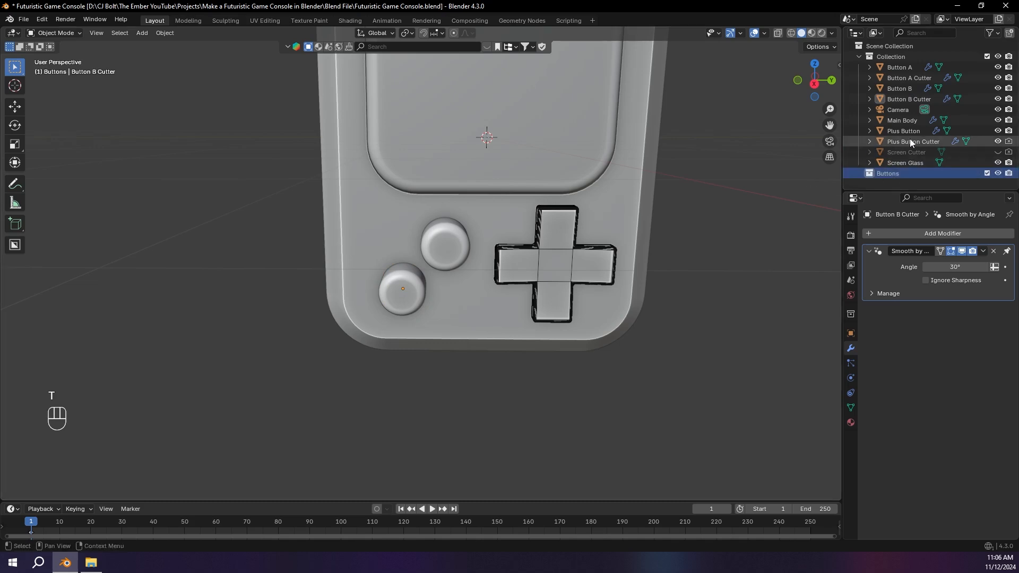
Step: Move Plus Button, Button B and Button A into the Buttons collection
click(925, 141)
click(923, 131)
ctrl+click(915, 89)
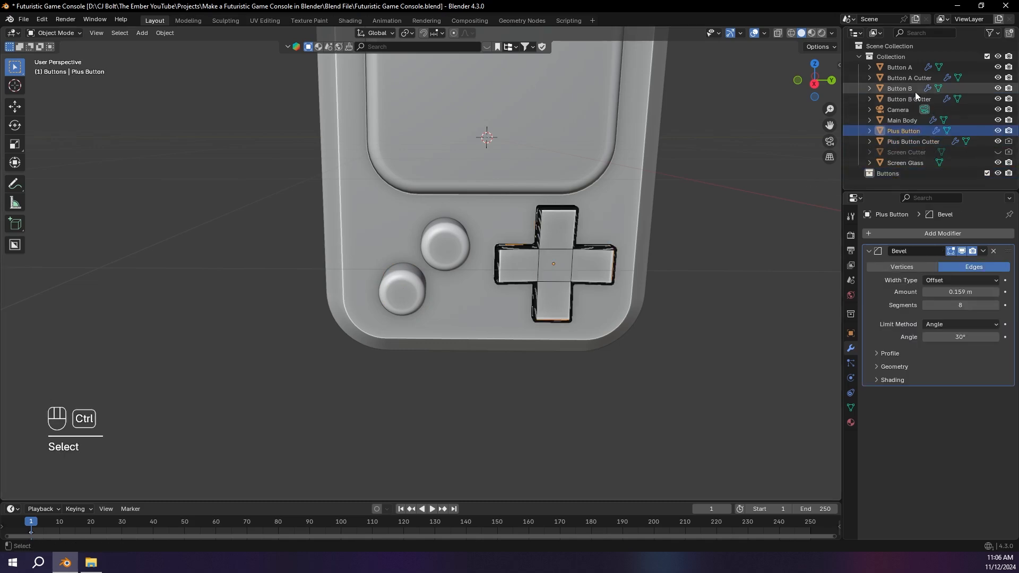
ctrl+click(917, 68)
drag(916, 68, 902, 174)
click(859, 141)
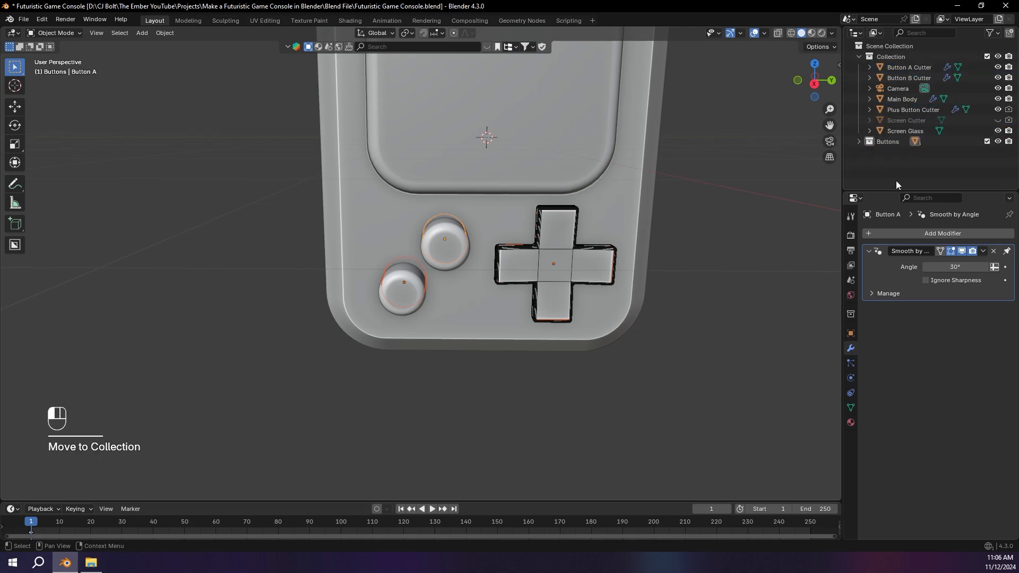
click(896, 181)
Step: Create another new collection in the scene and name it Cutters
click(1009, 32)
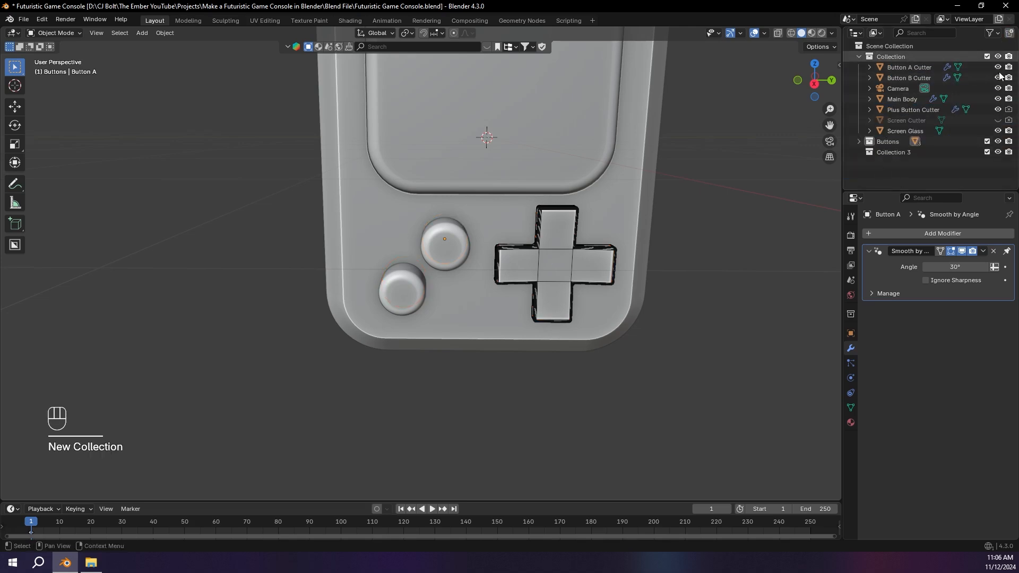
click(935, 151)
double_click(900, 151)
text(Cutters)
key(Return)
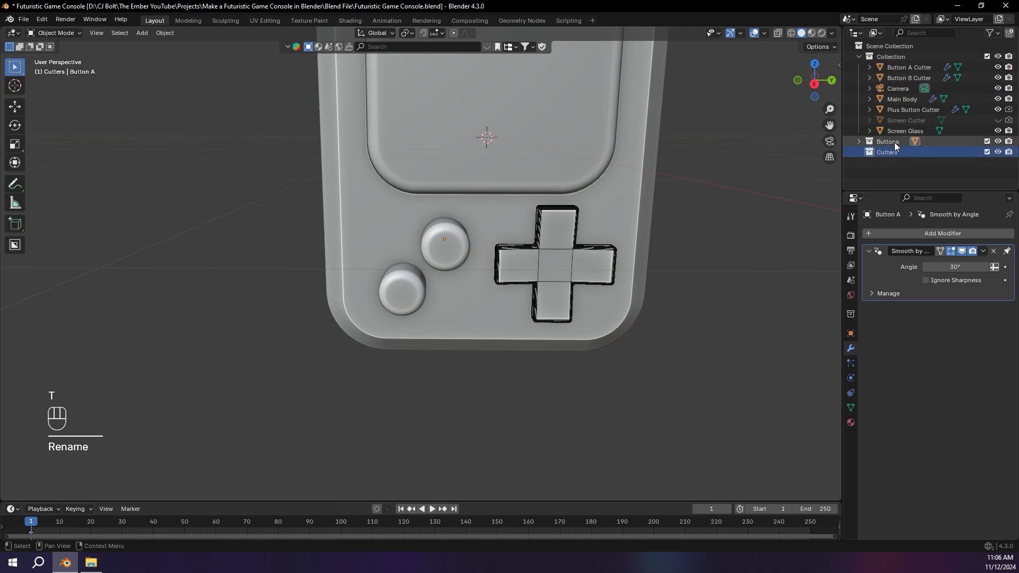
Step: Move Button A Cutter, Button B Cutter, Plus Button Cutter and Screen Cutter into the Cutters collection
click(925, 68)
ctrl+click(927, 78)
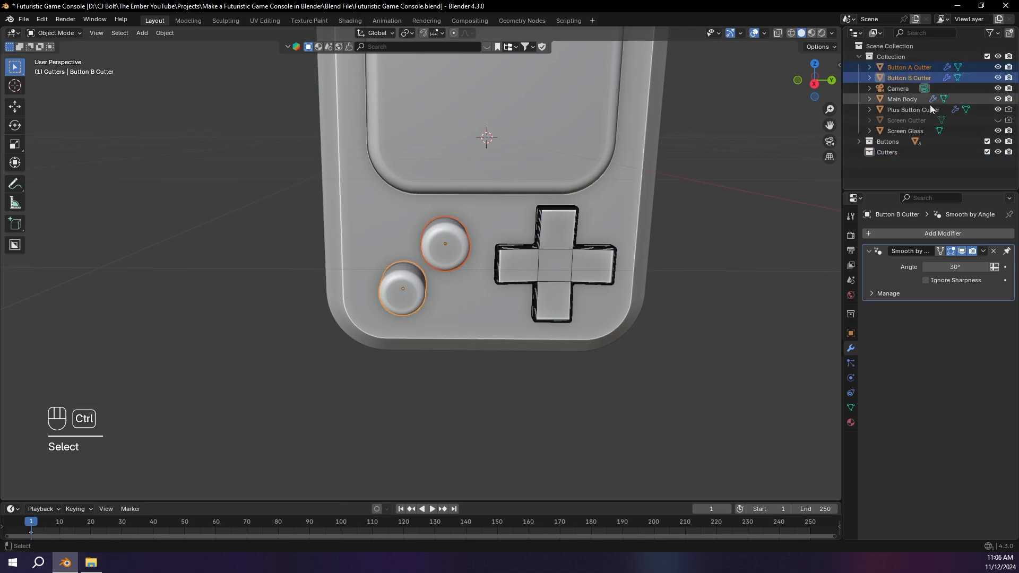
ctrl+click(924, 110)
ctrl+click(922, 120)
drag(910, 122, 898, 153)
click(890, 167)
mouse_move(1009, 120)
mouse_down()
mouse_move(1010, 145)
mouse_move(998, 122)
mouse_up()
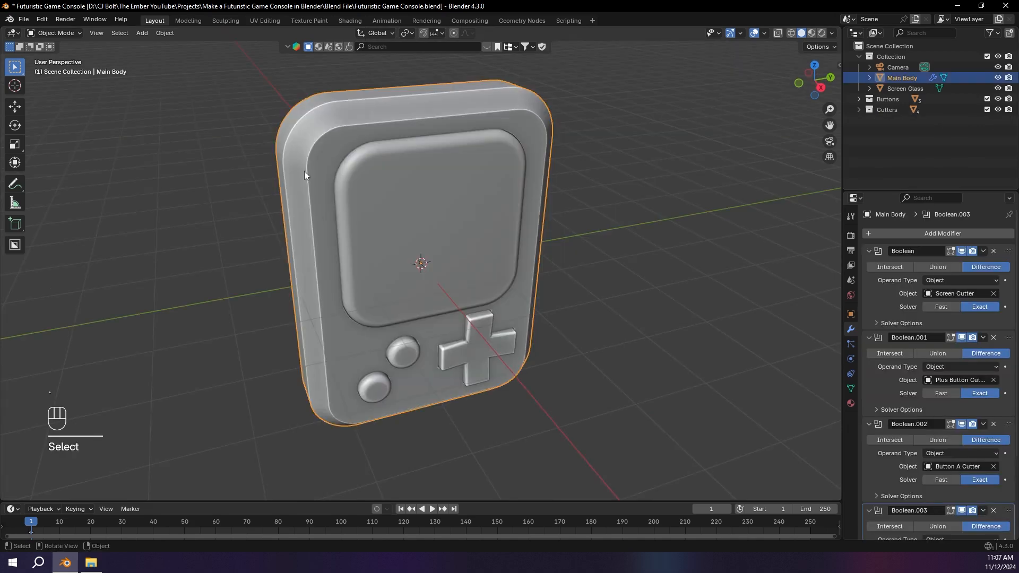
Step: Add a 2 m cube at the world origin and isolate it in local view
middle_drag(304, 171, 416, 155)
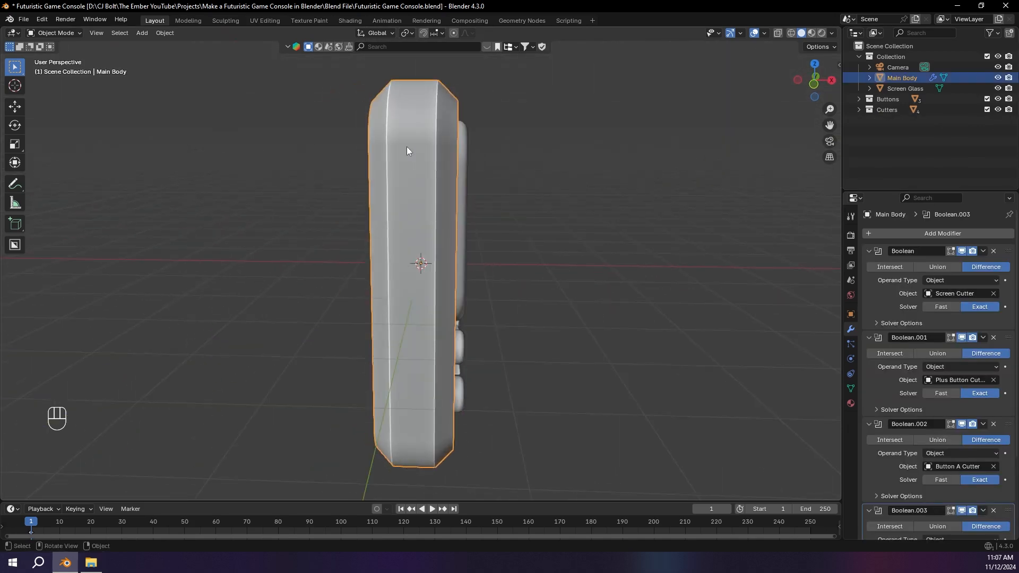
middle_drag(594, 159, 552, 160)
key(shift+a)
mouse_move(552, 161)
click(620, 162)
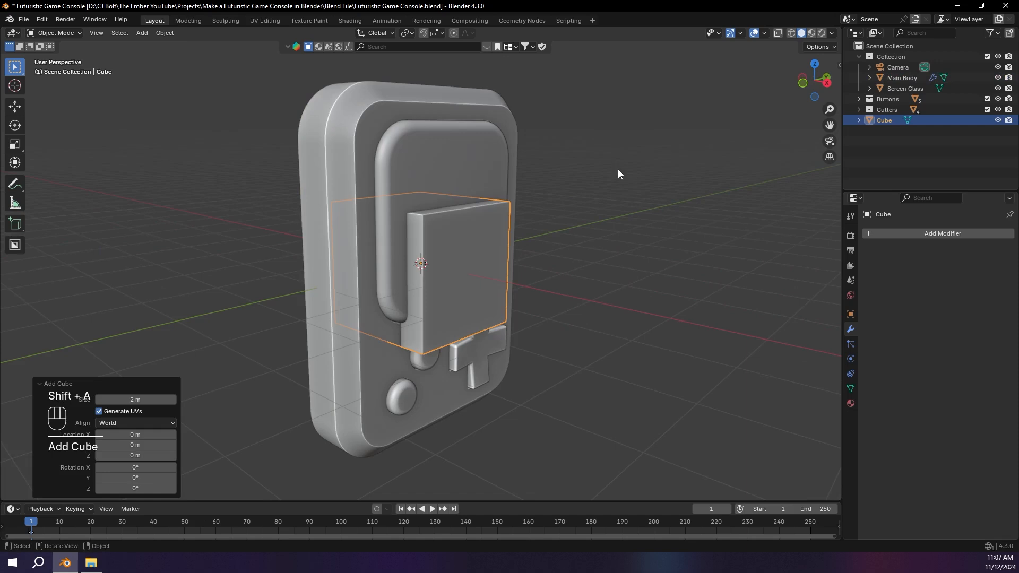
key(KP_Divide)
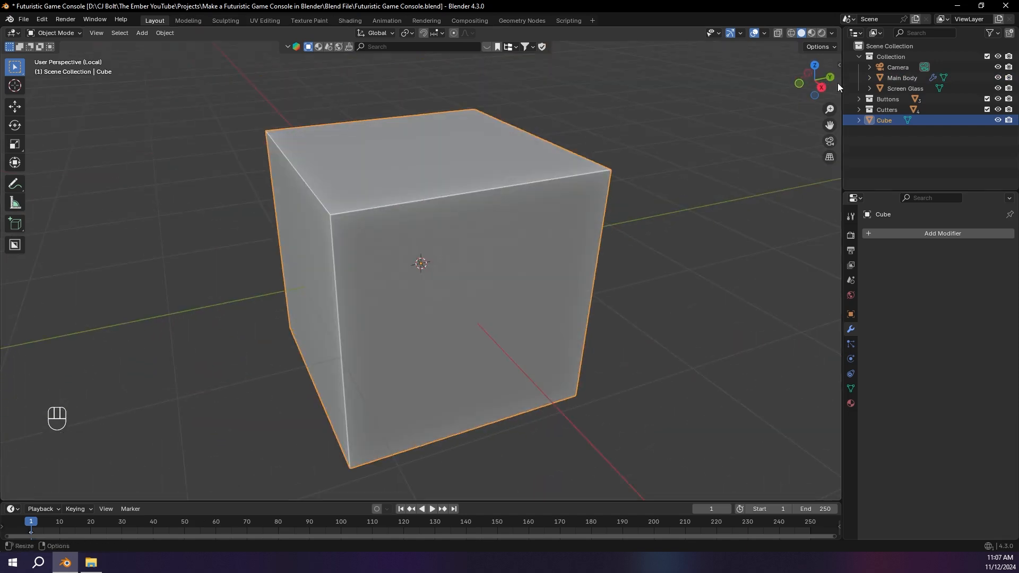
Step: Scale the cube to about 0.28 along global Z and about 2.22 along global Y to form a flat, elongated box
key(s)
key(z)
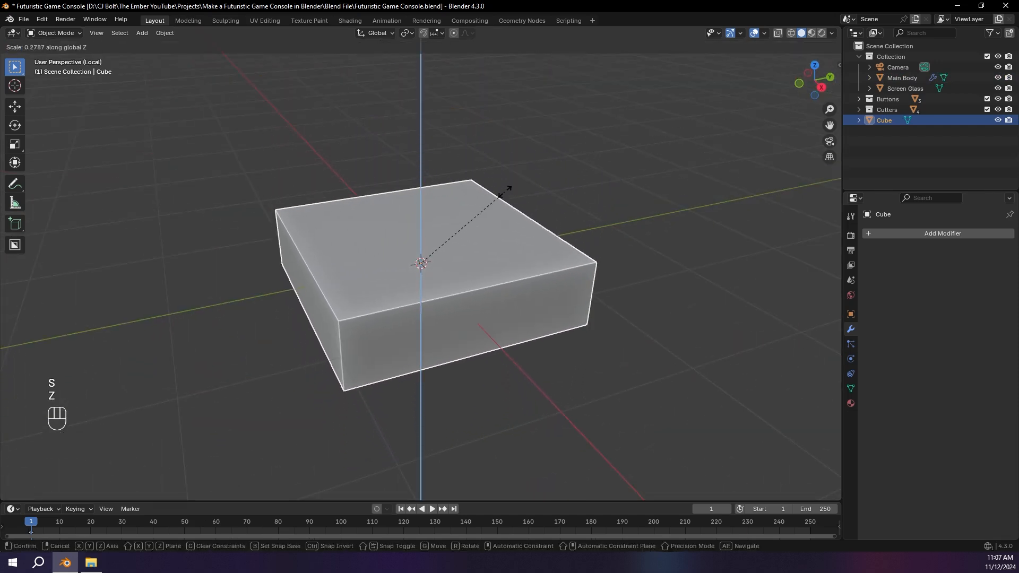
click(506, 190)
key(s)
key(y)
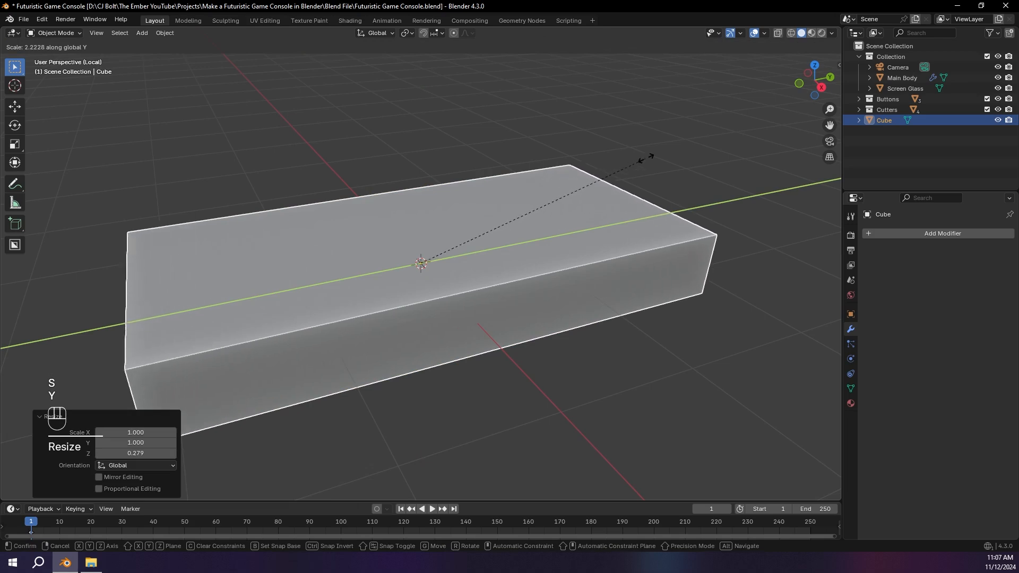
click(648, 156)
Step: Select the four vertical corner edges of the flattened box in Edit Mode
key(Tab)
click(265, 316)
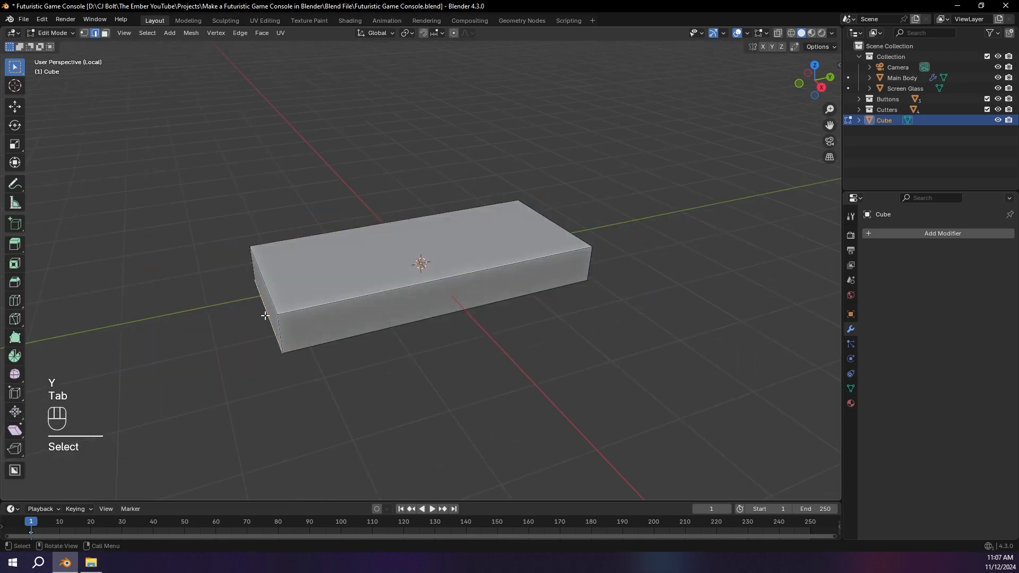
middle_drag(271, 306, 284, 313)
key(2)
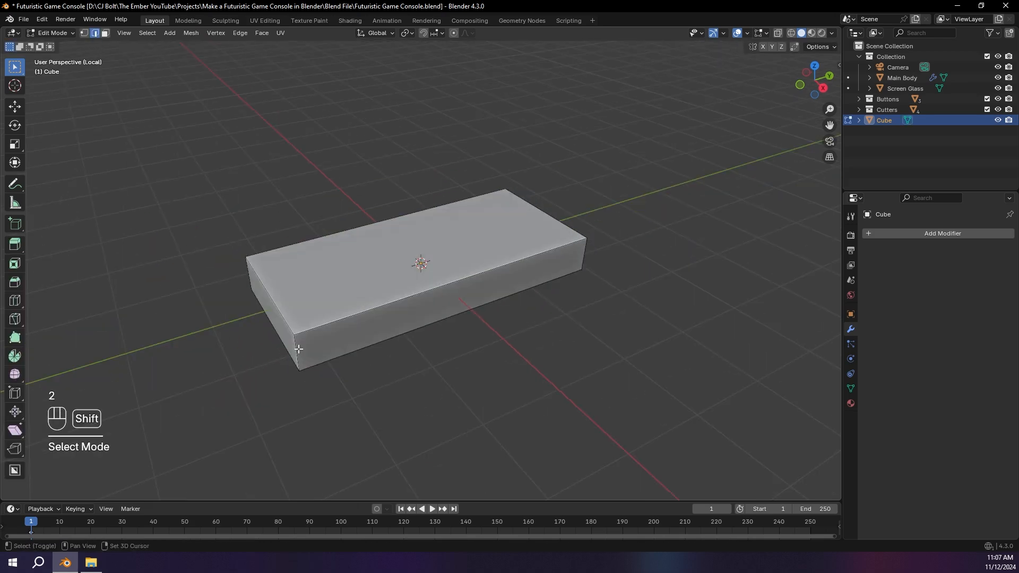
middle_drag(593, 266, 637, 300)
shift+click(584, 312)
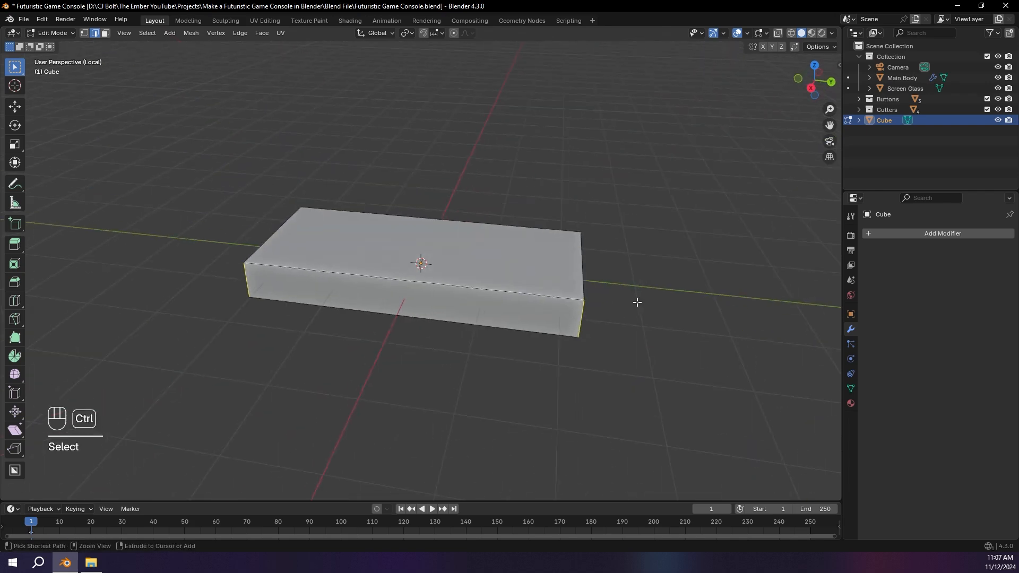
key(ctrl+b)
scroll(662, 298, up, 8)
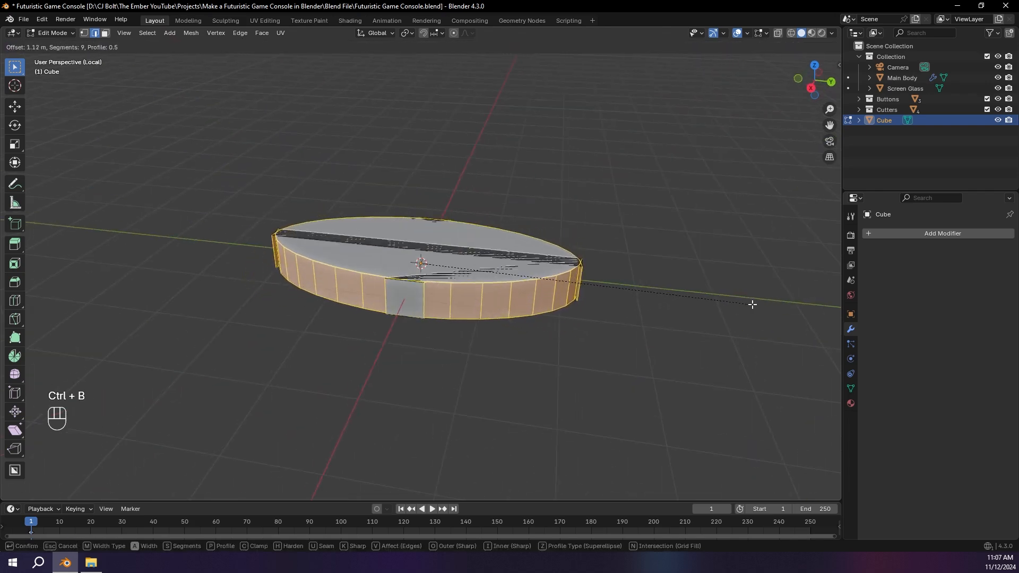
key(Escape)
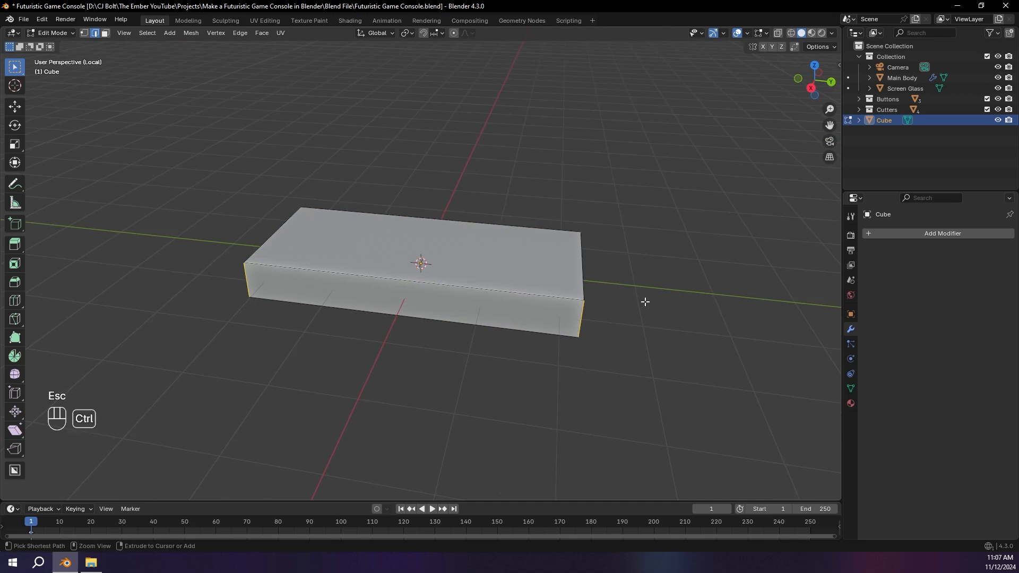
Step: Return to Object Mode and apply the scale of the flattened box
key(Tab)
key(ctrl+a)
click(645, 301)
middle_drag(658, 294, 635, 302)
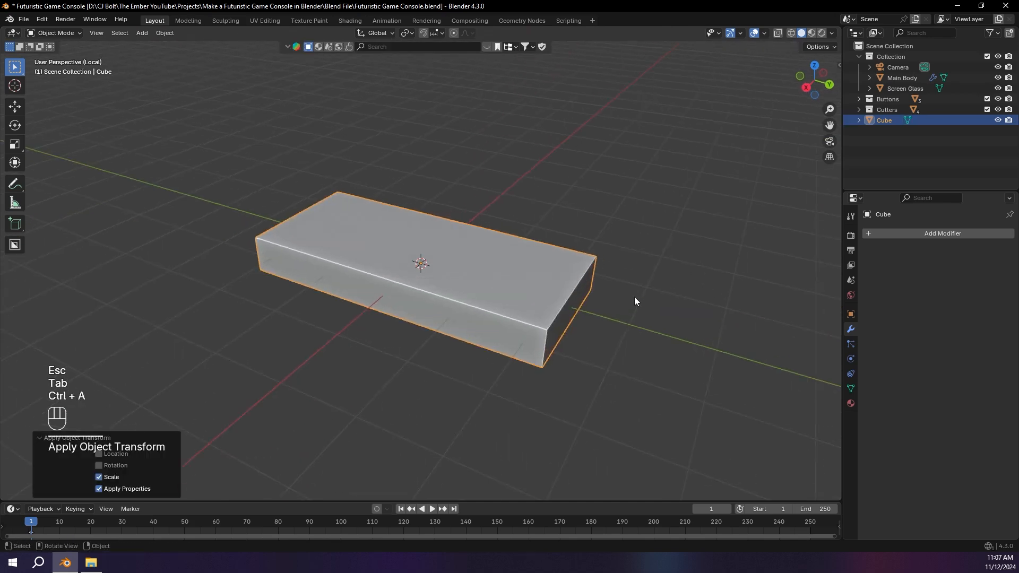
Step: Bevel the box's four vertical corner edges with 9 segments
key(Tab)
key(ctrl+b)
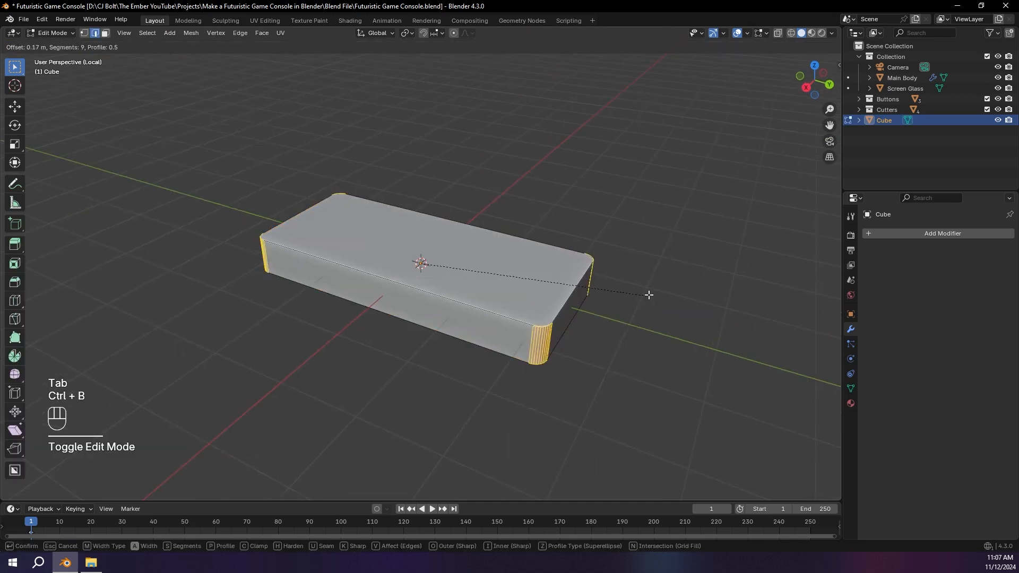
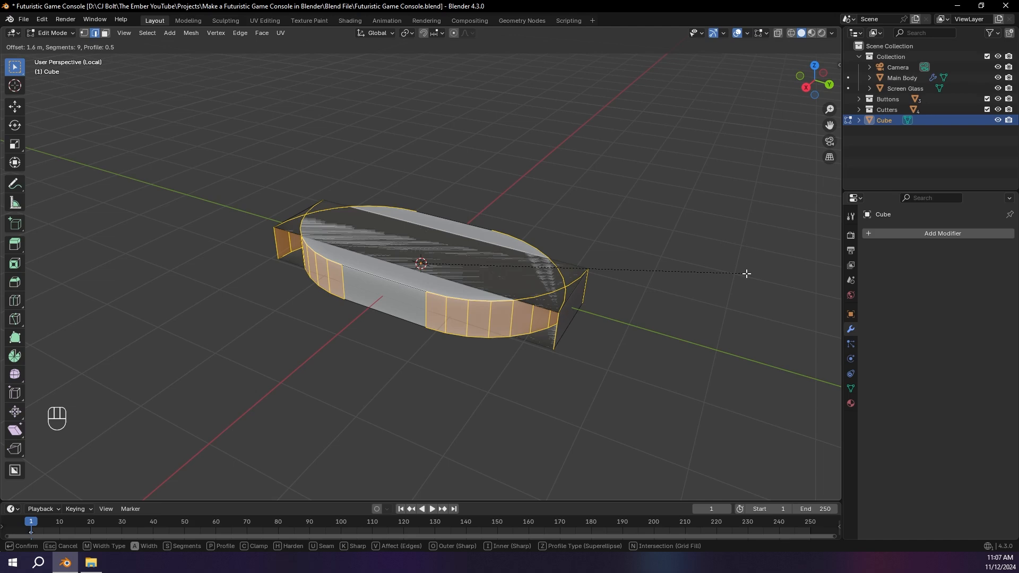
Step: Finish the box's corner-edge bevel with Clamp Overlap enabled, 14 segments and a width of about 2.22 m
key(c)
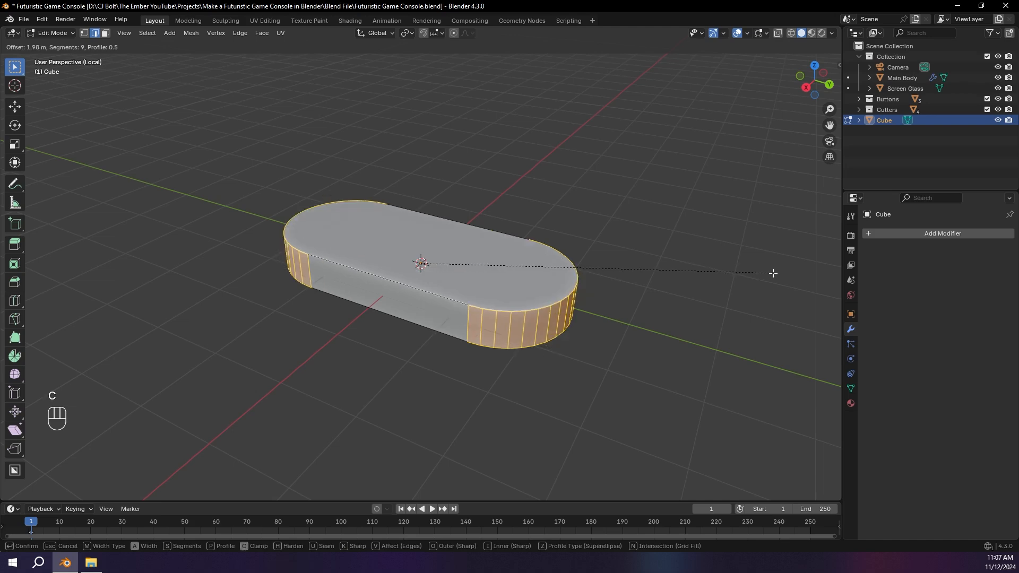
scroll(815, 273, up, 3)
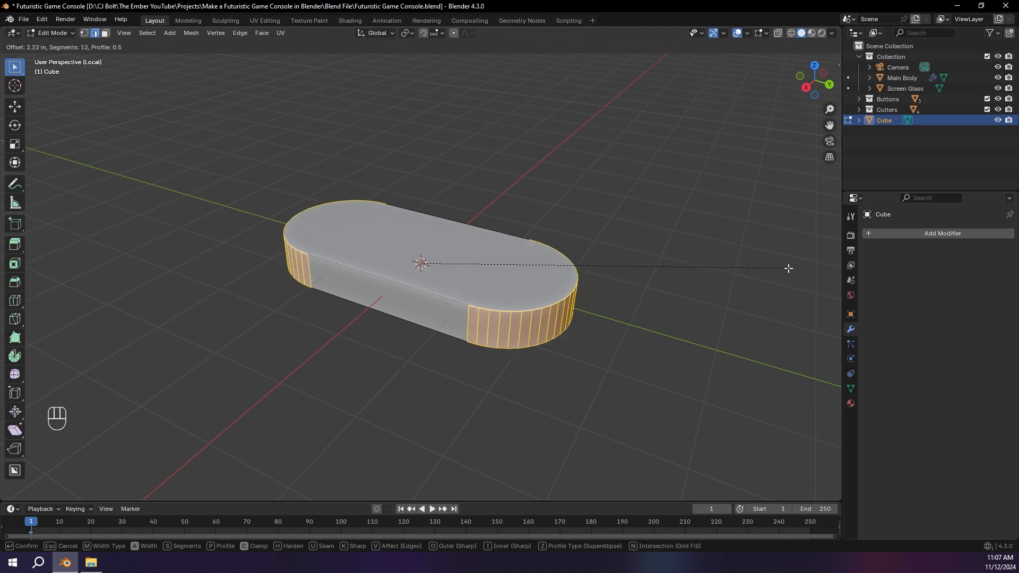
scroll(788, 268, up, 2)
click(788, 267)
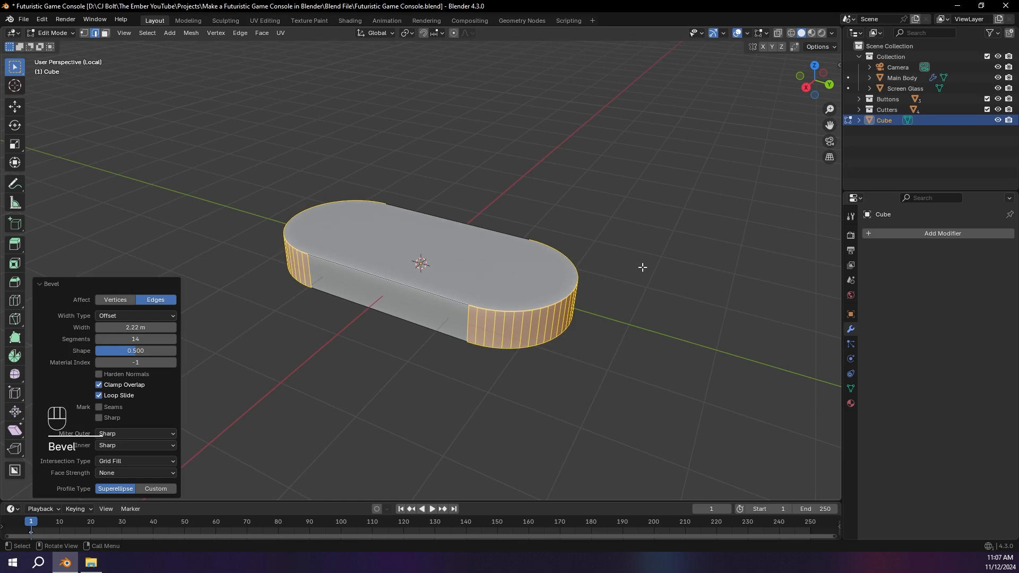
key(Tab)
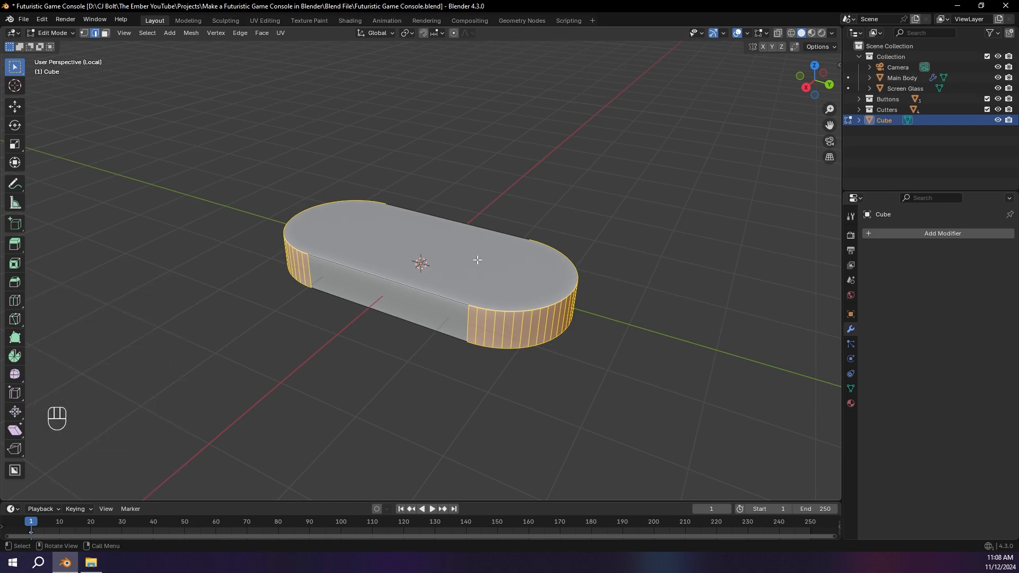
Step: Select all vertices of the rounded box and merge them by distance
click(84, 33)
key(a)
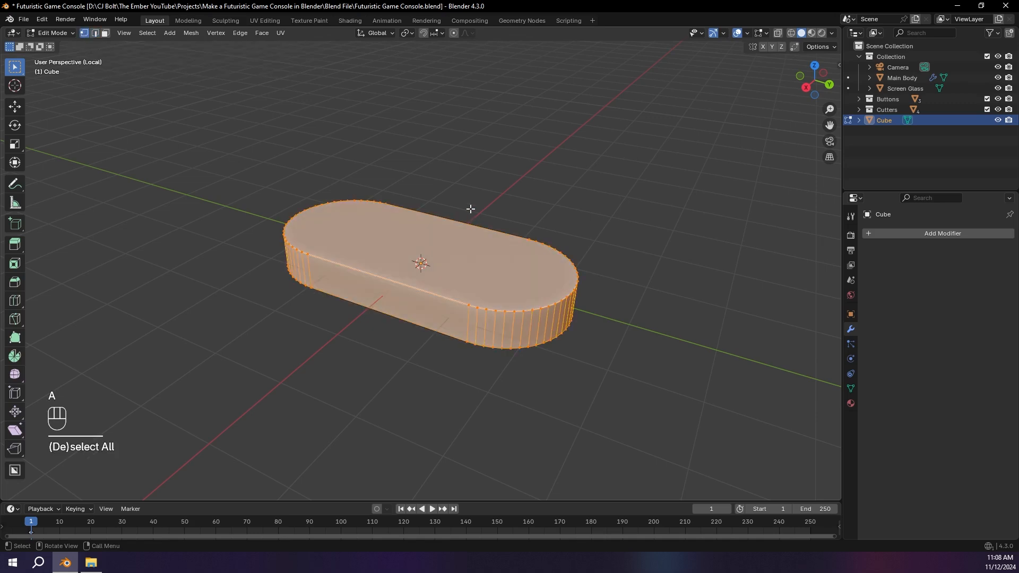
key(m)
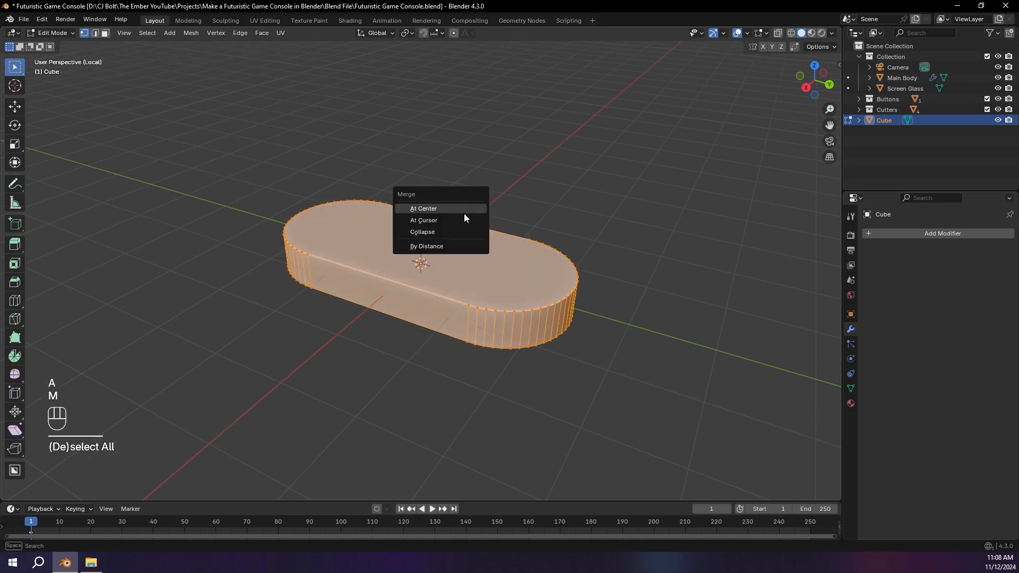
click(420, 247)
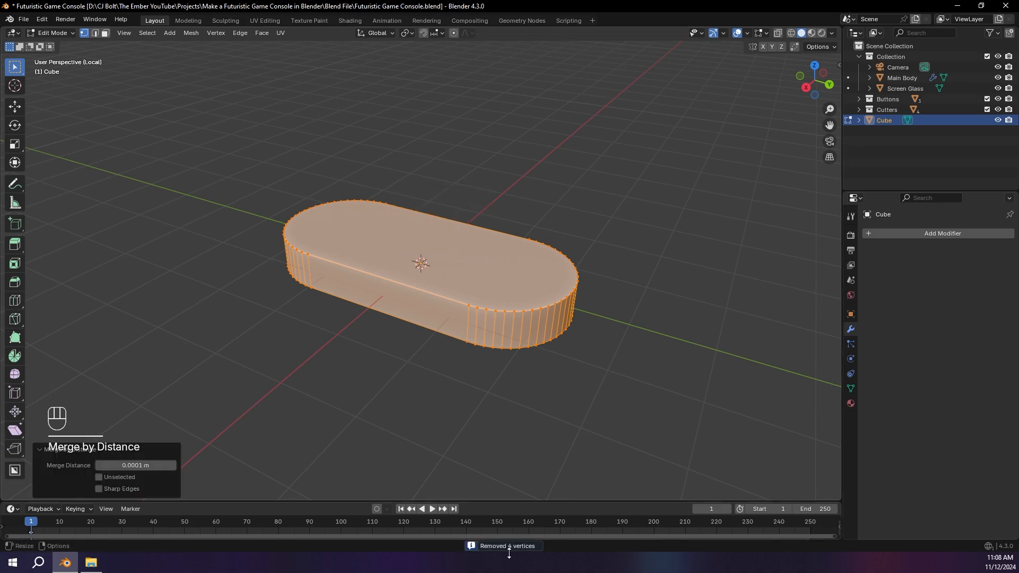
Step: Bevel the border of the rounded box's top face by about 0.15 m with 14 segments
click(264, 234)
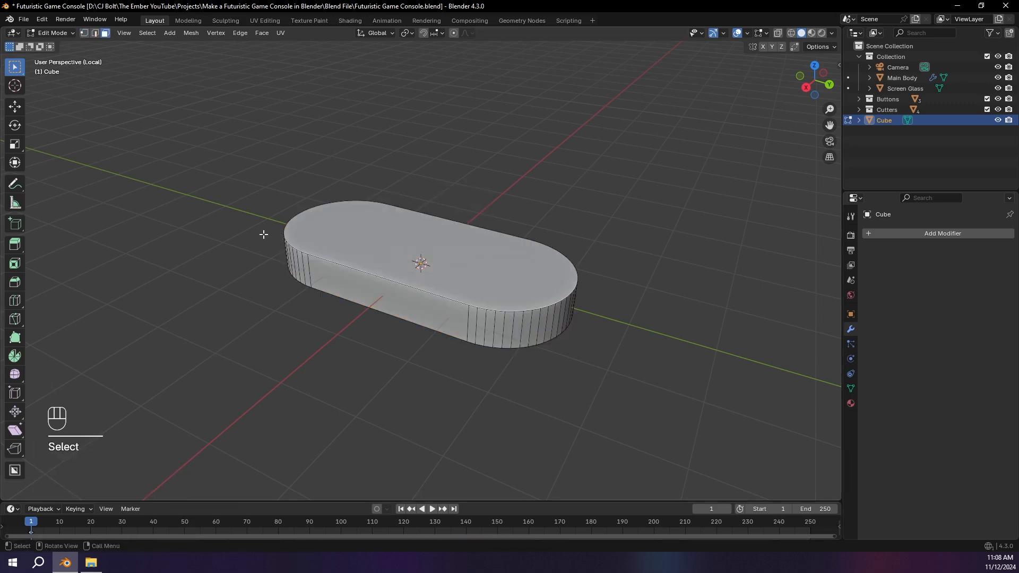
click(336, 240)
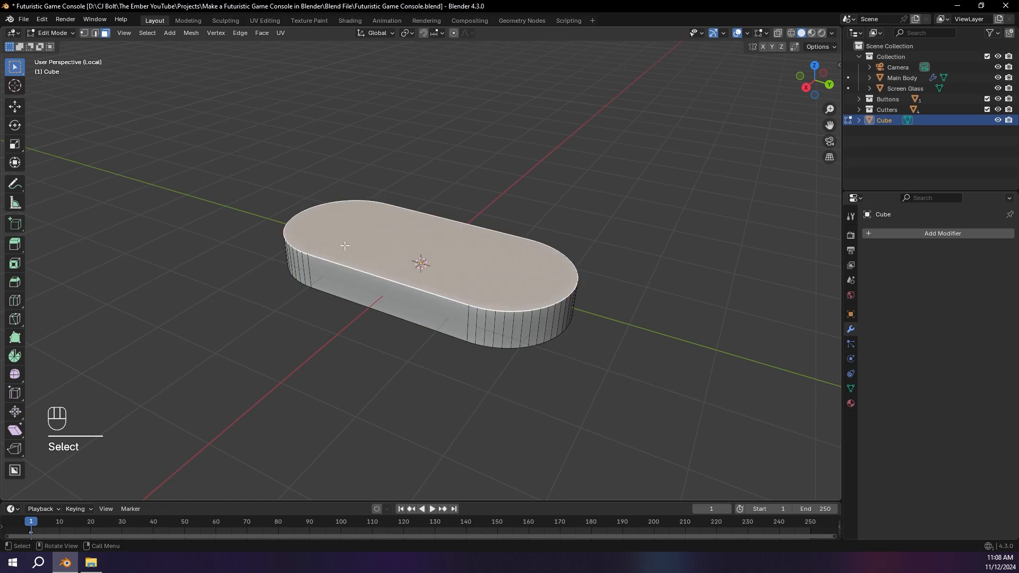
key(ctrl+b)
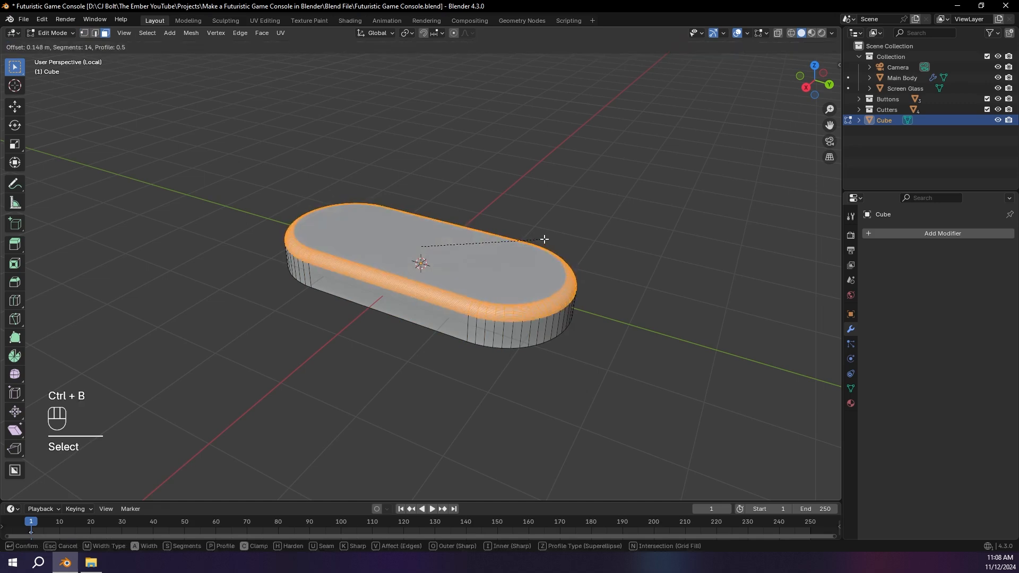
click(545, 239)
Step: Return to Object Mode and apply Shade Auto Smooth with a 30° angle to the rounded box
key(Tab)
middle_drag(381, 240, 481, 214)
right_click(399, 237)
click(404, 250)
middle_drag(461, 274, 450, 231)
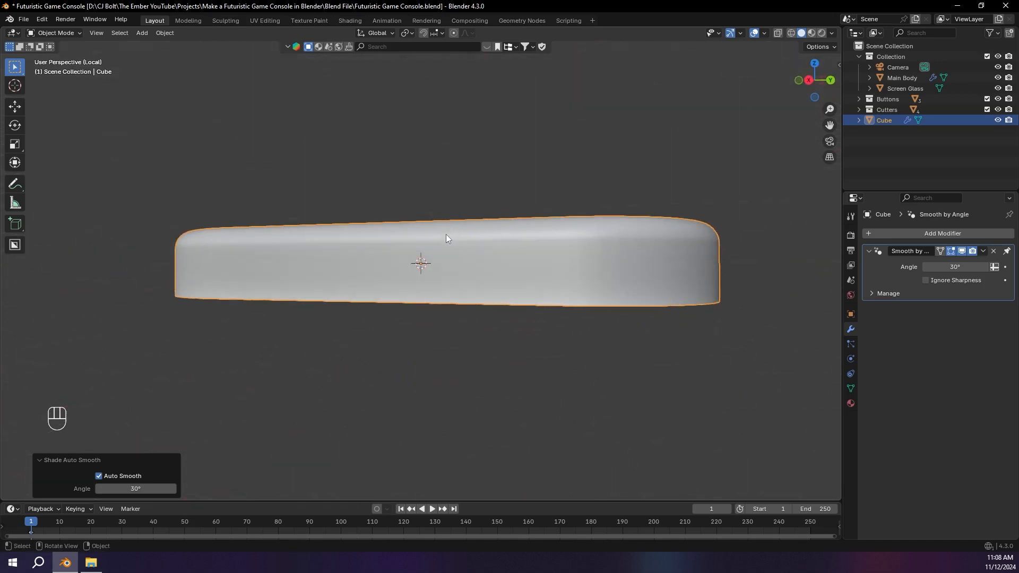
Step: Leave local view and rotate the rounded box -90° in the right orthographic view so it stands upright
key(KP_Divide)
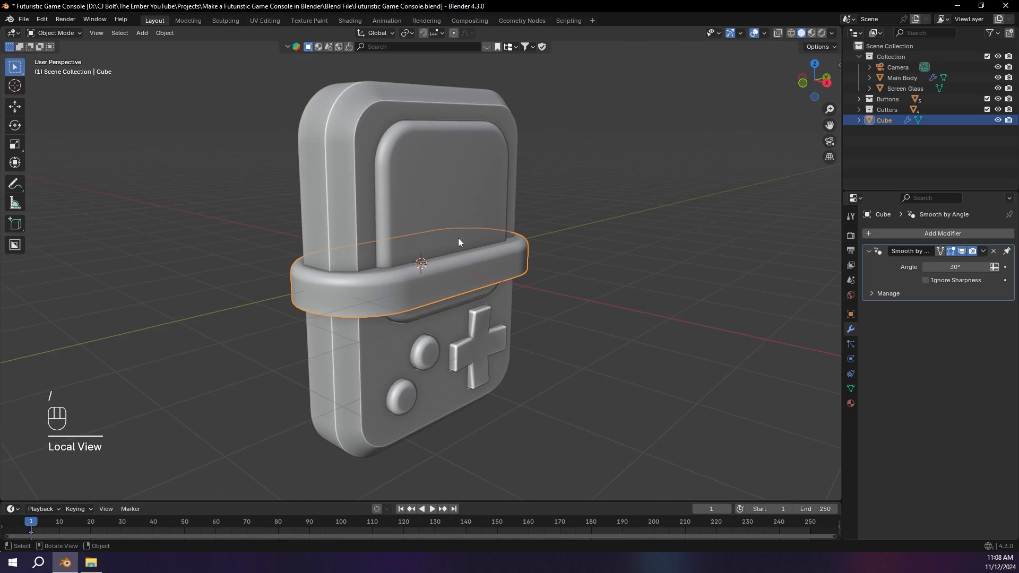
click(826, 82)
key(r)
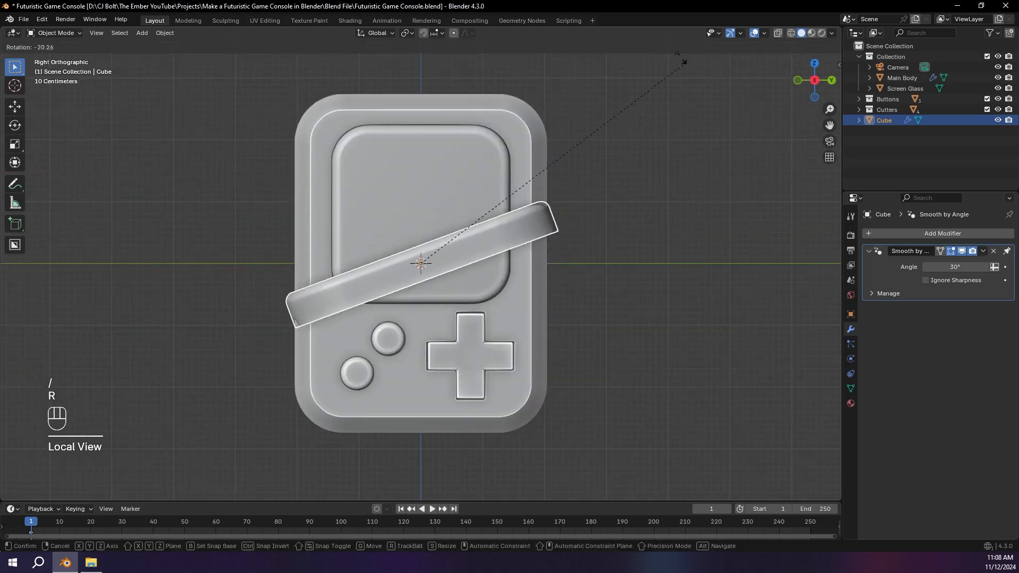
key(ctrl)
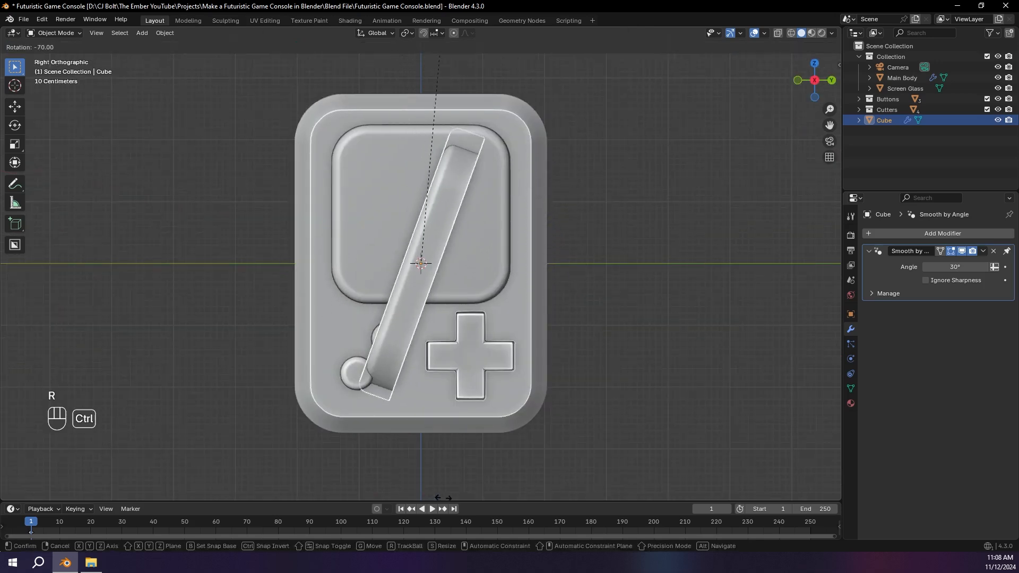
click(338, 468)
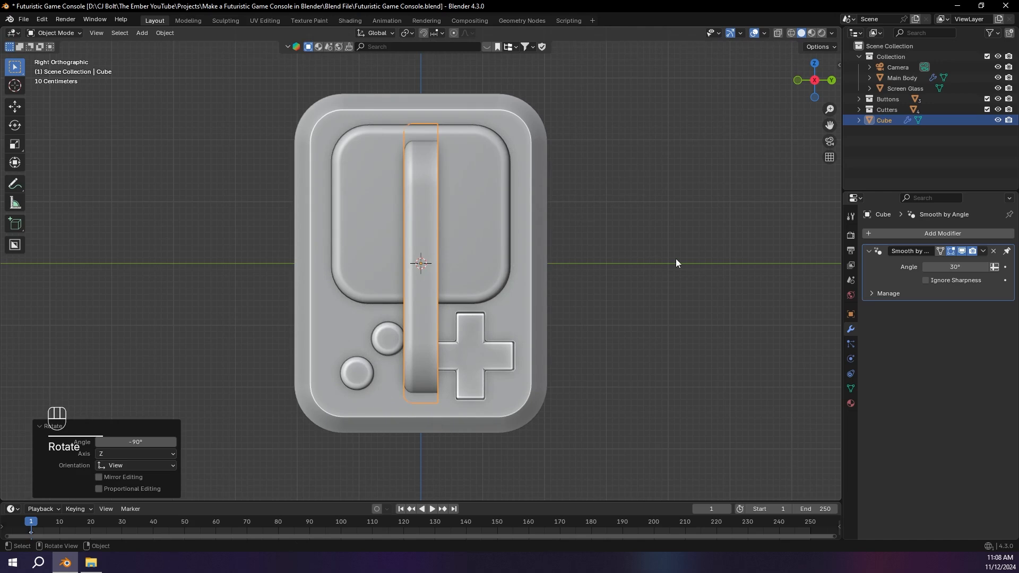
Step: Move the rounded box about -2.4 m in Y and 0.18 m in Z beside the console, and scale it to 0.151
key(g)
click(528, 252)
key(s)
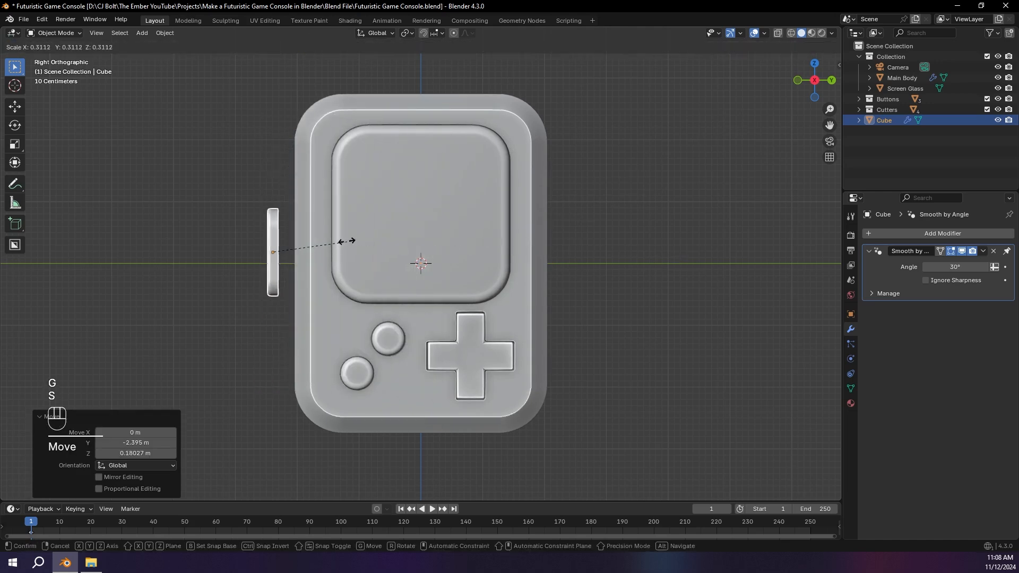
click(307, 231)
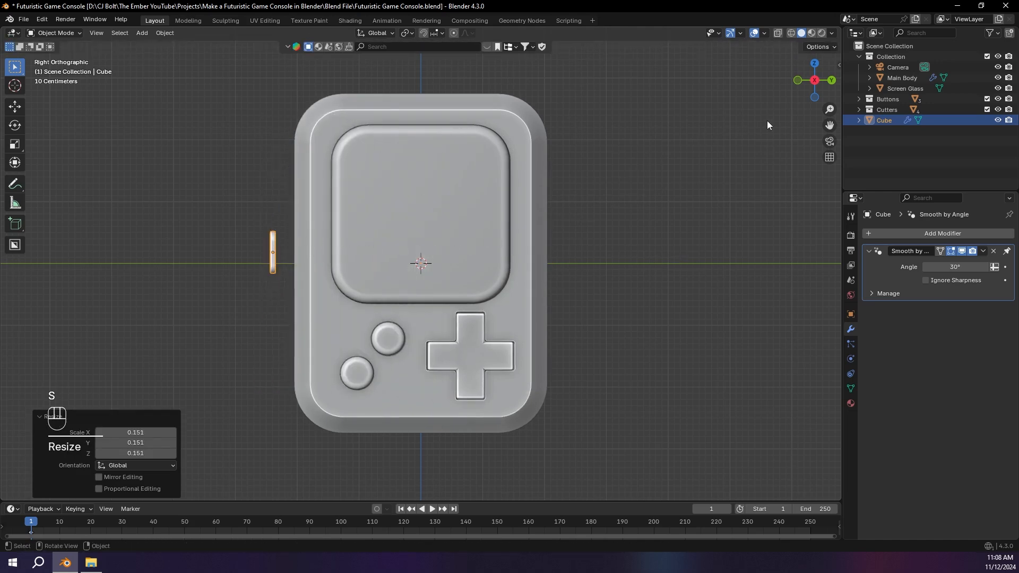
Step: Raise the small side button about 1.04 m along Z in the front orthographic view
click(794, 83)
click(798, 79)
click(423, 247)
scroll(579, 243, up, 2)
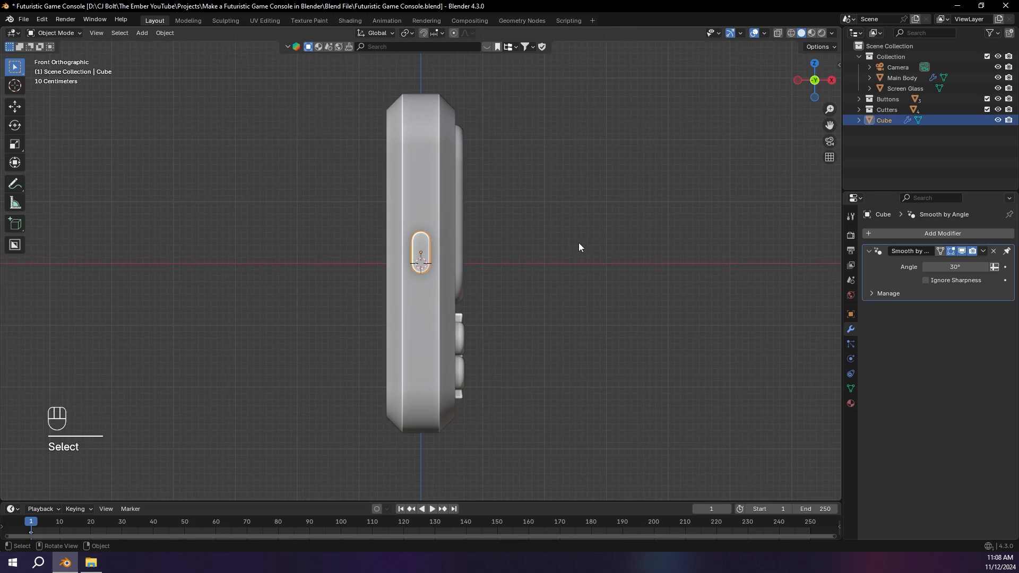
key(g)
key(z)
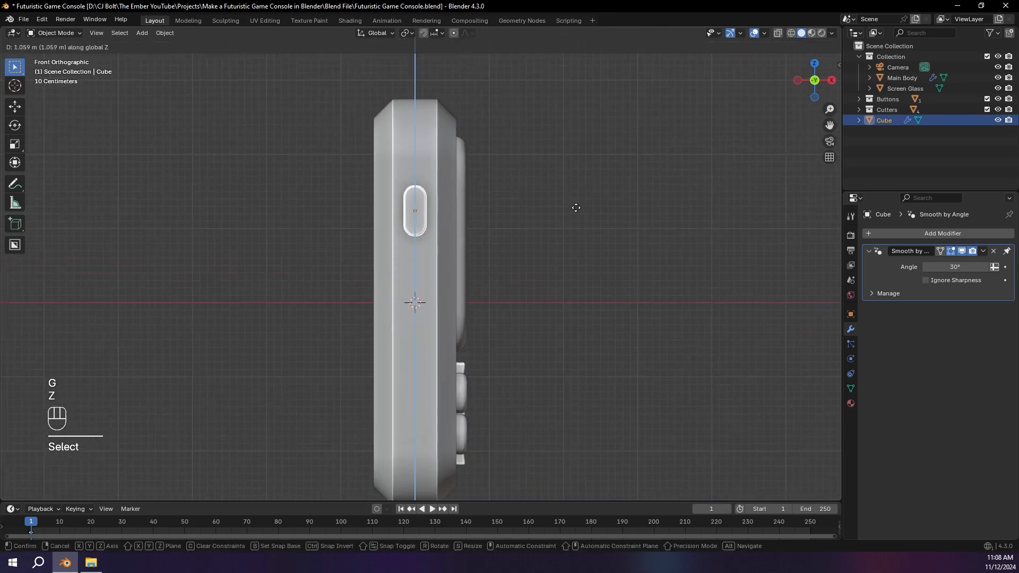
click(578, 215)
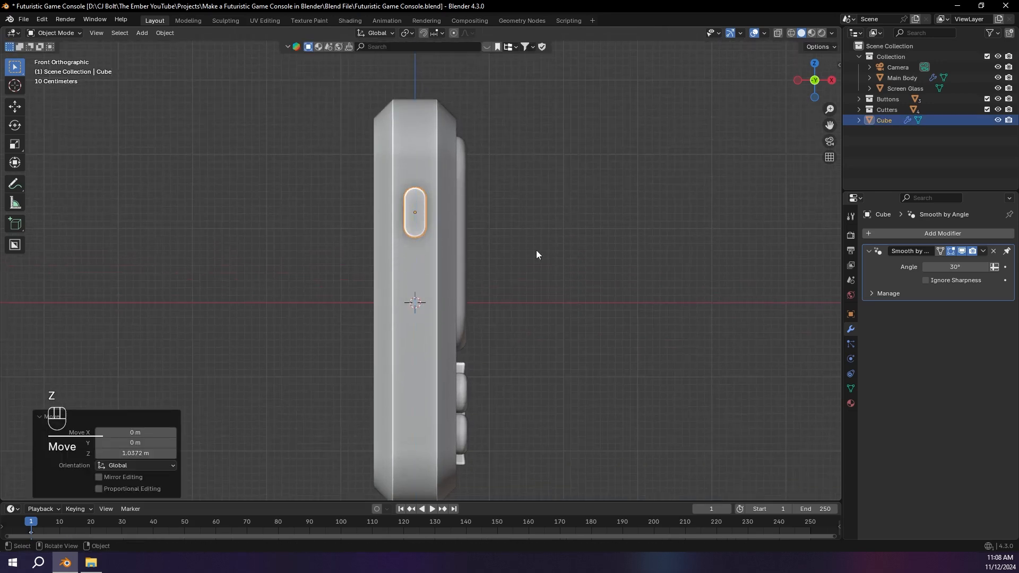
Step: Duplicate the side button and place the copy about 0.79 m lower along Z
key(shift+d)
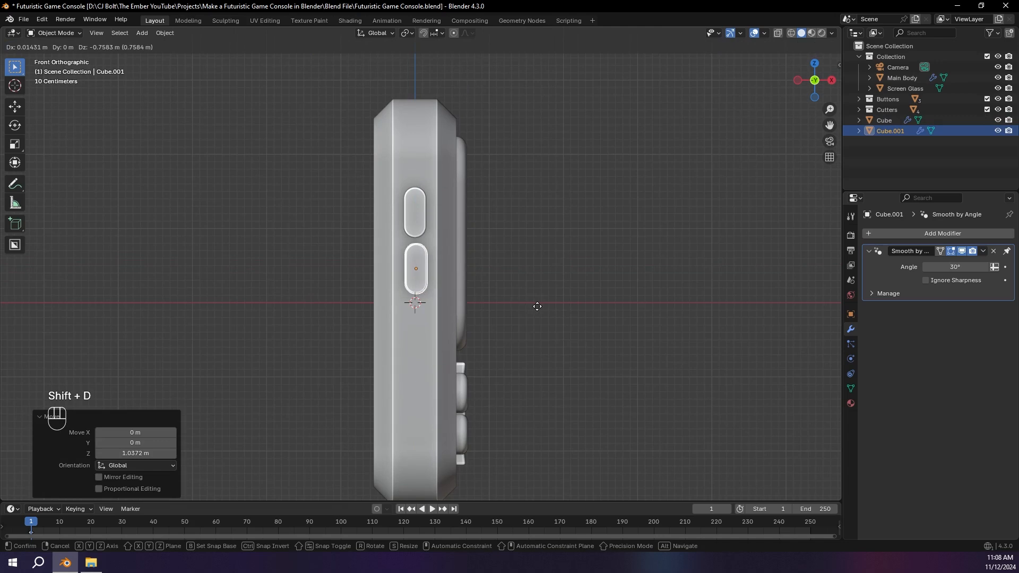
key(z)
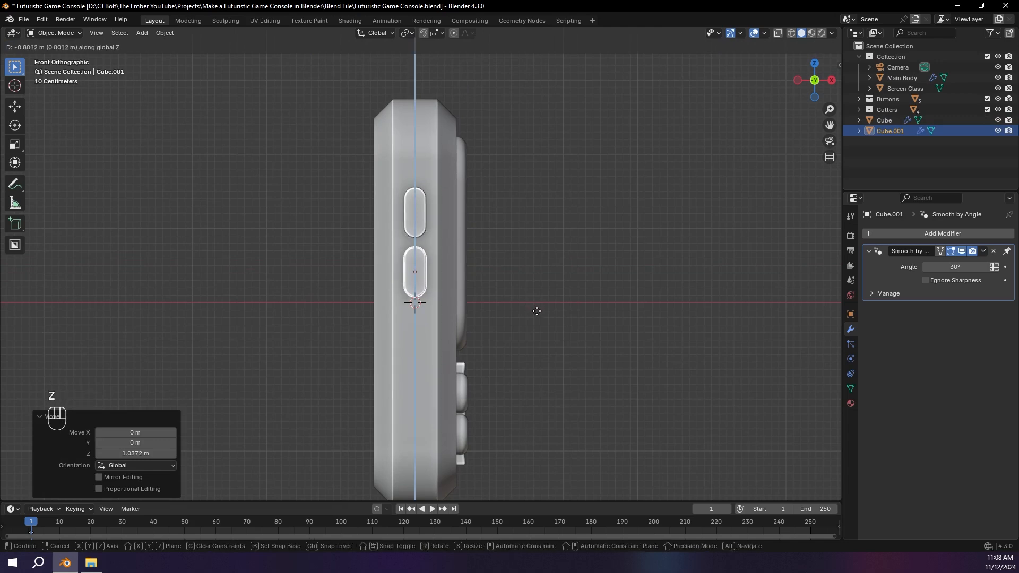
click(539, 305)
Step: Select both side buttons and move them along Y until they sit partly embedded in the console's side
middle_drag(543, 300, 418, 302)
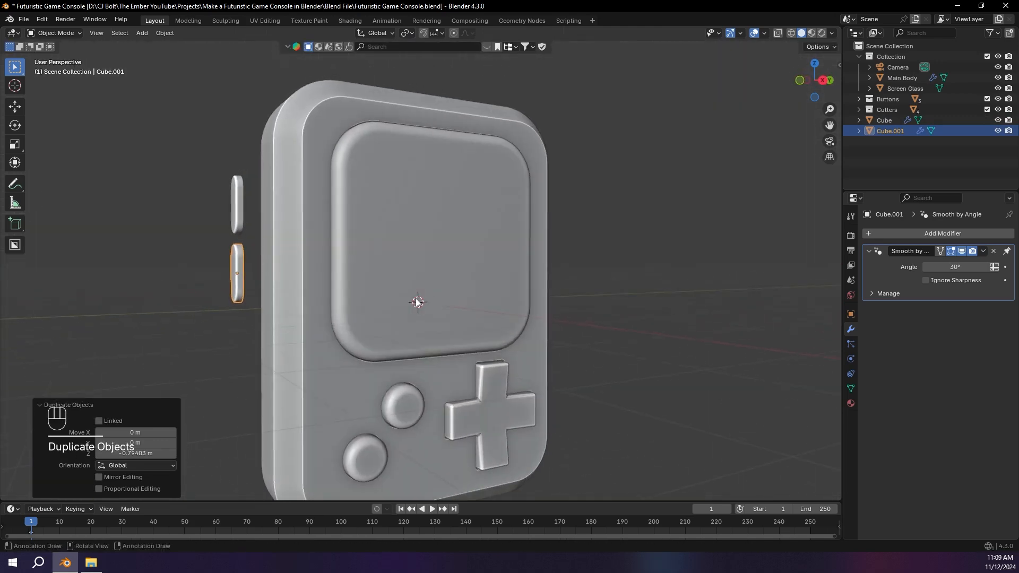
shift+click(242, 210)
click(823, 80)
shift+middle_drag(308, 163, 425, 195)
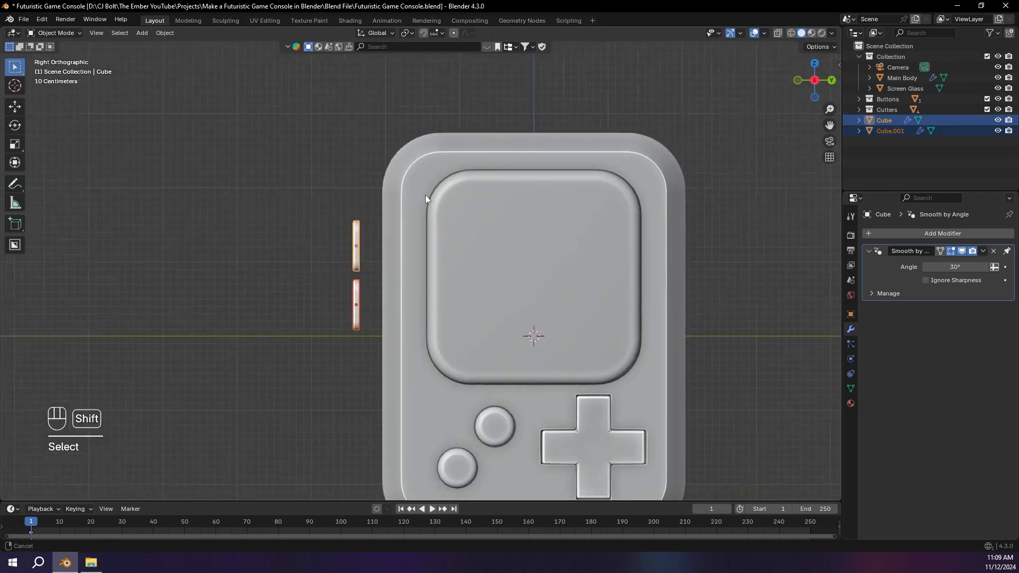
scroll(425, 196, up, 5)
key(g)
key(x)
key(y)
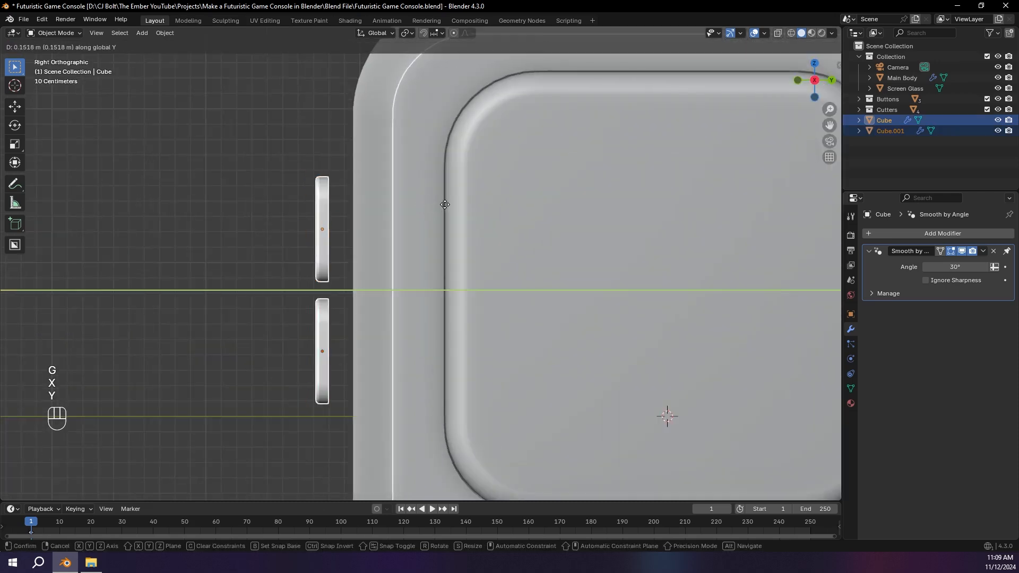
click(473, 198)
click(307, 159)
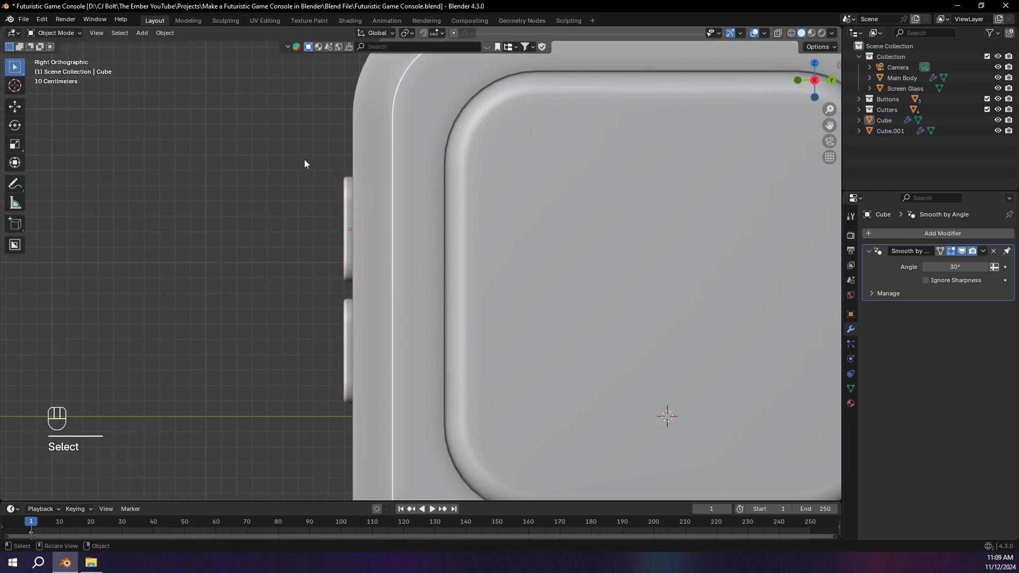
Step: Save the project file and select the console's main body
middle_drag(307, 159, 368, 193)
scroll(543, 206, down, 4)
key(ctrl+s)
mouse_move(544, 205)
middle_down()
mouse_move(569, 225)
mouse_move(605, 232)
mouse_move(505, 229)
mouse_move(530, 199)
middle_up()
click(530, 200)
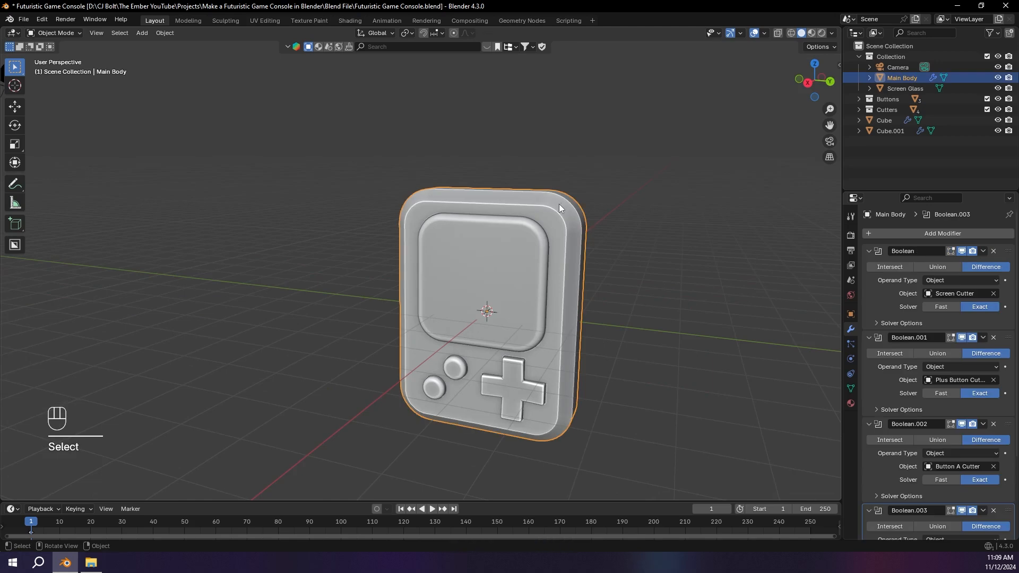
middle_drag(592, 220, 287, 151)
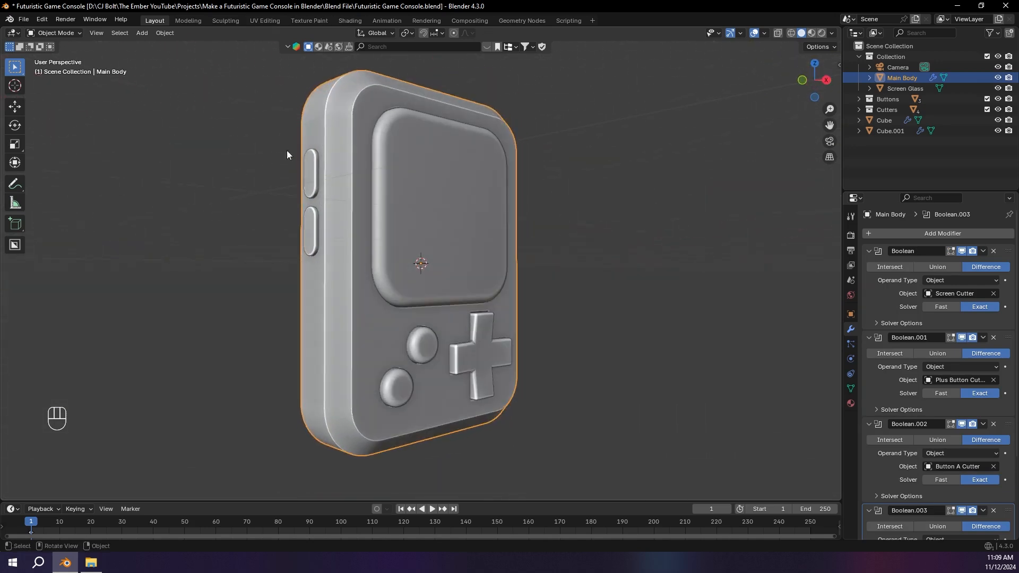
Step: Rename the upper side button to "Side button A"
click(312, 173)
key(F2)
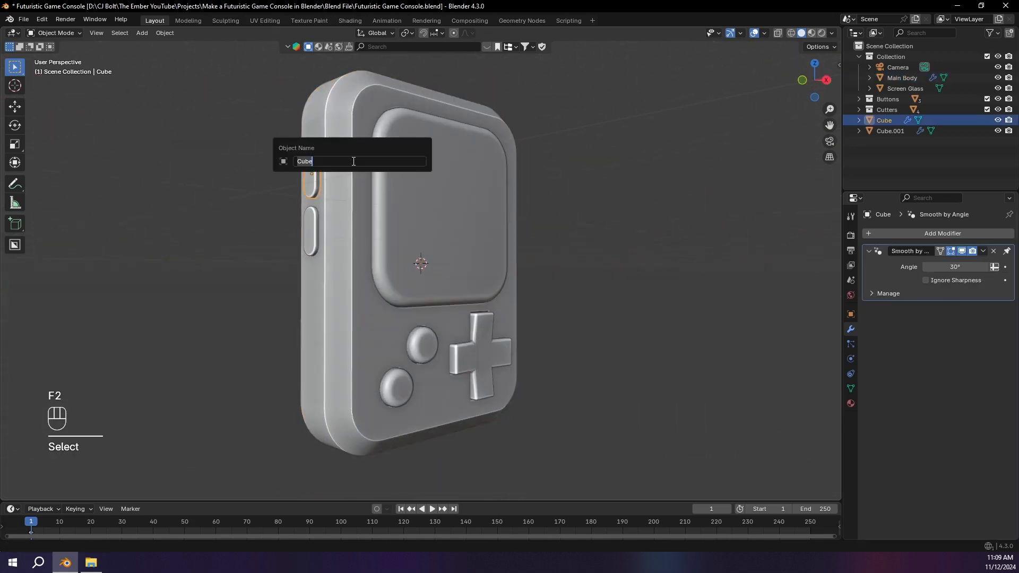
text(Side bu)
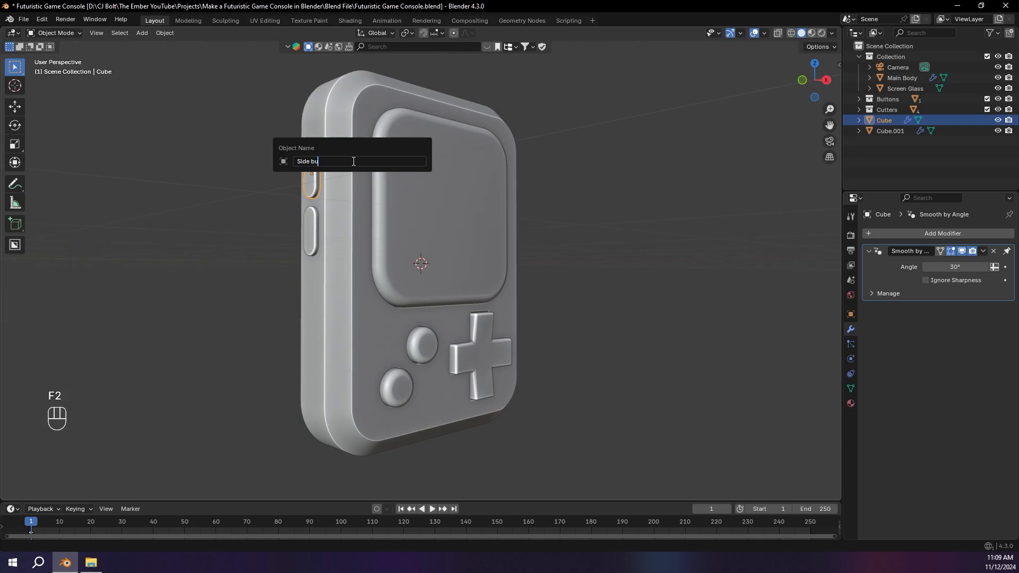
text(tton A)
key(Return)
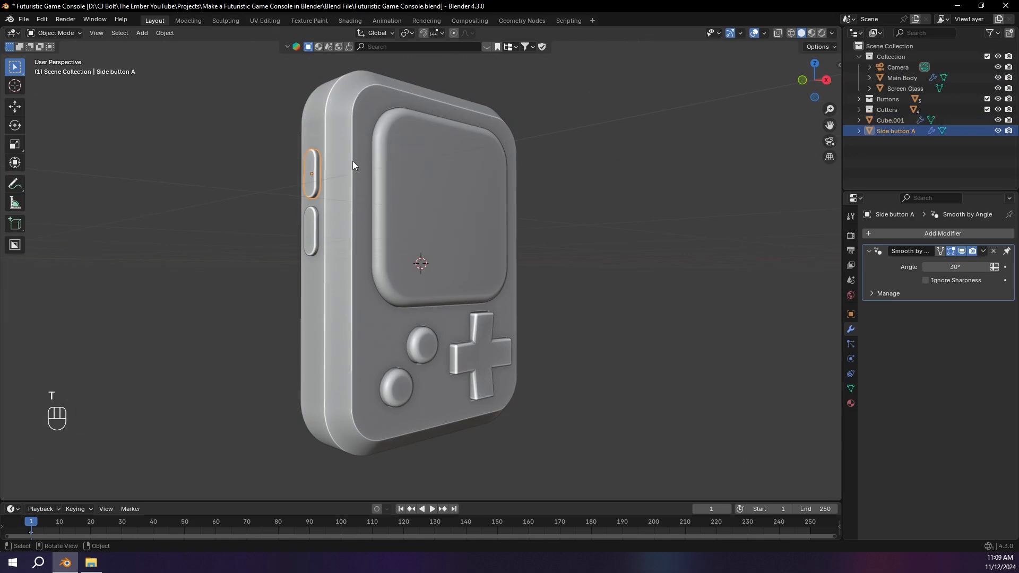
Step: Rename the lower side button to "Side Button B"
click(307, 224)
key(F2)
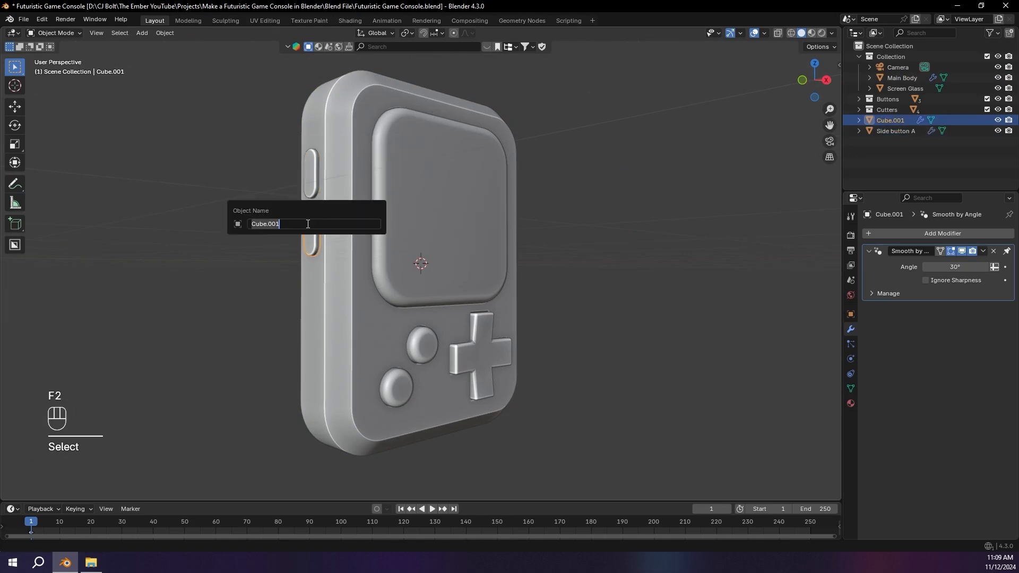
text(Side Button B)
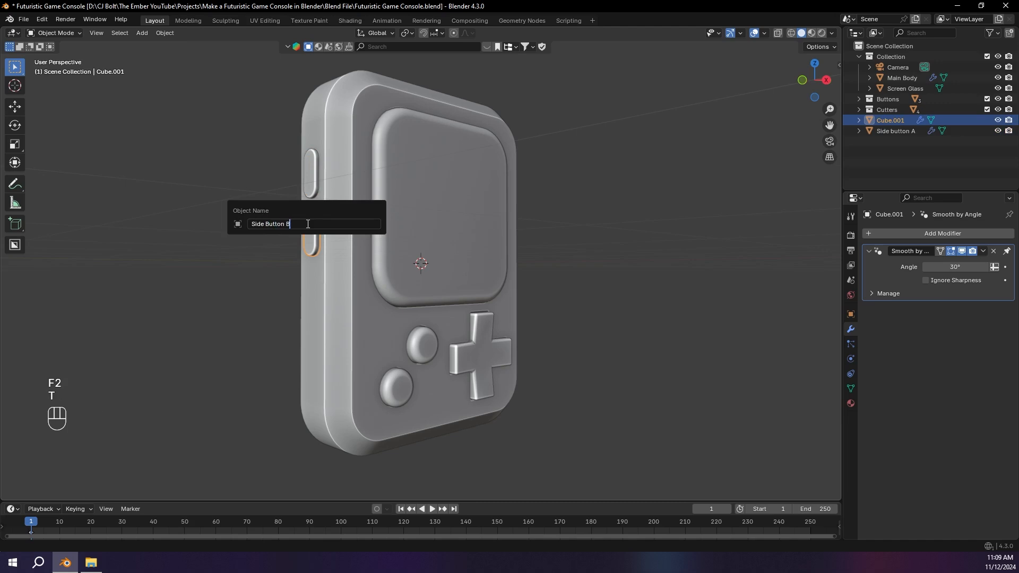
key(Return)
Step: Move both side buttons into the Buttons collection and clear the selection
shift+click(891, 120)
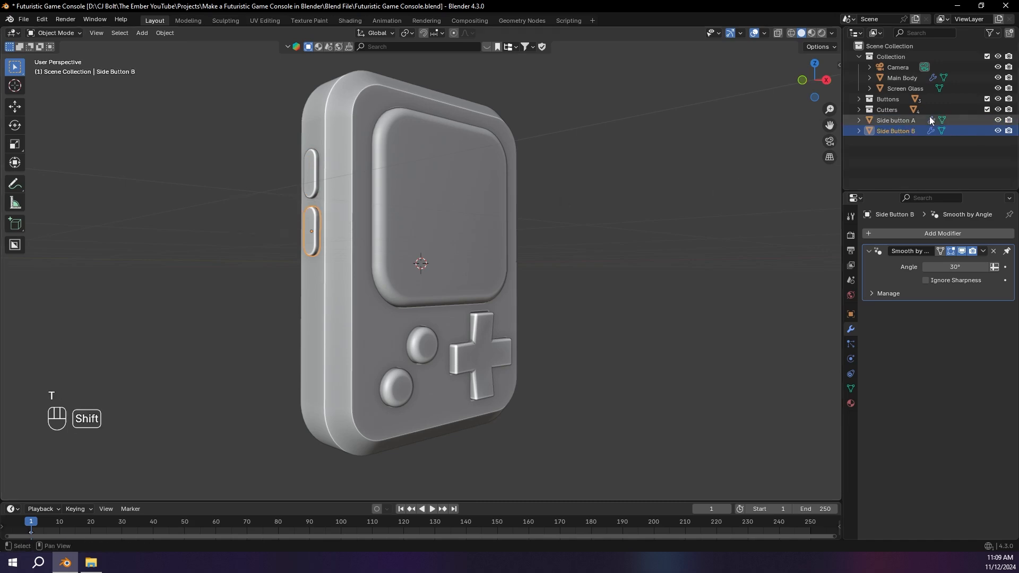
drag(886, 122, 885, 97)
click(572, 150)
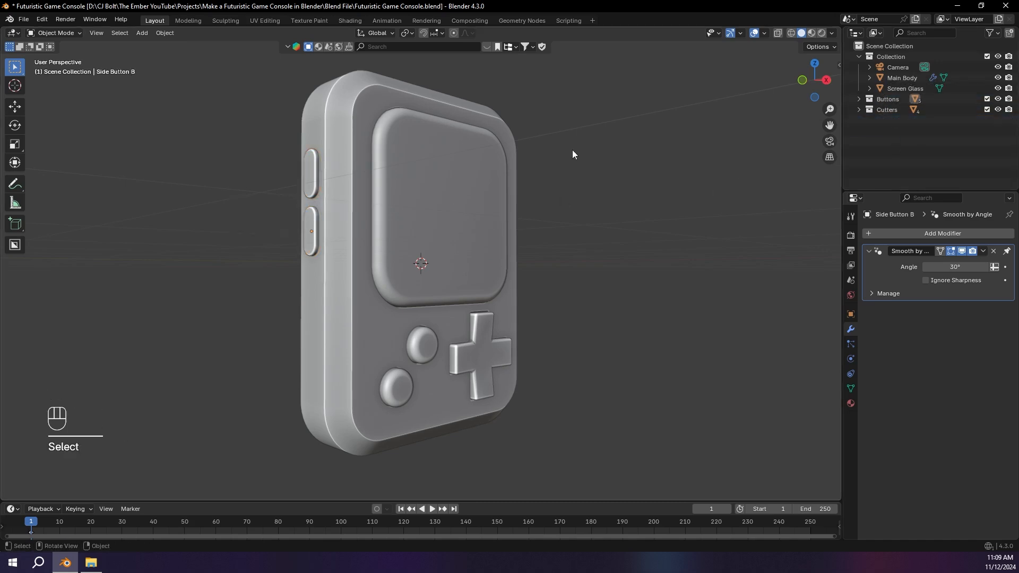
Step: Switch to the Shading workspace, select the console's main body, and rename its material to "Plastic Black"
middle_drag(572, 150, 329, 179)
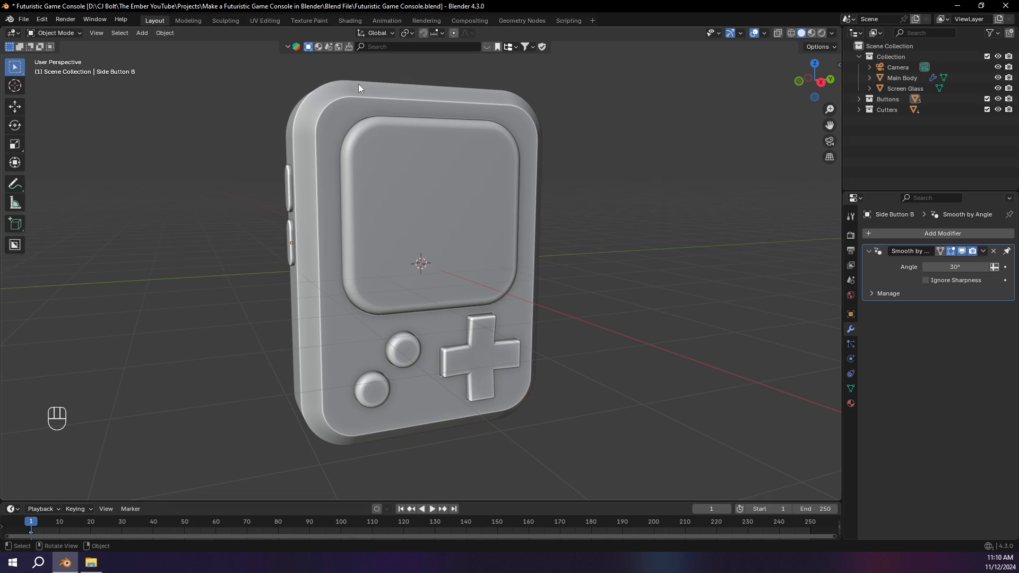
click(342, 20)
click(418, 150)
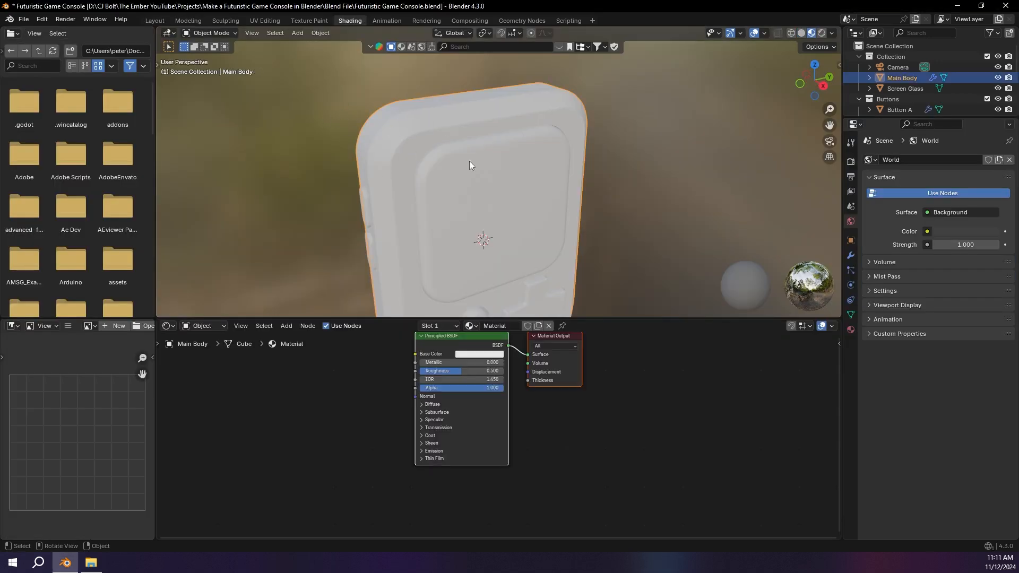
key(Home)
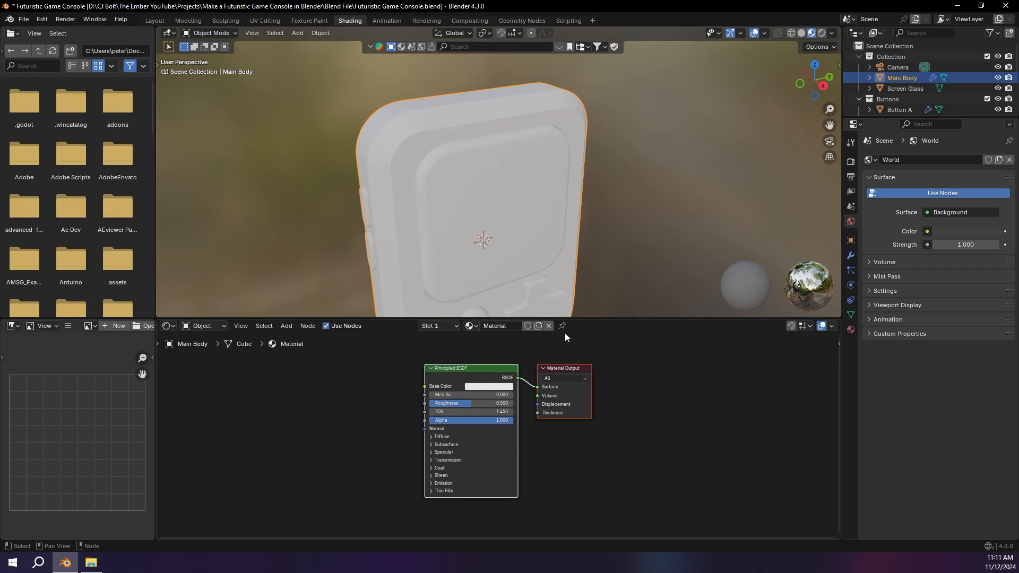
click(497, 326)
text(Plastic Black)
key(Return)
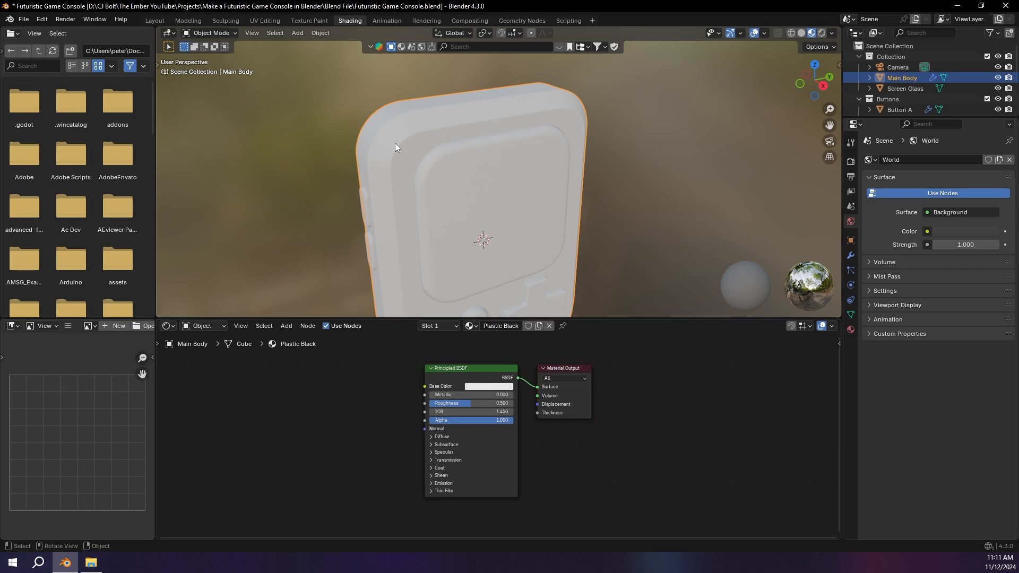
Step: Isolate the main body and darken the Plastic Black material's base color to a value of 0.016
key(KP_Divide)
middle_drag(549, 144, 530, 122)
scroll(531, 122, up, 3)
scroll(399, 337, up, 2)
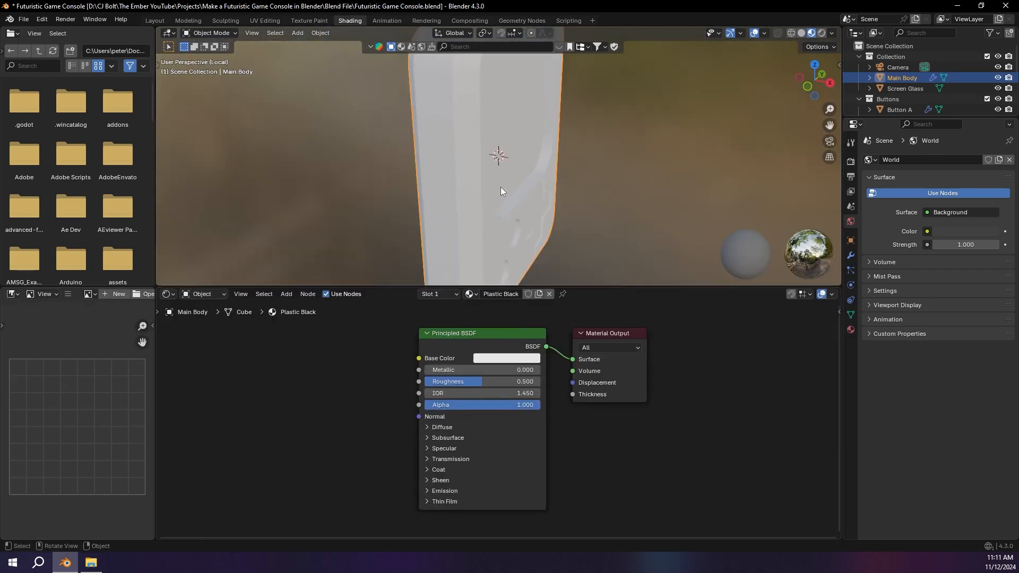
click(535, 357)
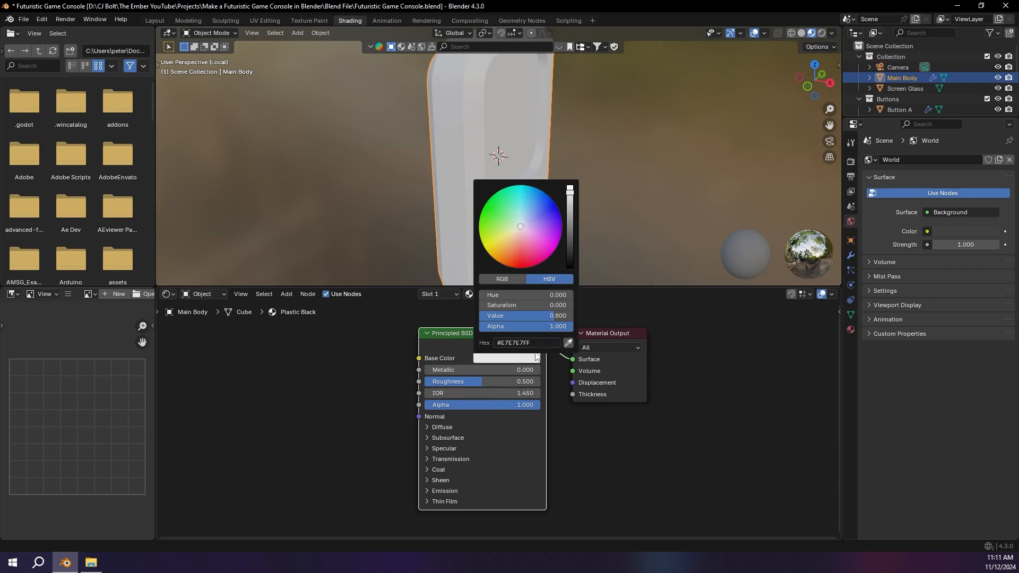
click(566, 255)
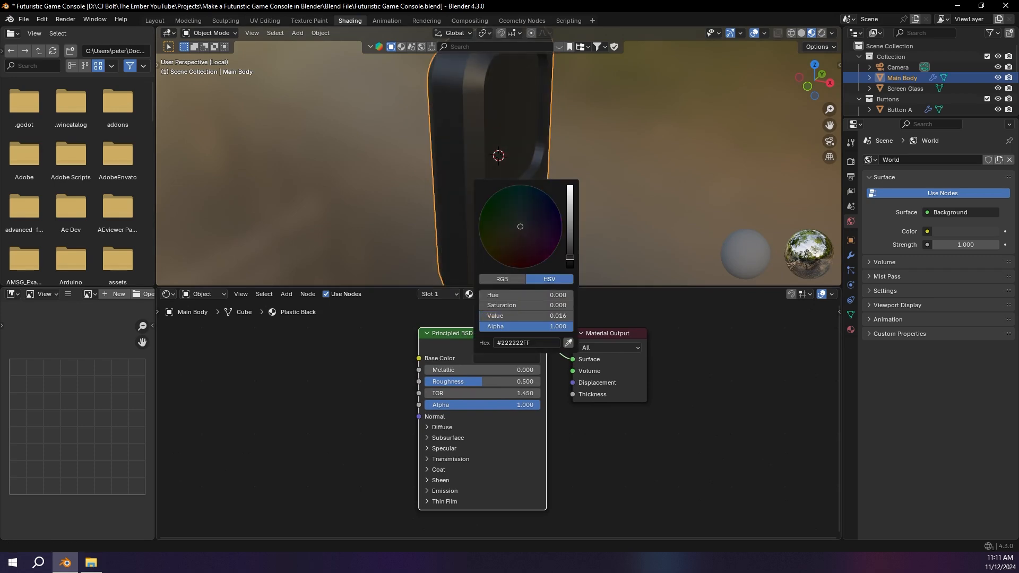
middle_drag(601, 229, 409, 155)
Step: Add a Noise Texture node and a Bump node ahead of the Principled BSDF
key(shift+a)
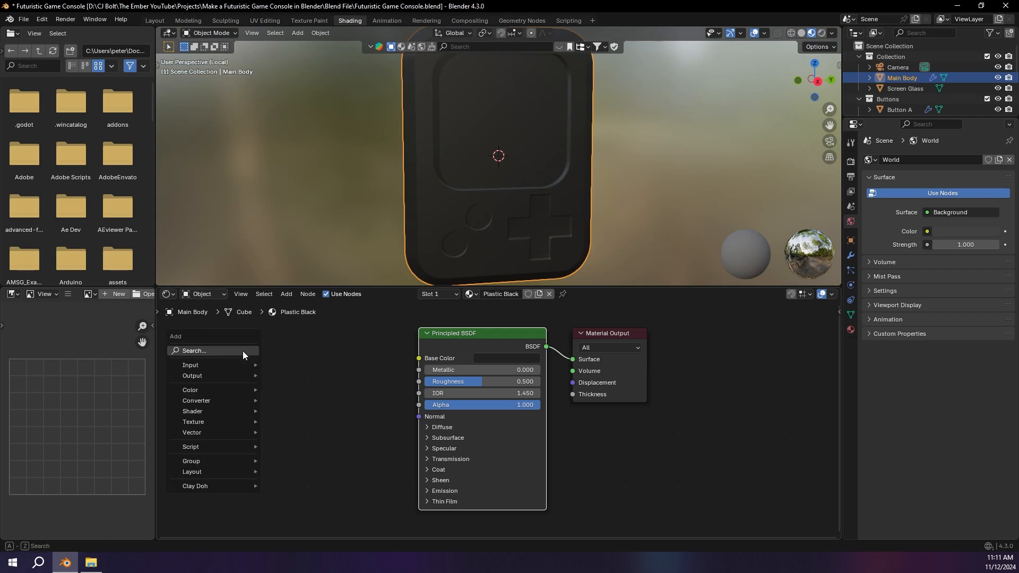
click(243, 351)
text(noise)
key(Return)
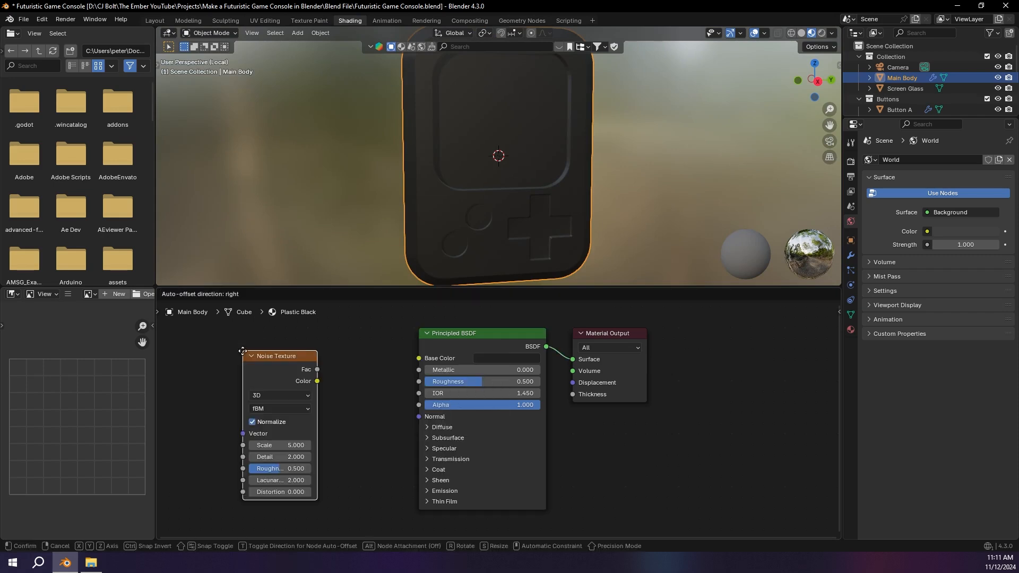
click(210, 349)
key(shift+a)
text(bump)
key(Return)
click(314, 358)
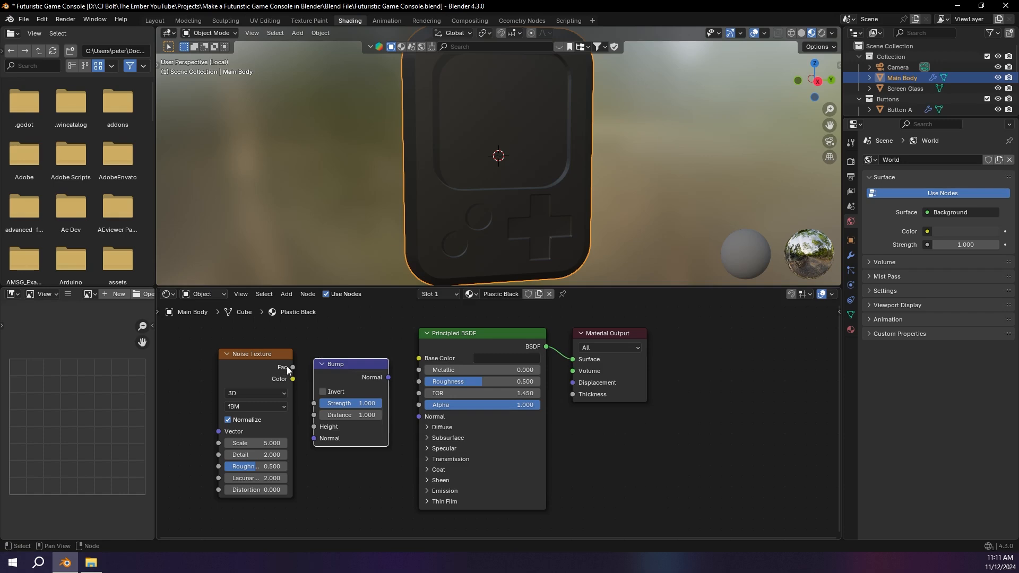
Step: Connect the Noise Texture's Fac to the Bump Height, and the Bump Normal to the Principled BSDF Normal
drag(291, 368, 298, 382)
drag(303, 419, 305, 423)
drag(389, 377, 417, 417)
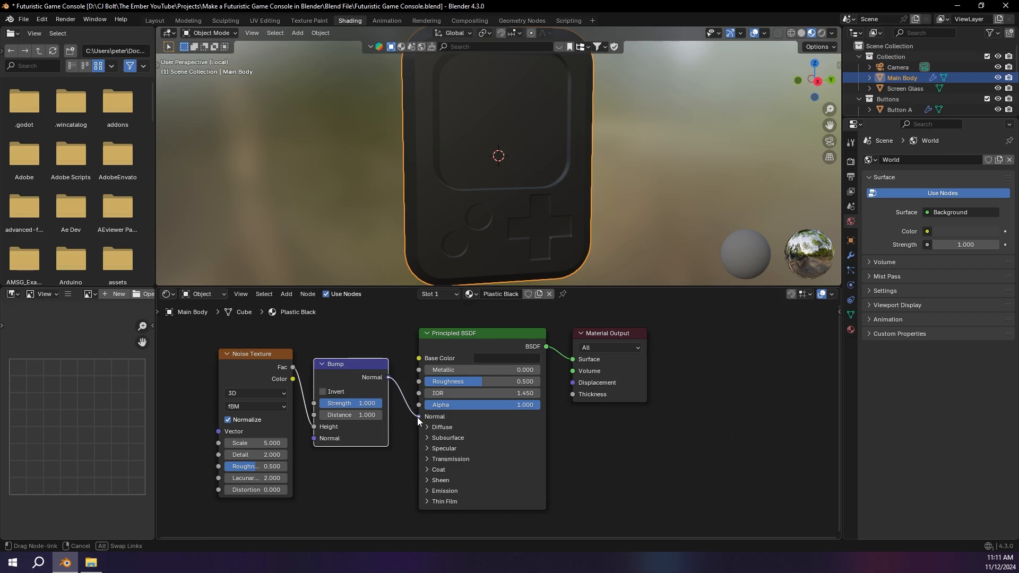
middle_drag(451, 233, 572, 169)
Step: Make room ahead of the Noise Texture and add a Texture Coordinate node there
middle_drag(278, 406, 446, 408)
click(276, 368)
key(shift+a)
click(275, 369)
text(text)
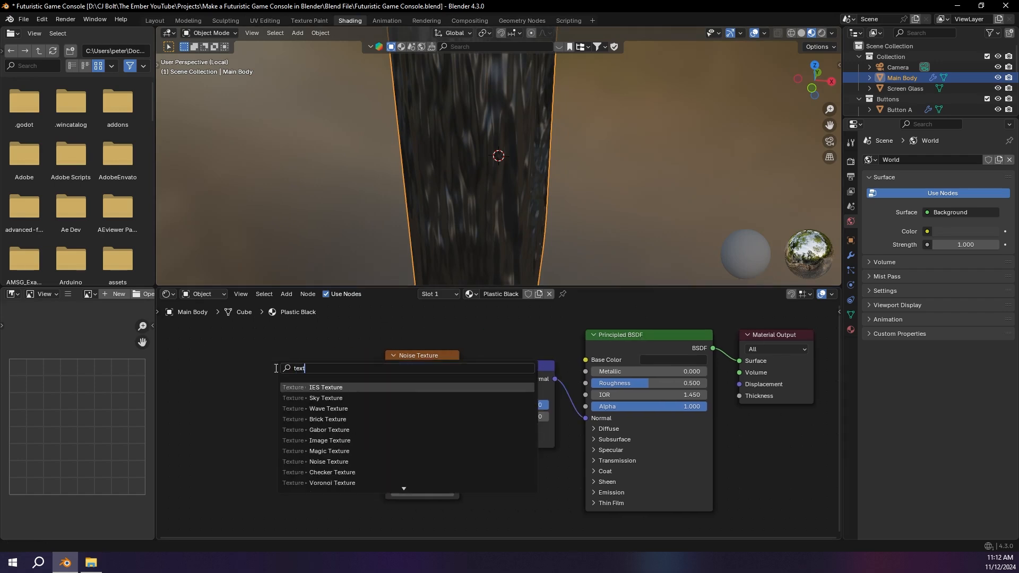
text(ure c)
key(Return)
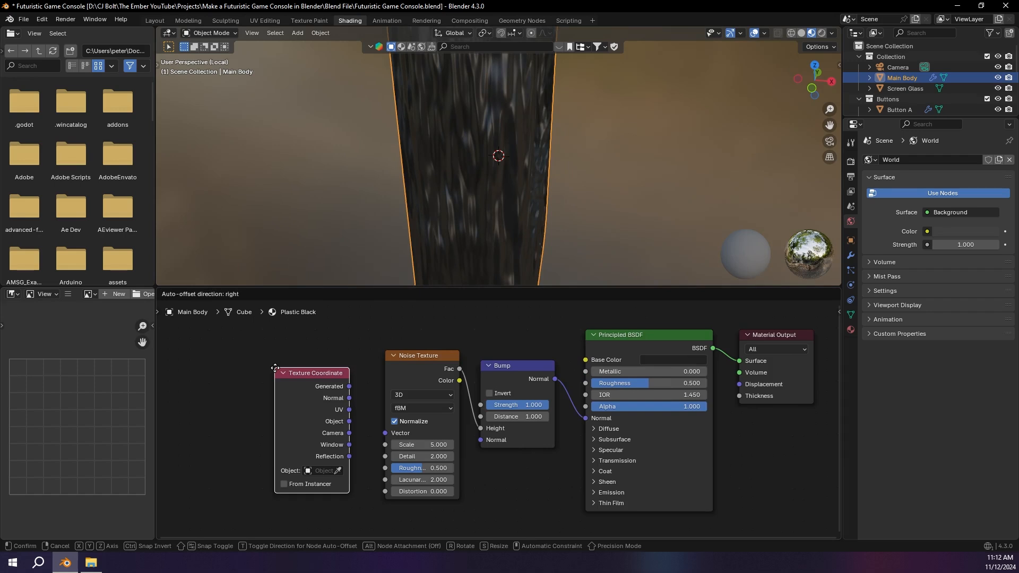
click(198, 368)
Step: Add a Mapping node between the Texture Coordinate and Noise Texture nodes
key(shift+a)
click(284, 369)
text(mapp)
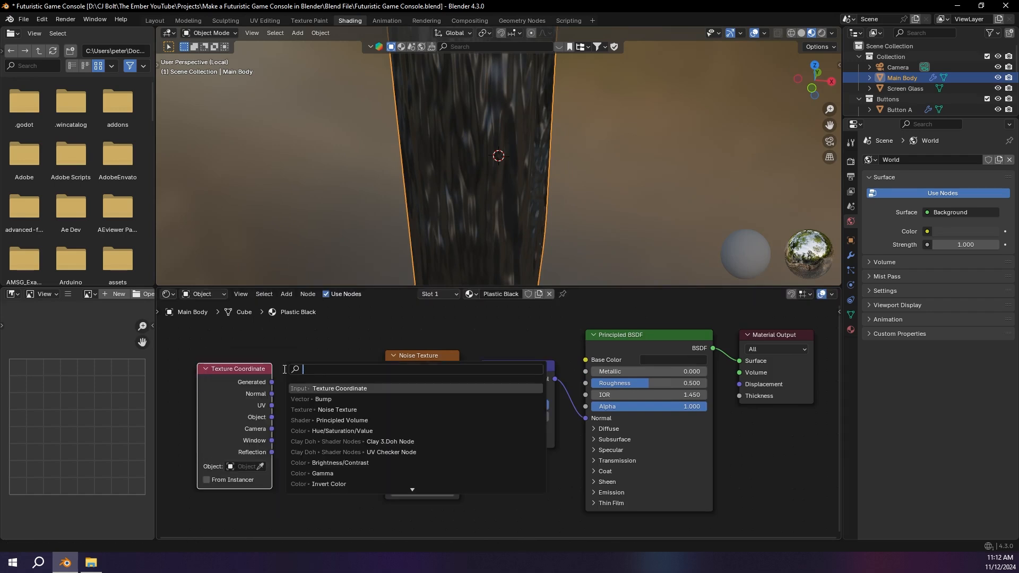
text(ing)
key(Return)
click(283, 368)
Step: Link the Texture Coordinate's Object output through the Mapping node into the Noise Texture's Vector input
drag(269, 380, 233, 378)
drag(358, 388, 378, 430)
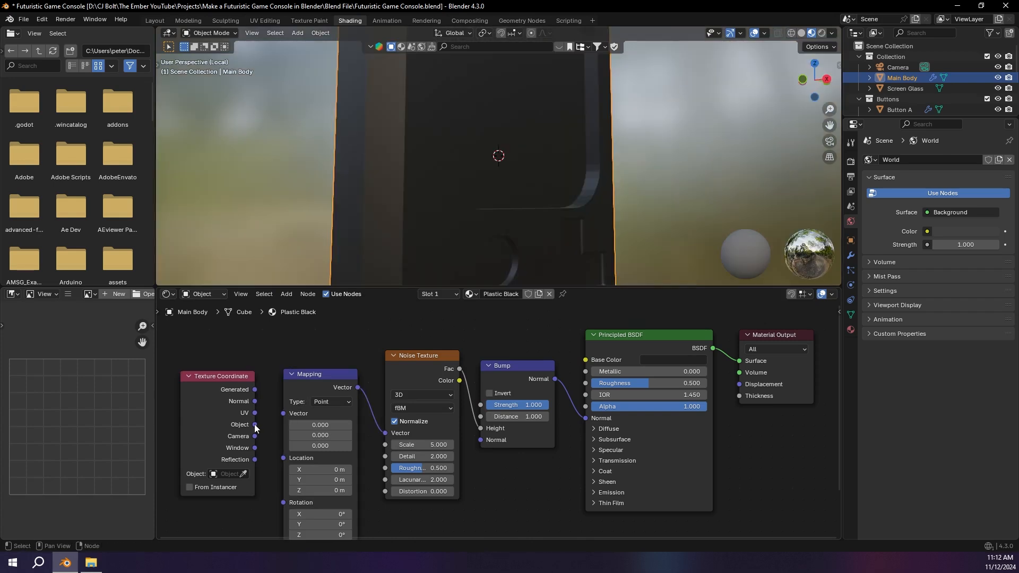
drag(255, 425, 283, 414)
mouse_move(467, 175)
middle_down()
mouse_move(460, 180)
mouse_move(542, 182)
mouse_move(435, 187)
mouse_move(460, 171)
mouse_move(476, 176)
middle_up()
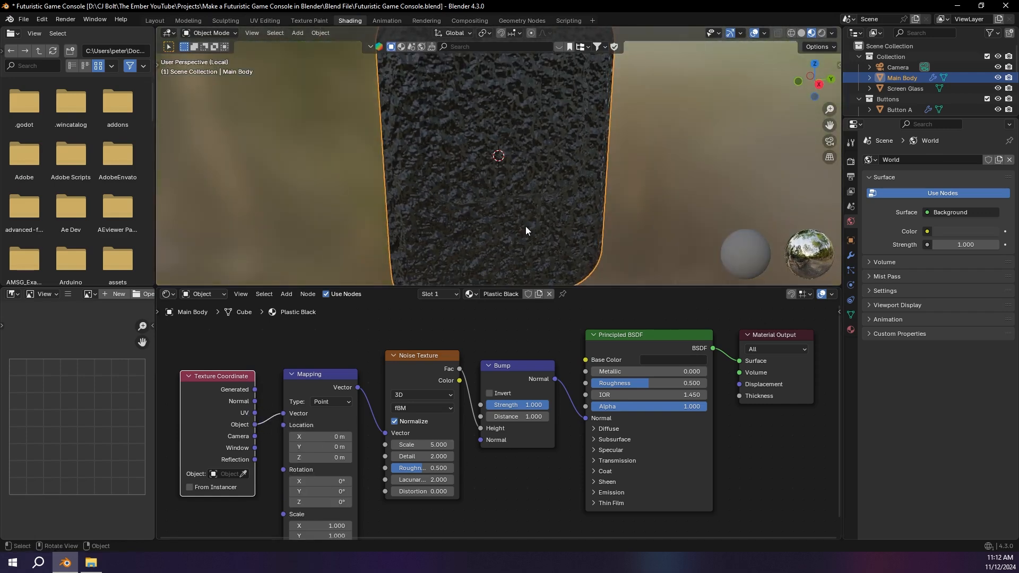
Step: Set the Bump node's strength to 0.05 and check the body's surface
double_click(535, 406)
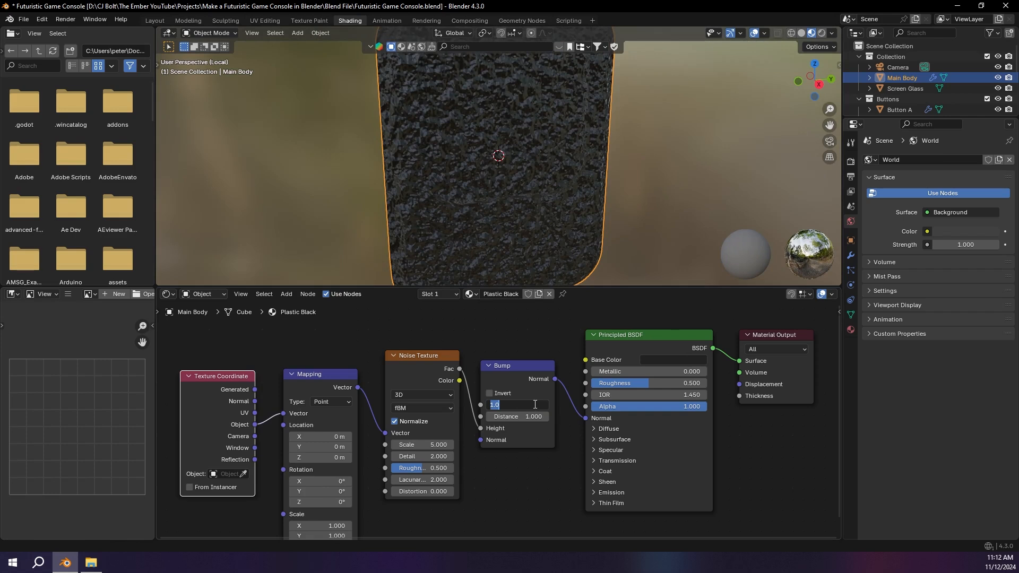
text(0.05)
key(Return)
middle_drag(488, 133, 502, 175)
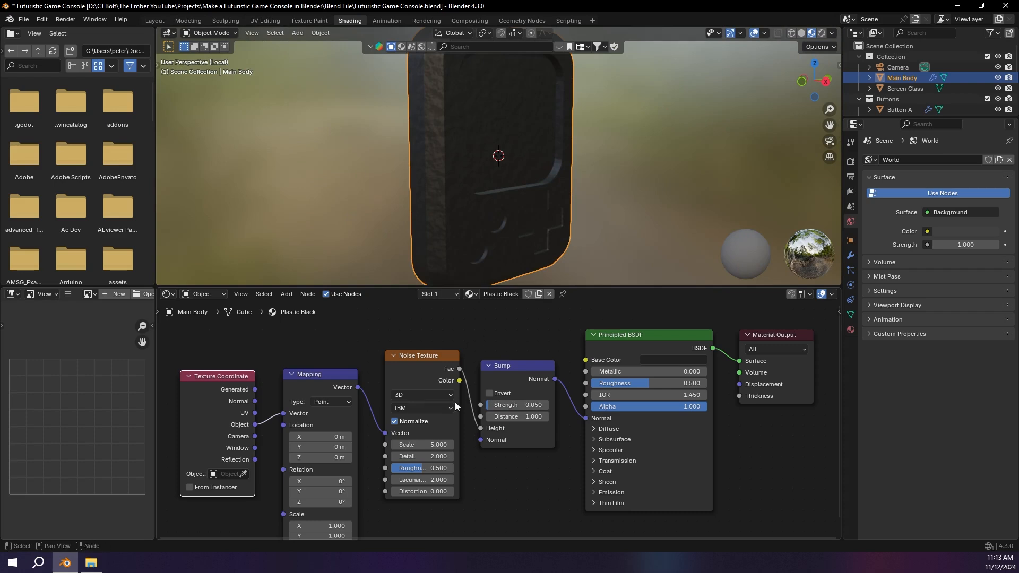
Step: Set the Noise Texture's scale to 15 and its detail to 15
drag(419, 444, 446, 444)
click(443, 445)
text(15)
key(Return)
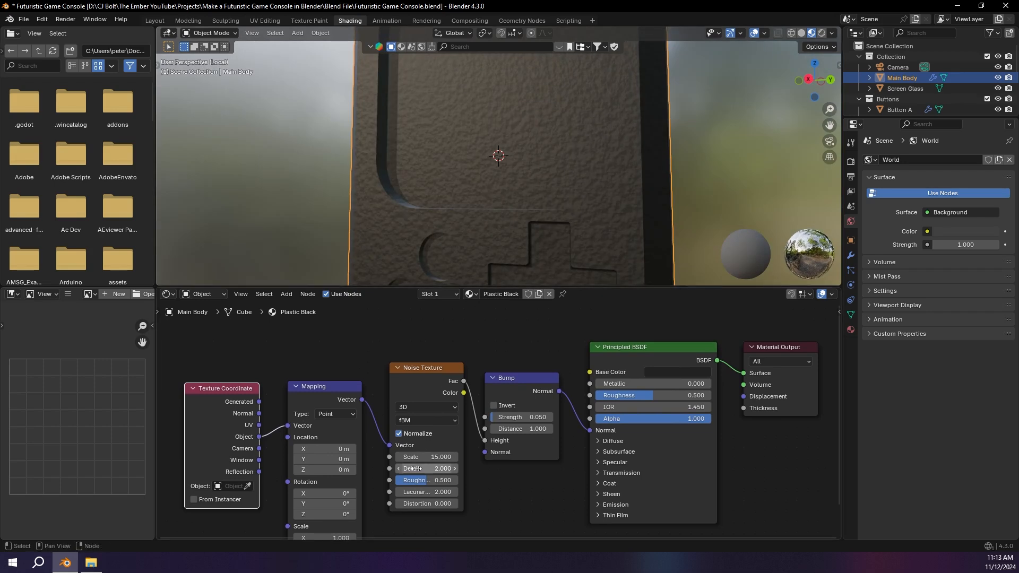
drag(411, 470, 598, 458)
middle_drag(370, 168, 461, 186)
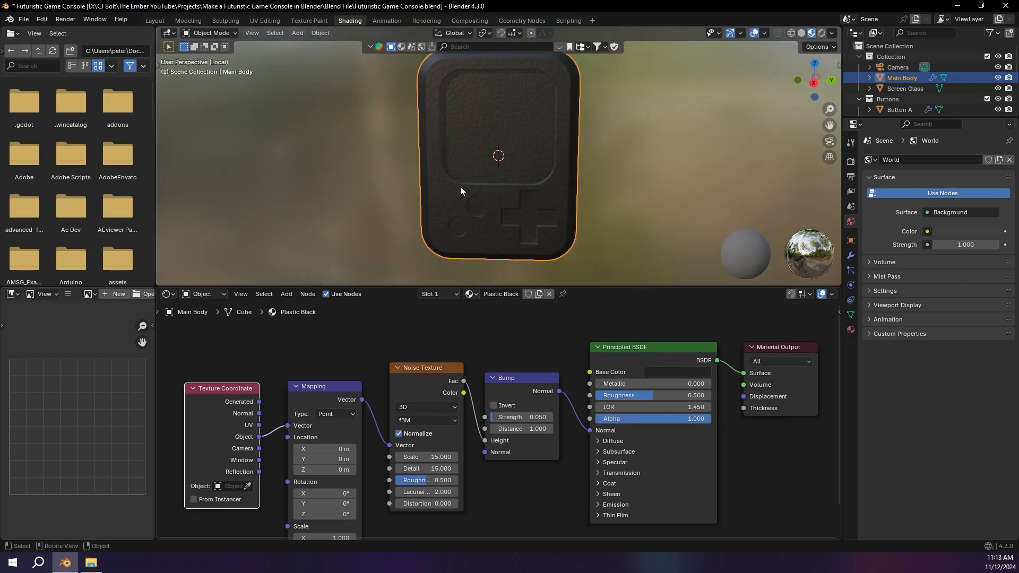
Step: Reduce the Bump node's strength to 0.01
double_click(517, 418)
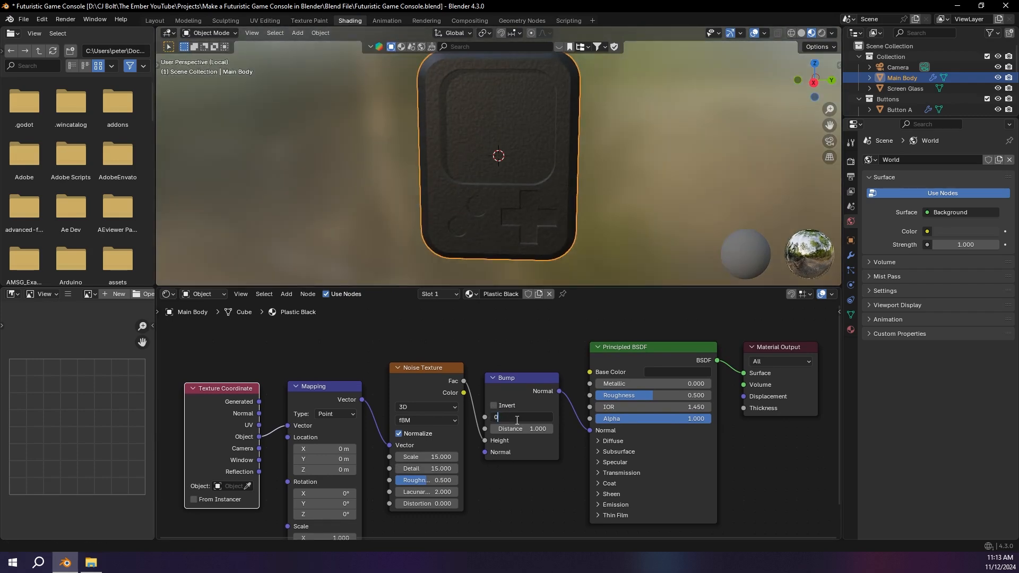
text(0.01)
key(Return)
middle_drag(513, 191, 432, 196)
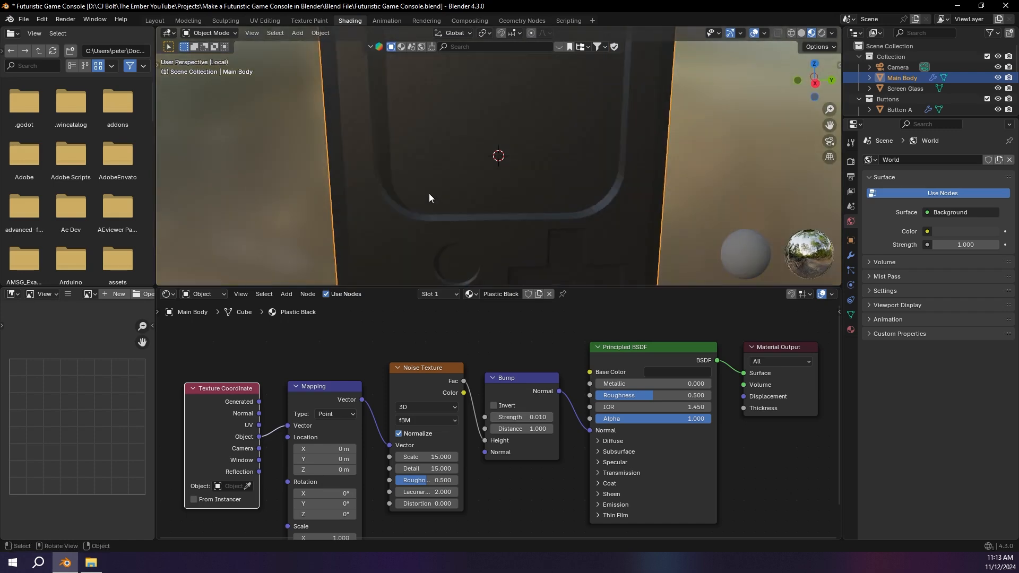
Step: Lower the Principled BSDF's roughness to 0.264 for a glossier black plastic
mouse_move(606, 383)
mouse_down()
mouse_move(719, 383)
mouse_move(606, 384)
mouse_move(606, 395)
mouse_move(585, 395)
mouse_move(630, 395)
mouse_up()
scroll(471, 138, down, 6)
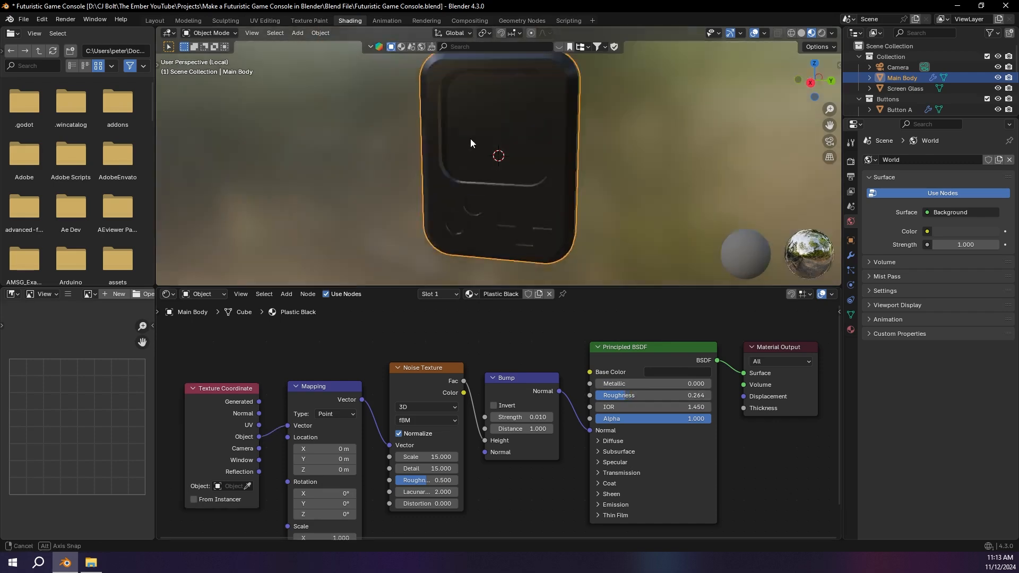
middle_drag(526, 138, 491, 202)
scroll(422, 159, up, 6)
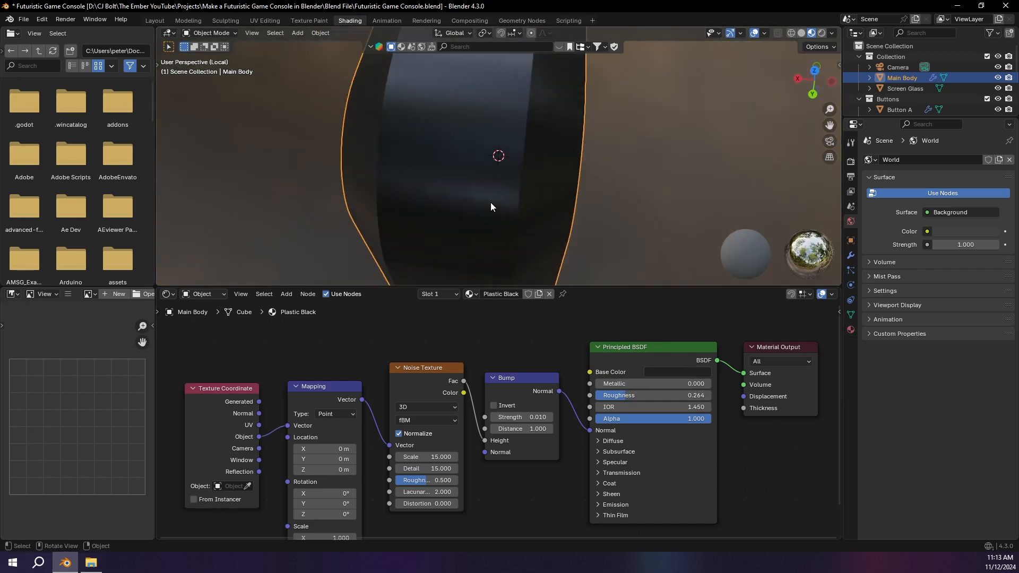
Step: Set the Bump node's strength to 0.02 and inspect the reflections along the body's edge
click(519, 418)
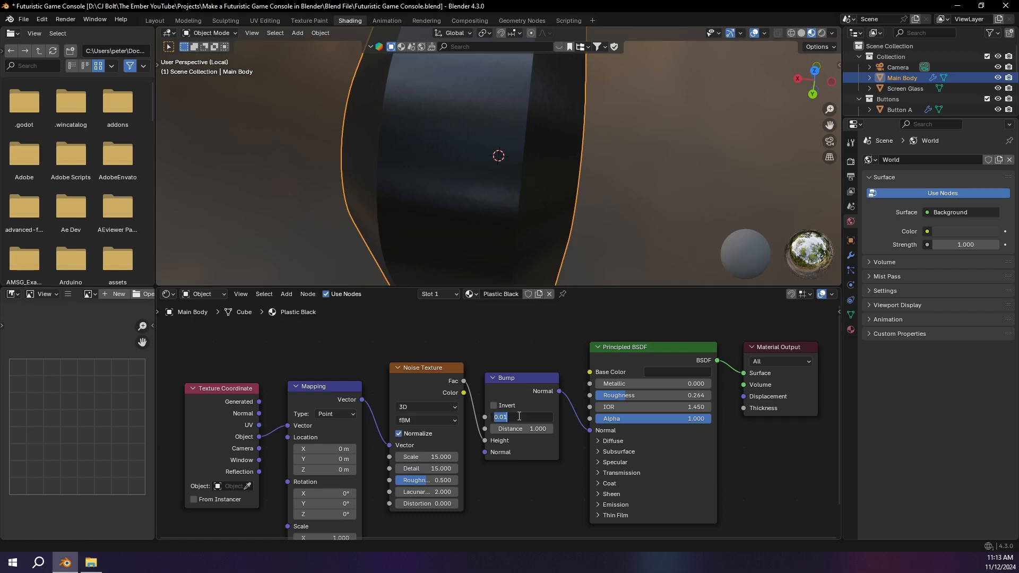
key(Return)
middle_drag(533, 255, 450, 149)
scroll(439, 176, up, 2)
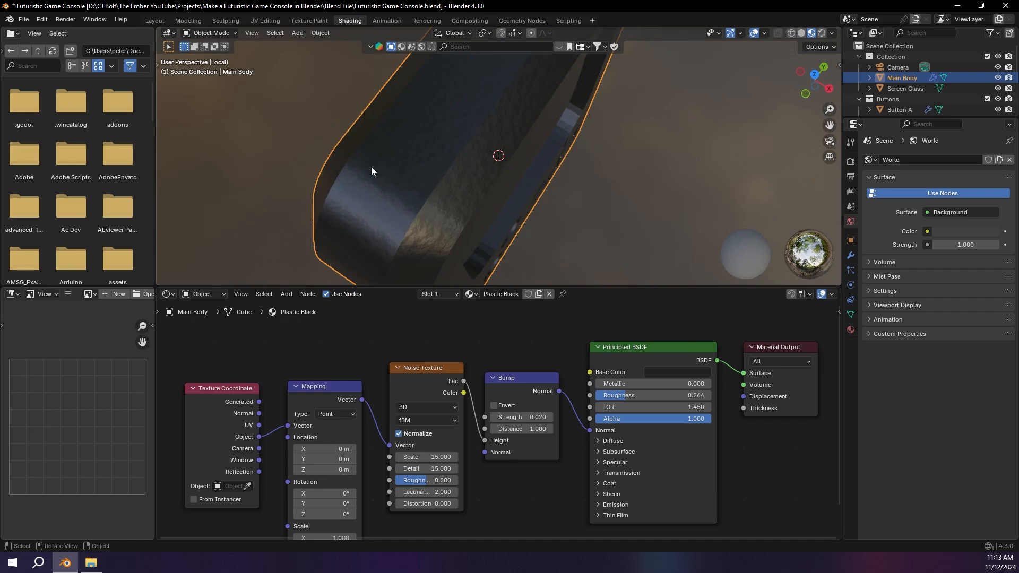
Step: Mute and unmute the Bump node to compare the plastic surface with and without the texture
shift+click(524, 383)
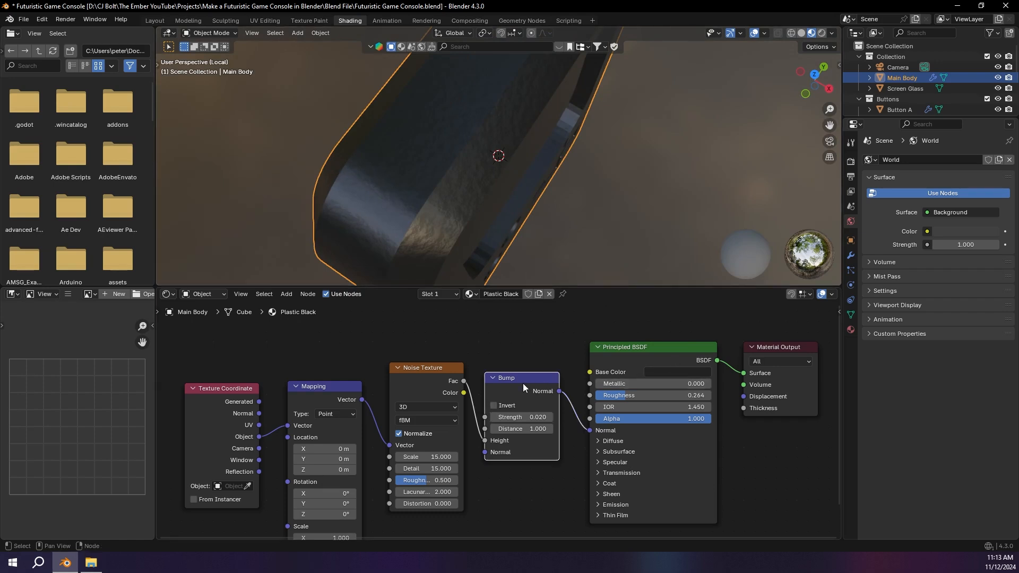
key(m)
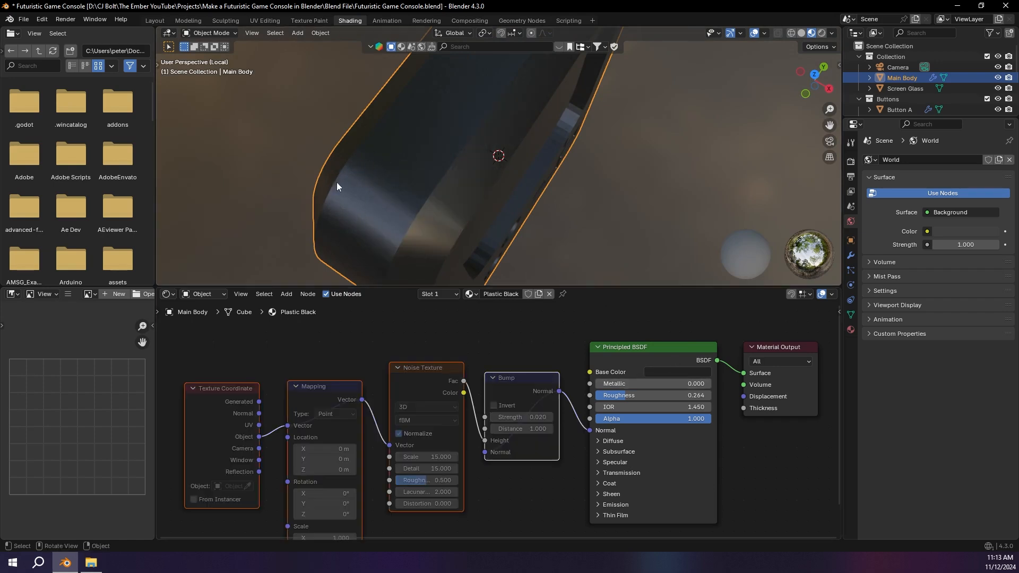
key(m)
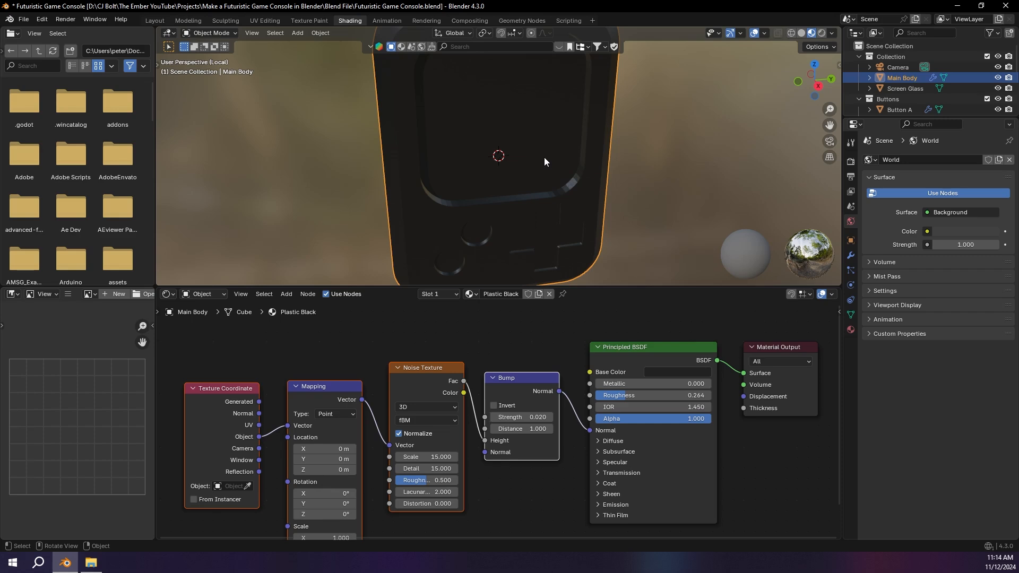
Step: Leave the isolated view of the main body and bring back the whole console
key(KP_Divide)
mouse_move(492, 125)
middle_down()
mouse_move(490, 142)
mouse_move(498, 133)
middle_up()
key(KP_Decimal)
scroll(585, 203, up, 1)
Step: Select the screen glass and create a new material for it named "Glass"
click(482, 100)
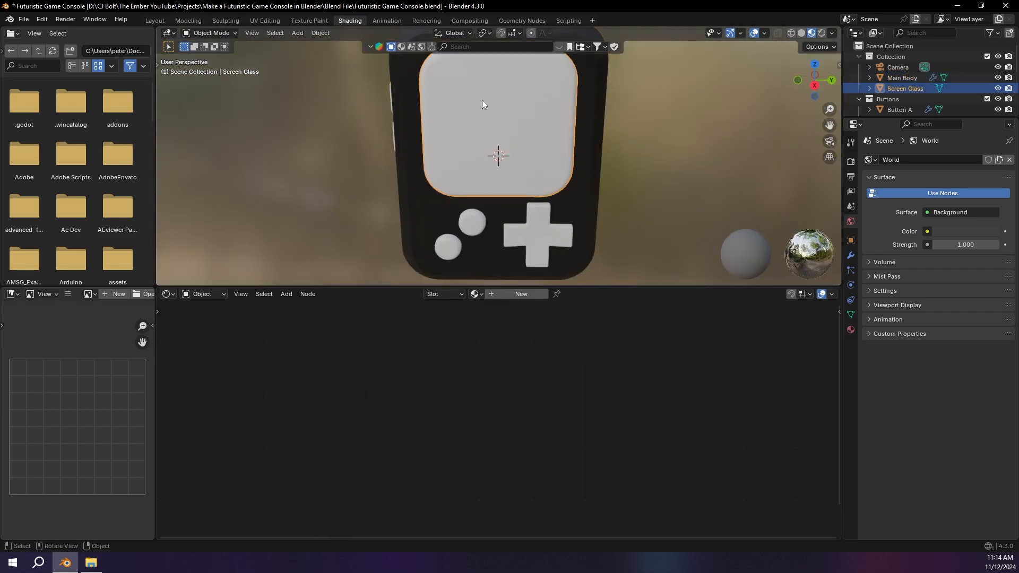
middle_drag(568, 108, 496, 93)
drag(526, 286, 524, 289)
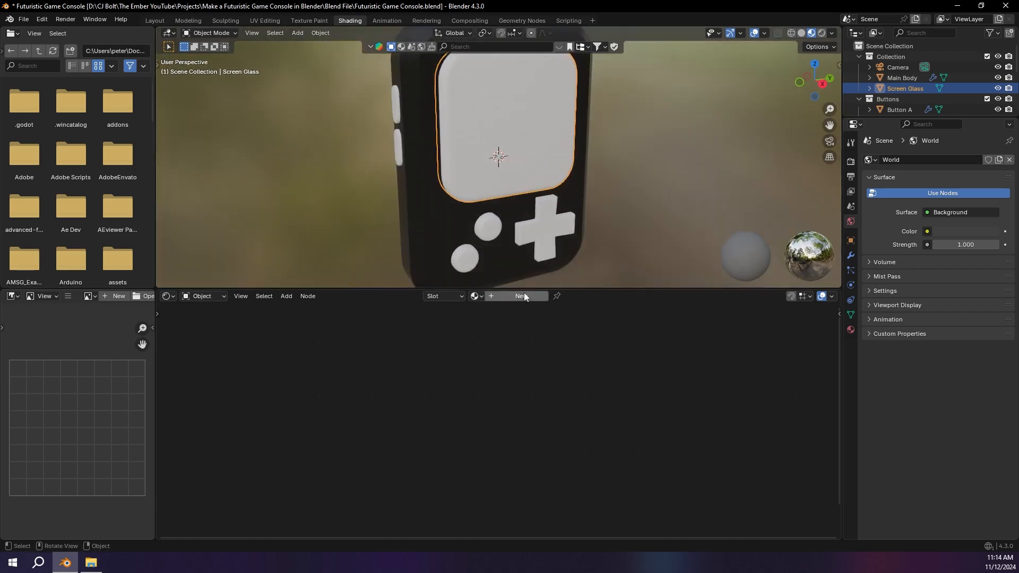
click(522, 296)
double_click(514, 297)
text(Glass)
key(Return)
Step: Replace the Glass material's Principled BSDF with a Glass BSDF connected to the Material Output's Surface
click(680, 337)
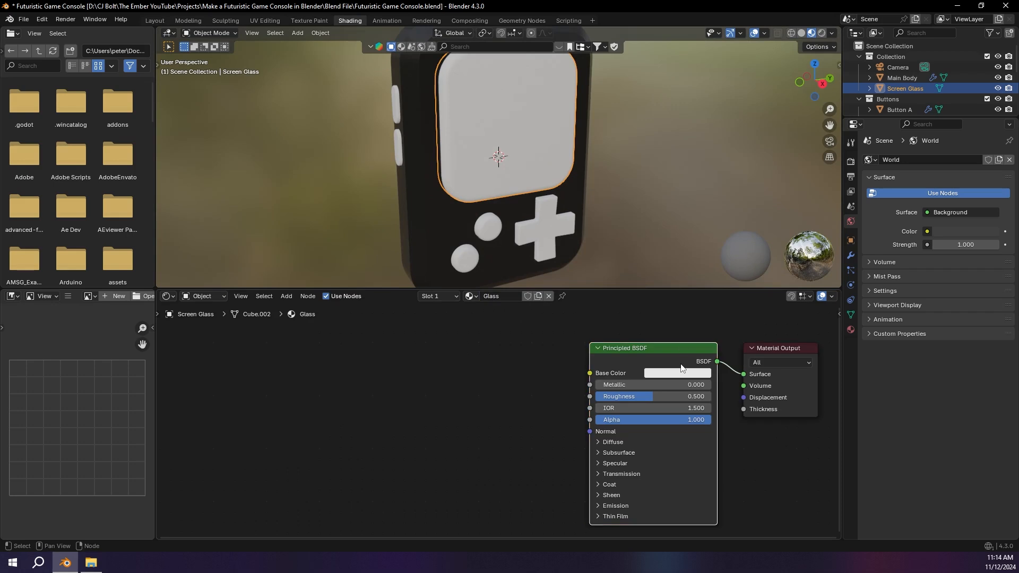
click(684, 355)
key(x)
key(shift+a)
text(glass)
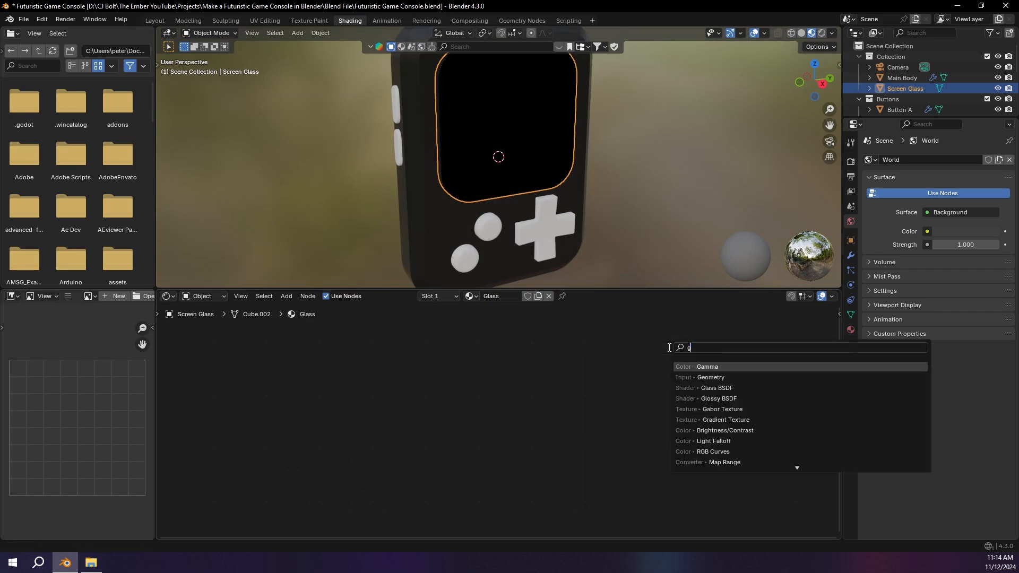
key(Return)
click(581, 340)
drag(650, 349, 743, 375)
middle_drag(625, 152, 460, 136)
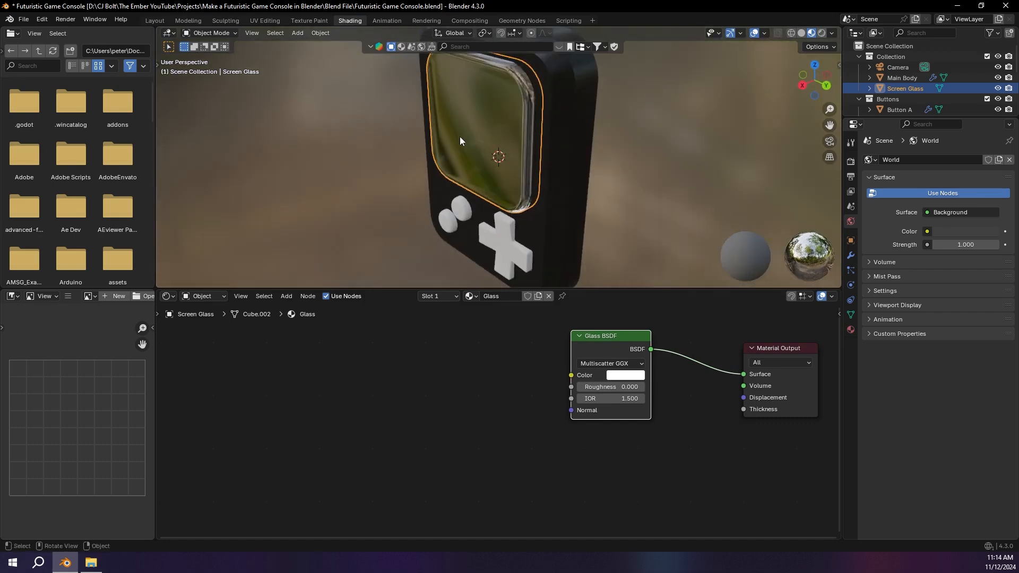
Step: Set the render engine to Cycles with GPU Compute as the device
click(851, 162)
click(948, 160)
click(957, 196)
click(953, 187)
click(969, 210)
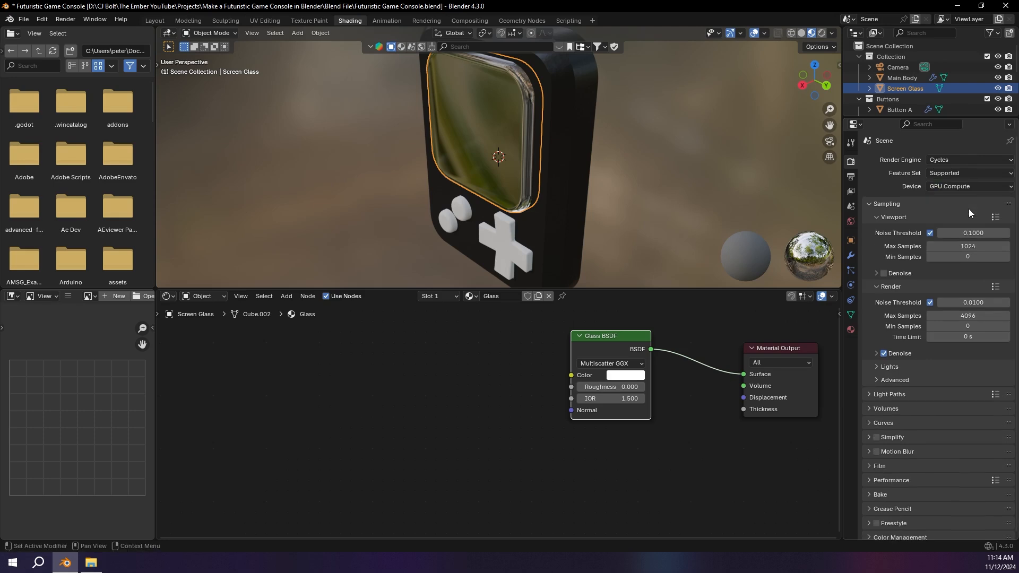
Step: Switch the viewport to Rendered shading and turn off Scene World lighting to view the console under the preview HDRI
click(822, 33)
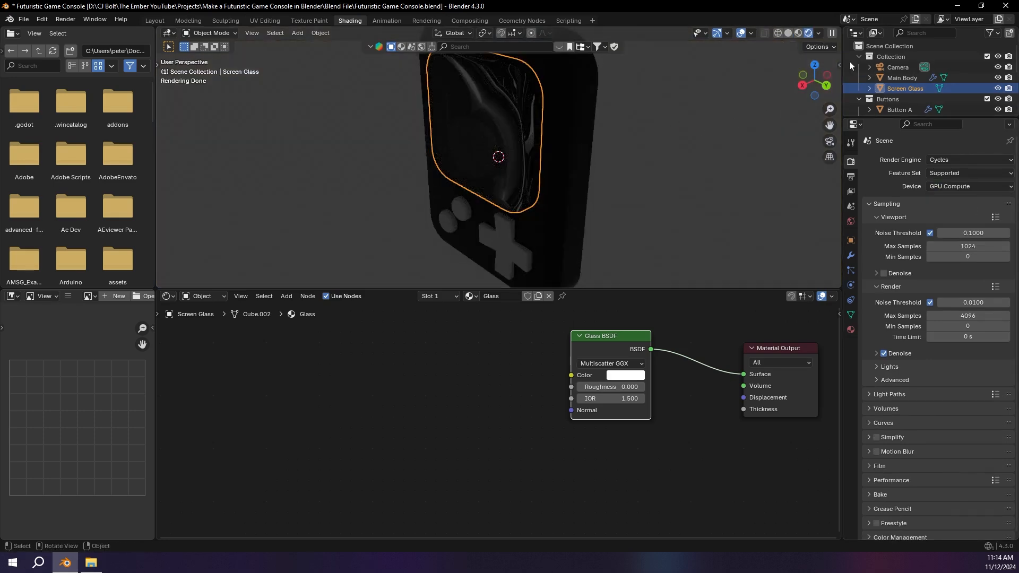
click(818, 33)
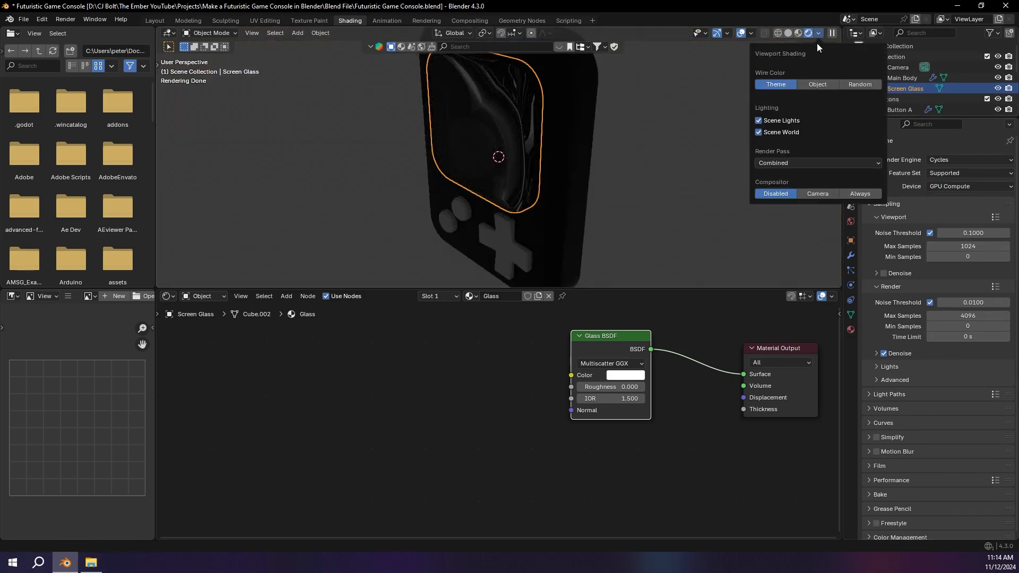
click(793, 130)
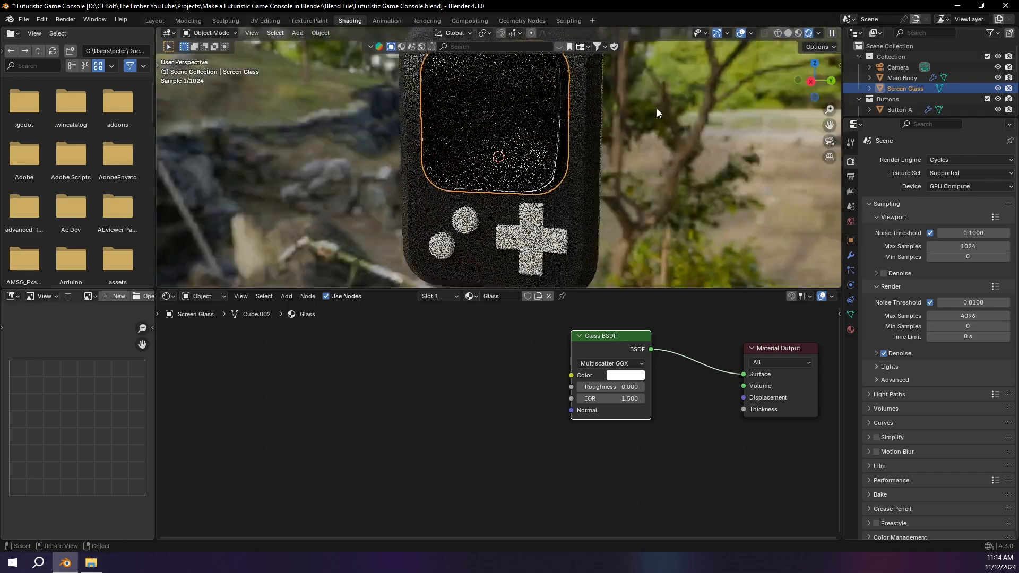
middle_drag(657, 108, 657, 107)
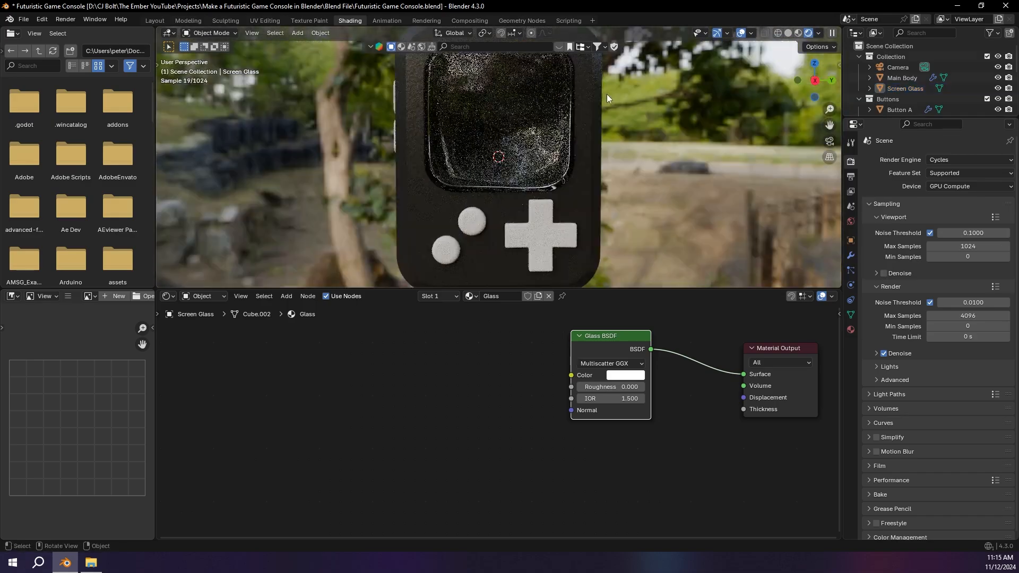
scroll(563, 101, up, 4)
middle_drag(525, 109, 586, 179)
scroll(577, 189, down, 4)
Step: Replace the Glass material's Glass BSDF with a Principled BSDF connected to the Material Output's Surface
key(shift+a)
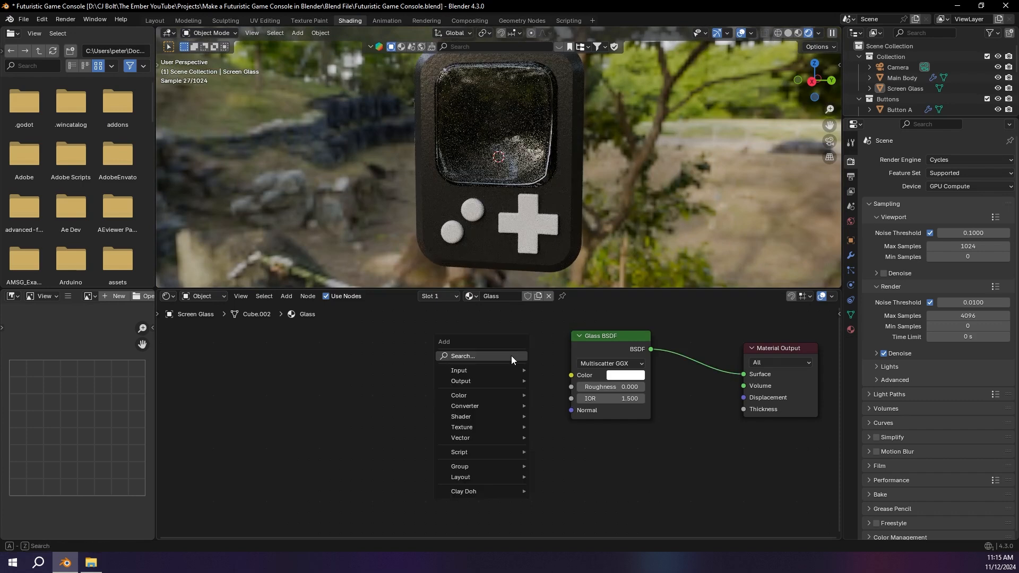
click(511, 356)
text(princ)
key(Return)
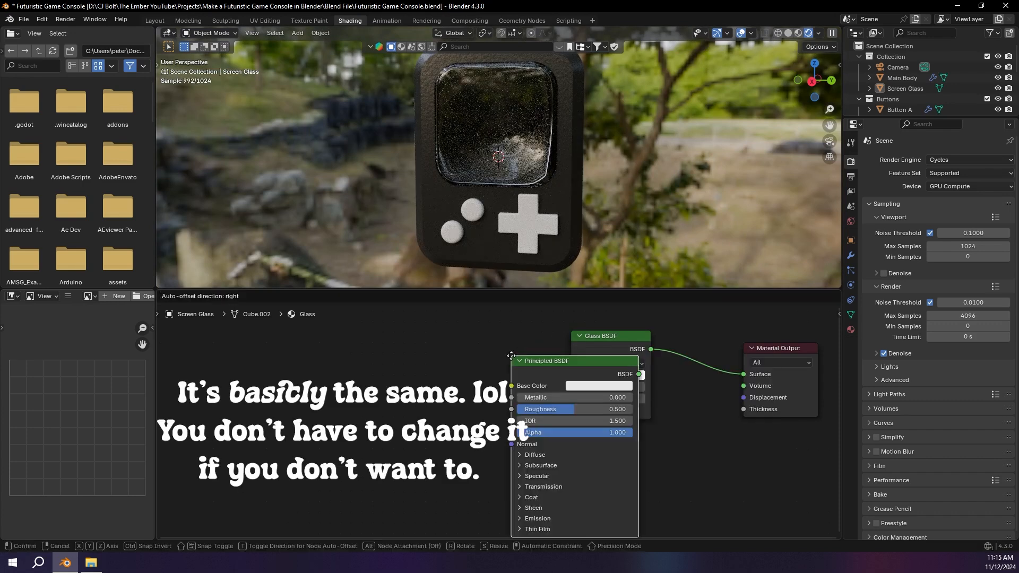
click(398, 341)
ctrl+shift+click(430, 351)
click(575, 343)
key(x)
drag(444, 353, 564, 351)
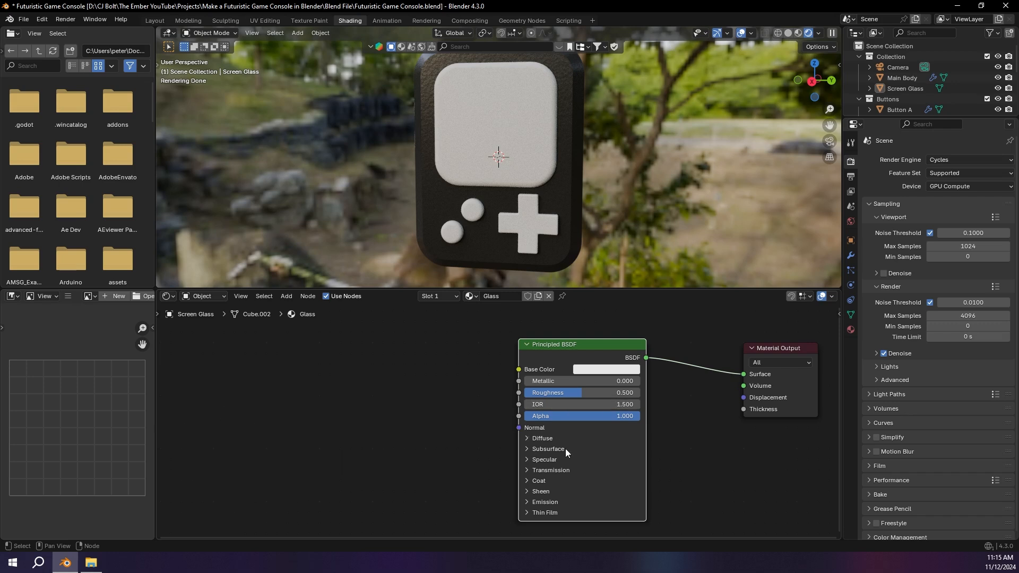
Step: Set the Glass material's Transmission Weight to 1.000 and its Roughness to 0.05
click(549, 469)
drag(603, 486, 640, 483)
double_click(603, 393)
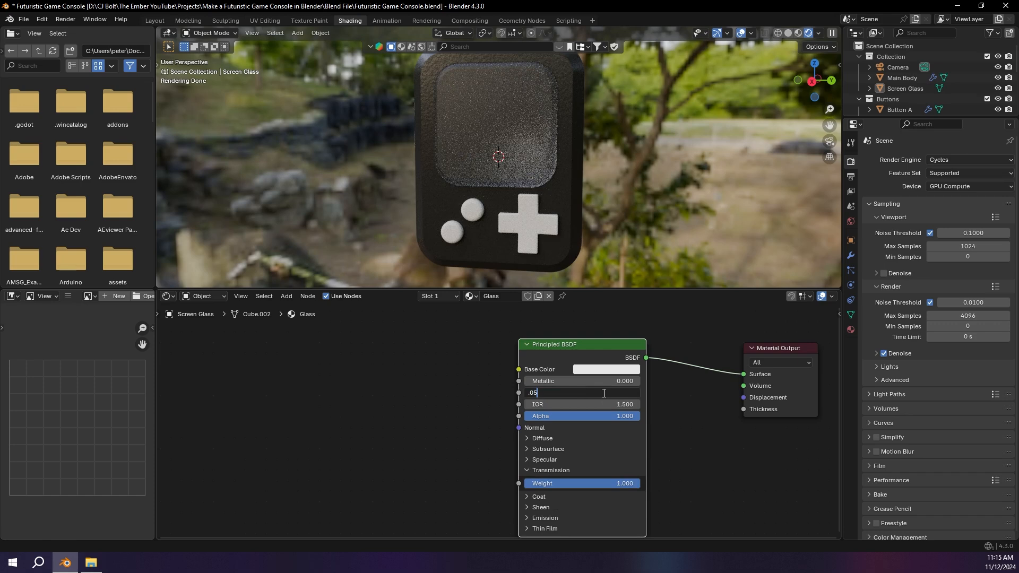
key(Return)
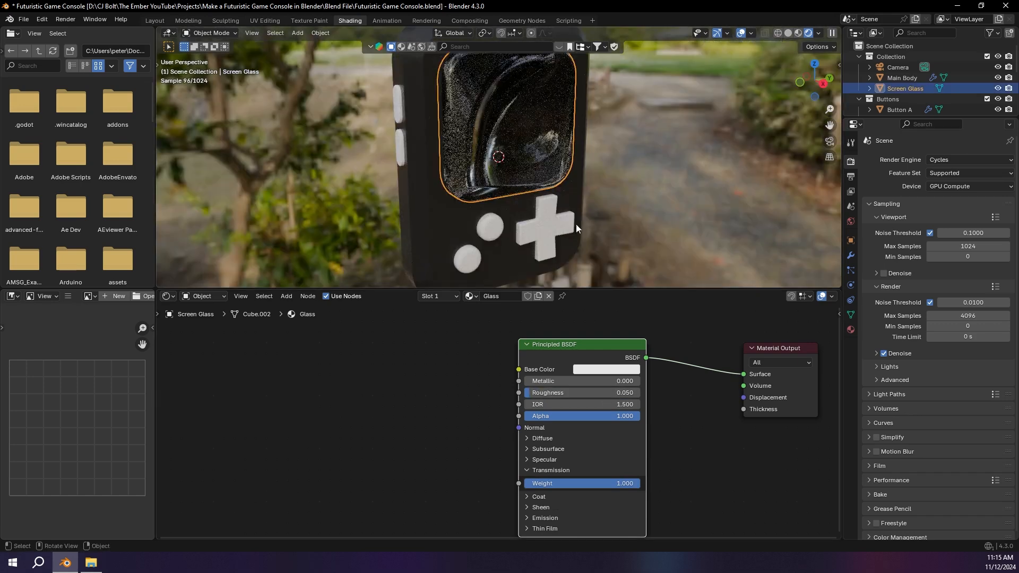
Step: Assign the existing Plastic Black material to the plus-shaped button
click(540, 215)
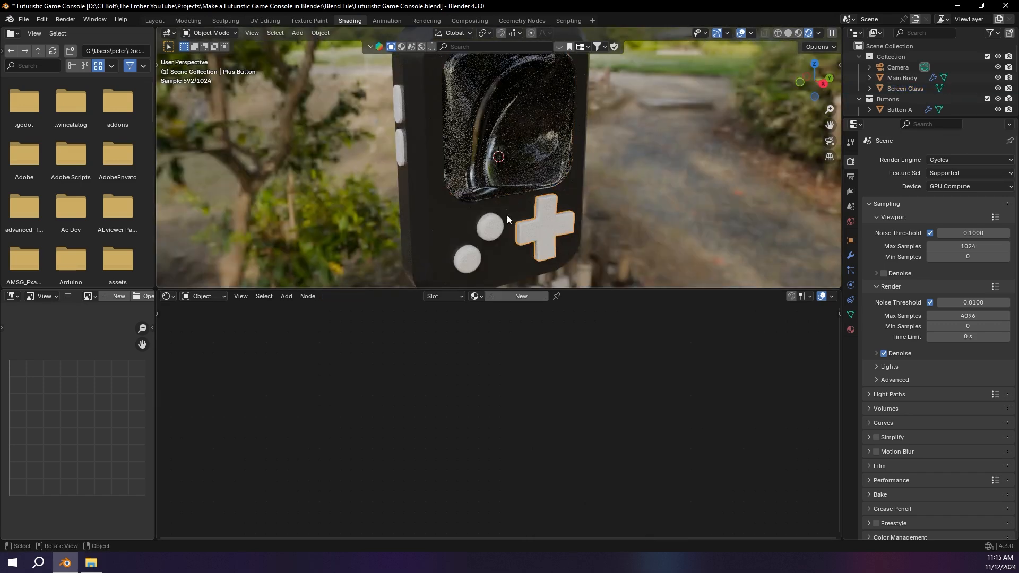
click(475, 296)
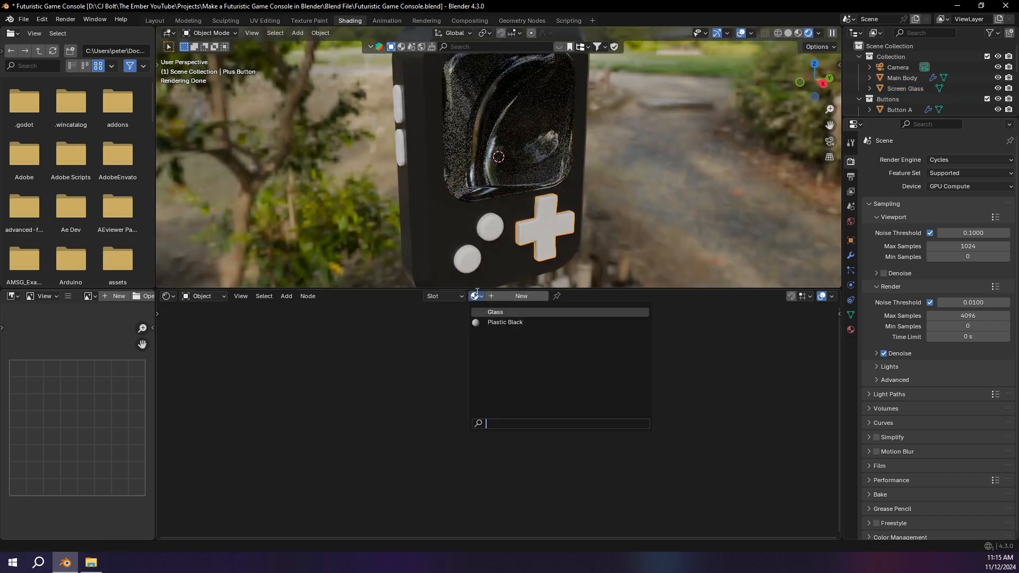
click(530, 321)
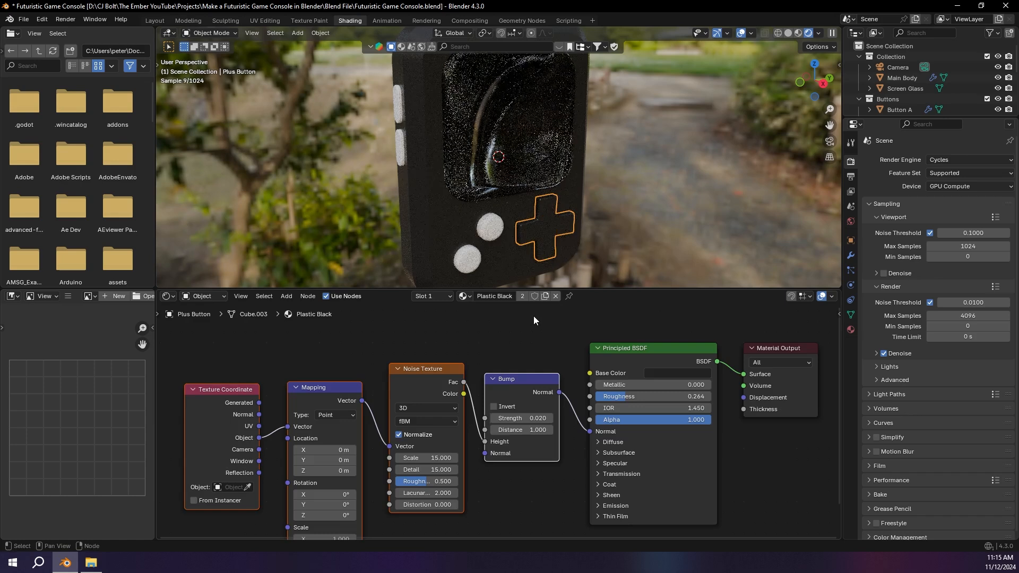
click(522, 295)
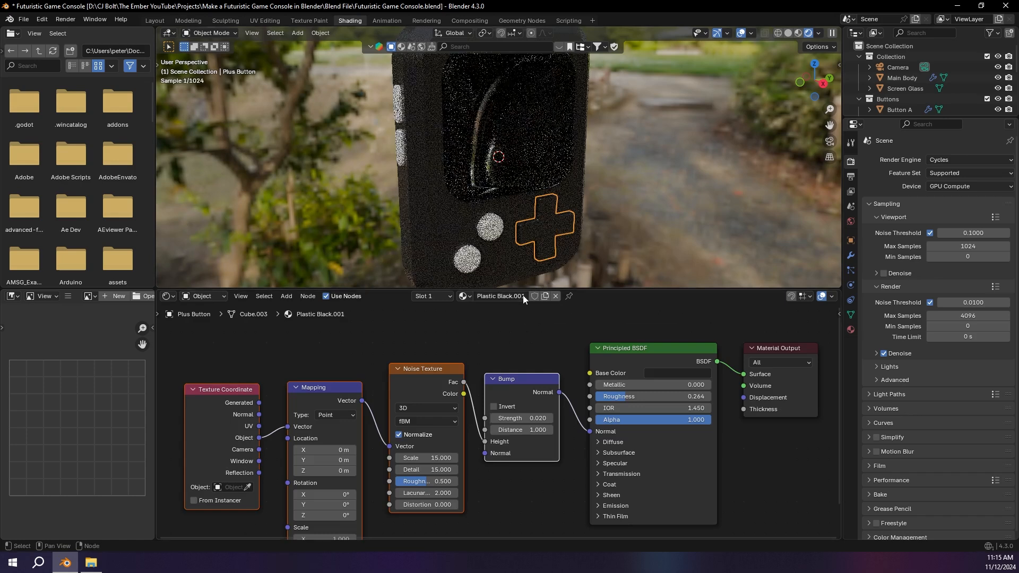
key(ctrl+z)
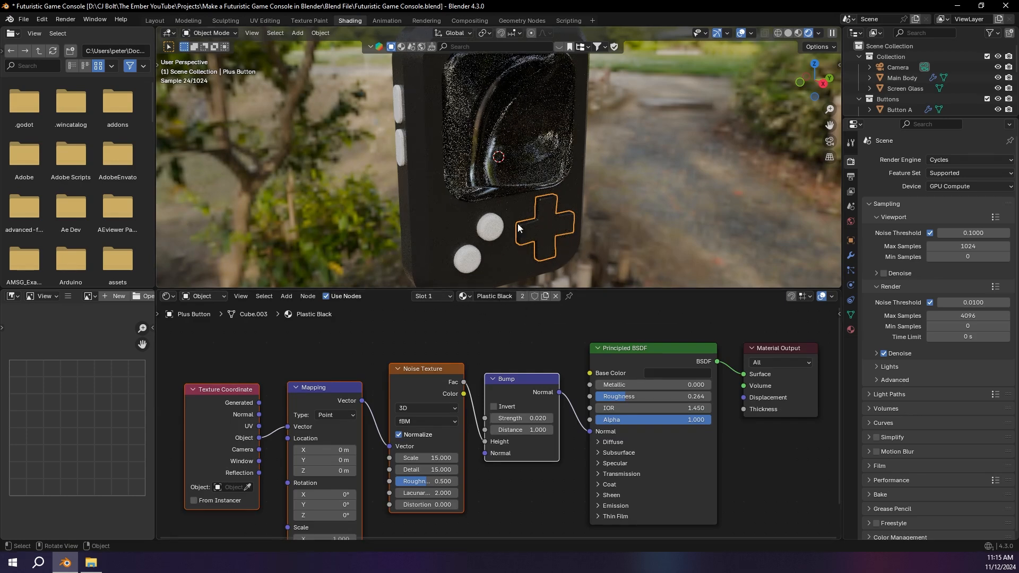
click(686, 372)
mouse_move(712, 248)
mouse_down()
mouse_move(680, 277)
mouse_move(659, 265)
mouse_move(663, 210)
mouse_move(710, 207)
mouse_up()
key(BackSpace)
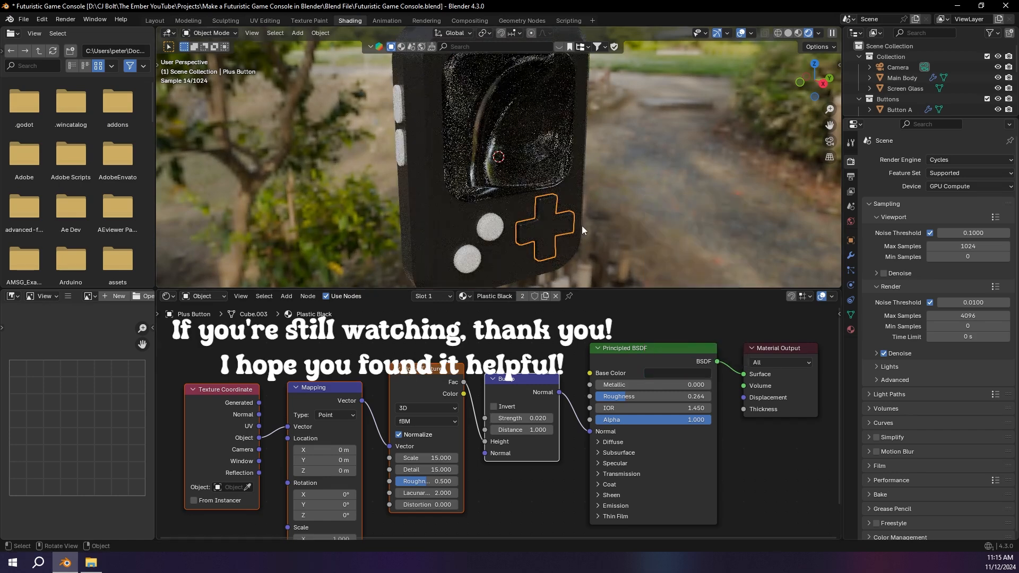
Step: Make the plus button's Plastic Black material a single-user copy and set its Base Color to a bright orange
click(521, 296)
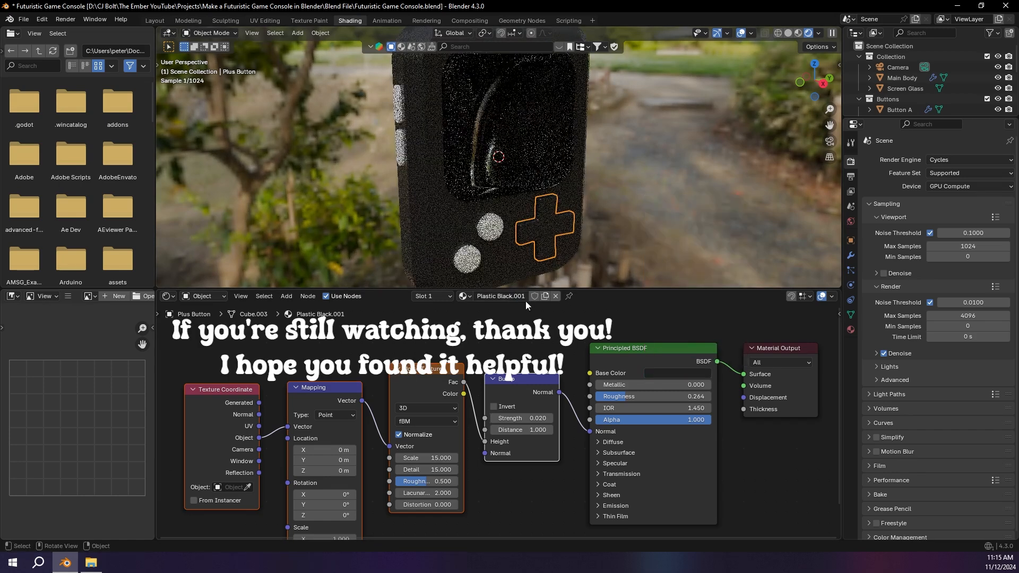
click(697, 375)
drag(741, 221, 741, 205)
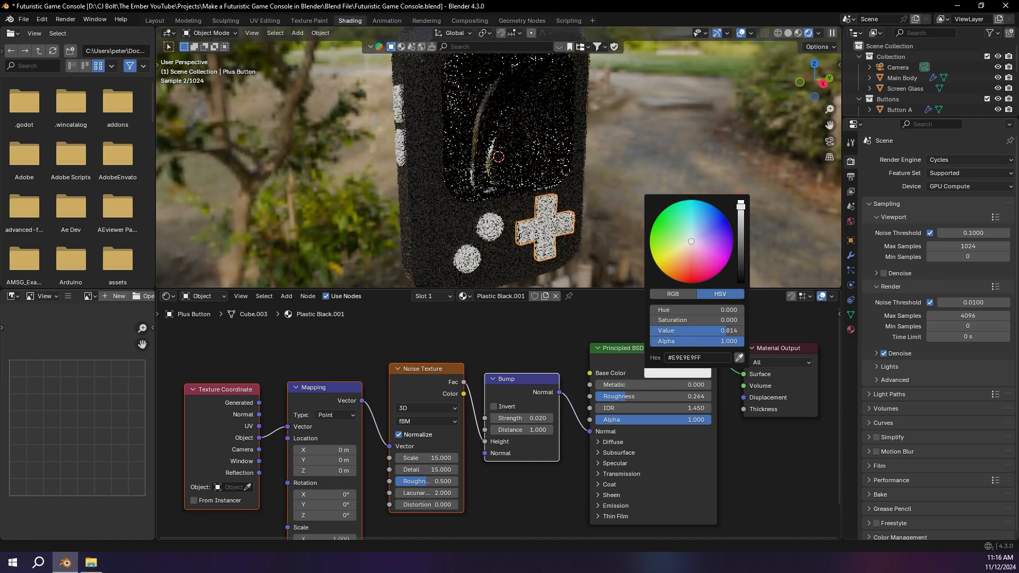
click(696, 271)
drag(695, 269, 692, 283)
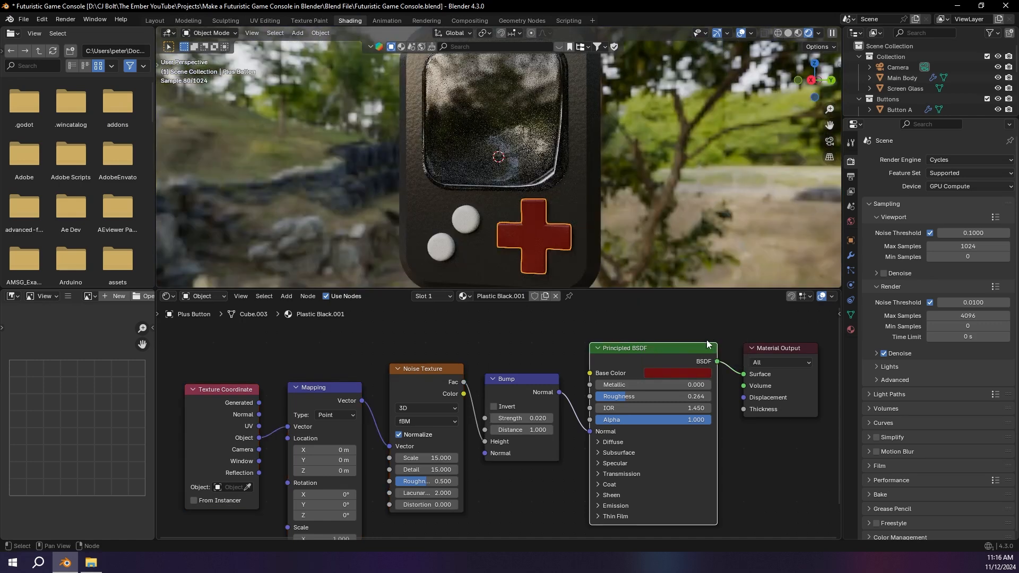
scroll(702, 257, down, 13)
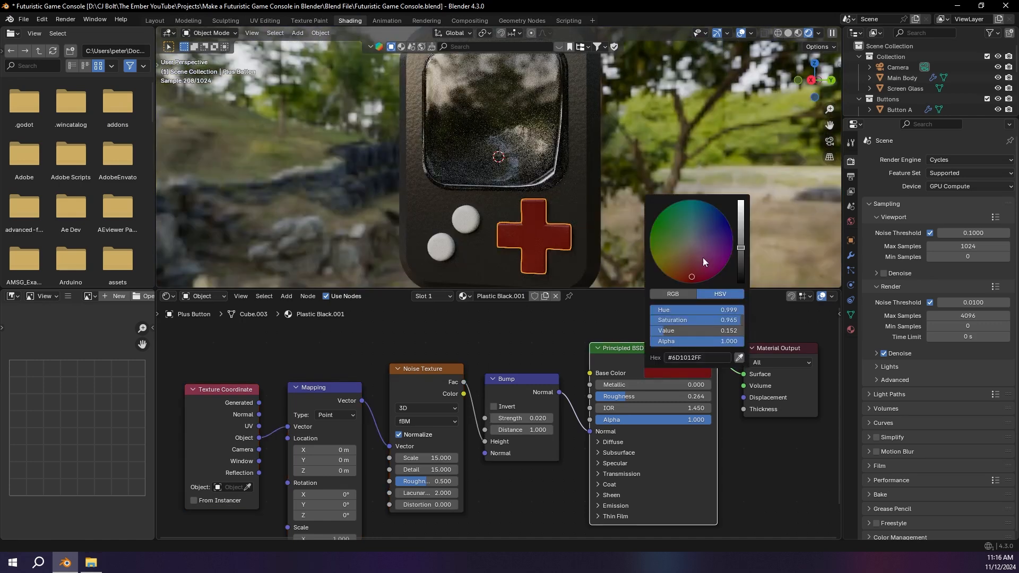
drag(741, 223, 741, 201)
drag(702, 259, 676, 280)
middle_drag(601, 234, 674, 233)
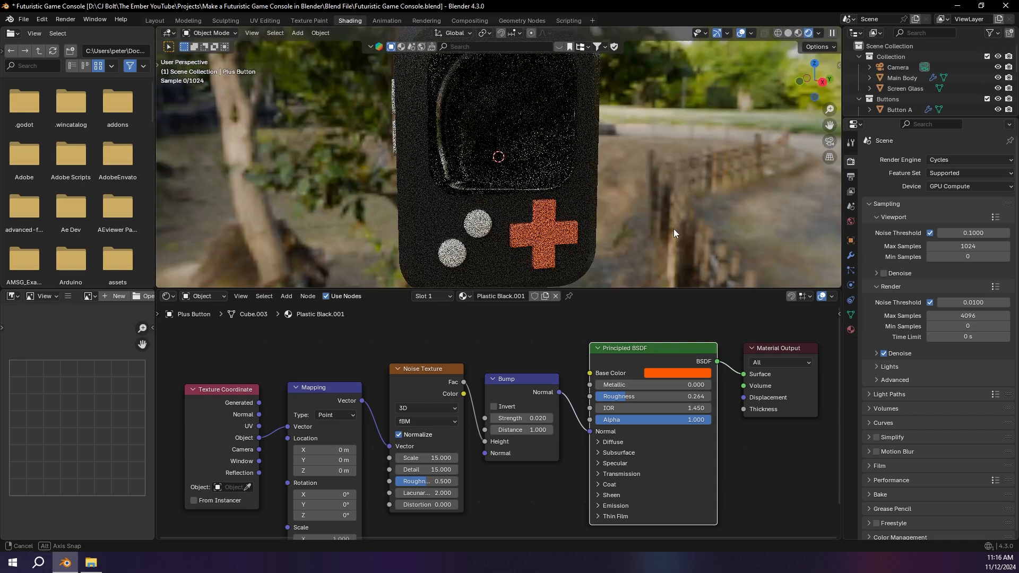
Step: Assign the orange Plastic Black.001 material to both side buttons
click(459, 296)
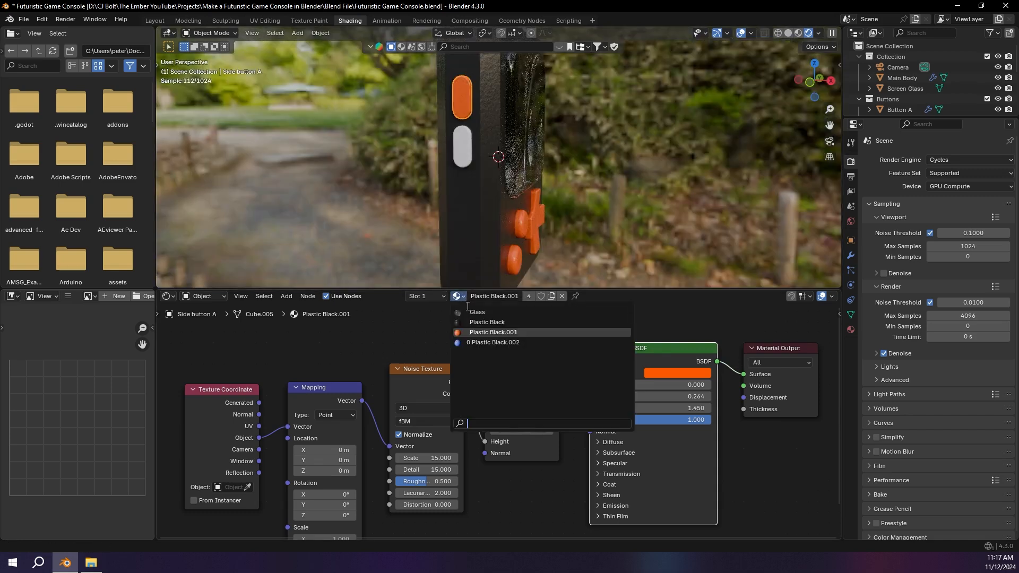
click(475, 333)
click(456, 146)
click(458, 296)
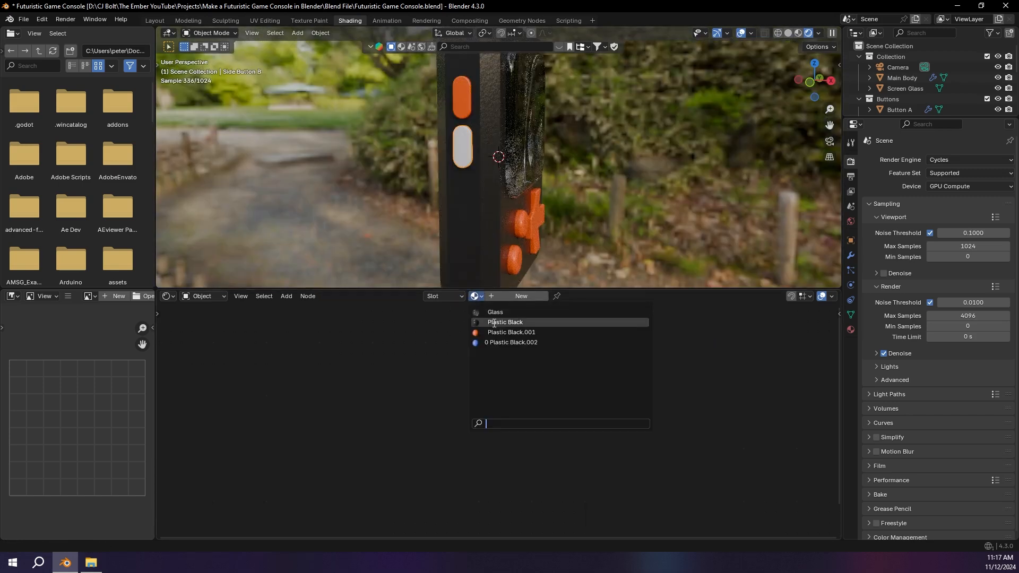
click(502, 326)
middle_drag(505, 215, 563, 201)
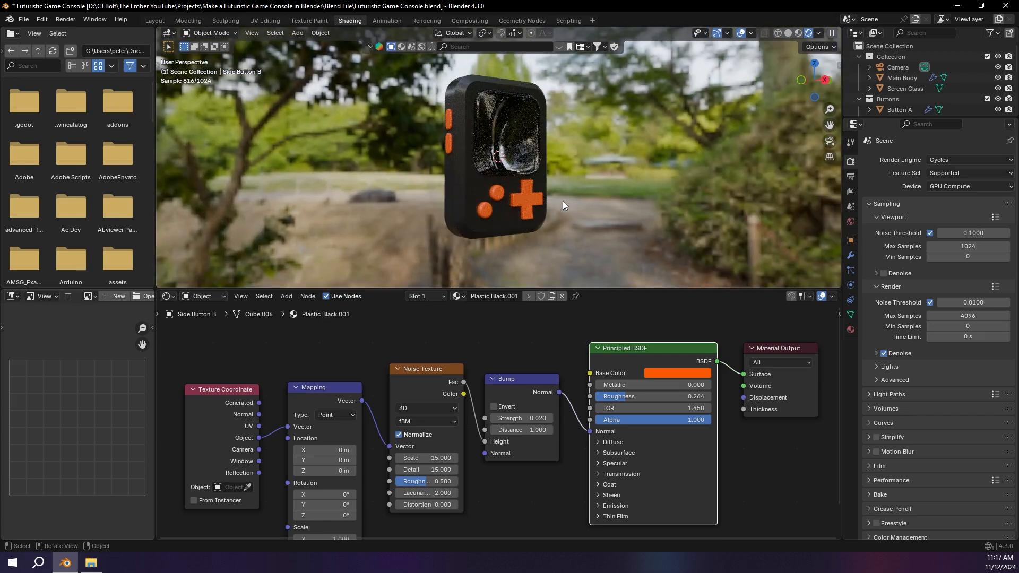
Step: Select the screen glass and hide it to expose the recess in the main body
scroll(505, 141, up, 6)
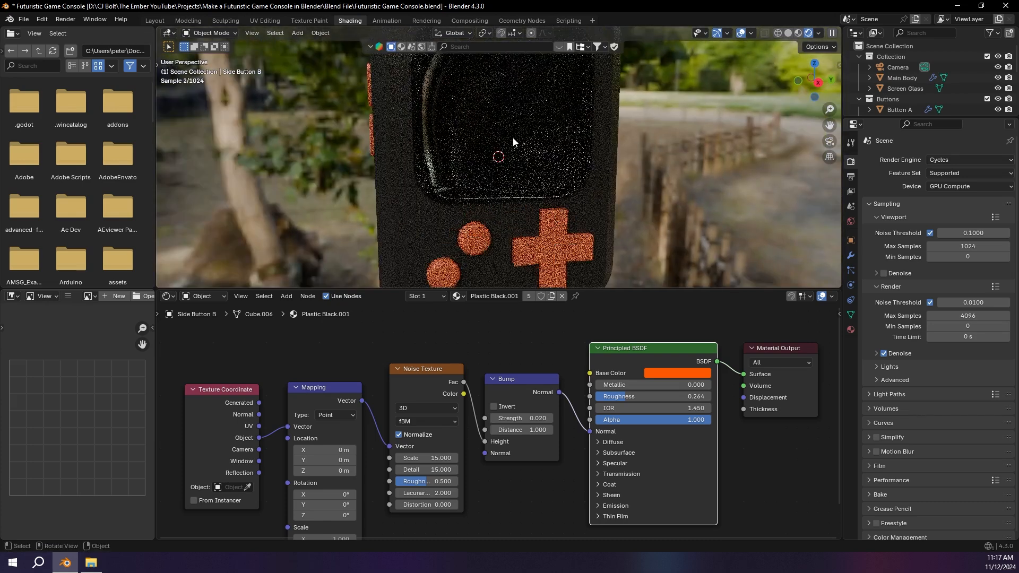
click(513, 139)
scroll(513, 141, down, 4)
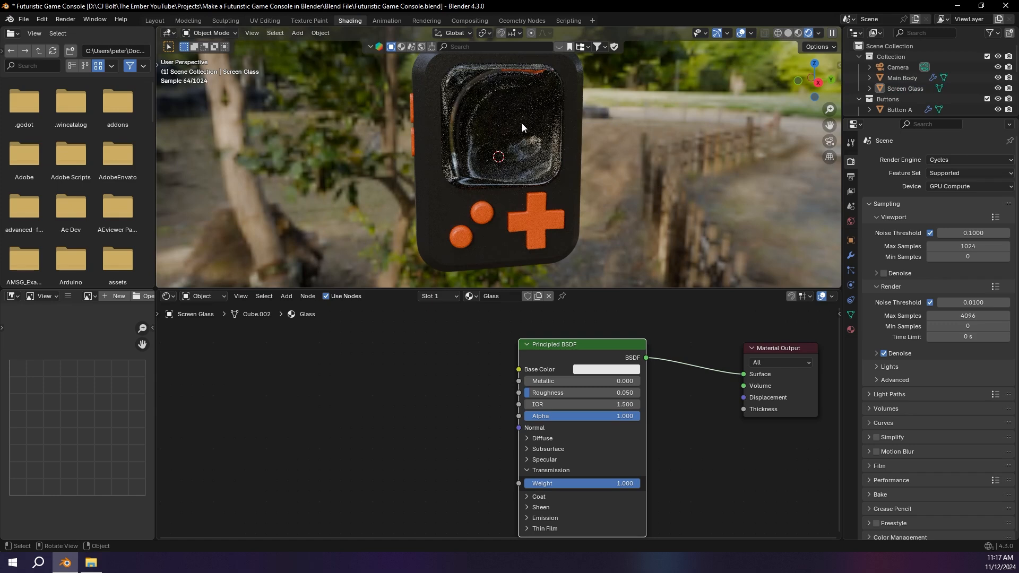
key(h)
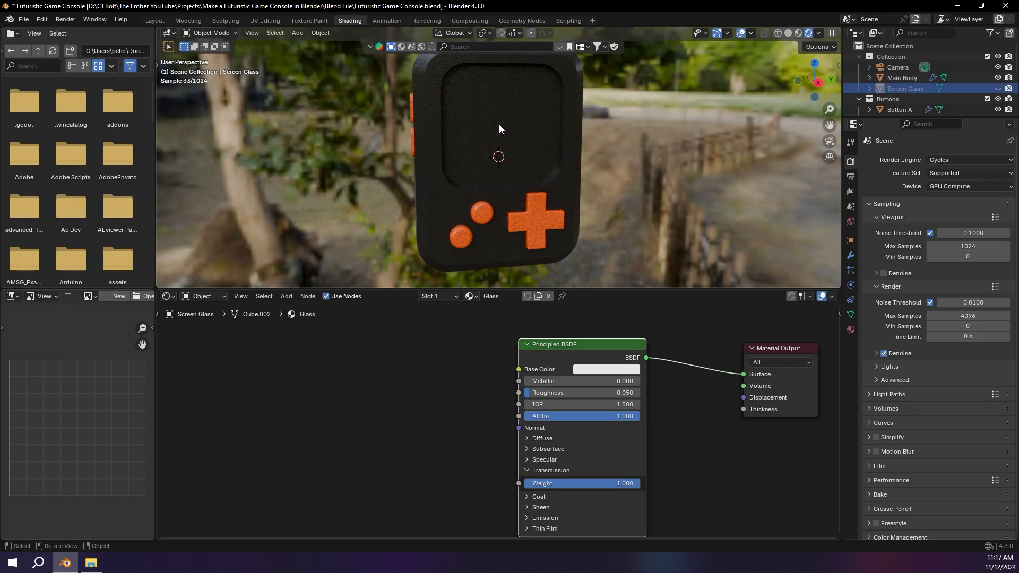
Step: Select the main body and examine its front face in Edit Mode, returning to Object Mode
click(496, 132)
key(Tab)
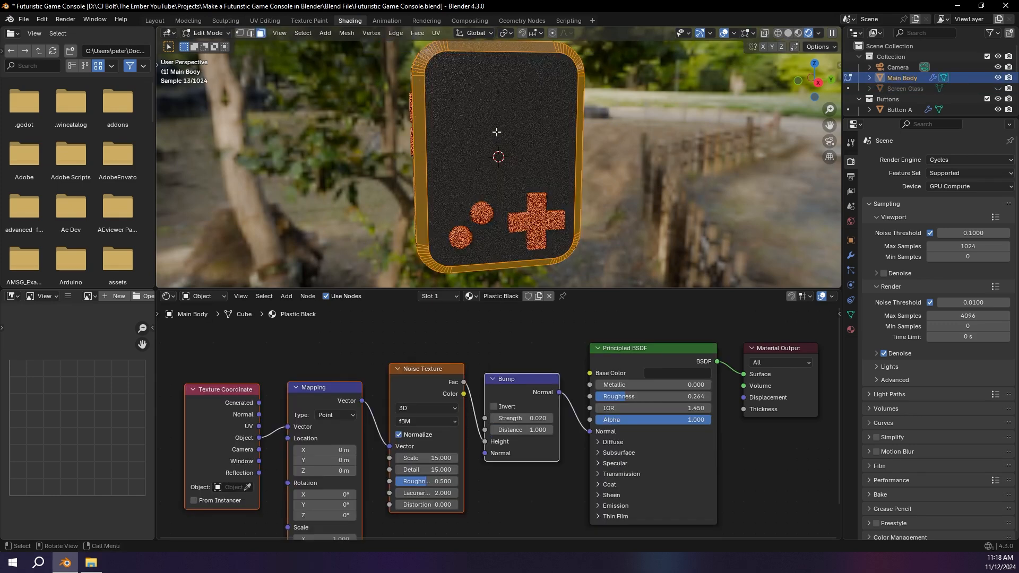
click(461, 125)
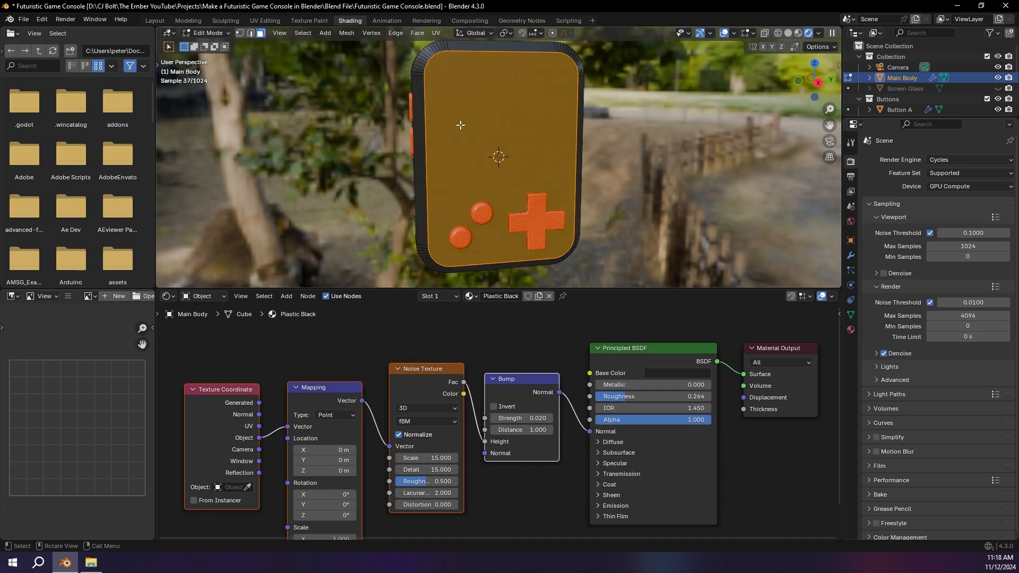
key(Tab)
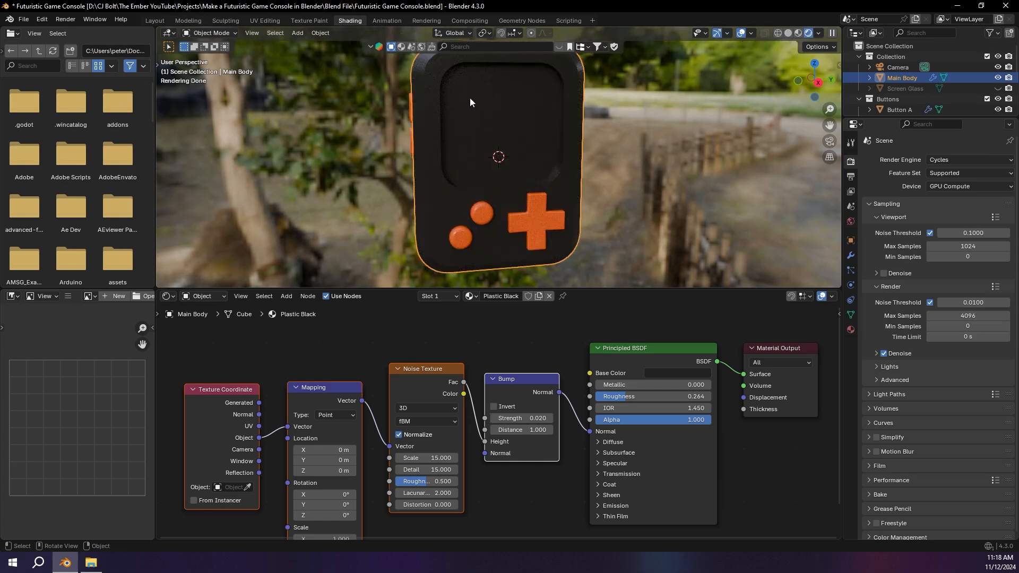
key(Tab)
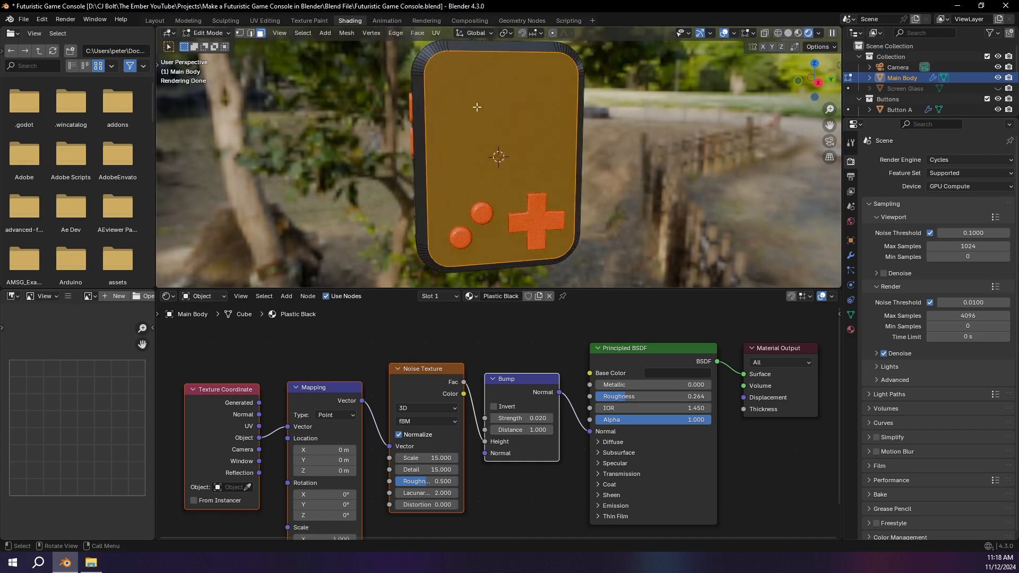
key(Tab)
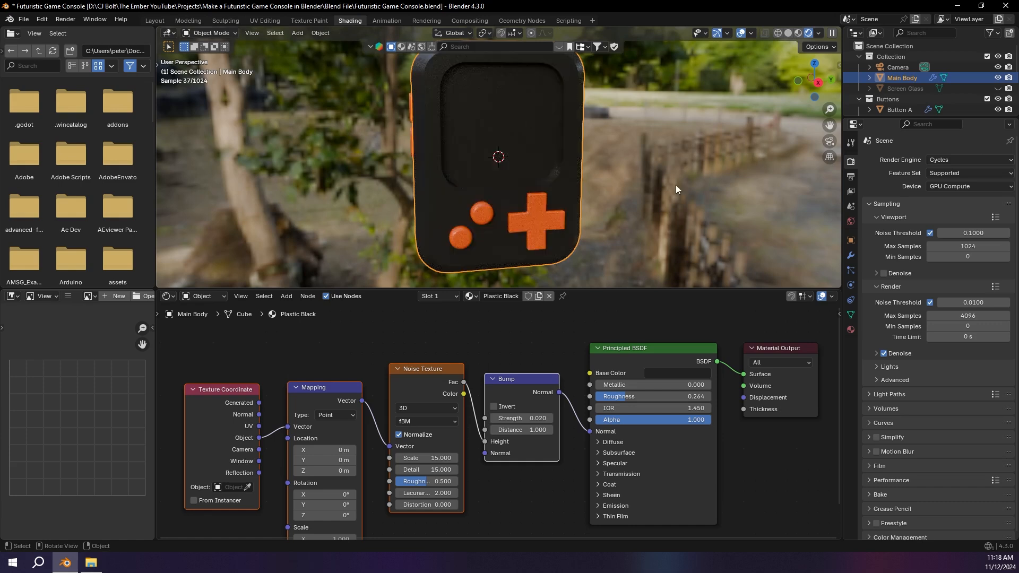
Step: Collapse the main body's Boolean modifiers and apply the first one, which cuts the screen recess
click(851, 256)
drag(869, 178, 874, 221)
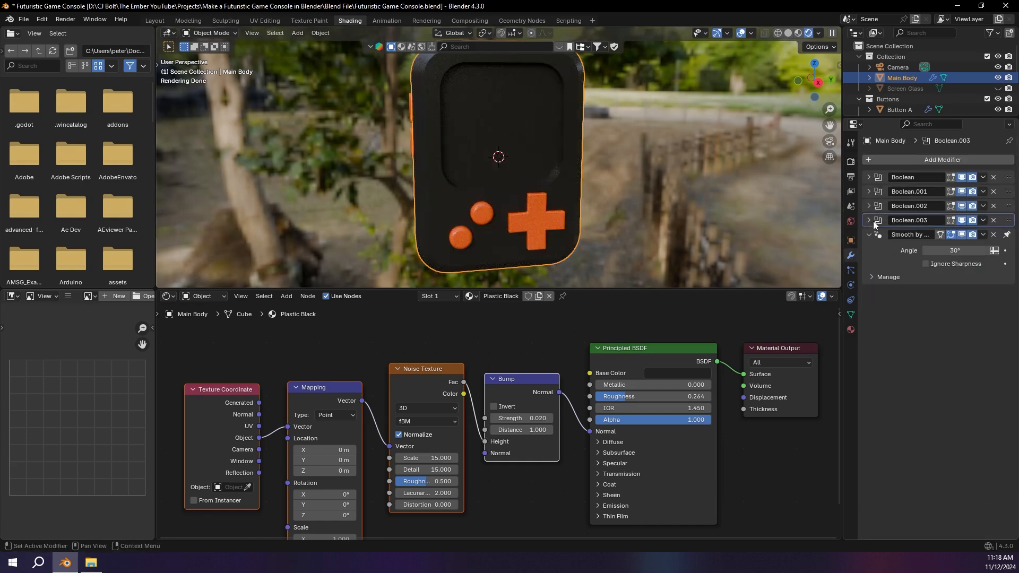
click(963, 179)
click(963, 178)
click(983, 179)
click(970, 191)
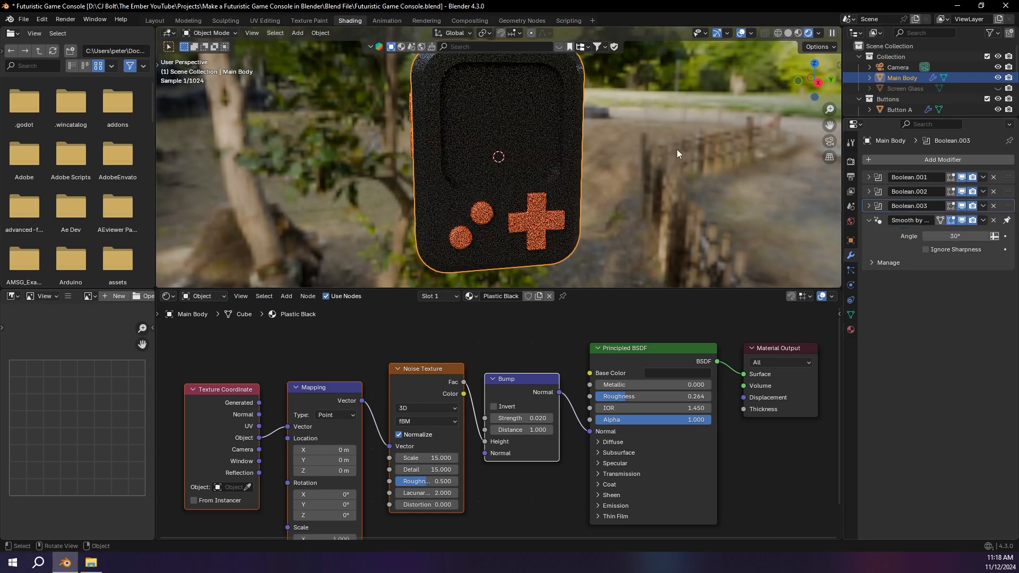
Step: Select the face inside the main body's screen recess, add a second material slot and assign the face to it
key(Tab)
click(512, 115)
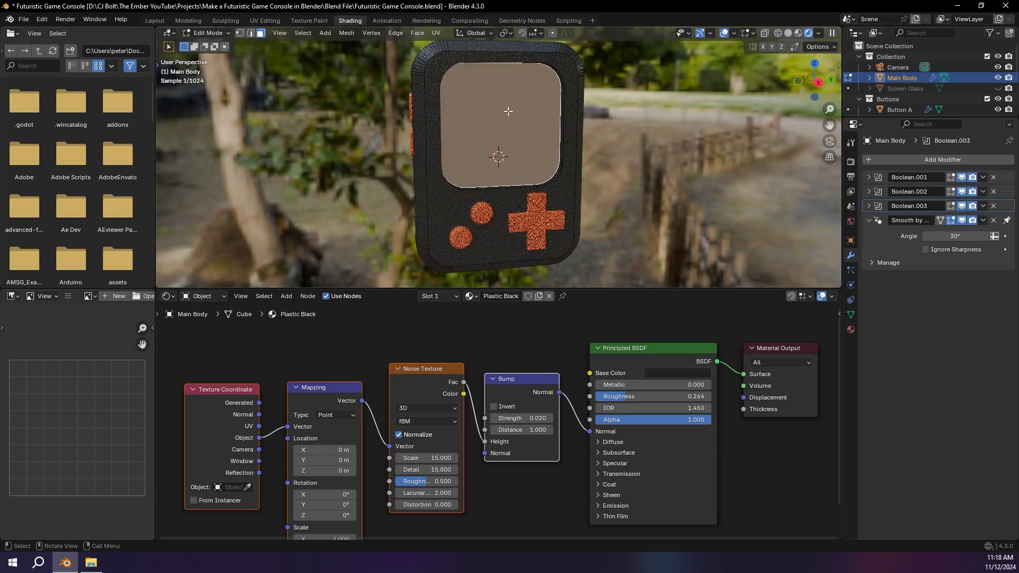
scroll(512, 115, up, 1)
middle_drag(513, 115, 563, 111)
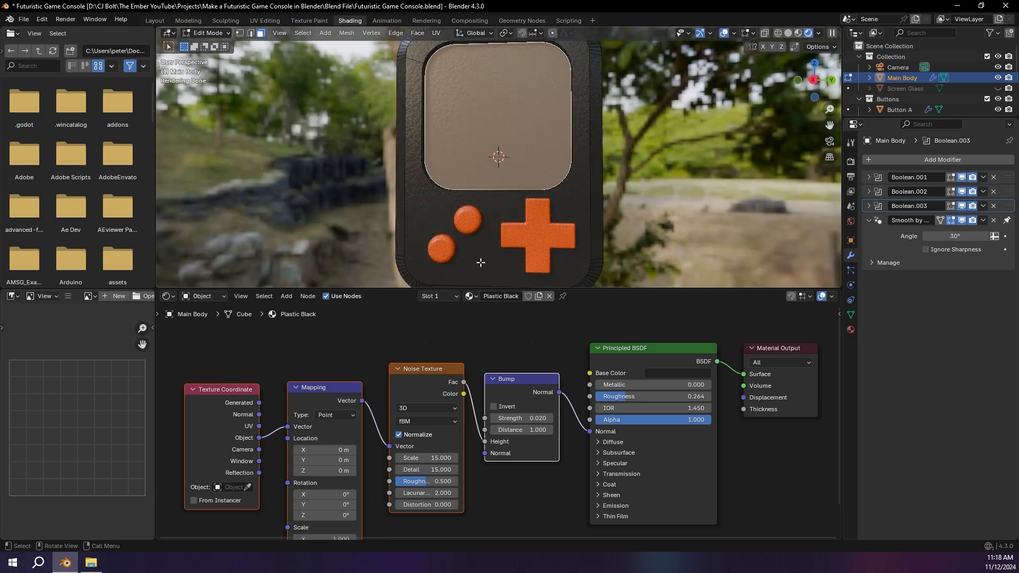
click(444, 296)
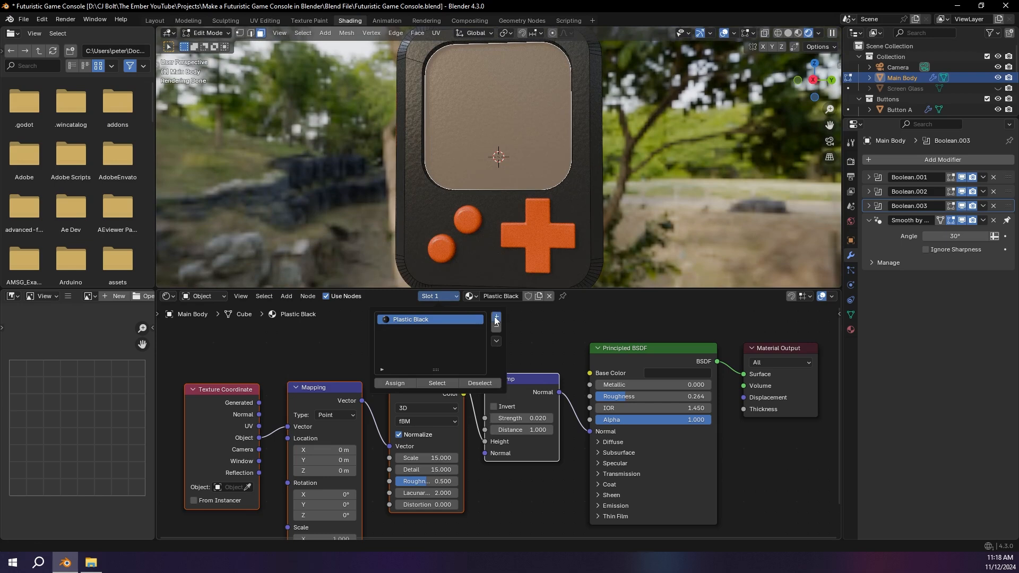
click(496, 317)
click(395, 383)
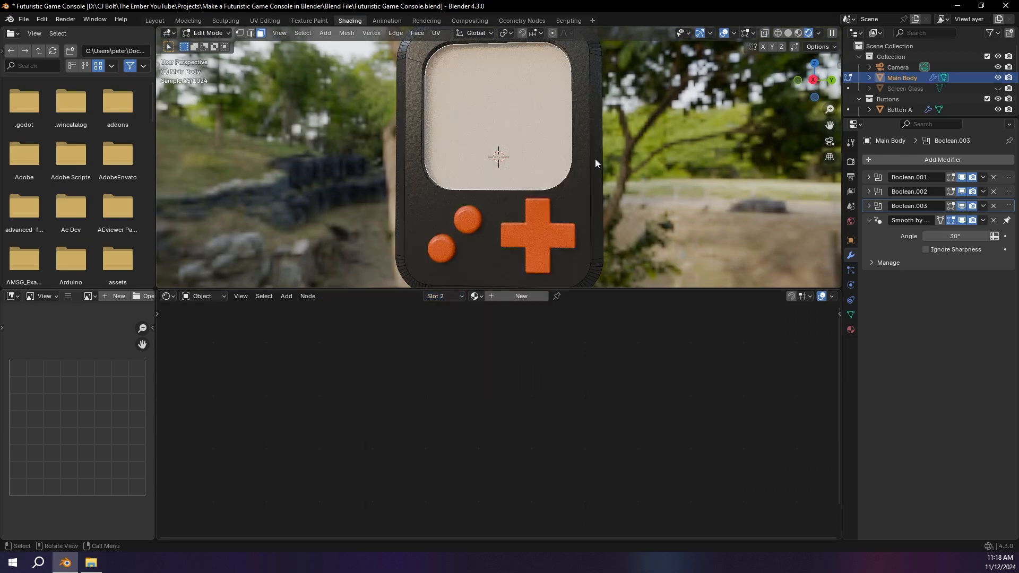
Step: Create a new material in the main body's second slot and feed the Ember Logo.png image texture into its Base Color
key(Tab)
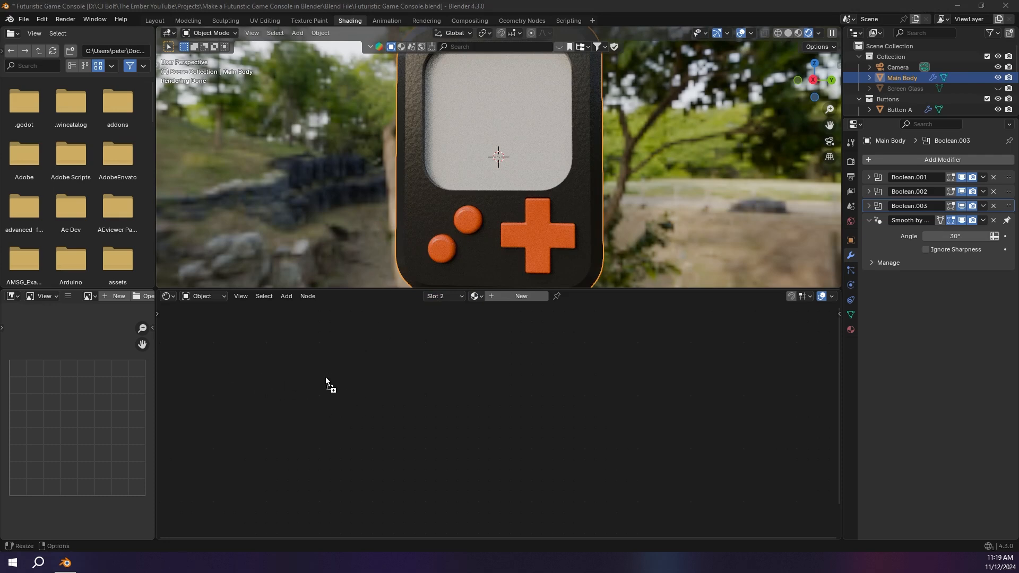
click(526, 296)
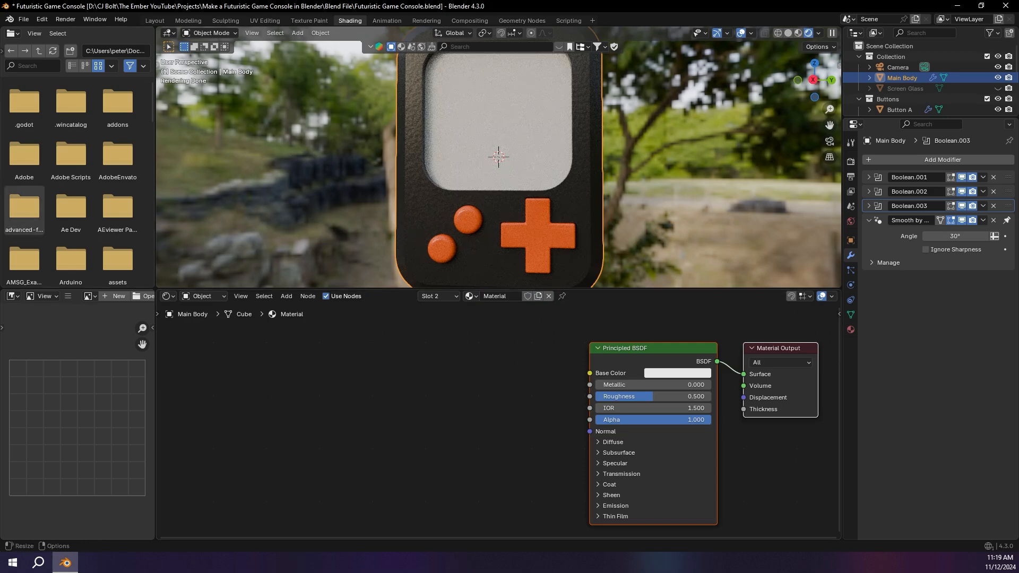
drag(277, 391, 318, 403)
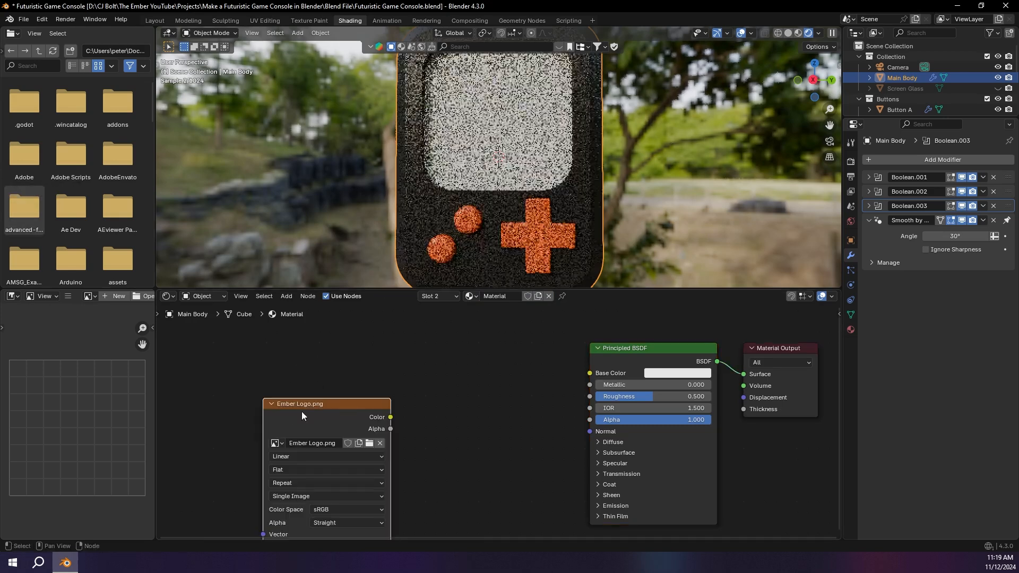
click(287, 349)
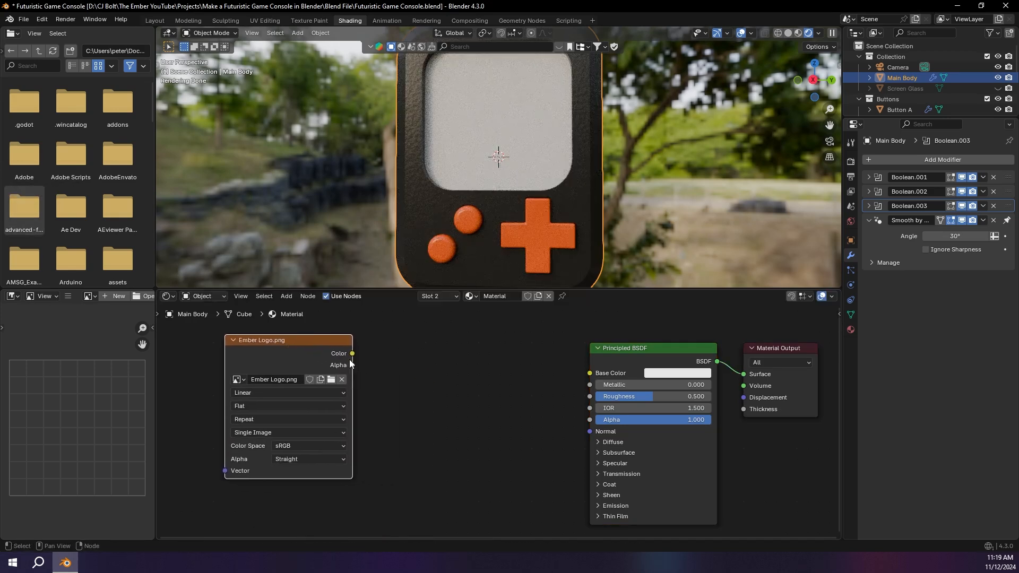
drag(353, 353, 476, 368)
drag(581, 368, 587, 372)
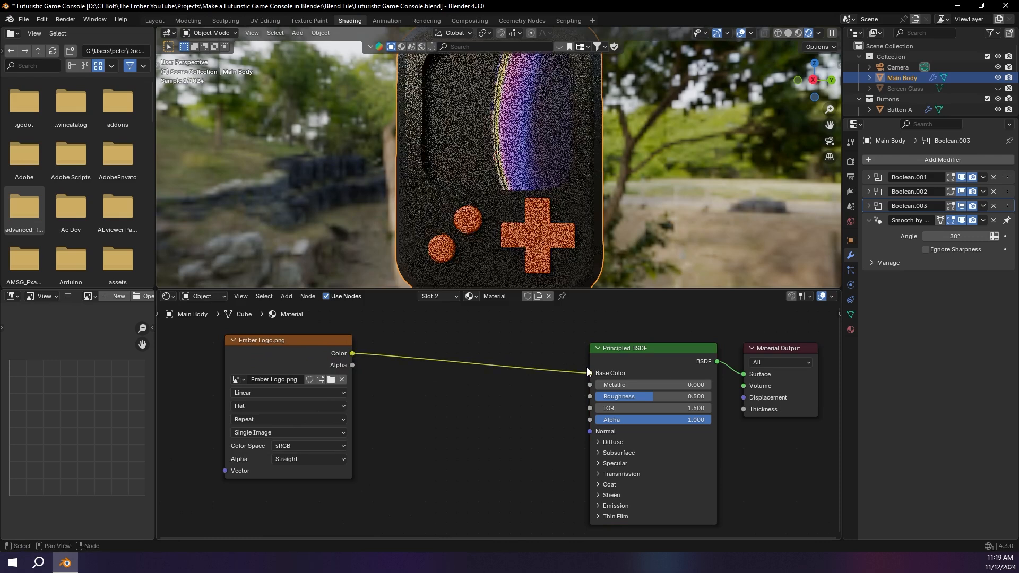
Step: Add Texture Coordinate and Mapping nodes in front of the Ember Logo.png texture, making room for them in the node layout
scroll(444, 153, down, 1)
middle_drag(299, 352, 492, 370)
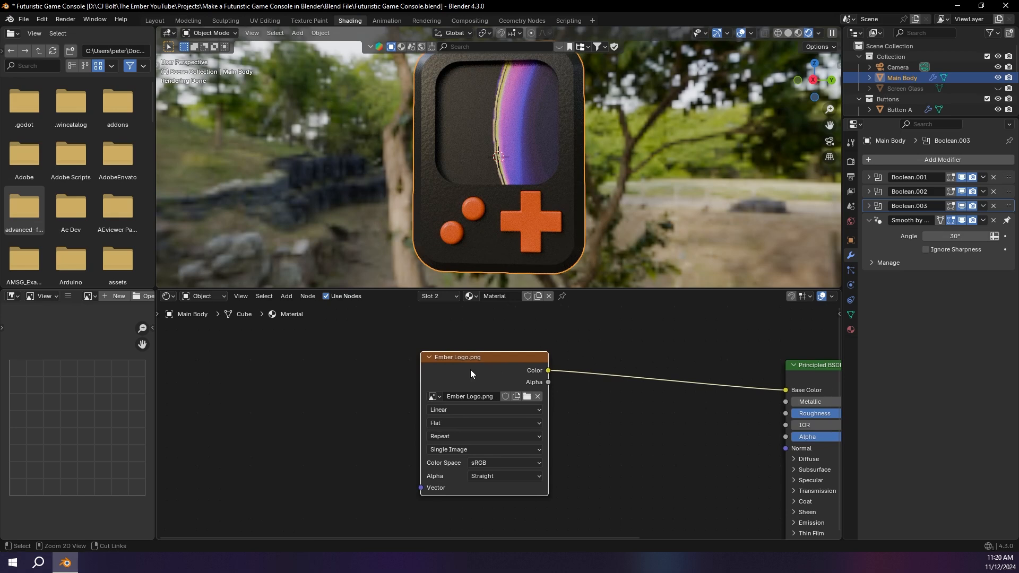
key(ctrl+t)
drag(270, 333, 383, 392)
click(304, 384)
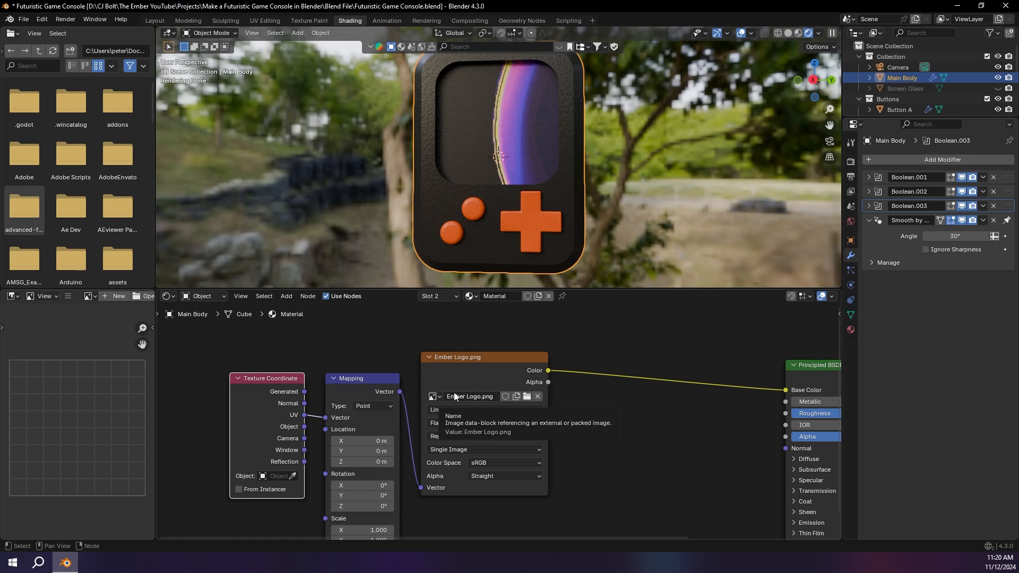
Step: Fit the logo to the screen with mapping location X 0.05 m, Y 0.72 m, Z rotation 90° and scale 3.6, -3.6, 3.6
middle_drag(394, 415, 407, 345)
drag(380, 460, 489, 481)
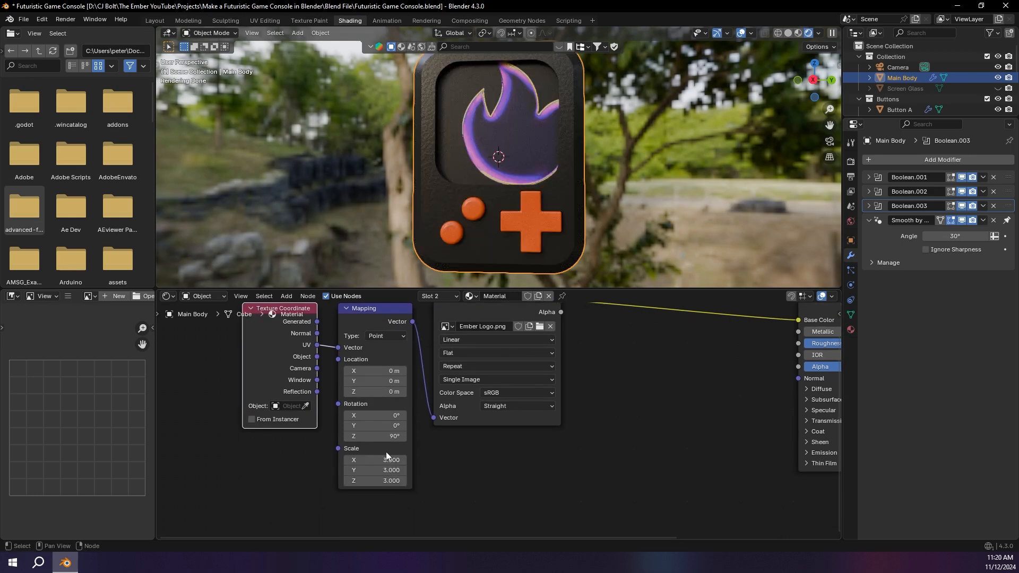
drag(386, 455, 414, 480)
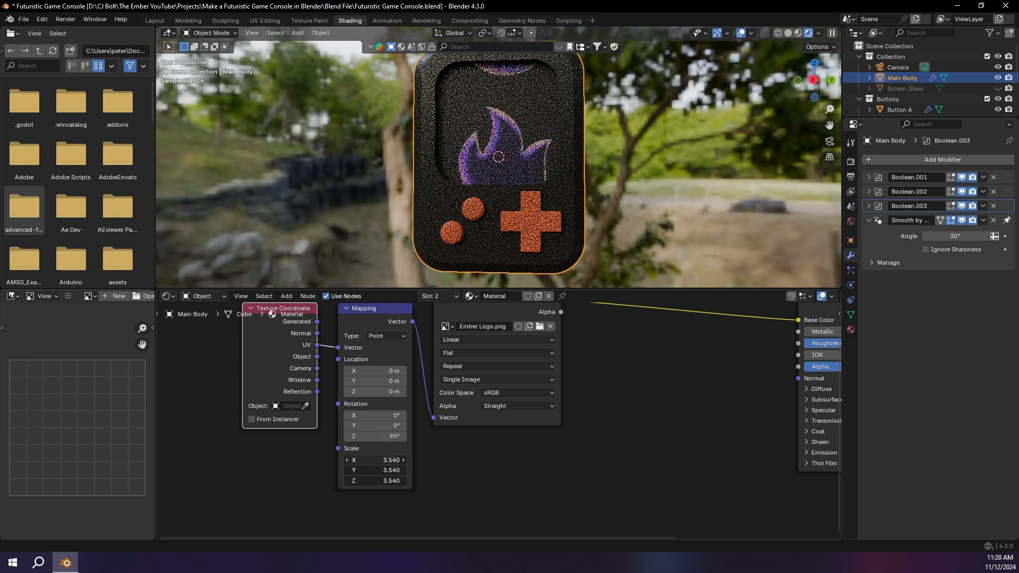
drag(380, 391, 397, 391)
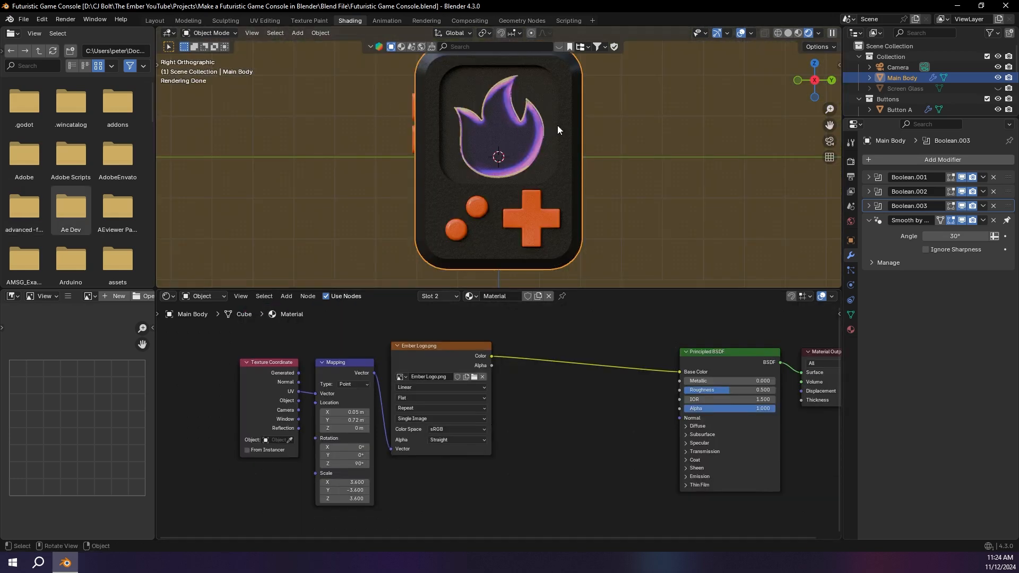
drag(271, 352, 413, 381)
drag(437, 347, 510, 347)
click(612, 342)
middle_drag(613, 343, 537, 336)
Step: Feed the logo's color into the Principled BSDF's emission color as well and set the emission strength to 2
click(627, 463)
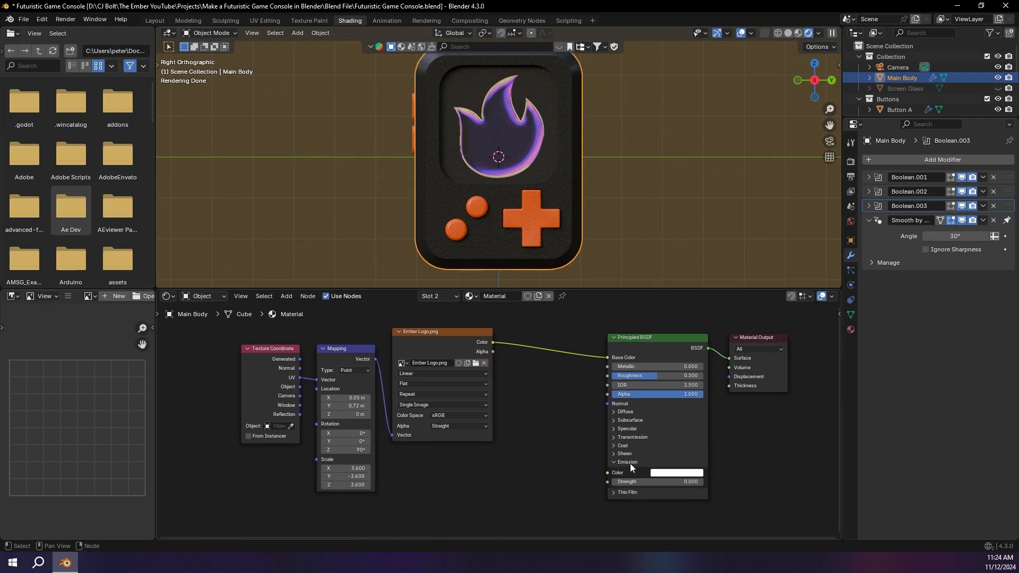
drag(493, 342, 608, 472)
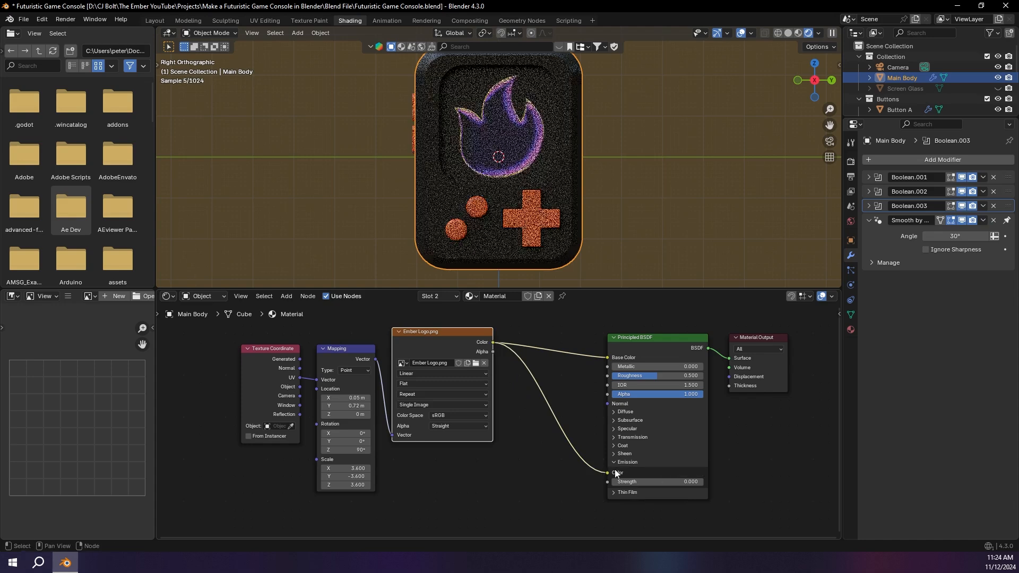
click(630, 481)
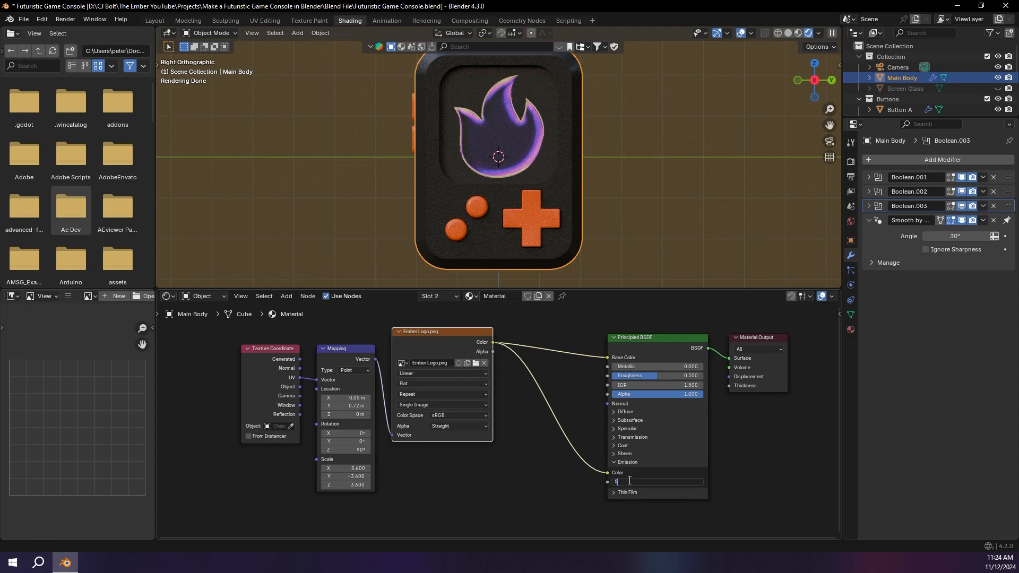
text(5)
key(Return)
click(684, 483)
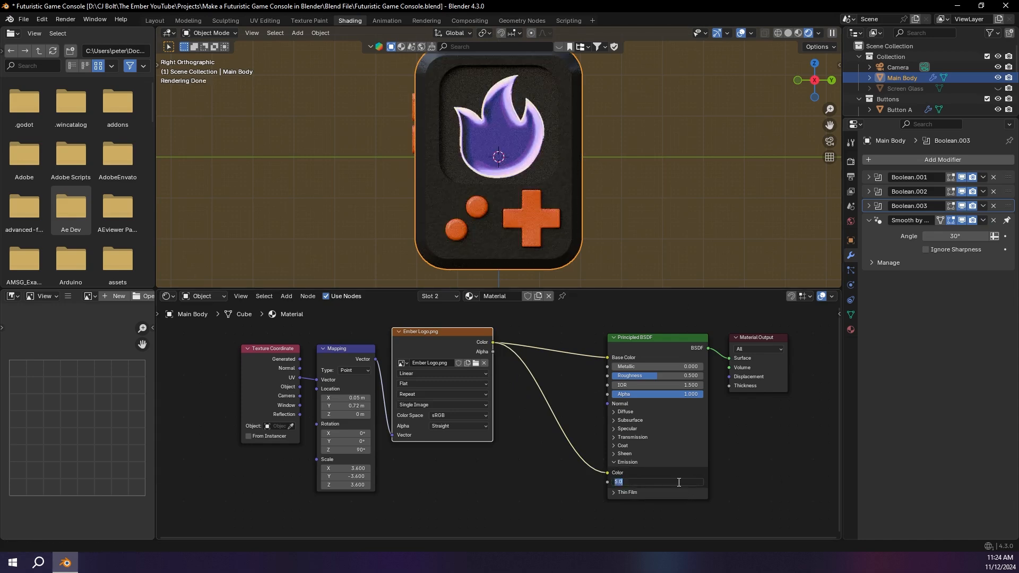
text(2)
key(Return)
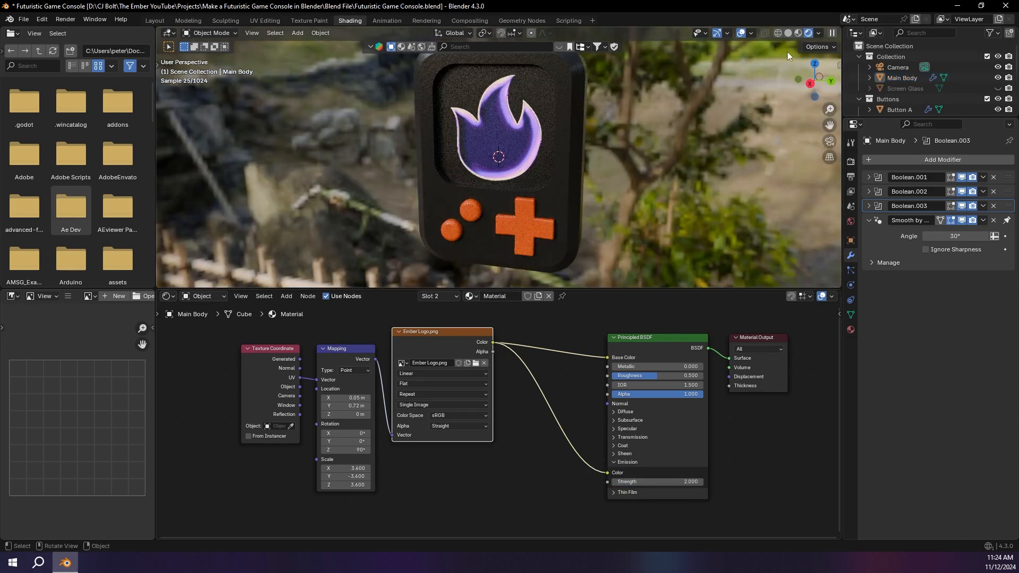
Step: Switch the rendered preview to scene world lighting and inspect the glowing logo from an angle
click(821, 33)
click(787, 125)
click(784, 133)
middle_drag(578, 130, 643, 132)
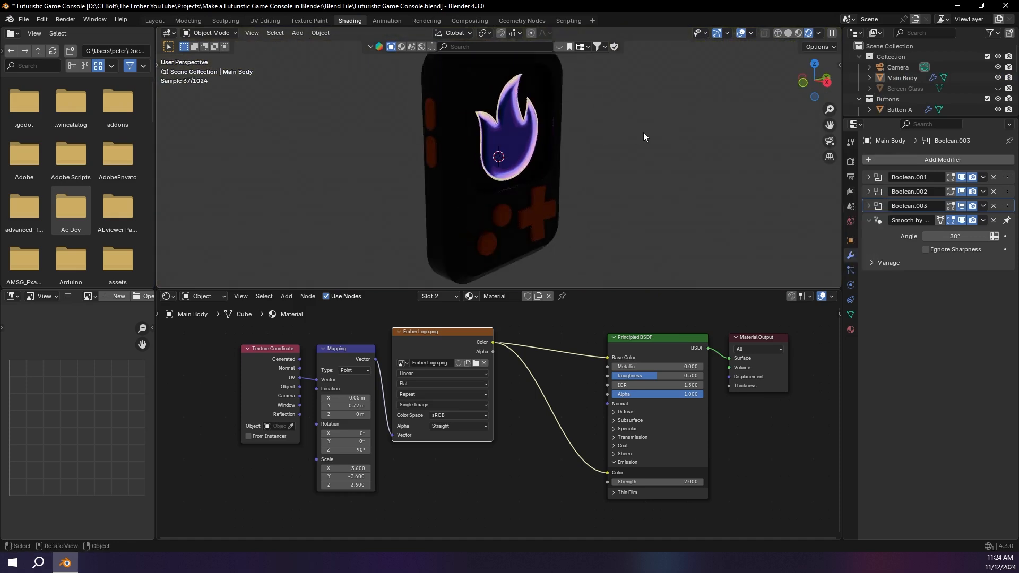
Step: Add a Solidify modifier to the unhidden screen glass and save the file
middle_drag(820, 109, 599, 111)
click(535, 127)
click(960, 160)
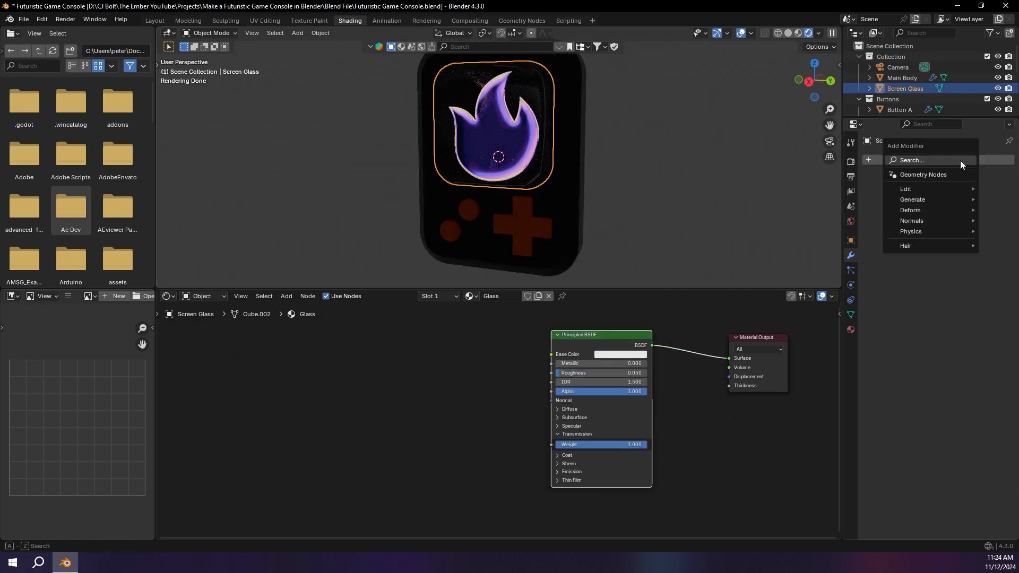
text(solid)
key(Return)
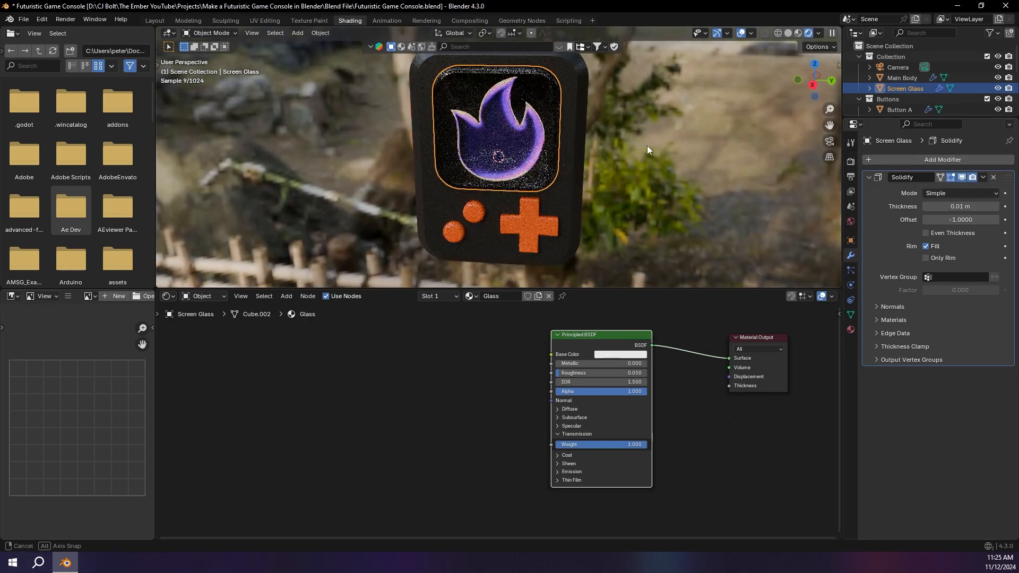
click(716, 190)
key(ctrl+s)
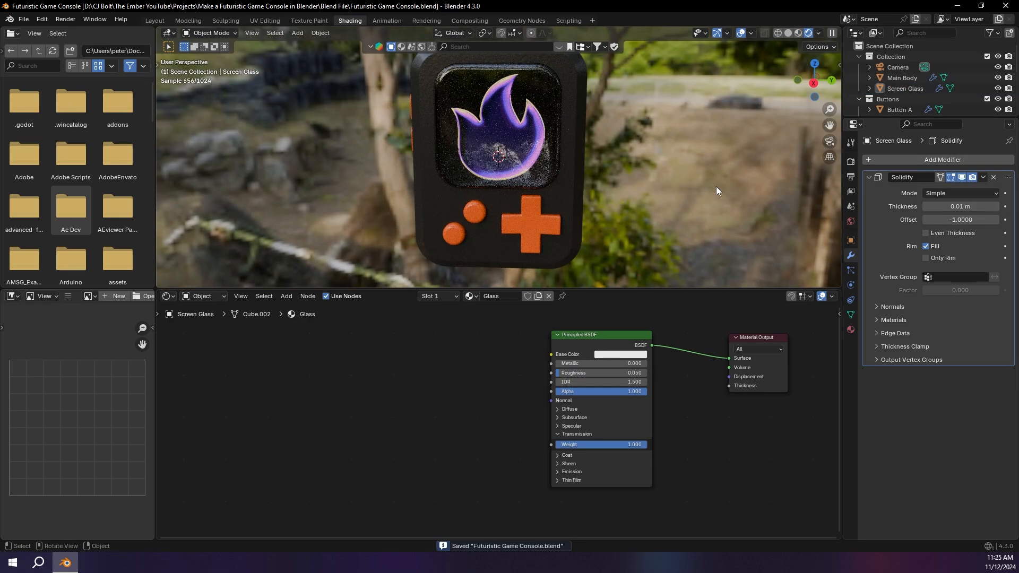
Step: Select the whole console in the Layout workspace and rotate it -90° about the global Y axis so it lies flat
click(155, 21)
scroll(395, 217, down, 5)
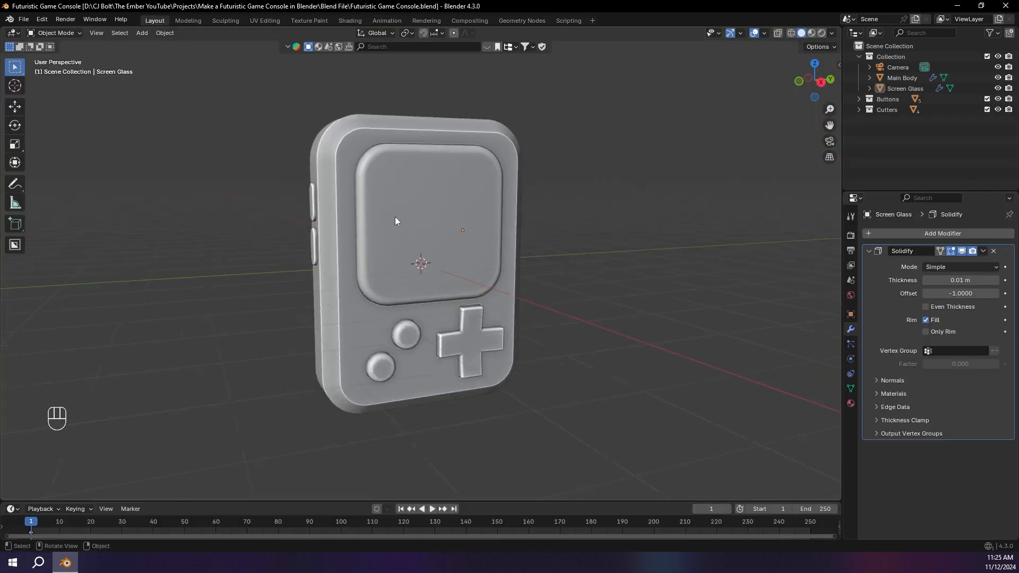
drag(352, 193, 501, 319)
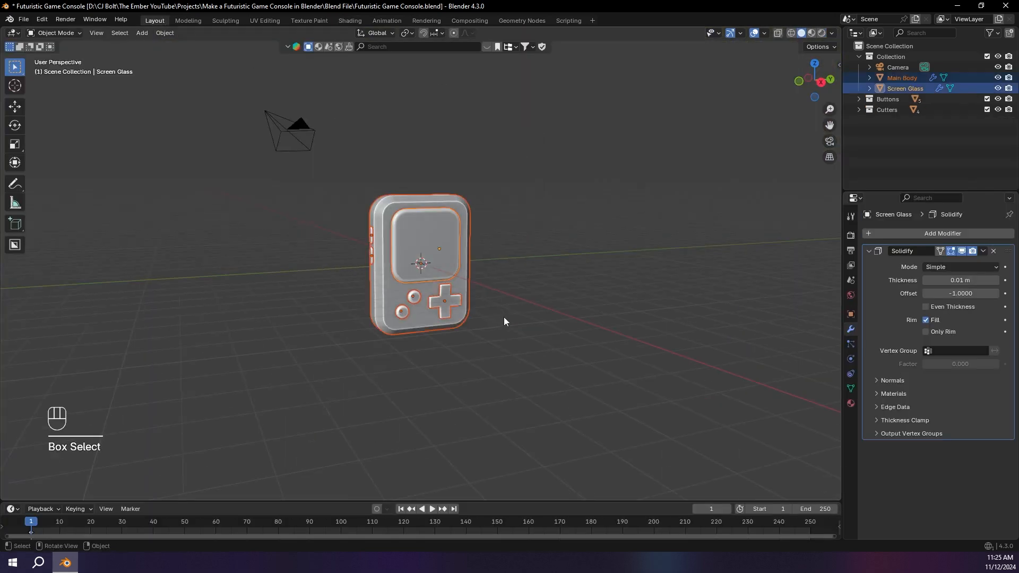
key(r)
key(z)
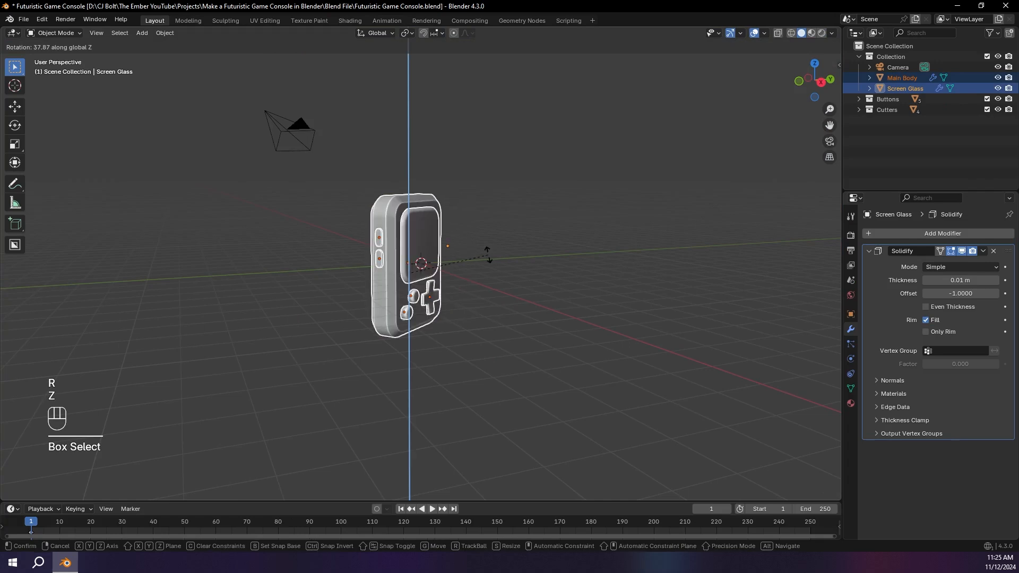
key(x)
key(y)
key(0)
key(minus)
key(BackSpace)
key(BackSpace)
key(9)
key(0)
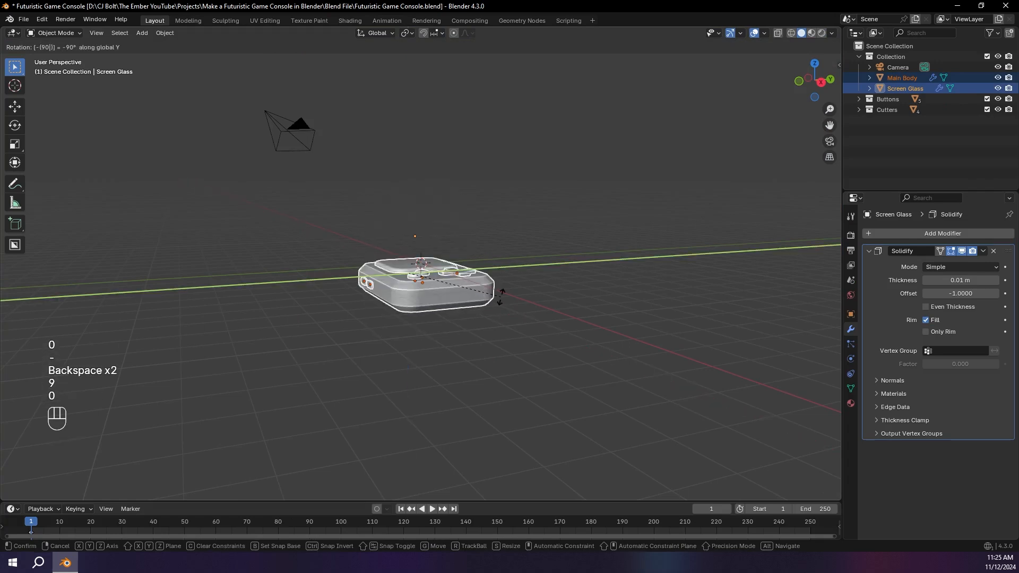
key(Return)
Step: Raise the console about 1.3 m along Z until its underside rests on the ground line, and deselect everything
click(822, 82)
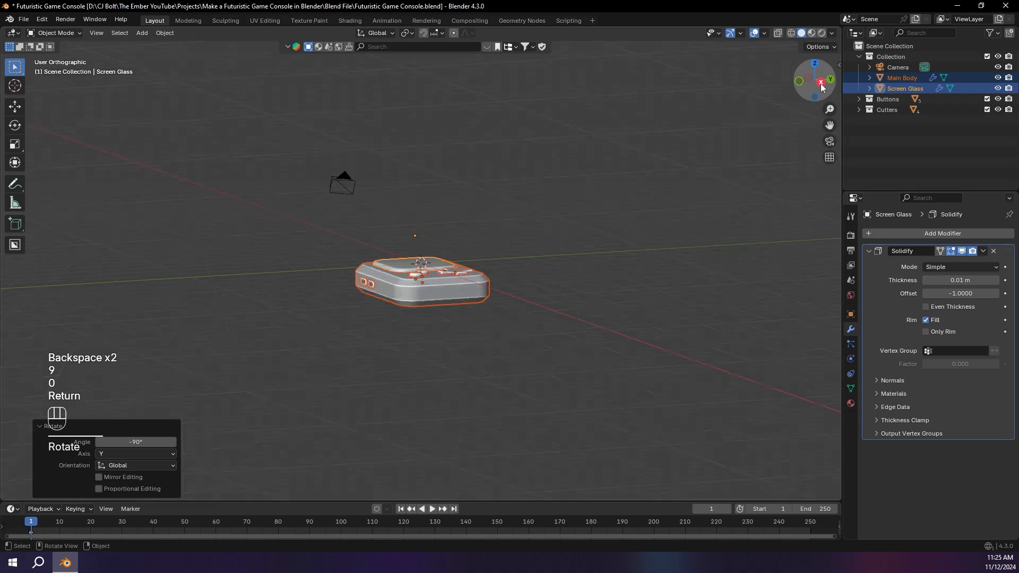
key(g)
key(z)
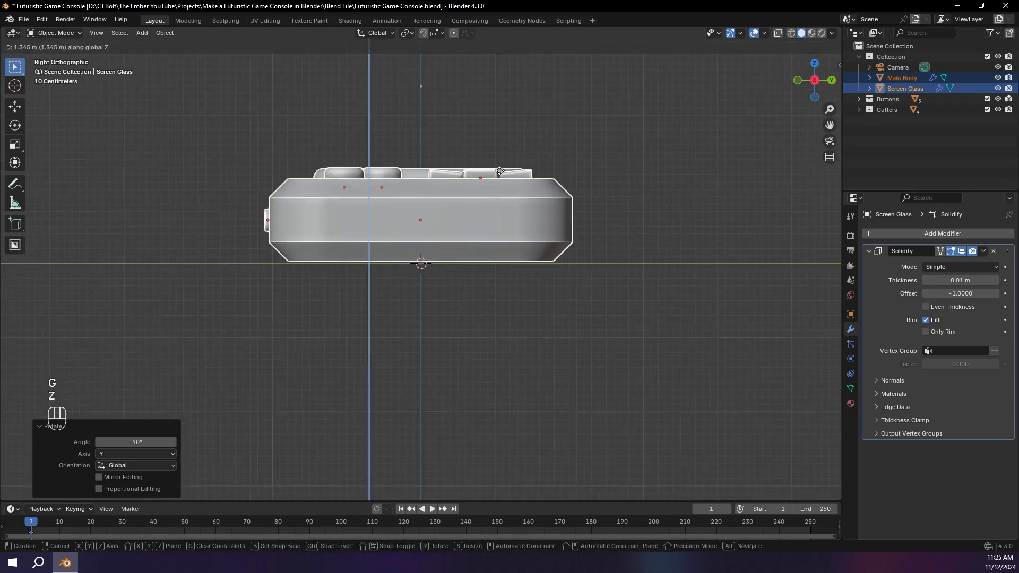
click(511, 191)
key(a)
Step: Add a ground plane under the console and scale it up by 16.81
key(shift+a)
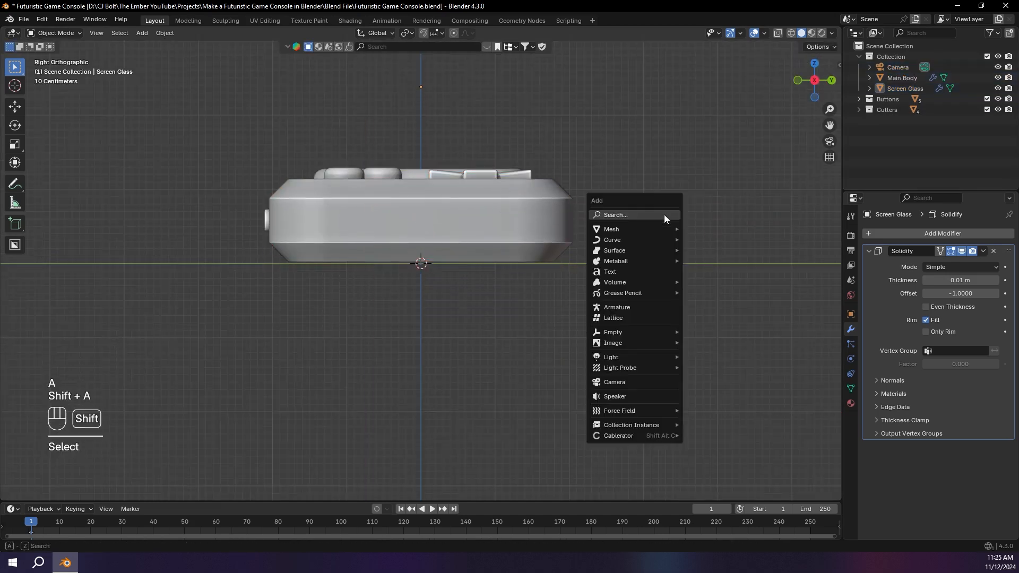
mouse_move(663, 229)
click(718, 229)
middle_drag(718, 229, 559, 301)
key(s)
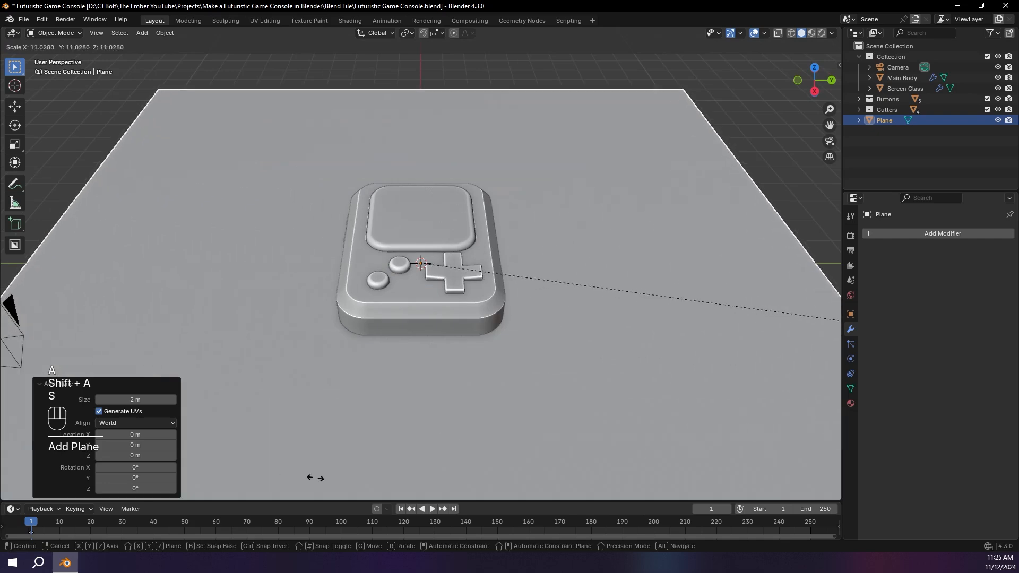
click(306, 440)
Step: Look through the camera and fly it up and back to frame the whole console from a higher angle
key(KP_0)
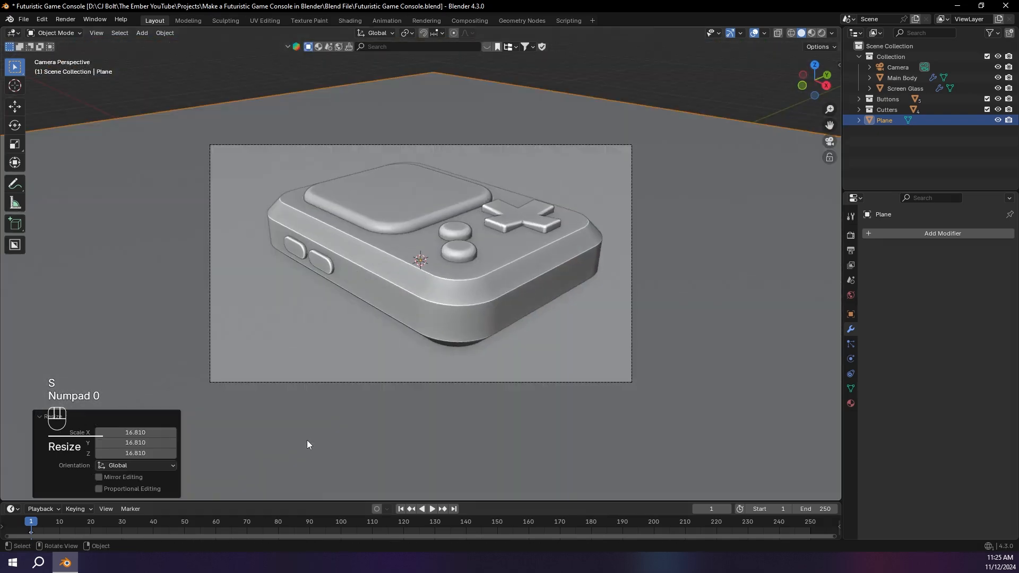
key(shift+grave)
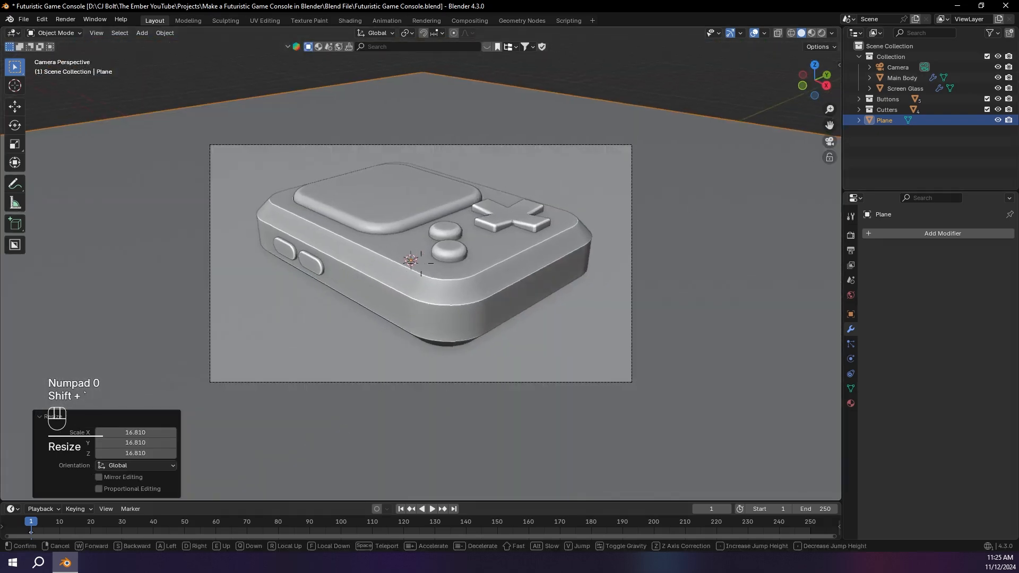
key(e)
key(s)
key(d)
key(w)
key(e)
key(e)
key(e)
key(e)
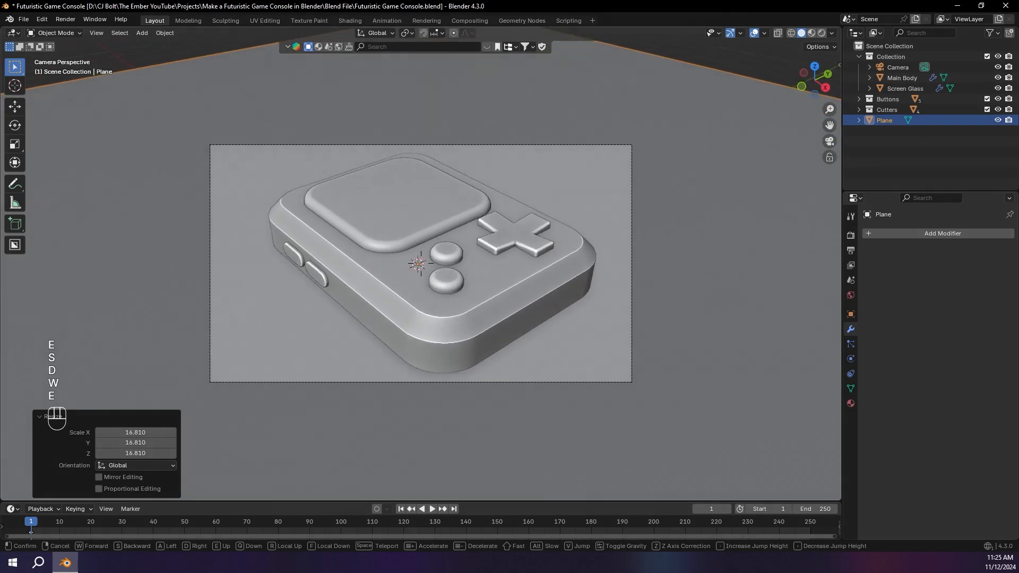
key(s)
click(690, 202)
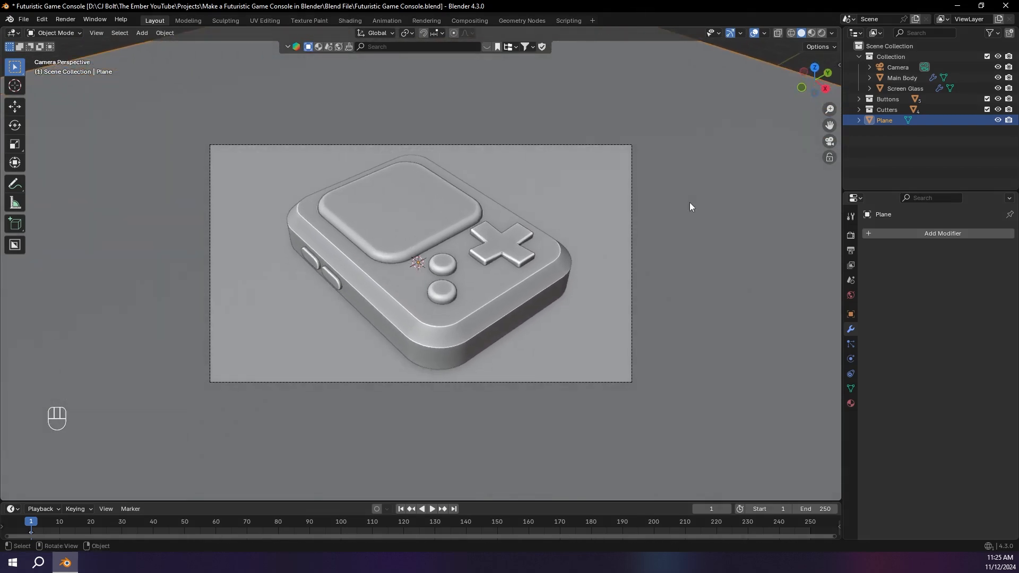
Step: Refine the camera by flying it around and farther back, centering the console with more space around it
key(shift+grave)
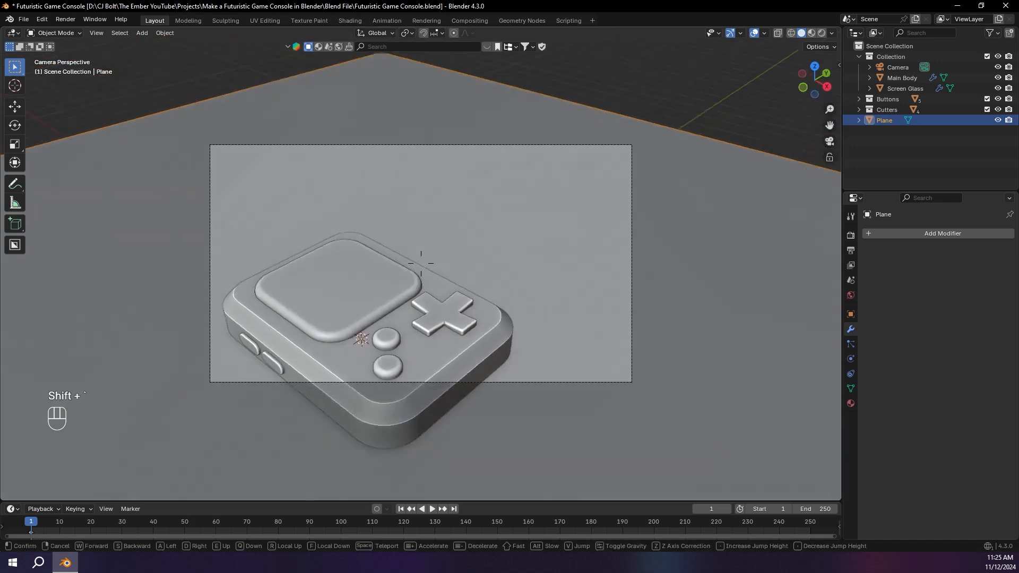
key(s)
key(w)
key(d)
key(s)
key(a)
key(s)
key(d)
key(s)
key(s)
key(s)
key(s)
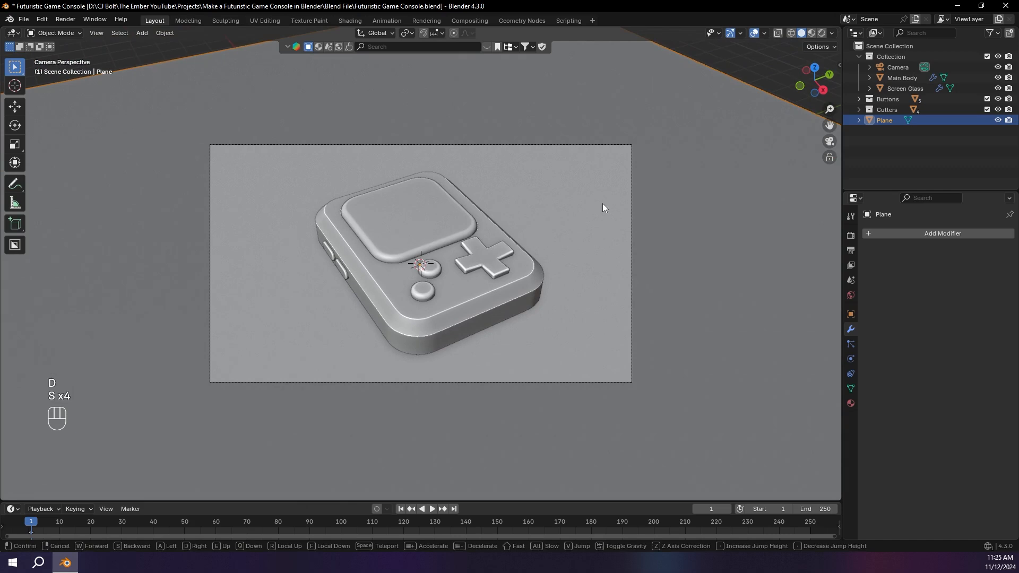
click(603, 177)
Step: Raise the ground plane 0.0187 m along Z to meet the console's underside
middle_drag(587, 259, 547, 219)
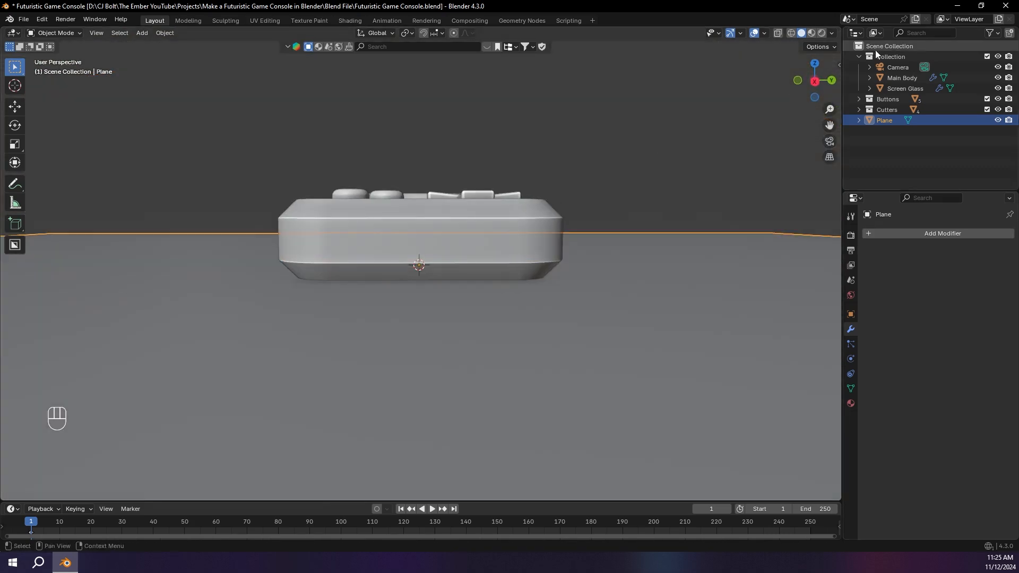
click(815, 80)
key(g)
key(z)
click(684, 168)
middle_drag(683, 167, 684, 221)
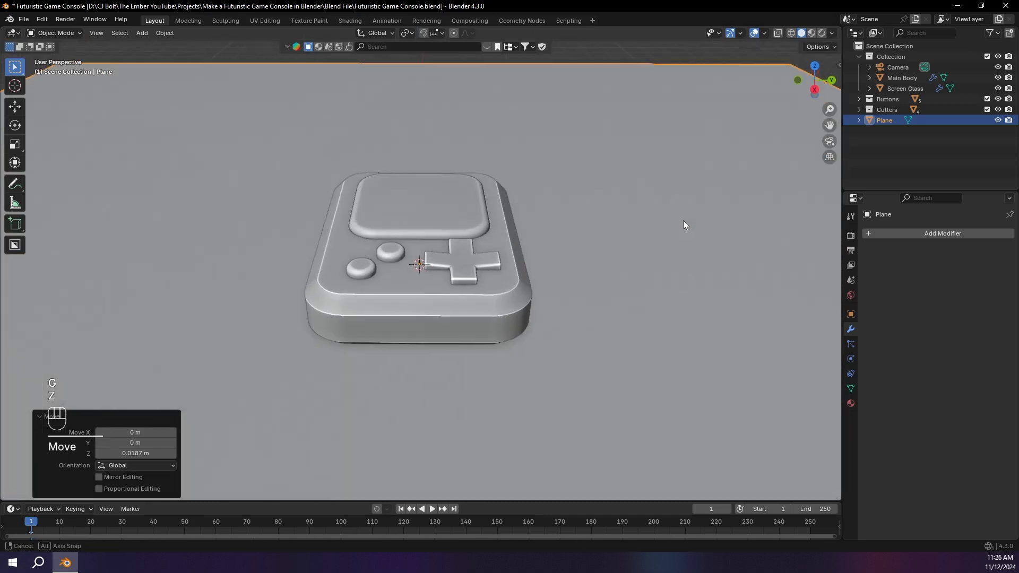
Step: Show the rendered view of the scene and set the world background color to black
click(821, 33)
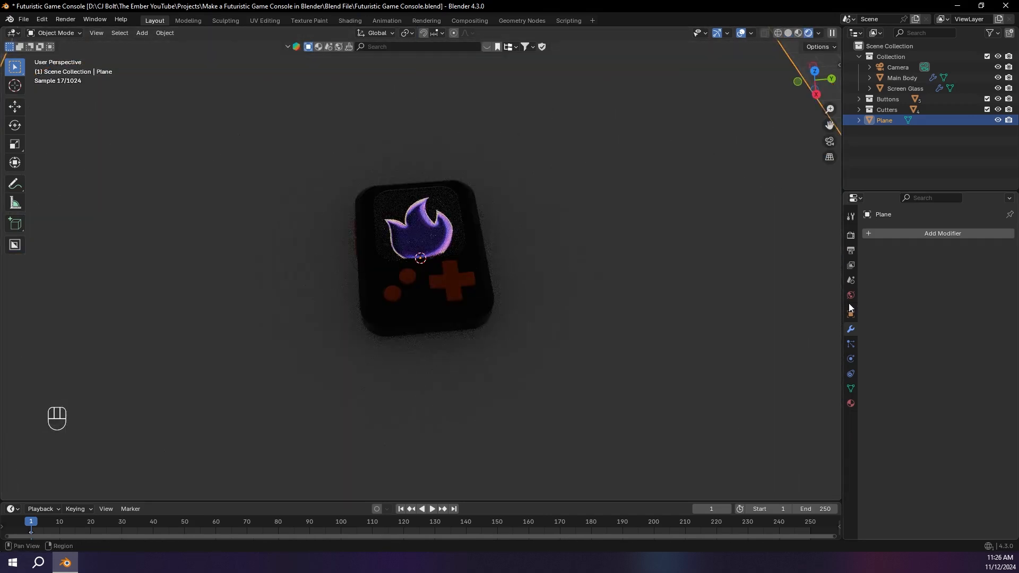
click(852, 295)
click(993, 301)
click(1002, 210)
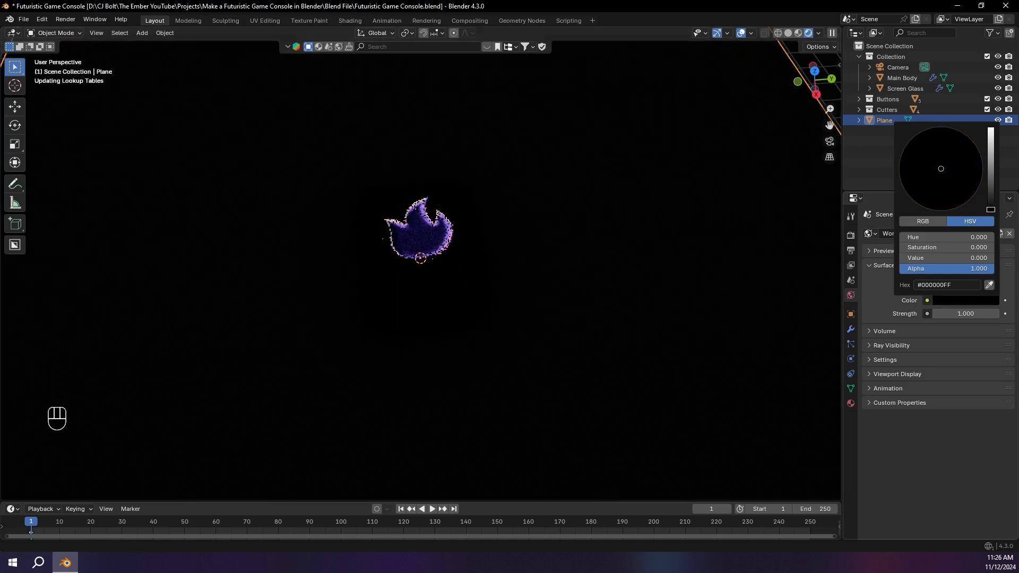
Step: Add an area light, raise it along Z above the console, and scale it up about 5.4 times
key(shift+a)
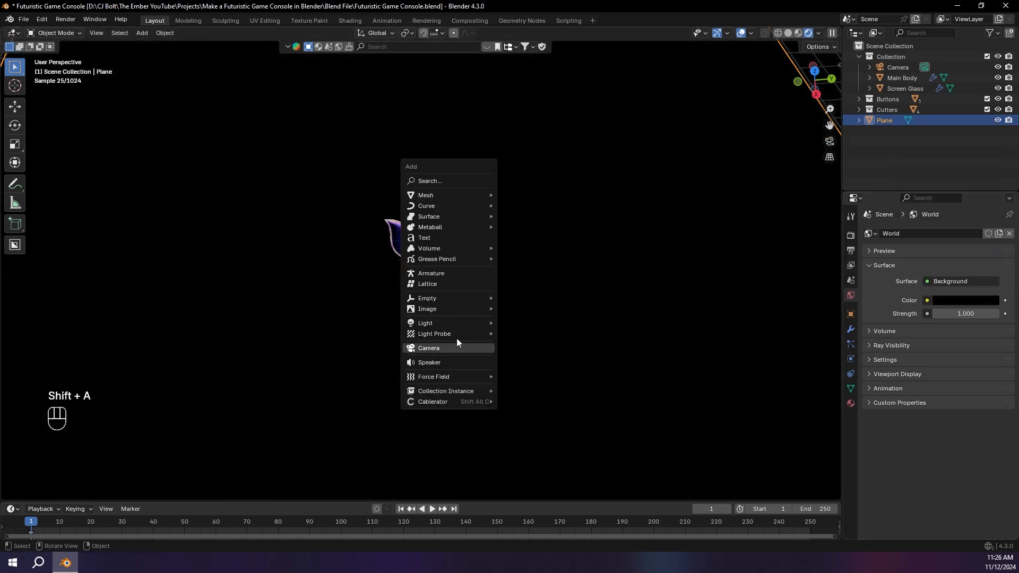
mouse_move(457, 324)
click(531, 357)
key(g)
key(z)
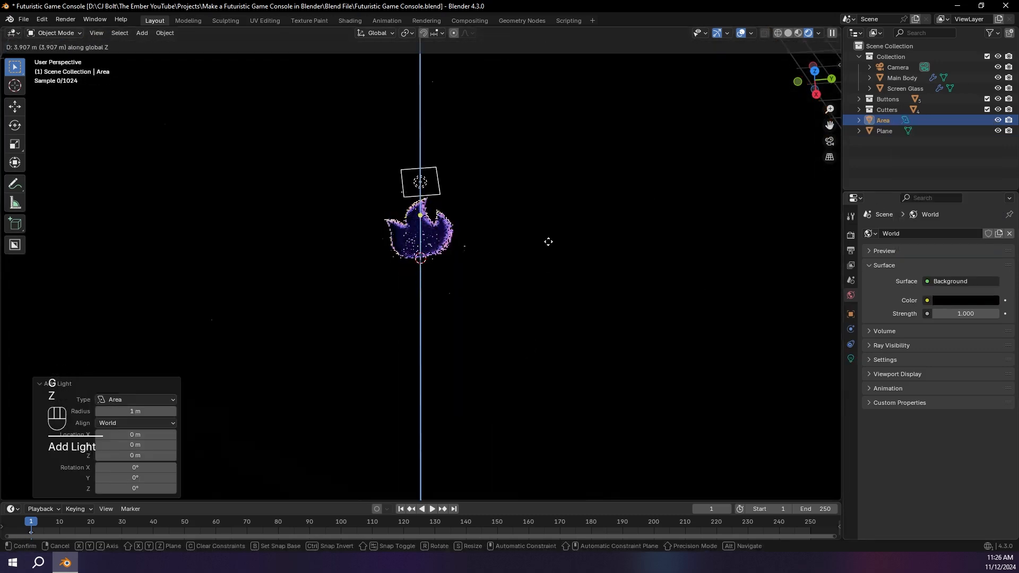
click(549, 169)
key(s)
click(694, 339)
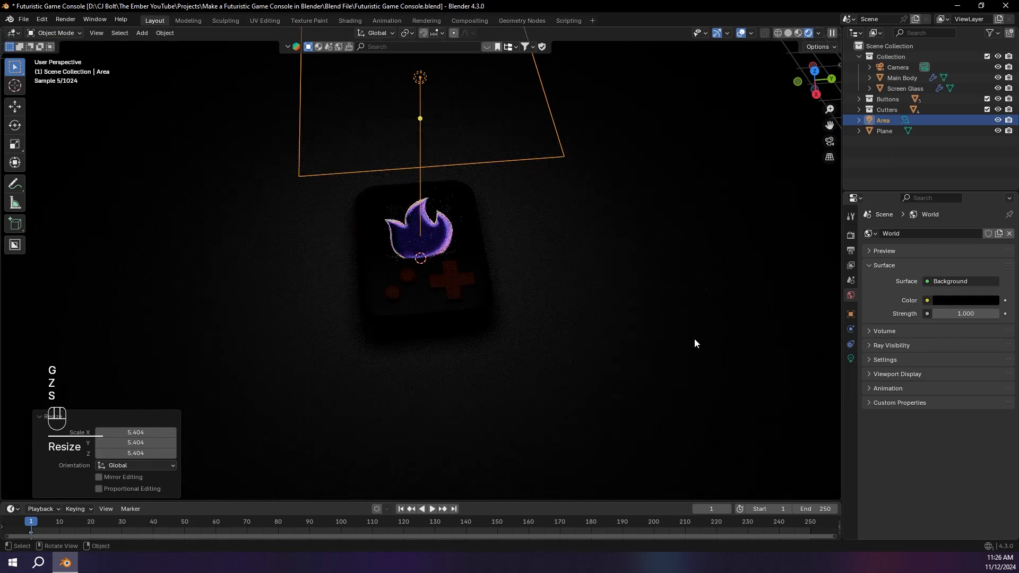
Step: Set the new area light's power to 500 W
click(851, 359)
click(954, 309)
text(500)
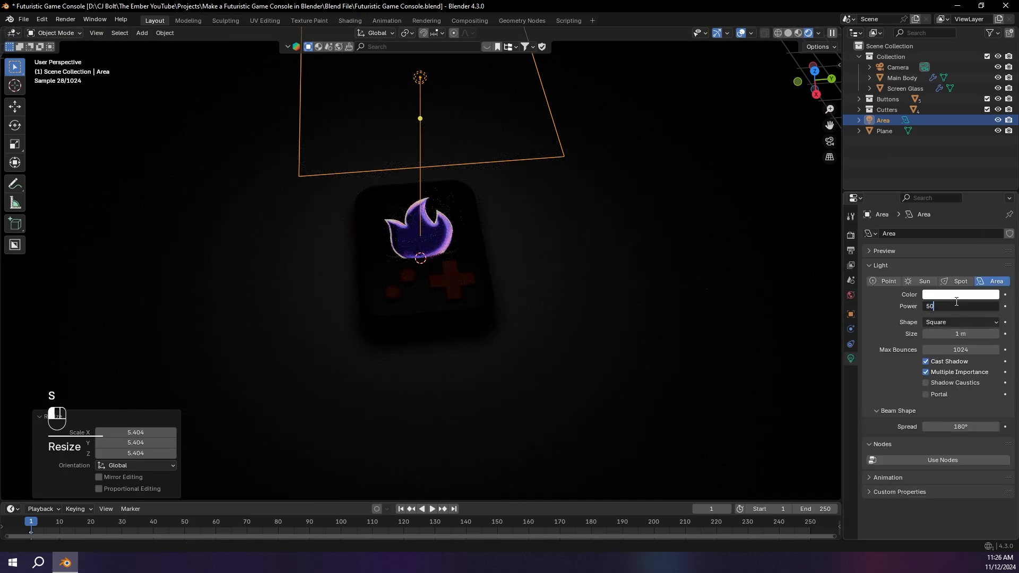
key(Return)
Step: Move the area light about 3.56 m in X and 2.71 m in Y, and tilt it toward the console
click(816, 71)
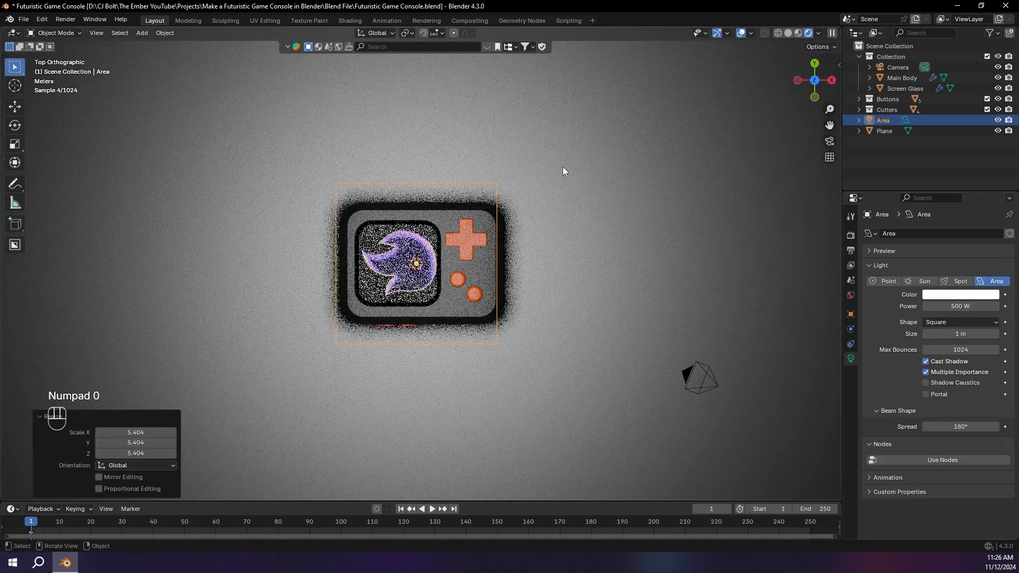
key(g)
click(659, 101)
key(t)
key(t)
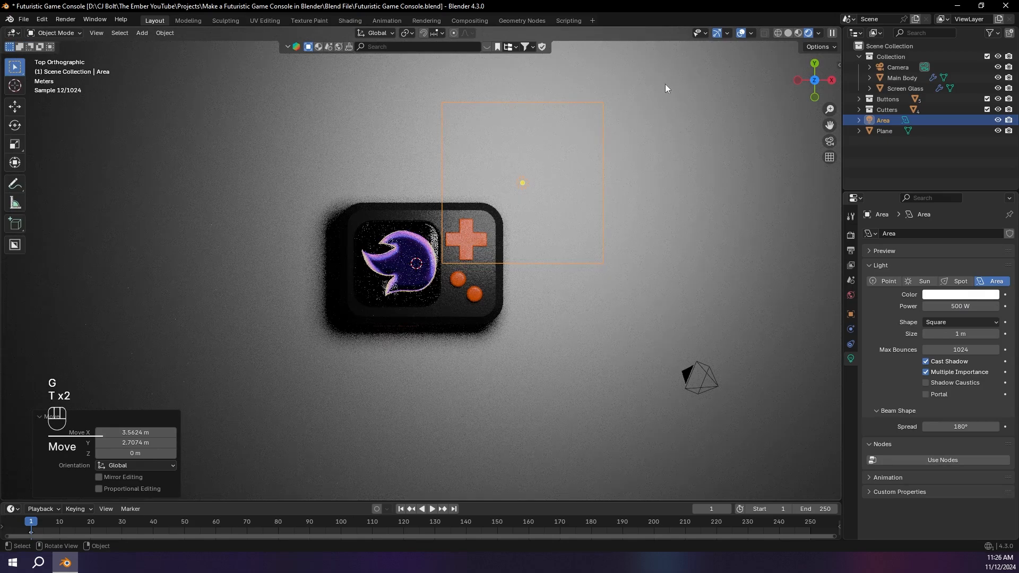
key(r)
key(r)
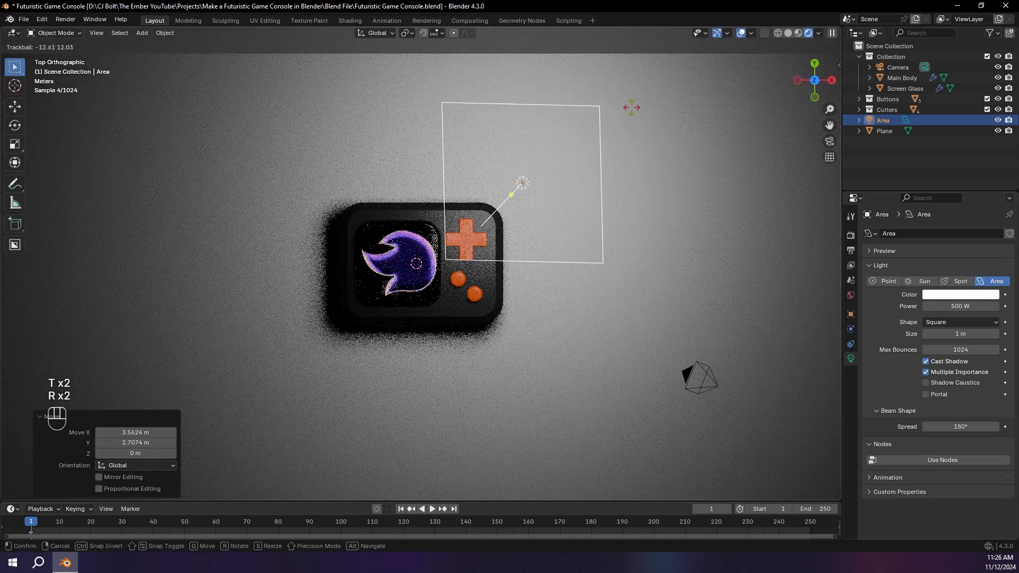
click(631, 105)
middle_drag(632, 110, 590, 142)
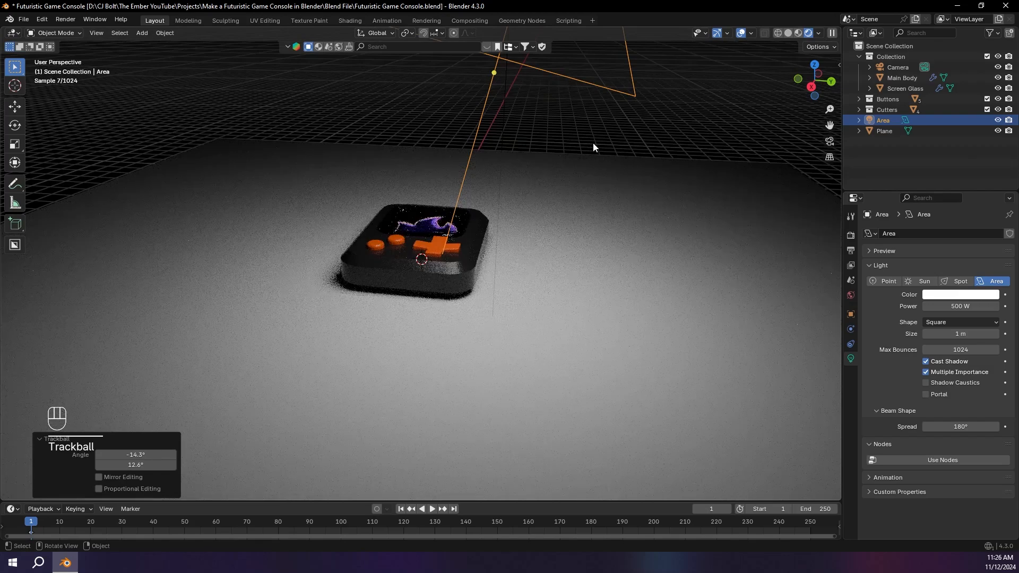
key(KP_0)
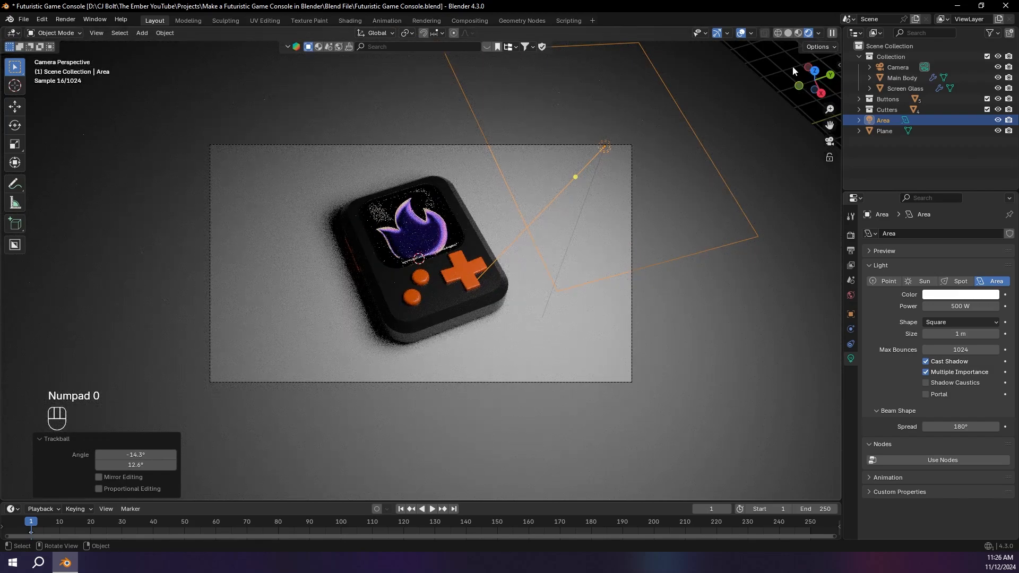
Step: Duplicate the area light to the opposite side of the console, about -5.23 m in X, and rotate it to face the console
click(815, 70)
scroll(708, 136, down, 3)
key(shift+d)
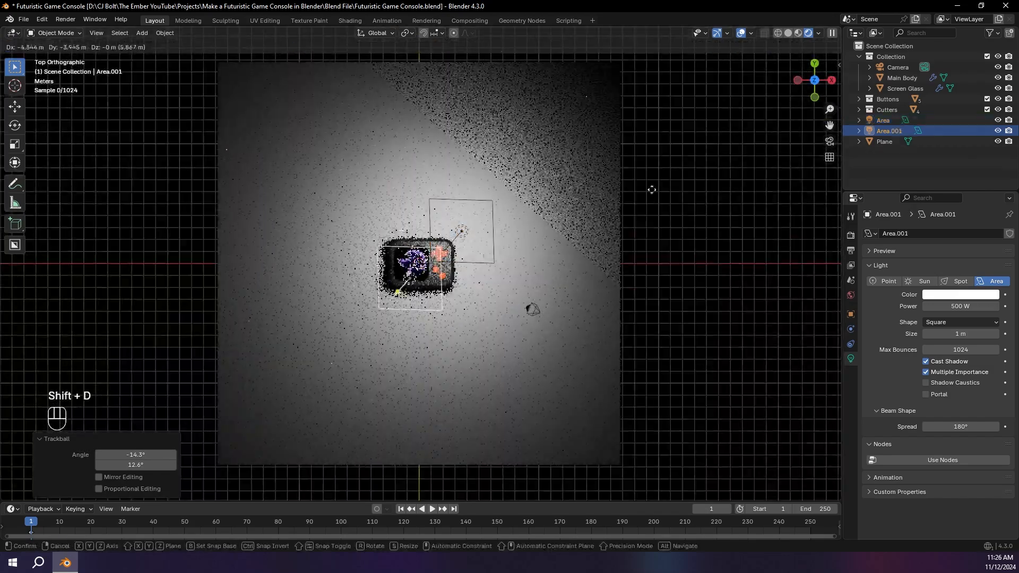
click(644, 225)
key(r)
key(r)
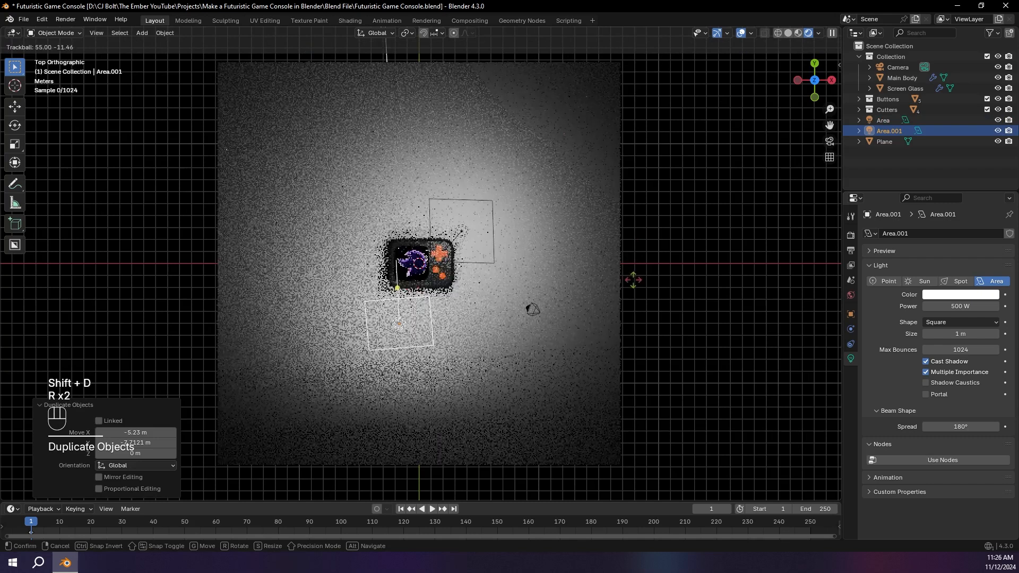
click(632, 280)
Step: Set the duplicated area light's power to 200 W and its color to light blue (#AFC1FF)
click(960, 306)
text(200)
key(Return)
click(977, 295)
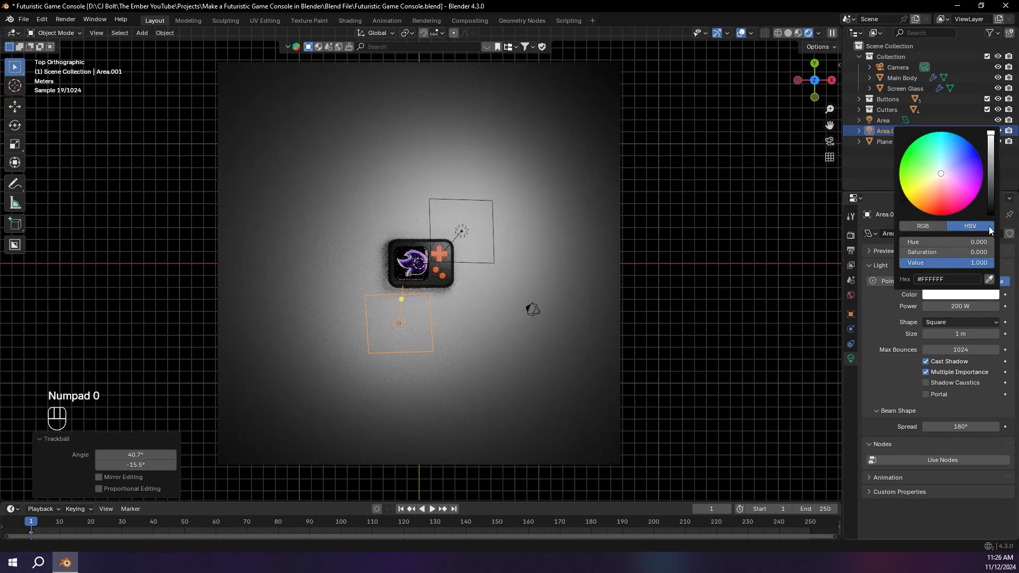
click(951, 164)
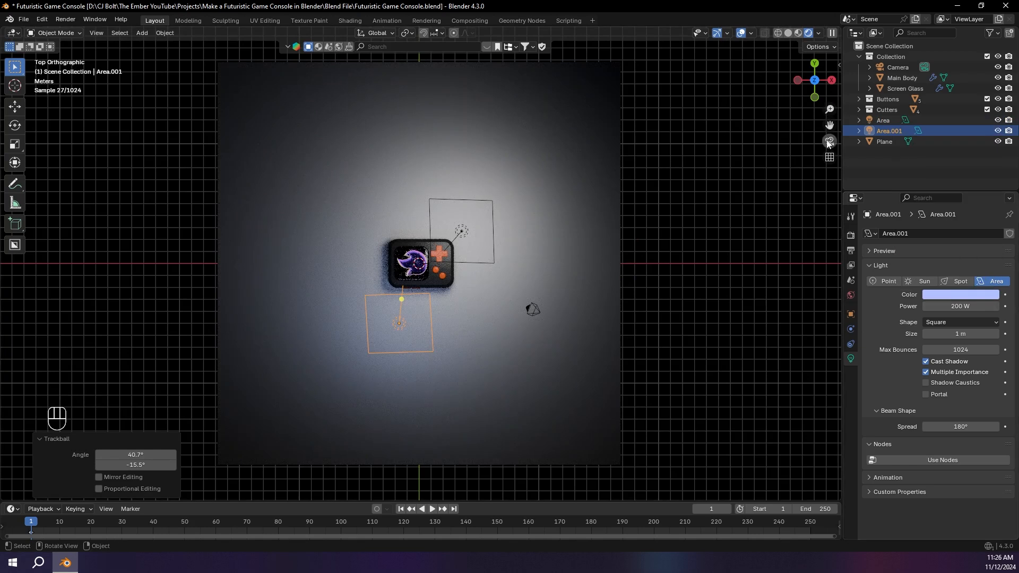
Step: Look through the camera and tint the original 500 W area light pale purple
click(830, 141)
click(600, 149)
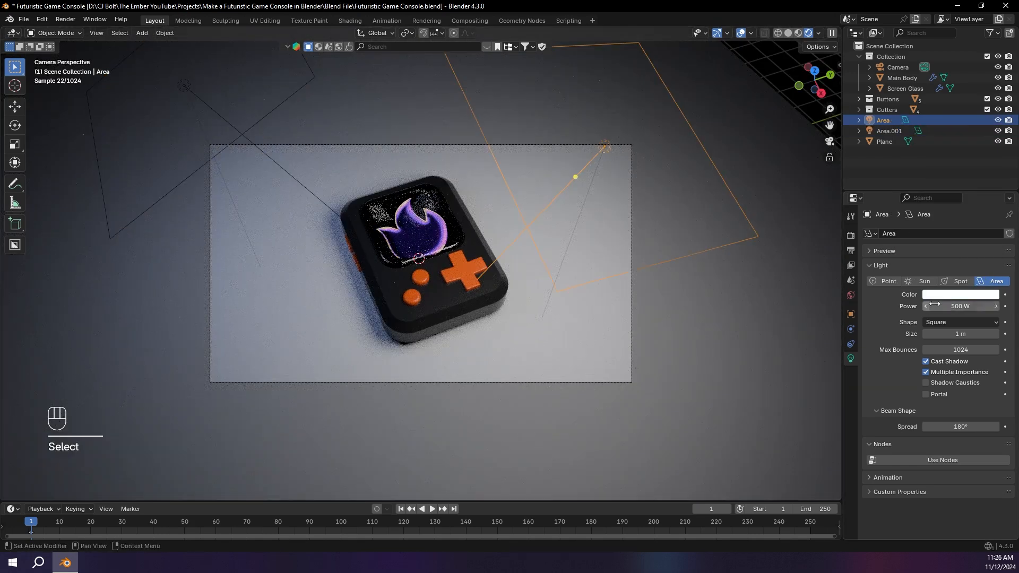
click(951, 295)
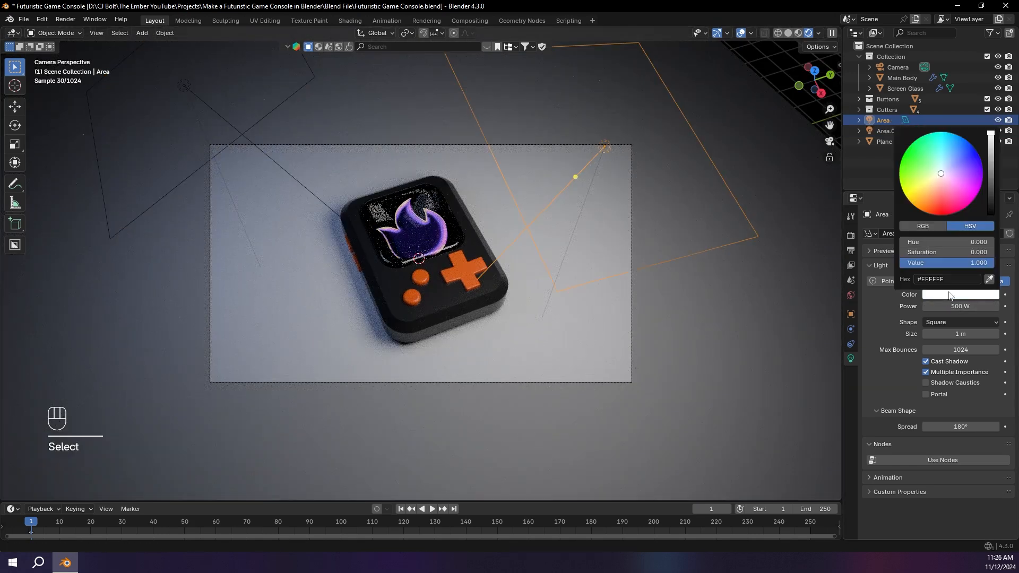
click(952, 175)
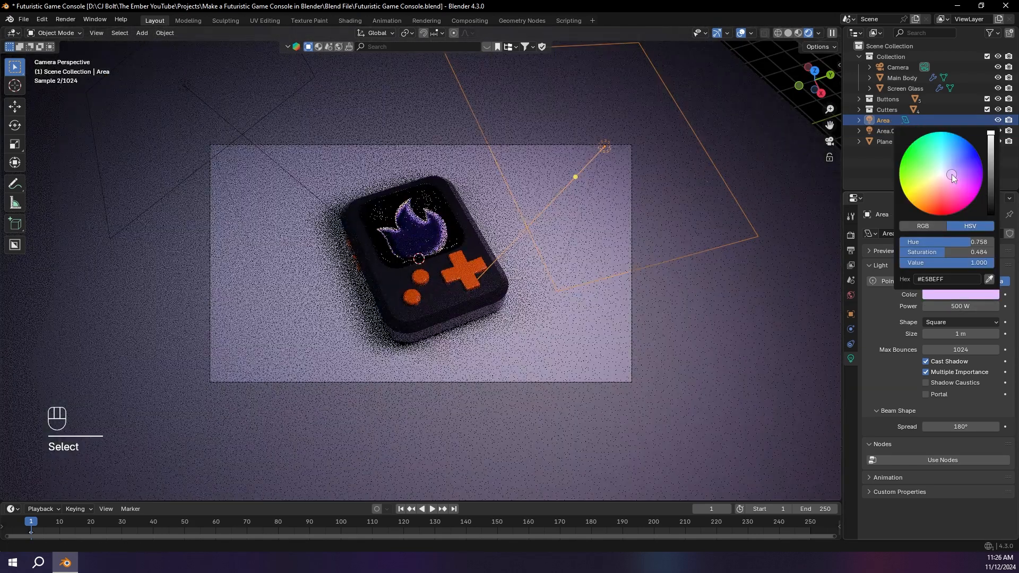
Step: Change the 200 W area light's color to a pale peach
click(186, 89)
click(967, 292)
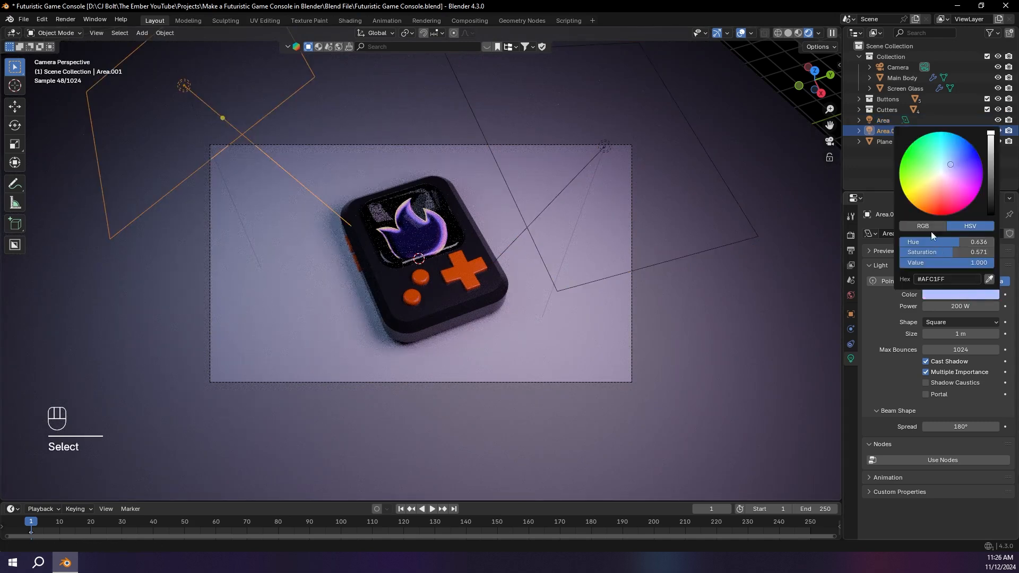
click(938, 183)
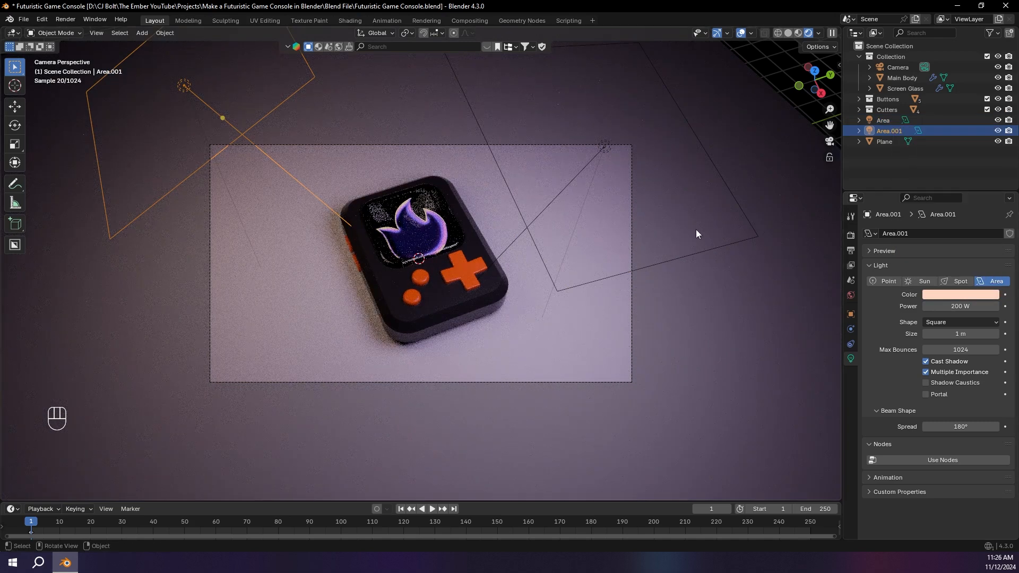
Step: Set the Bump node's strength to 0.05 in the plus button's orange plastic material
scroll(720, 351, up, 6)
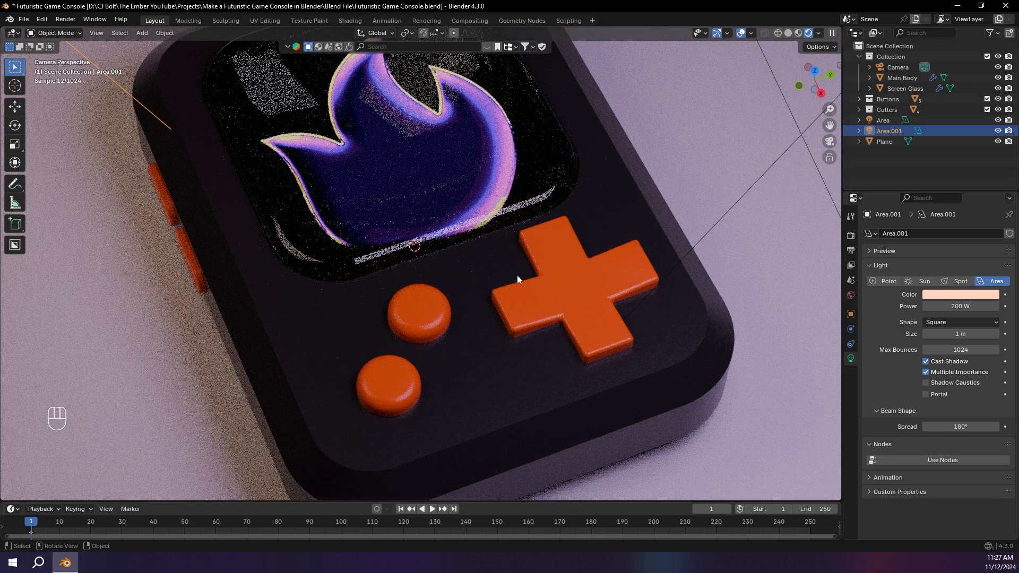
click(552, 280)
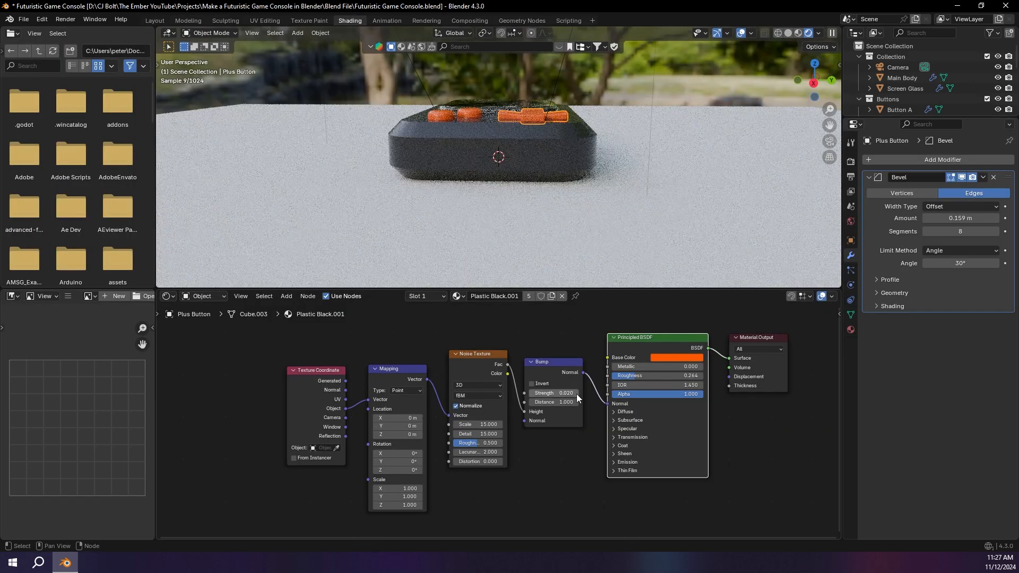
double_click(570, 394)
text(0.065)
key(Return)
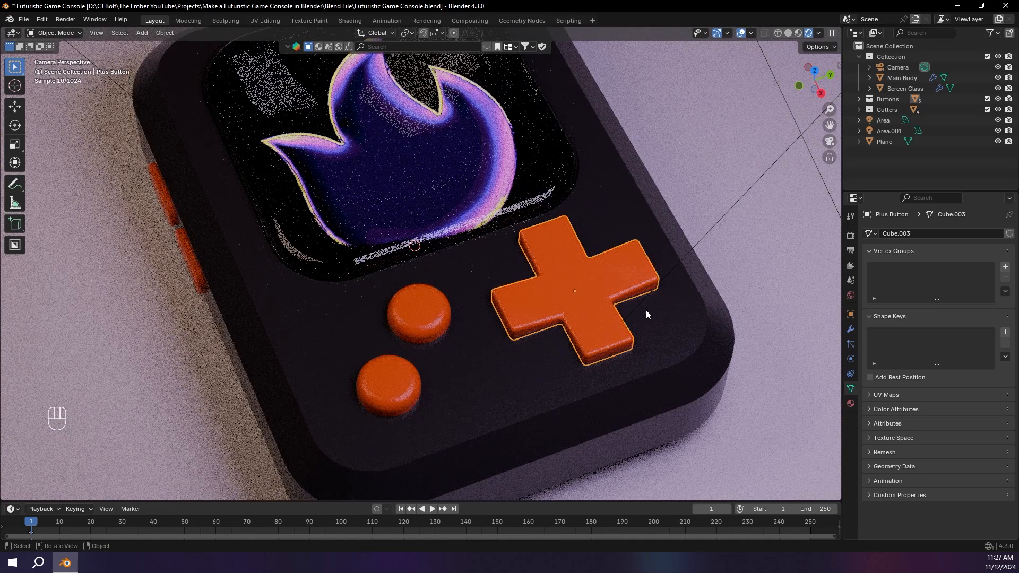
Step: Set the orange plastic material's bump strength to 0.1 and check the buttons in the camera view
click(351, 21)
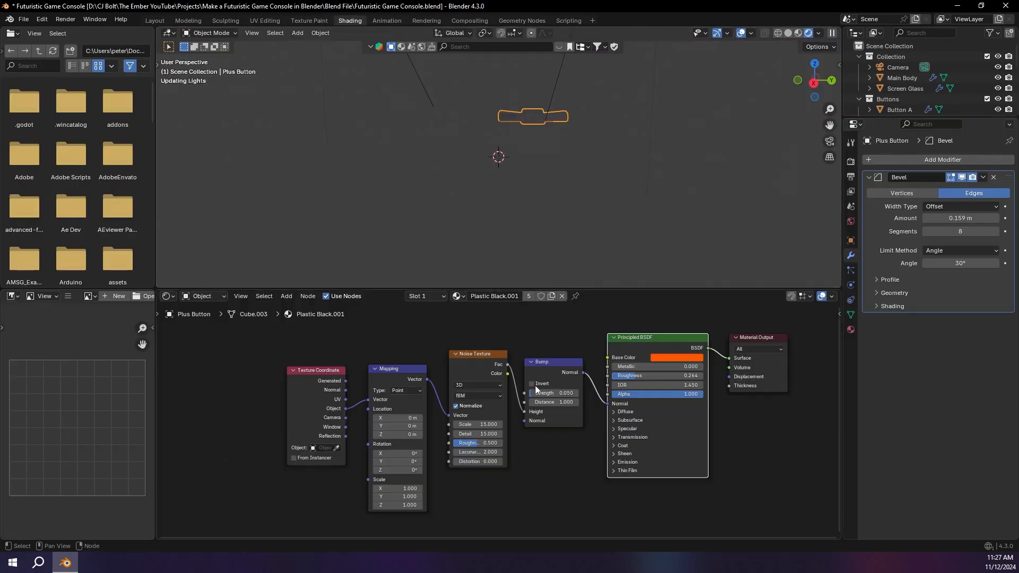
click(545, 392)
key(Return)
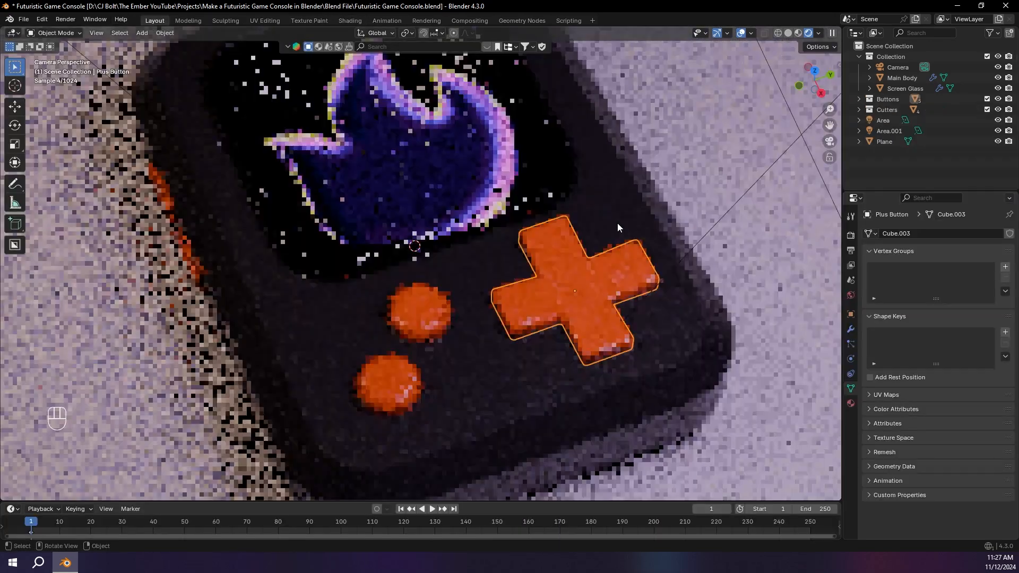
click(665, 190)
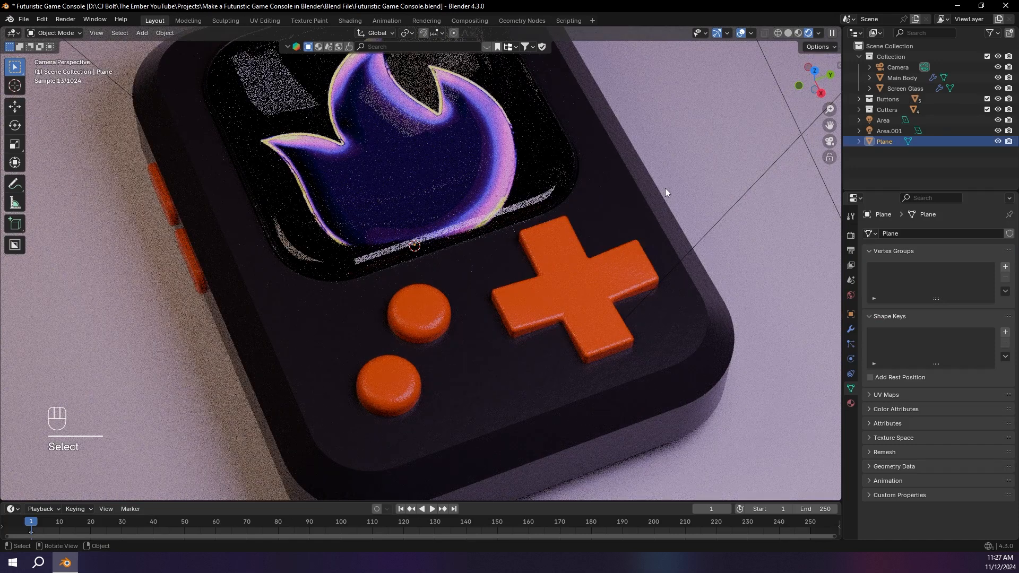
Step: Set the Bump node's strength to 0.05 in the main body's Plastic Black material
scroll(666, 192, down, 4)
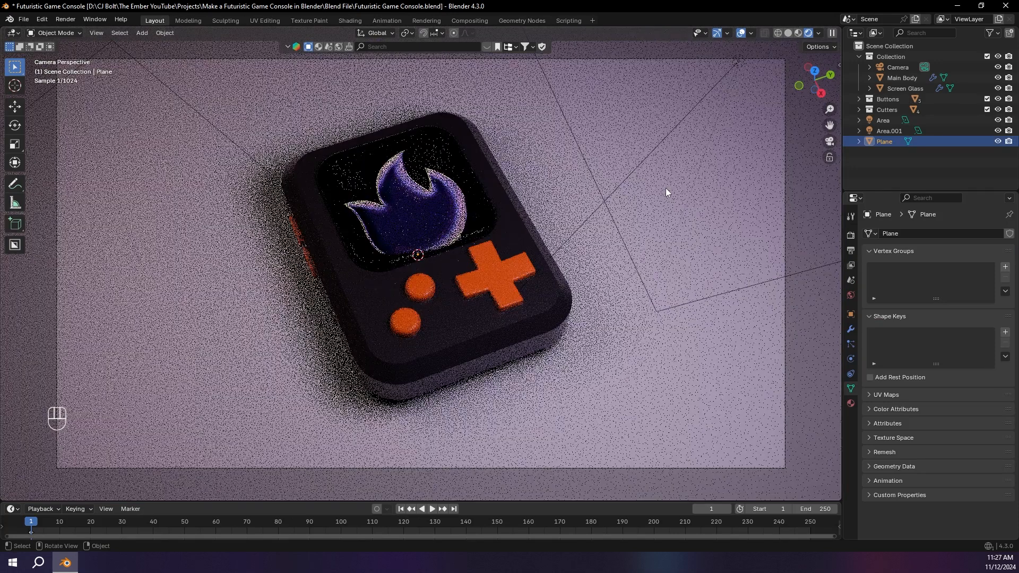
click(459, 324)
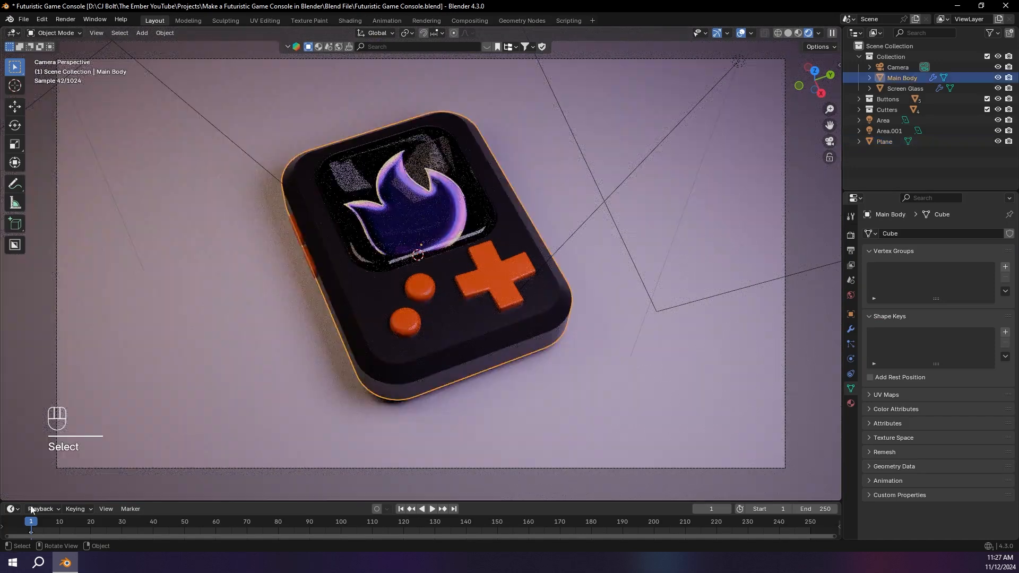
click(348, 21)
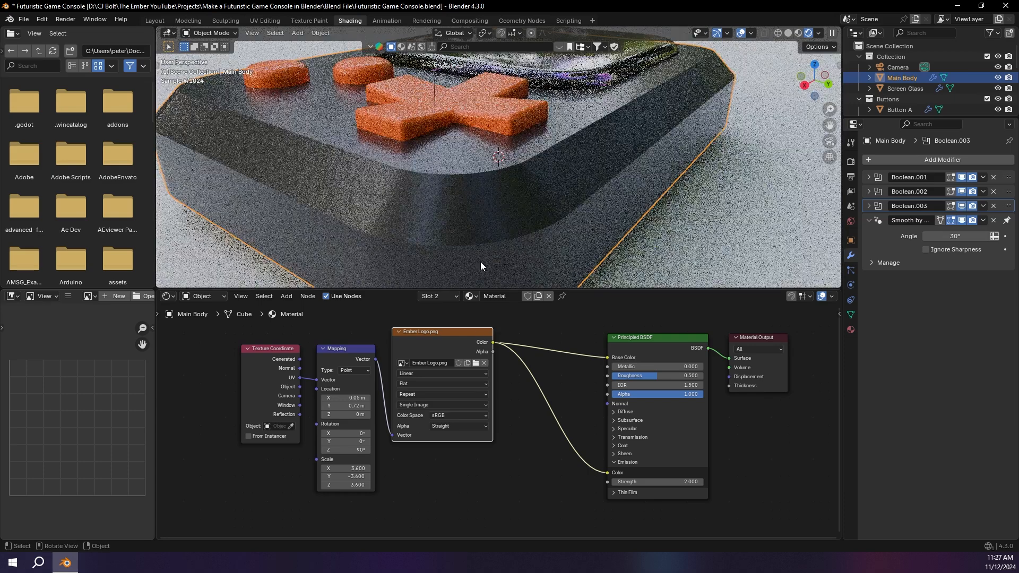
scroll(484, 152, down, 3)
middle_drag(483, 148, 540, 184)
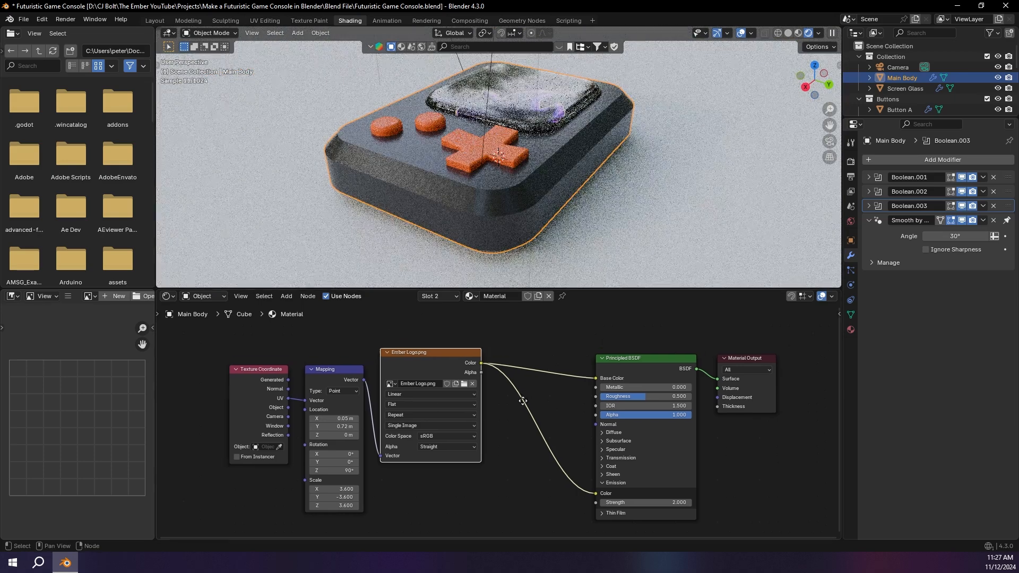
click(438, 296)
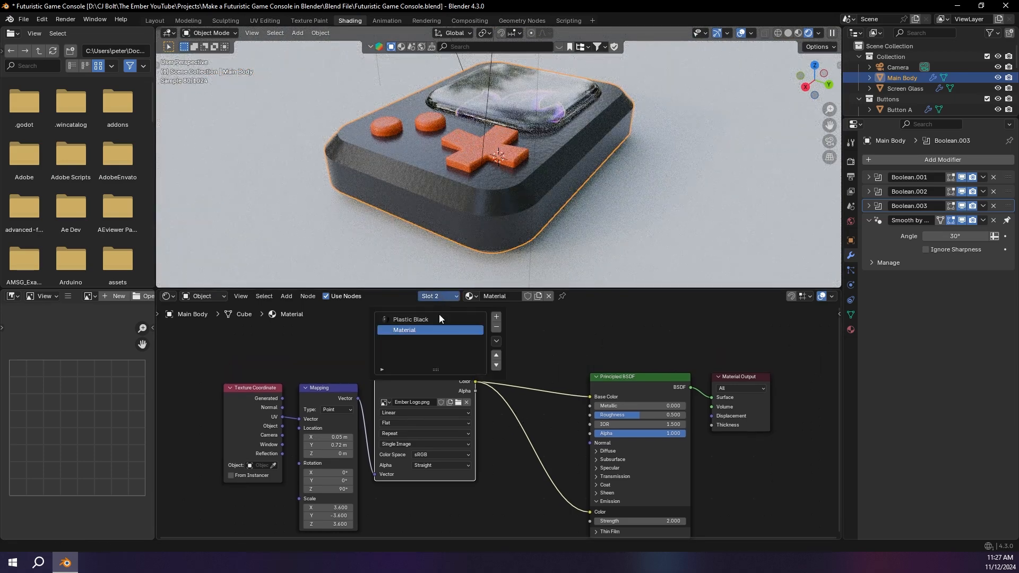
click(430, 321)
click(544, 435)
text(0.0)
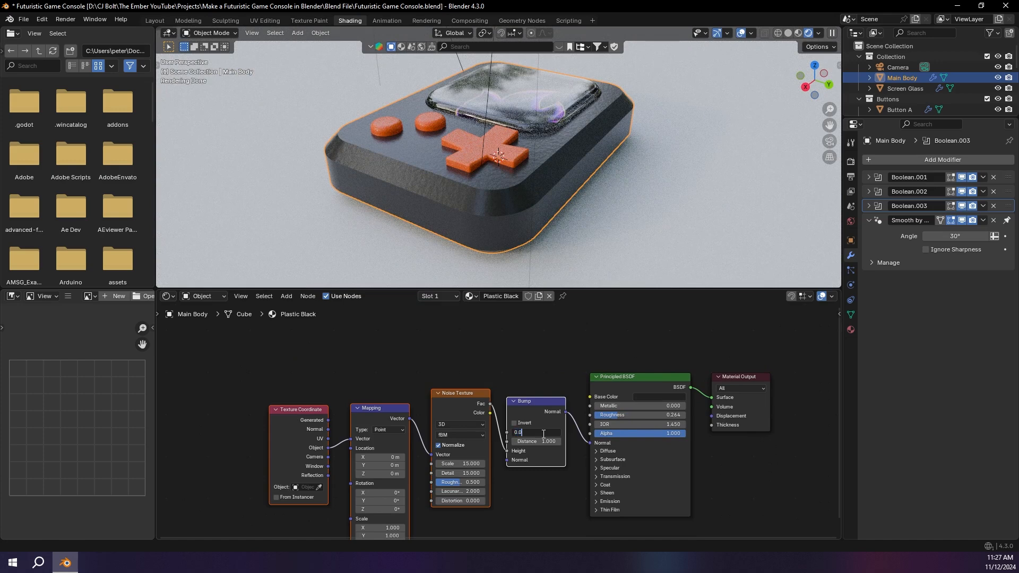
text(5)
key(Return)
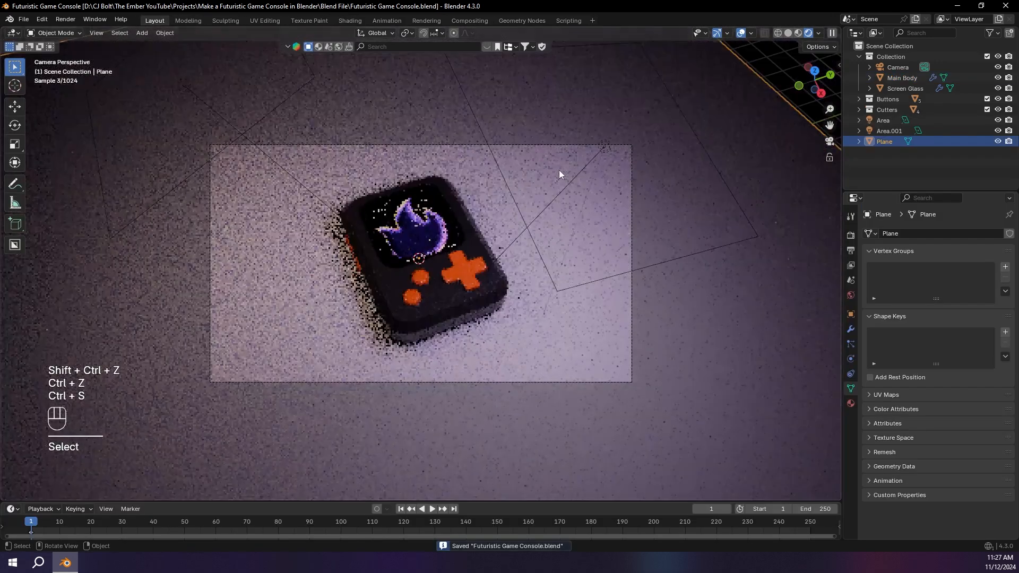
Step: Shift the 200 W area light's color to a warmer, more saturated light orange
click(185, 87)
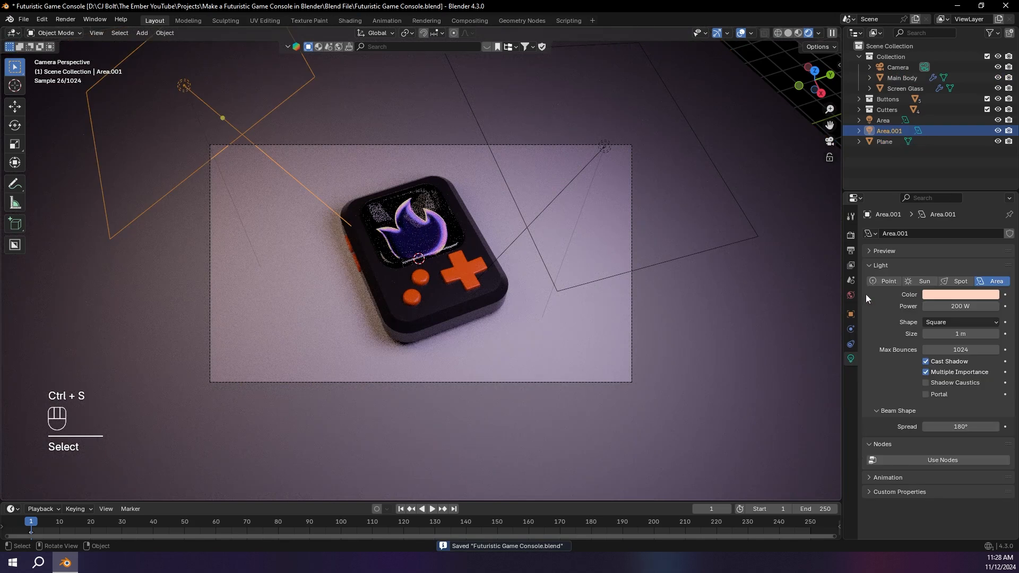
click(990, 295)
drag(938, 184, 940, 187)
key(ctrl+z)
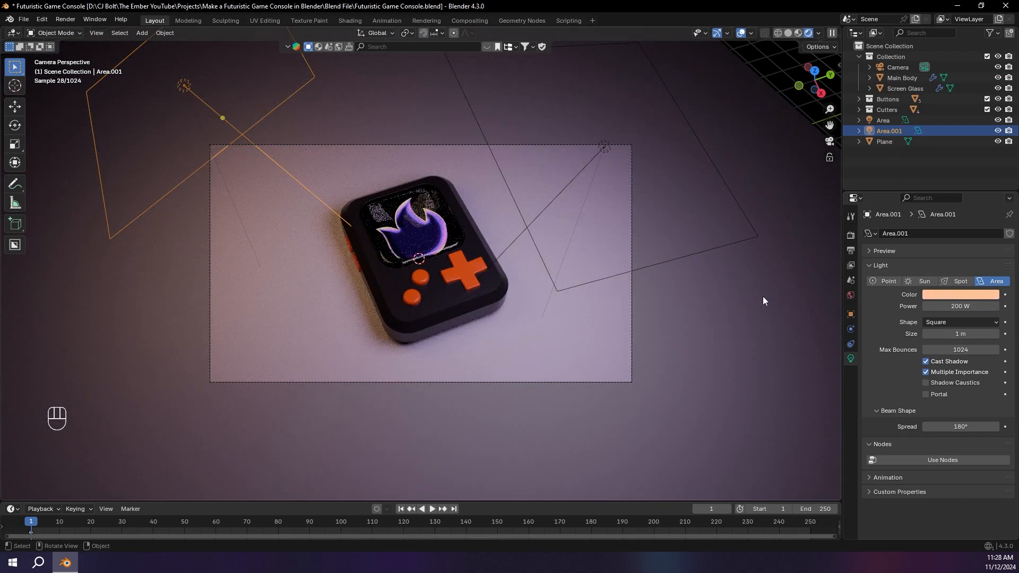
Step: Set the Color Management look to High Contrast in the render settings
click(851, 235)
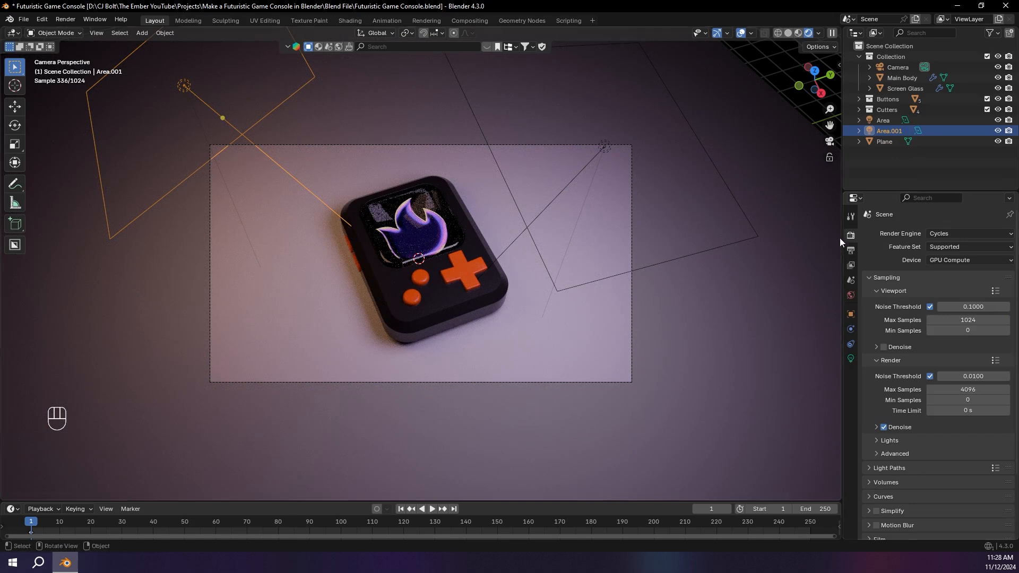
scroll(941, 425, down, 3)
click(937, 530)
scroll(945, 442, down, 5)
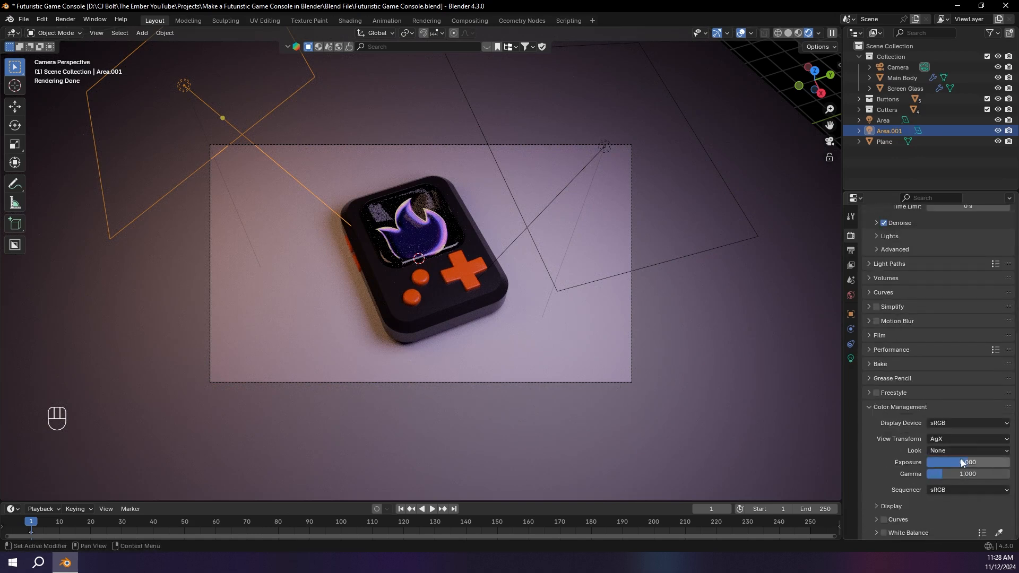
click(960, 450)
click(953, 380)
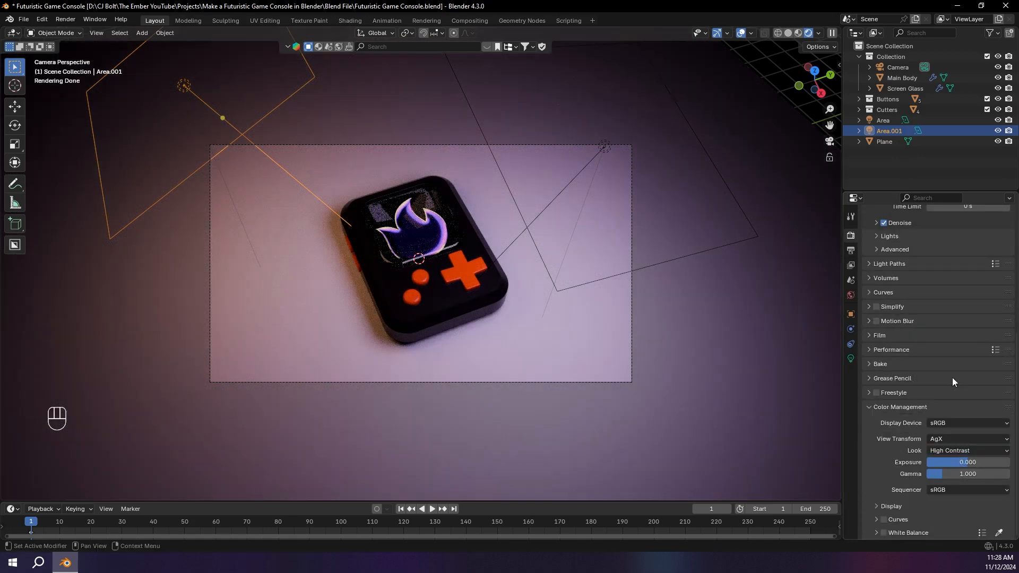
Step: Set the Color Management view transform to Filmic
click(944, 438)
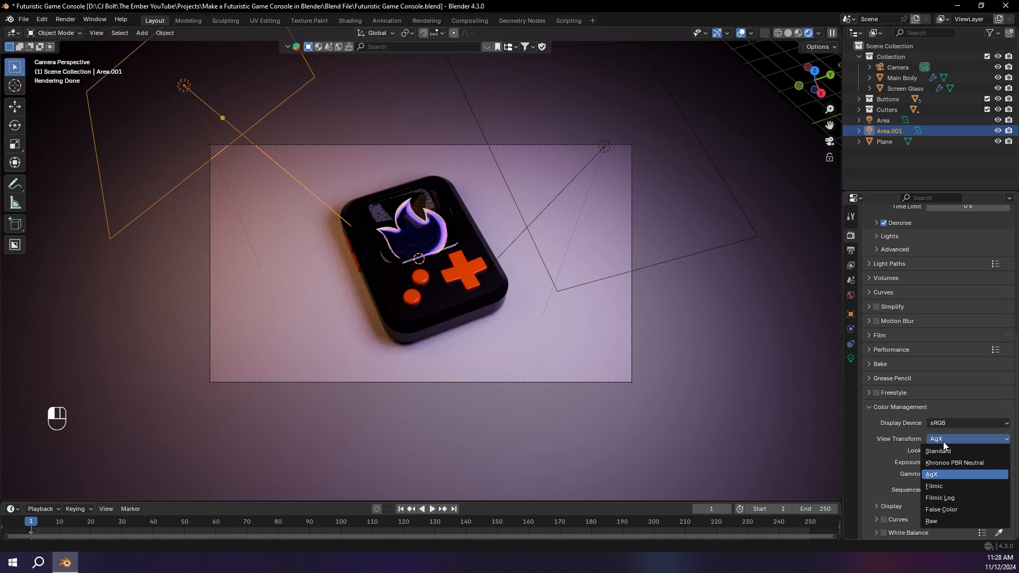
click(935, 489)
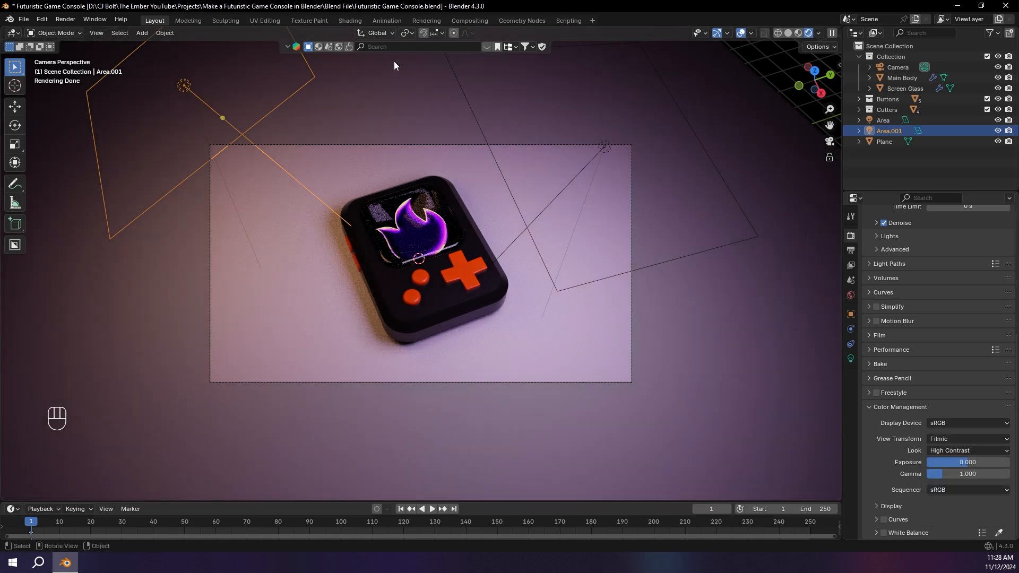
Step: Enable compositing nodes and insert a Glare node set to Fog Glow between Render Layers and Composite
click(455, 22)
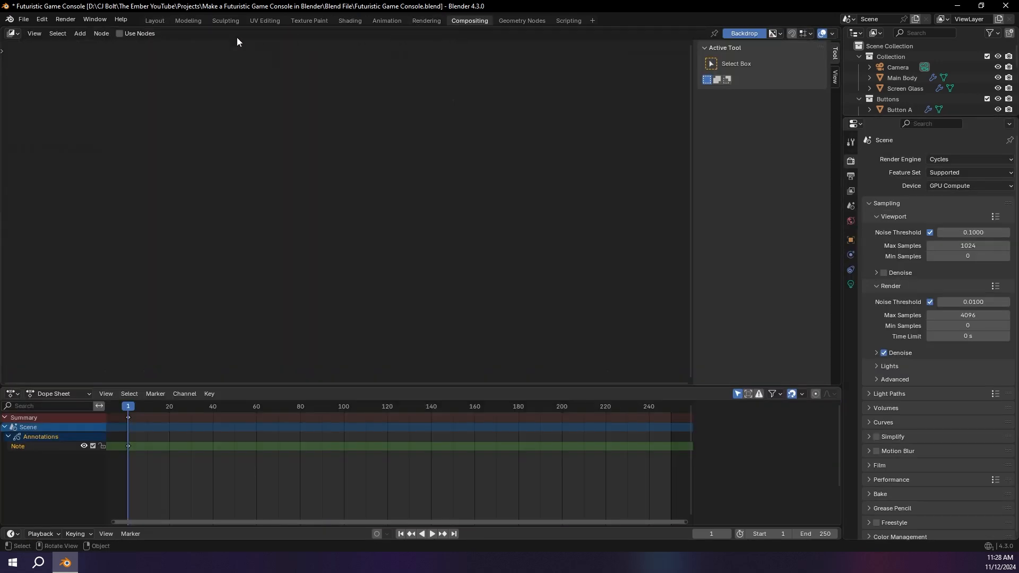
click(130, 34)
key(shift+a)
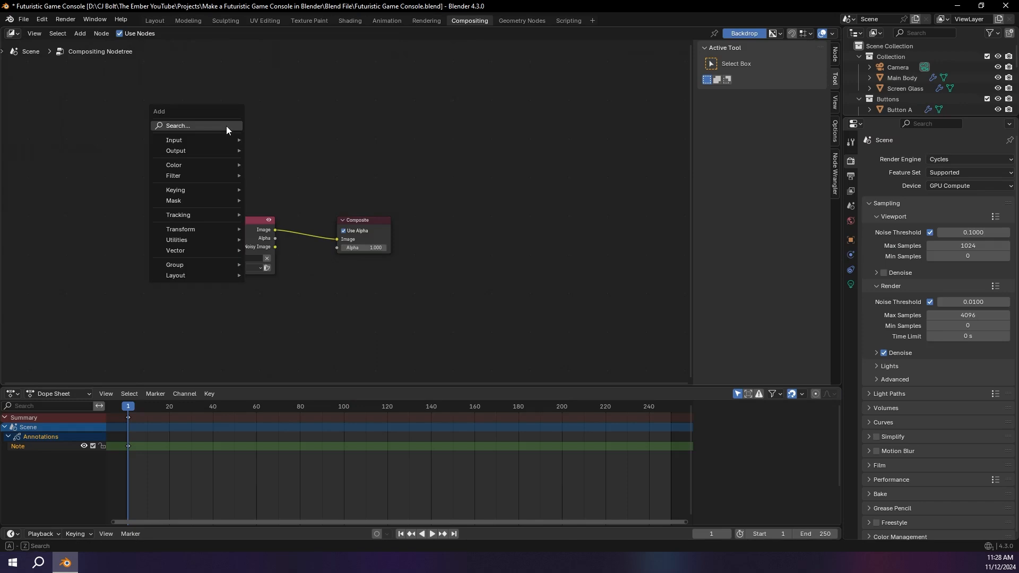
click(226, 126)
text(glare)
key(Return)
click(288, 212)
click(302, 237)
click(316, 281)
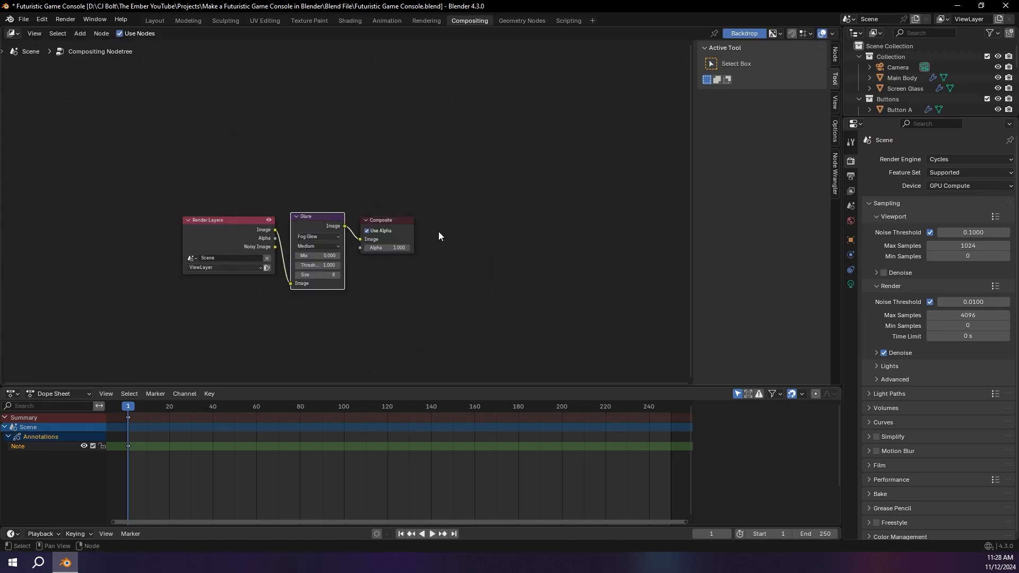
Step: Set the compositor to Always in the 3D viewport's shading options of the Layout workspace
click(156, 20)
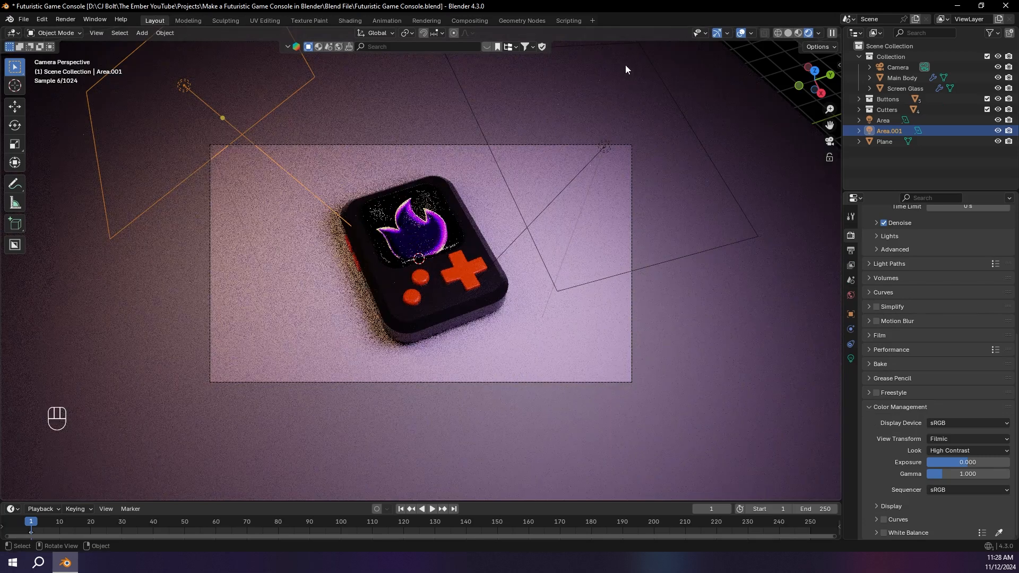
click(819, 33)
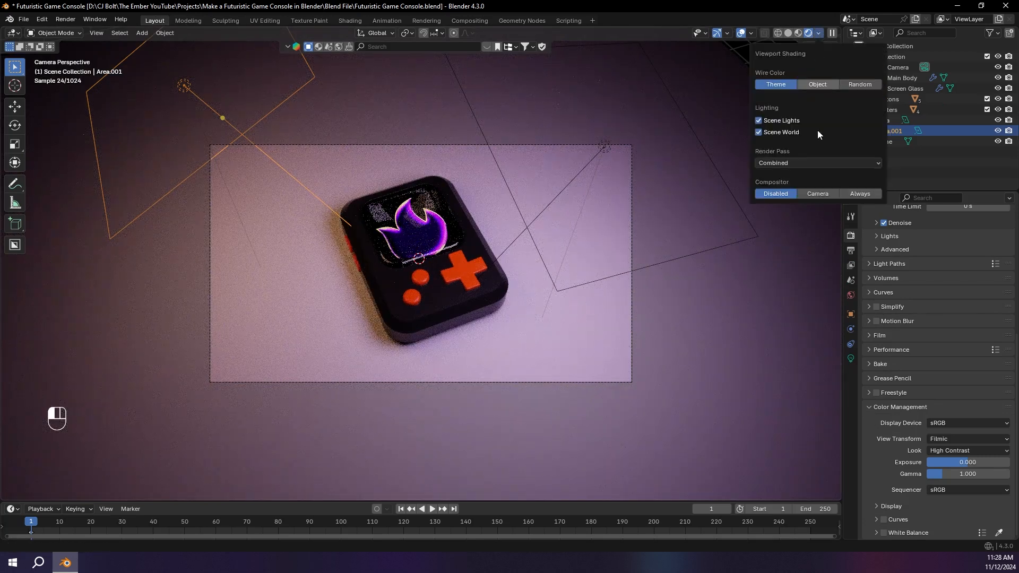
click(867, 196)
Step: Set the emission strength of the main body's Ember Logo screen material to 10
click(430, 227)
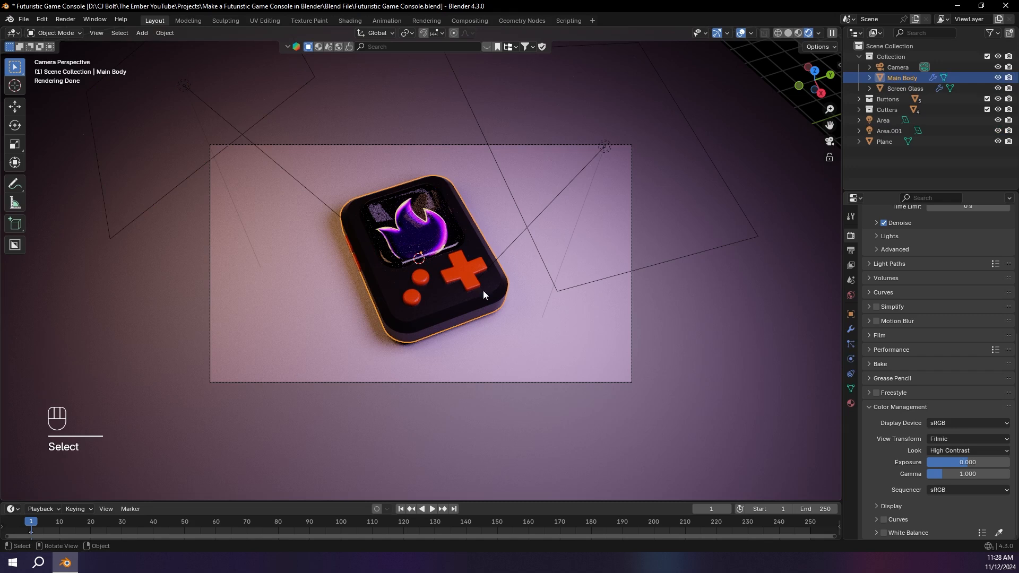
click(851, 404)
click(896, 248)
scroll(957, 417, down, 5)
click(966, 442)
text(10)
key(Return)
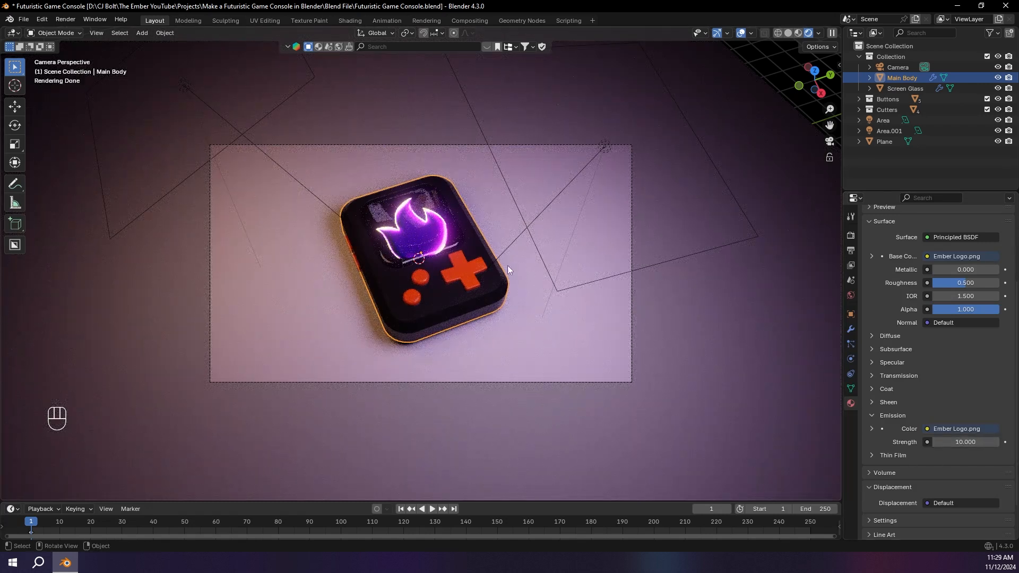
Step: Deselect the console by selecting the ground plane and render the camera view as a still image
click(680, 282)
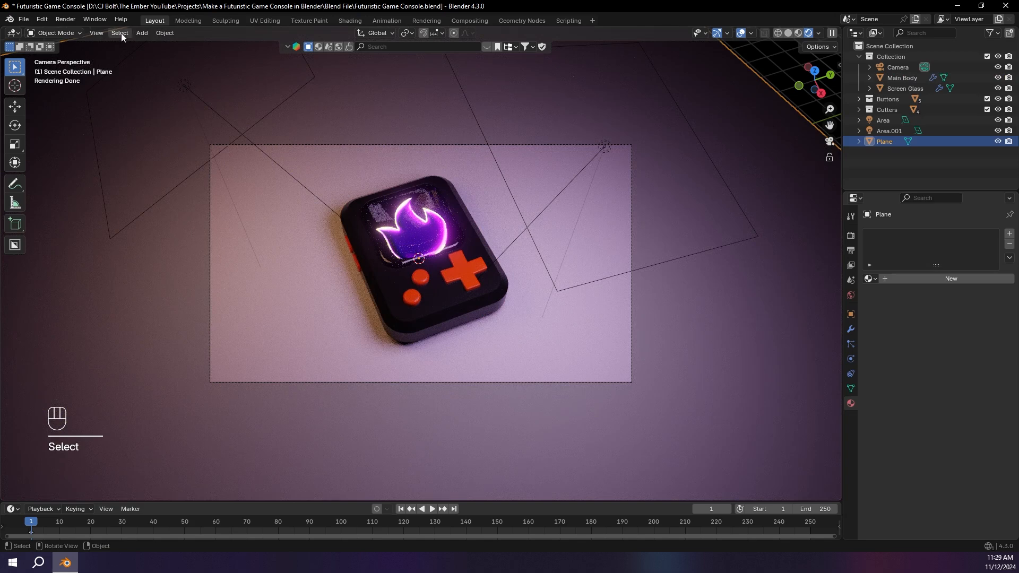
click(72, 20)
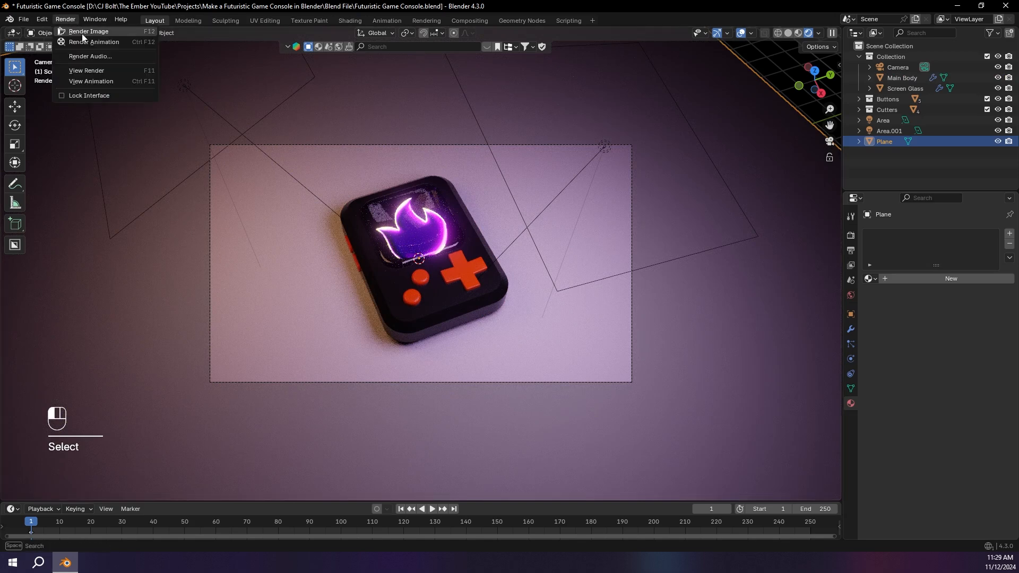
click(84, 34)
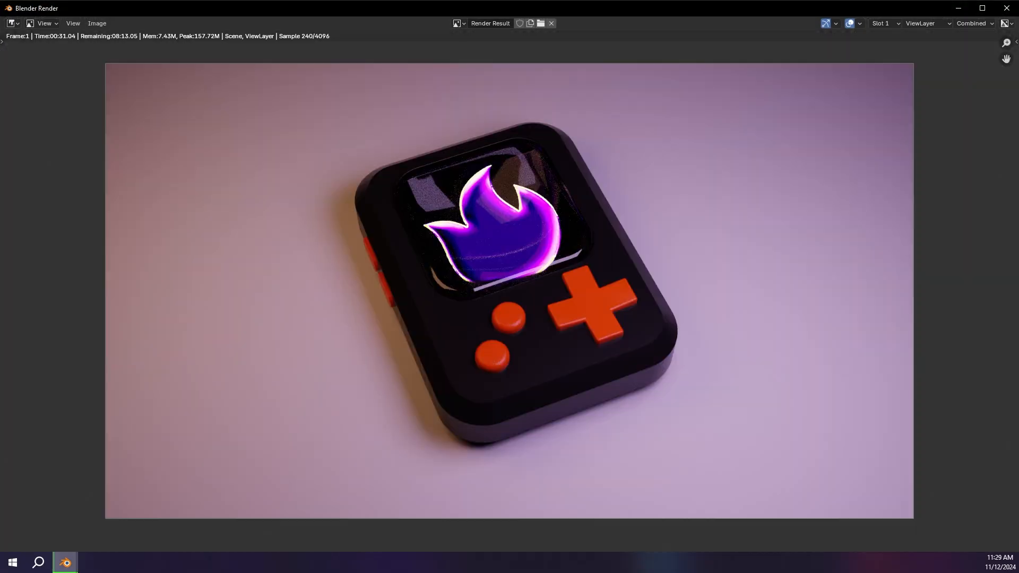